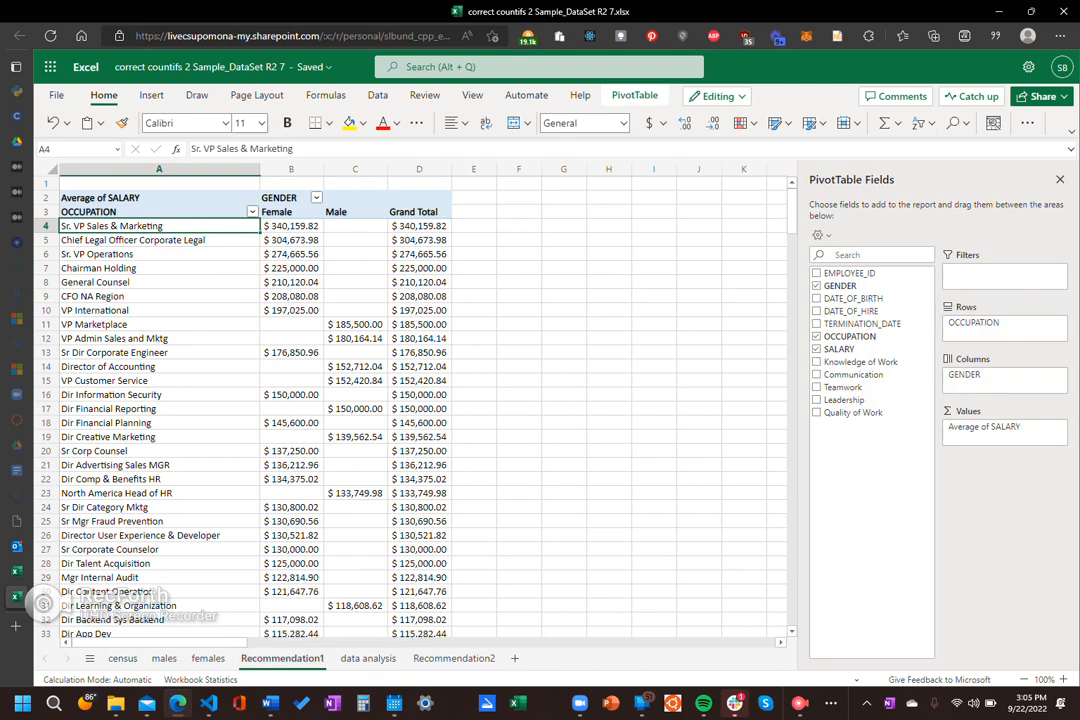
Step: Look through the census, males and females sheets, ending on the data analysis sheet
left_click(122, 658)
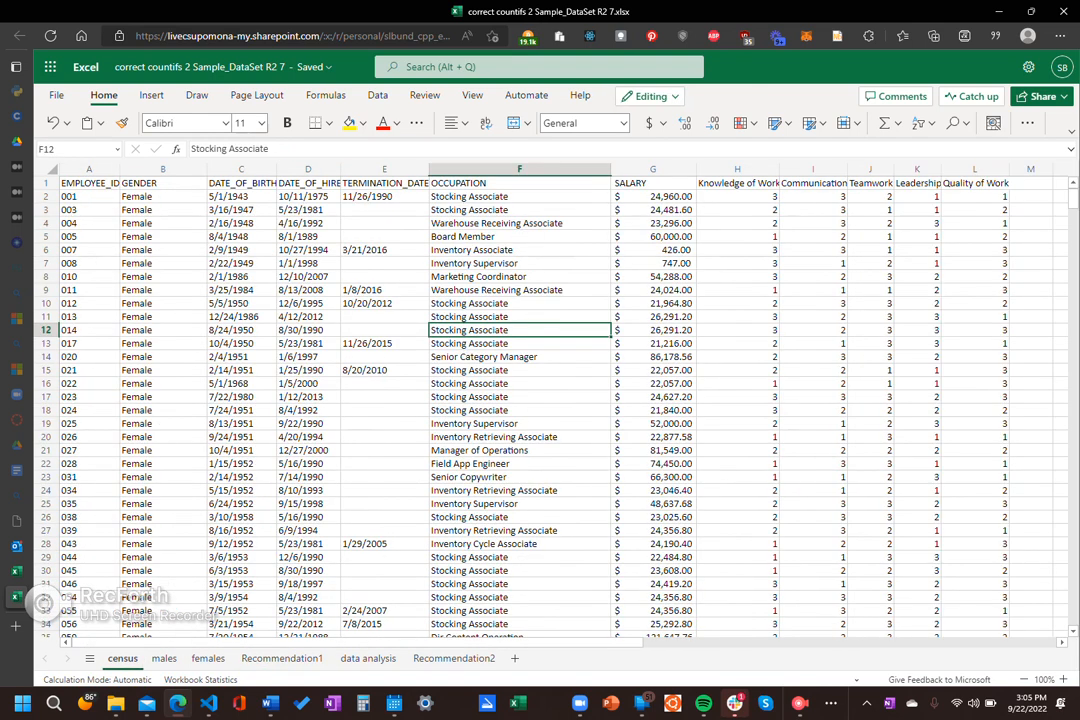
scroll(540, 400, "down", 5)
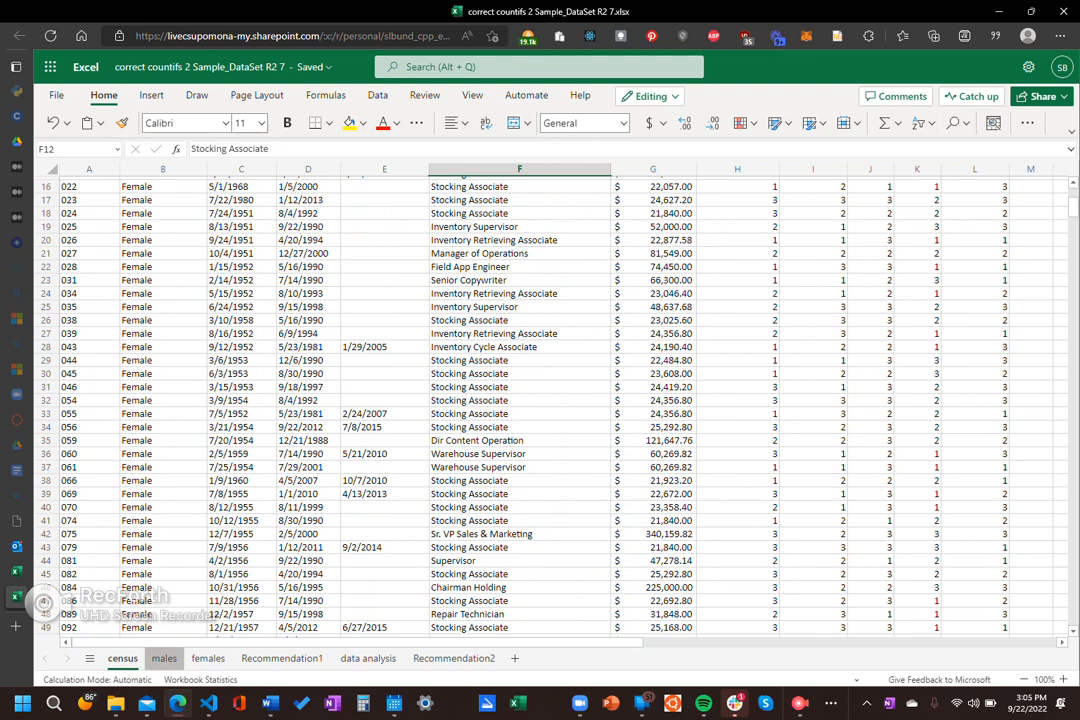
left_click(164, 658)
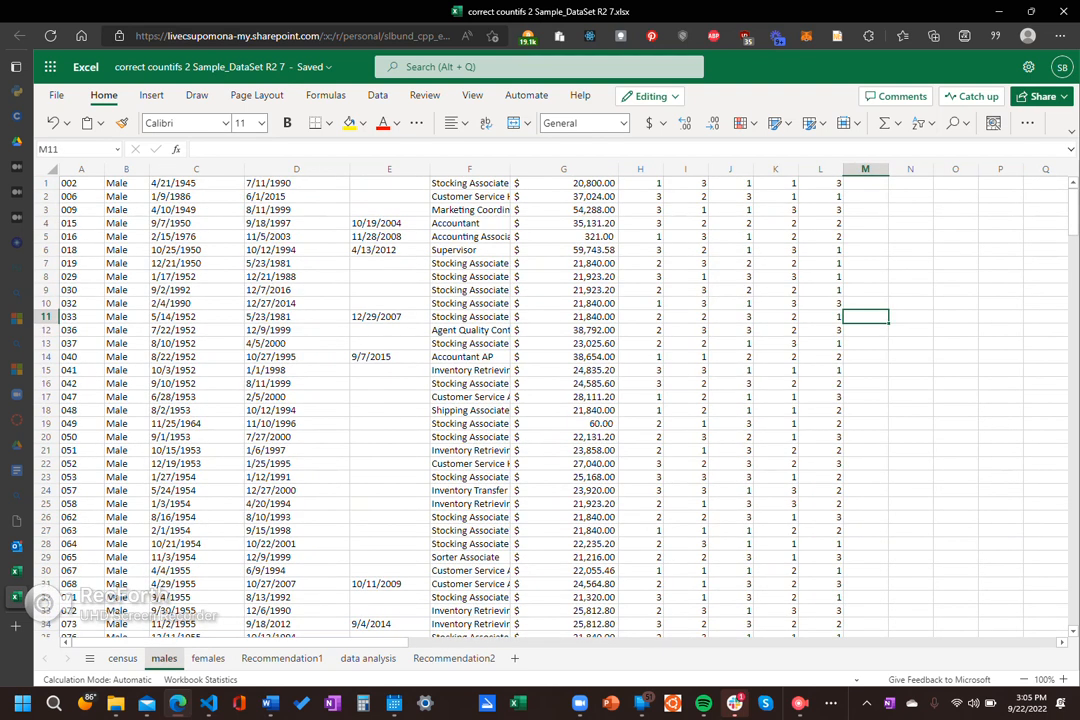
left_click(208, 658)
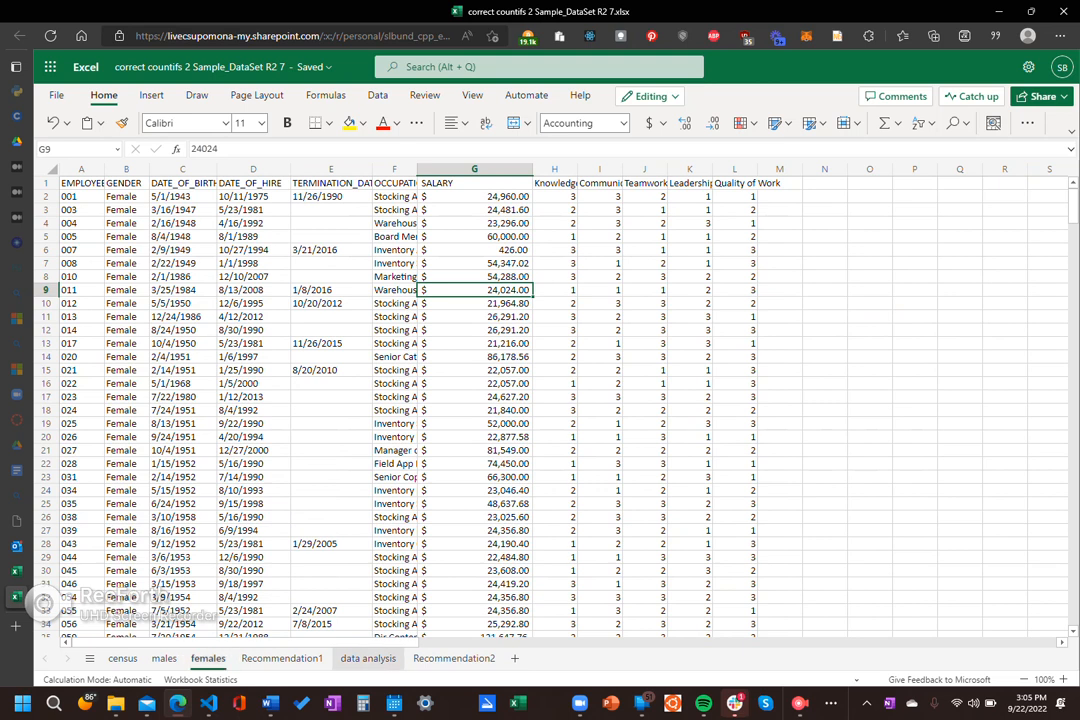
left_click(368, 658)
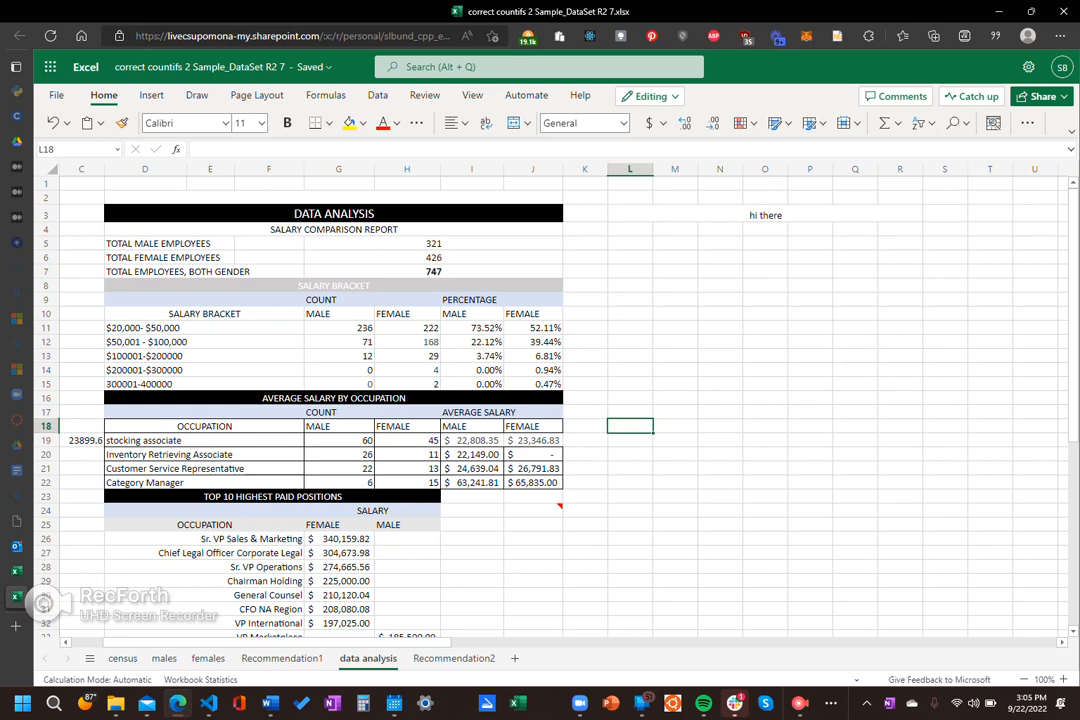
Step: Examine the total male employees formula in G5 of the data analysis sheet alongside the census data
left_click(433, 243)
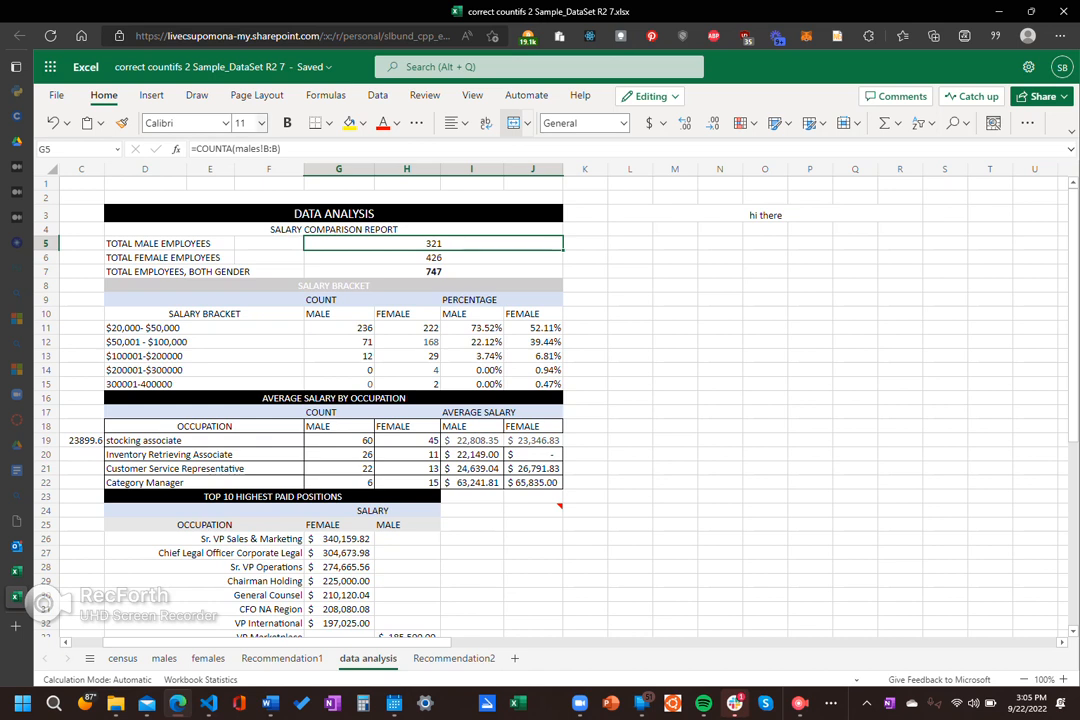
left_click(675, 412)
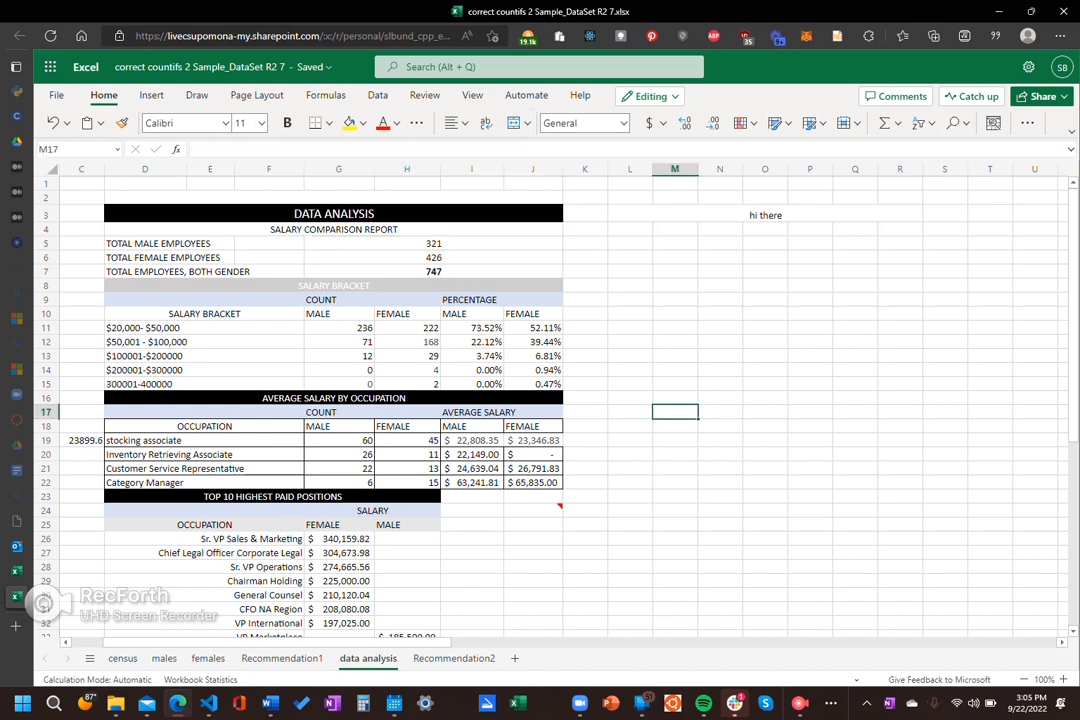
key("ctrl+plus")
key("ctrl+plus")
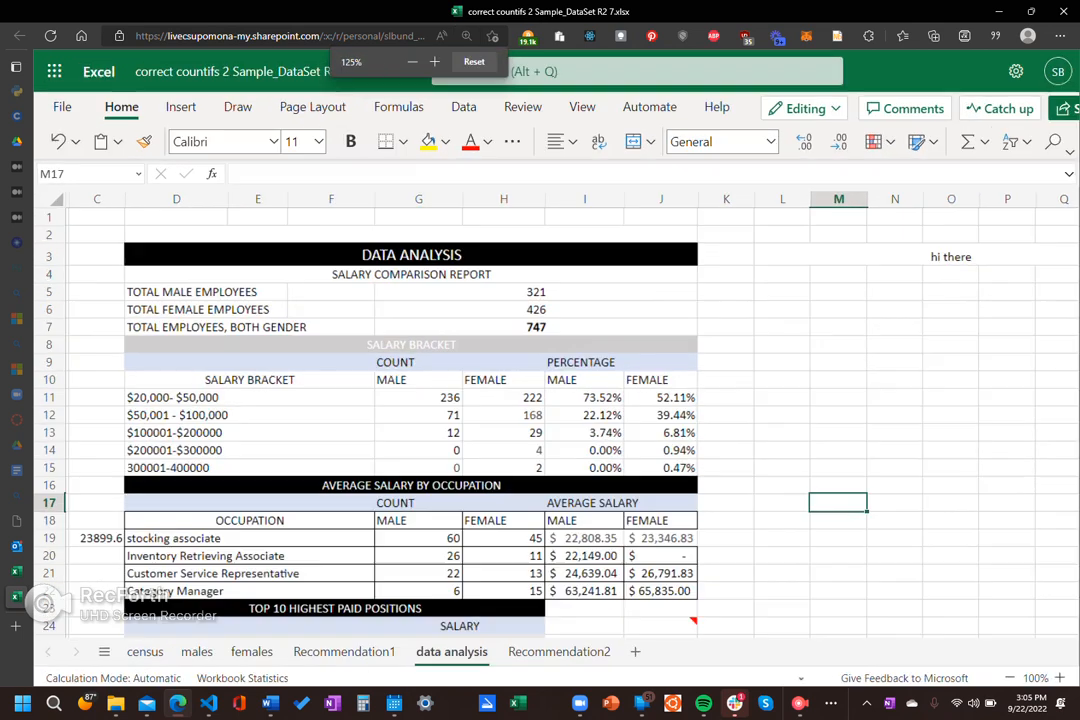
key("ctrl+plus")
left_click(864, 403)
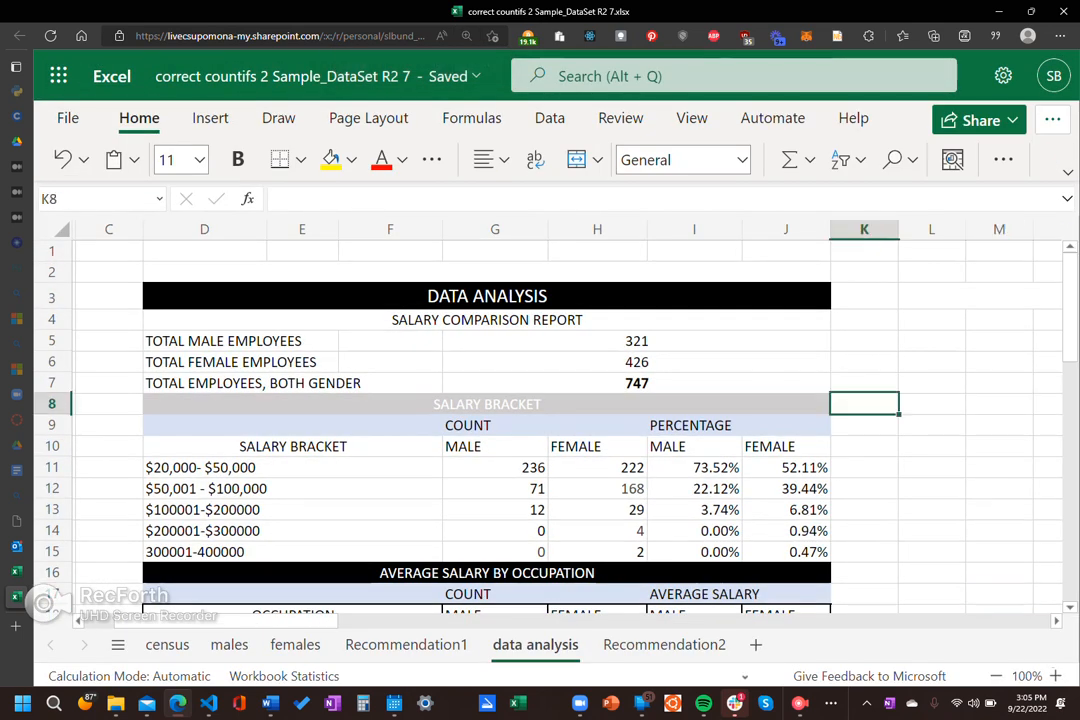
left_click(637, 341)
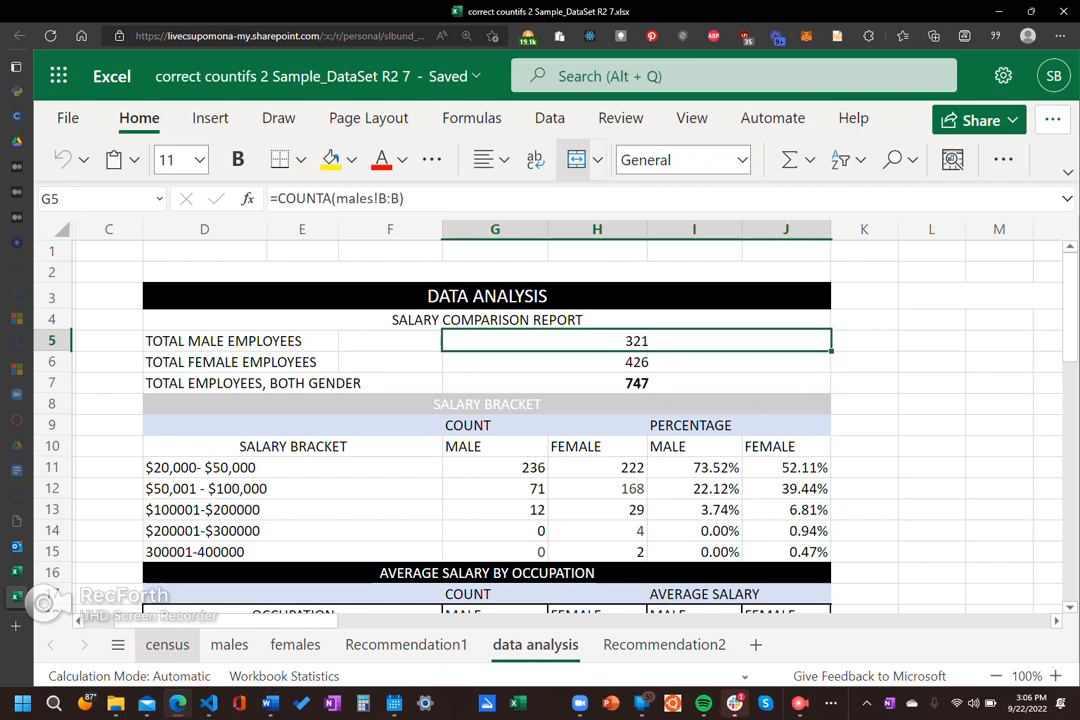
left_click(167, 644)
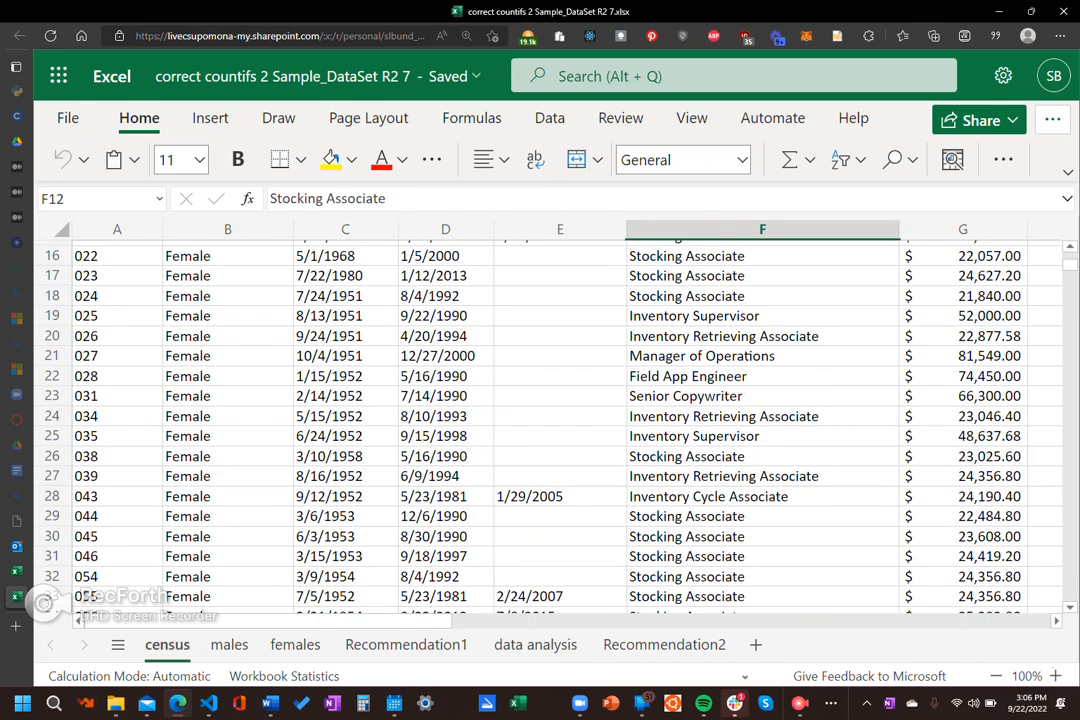
left_click(535, 644)
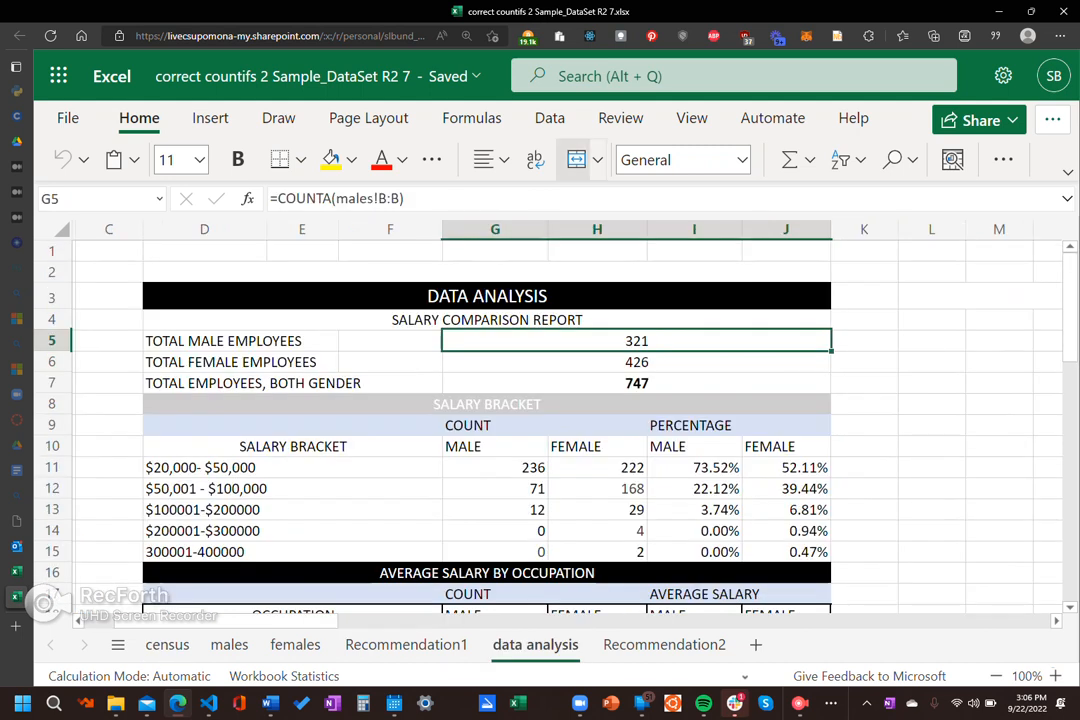
Step: Inspect the male stocking associate count in G19 of the Average Salary by Occupation table
scroll(486, 420, "down", 3)
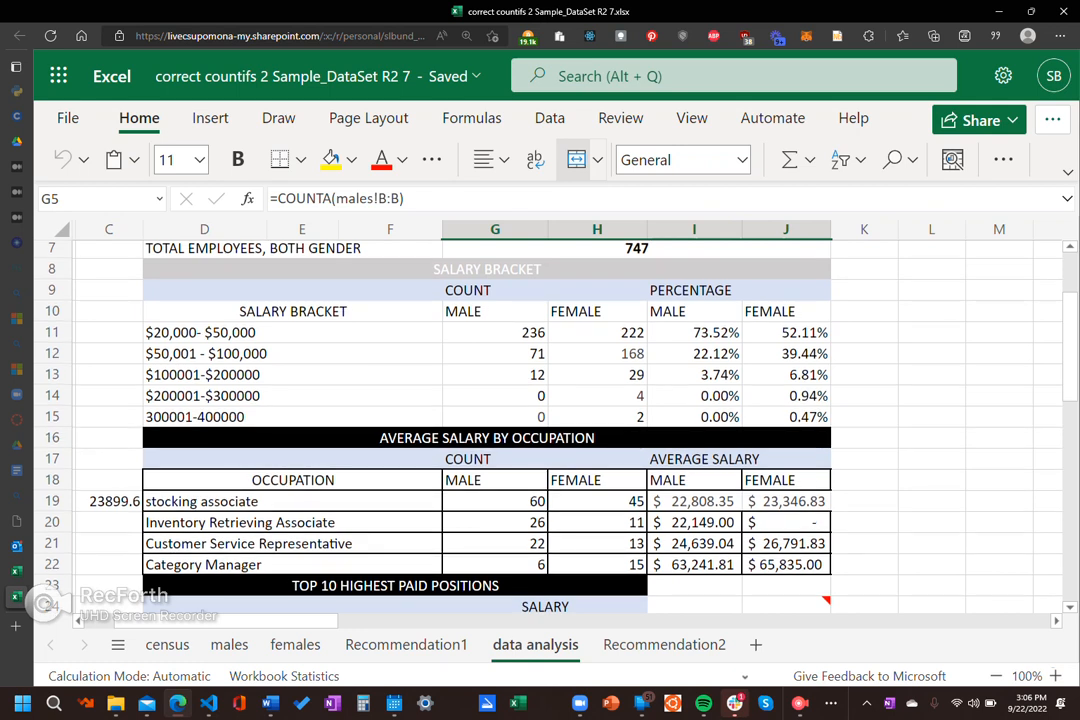
left_click(495, 502)
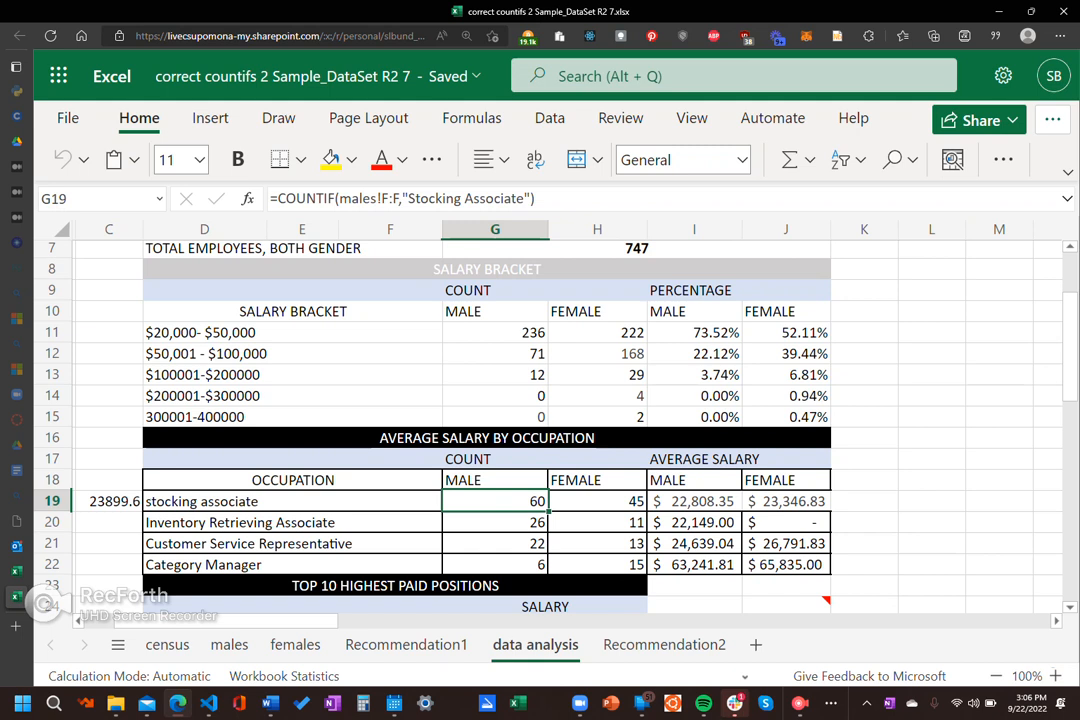
left_click(598, 523)
left_click(495, 502)
left_click(310, 502)
left_click(495, 502)
Step: Examine the males sheet reference, F:F range and "Stocking Associate" criterion inside the COUNTIF formula in G19
key("F2")
double_click(358, 199)
left_click_drag(408, 199, 524, 199)
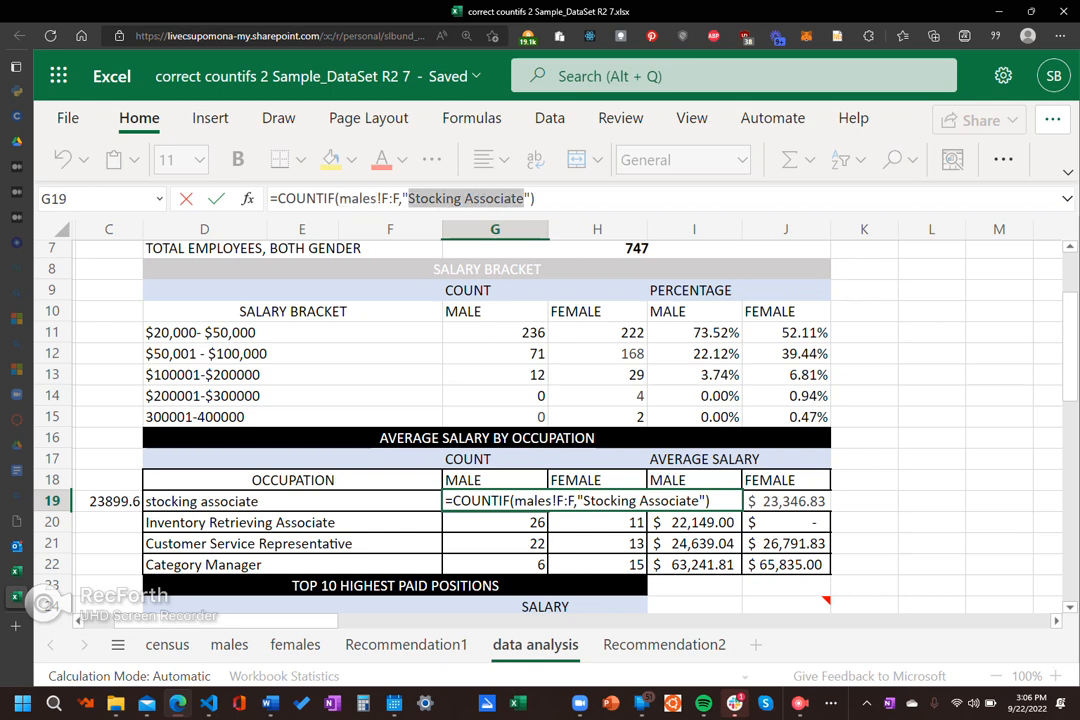
left_click(524, 199)
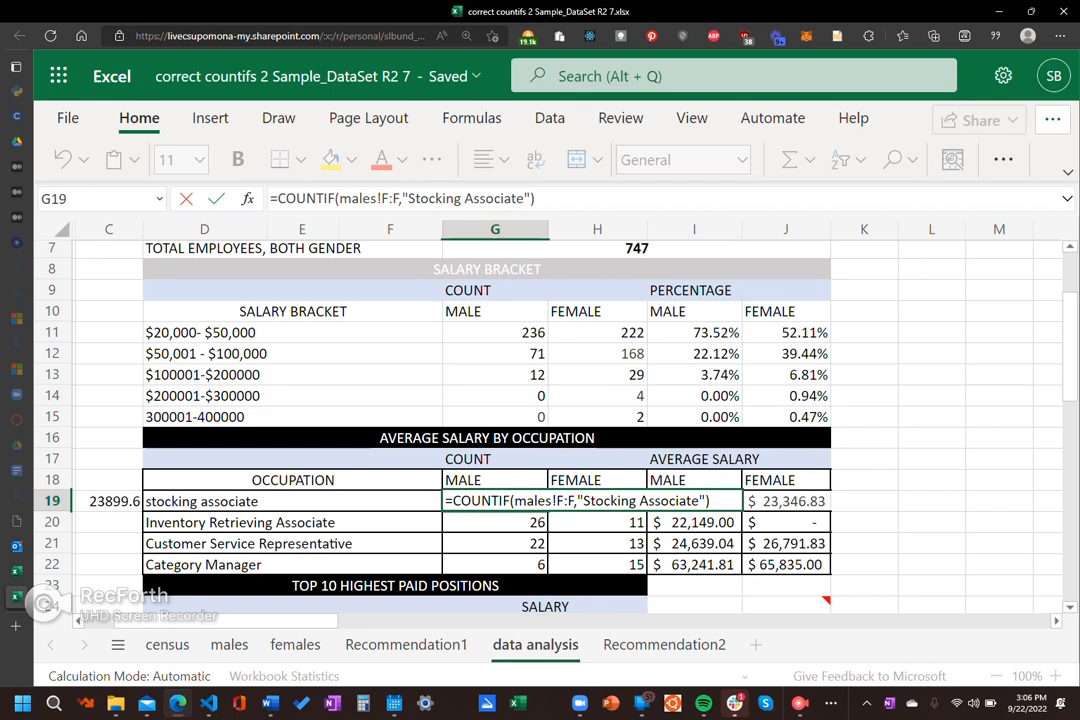
double_click(357, 198)
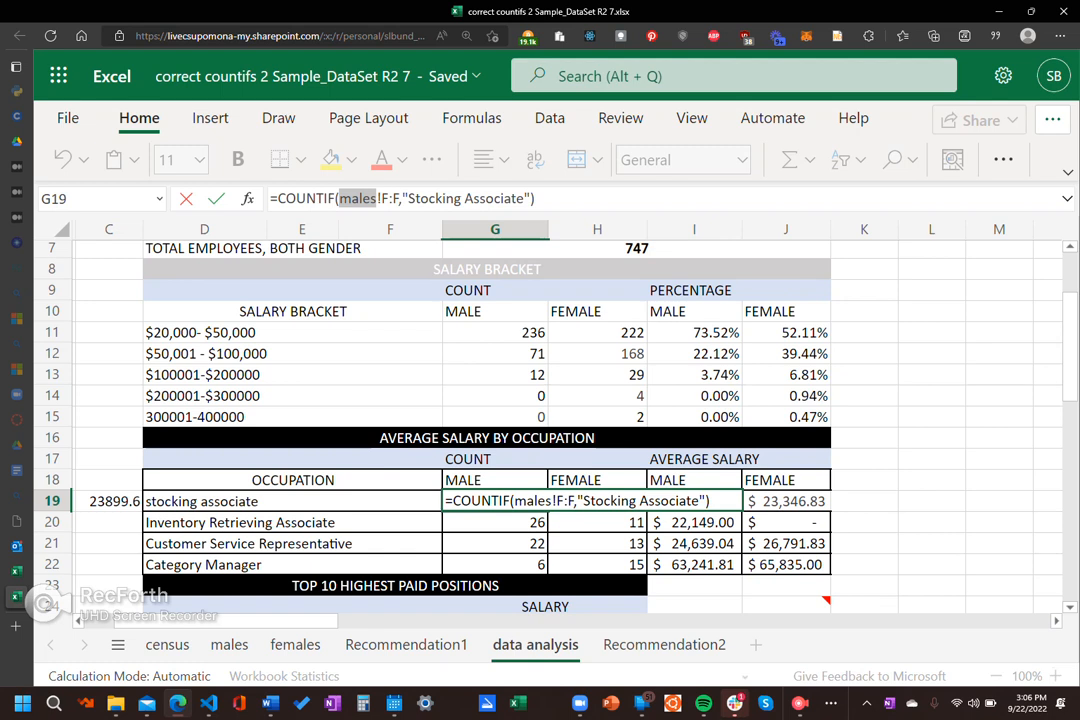
double_click(390, 198)
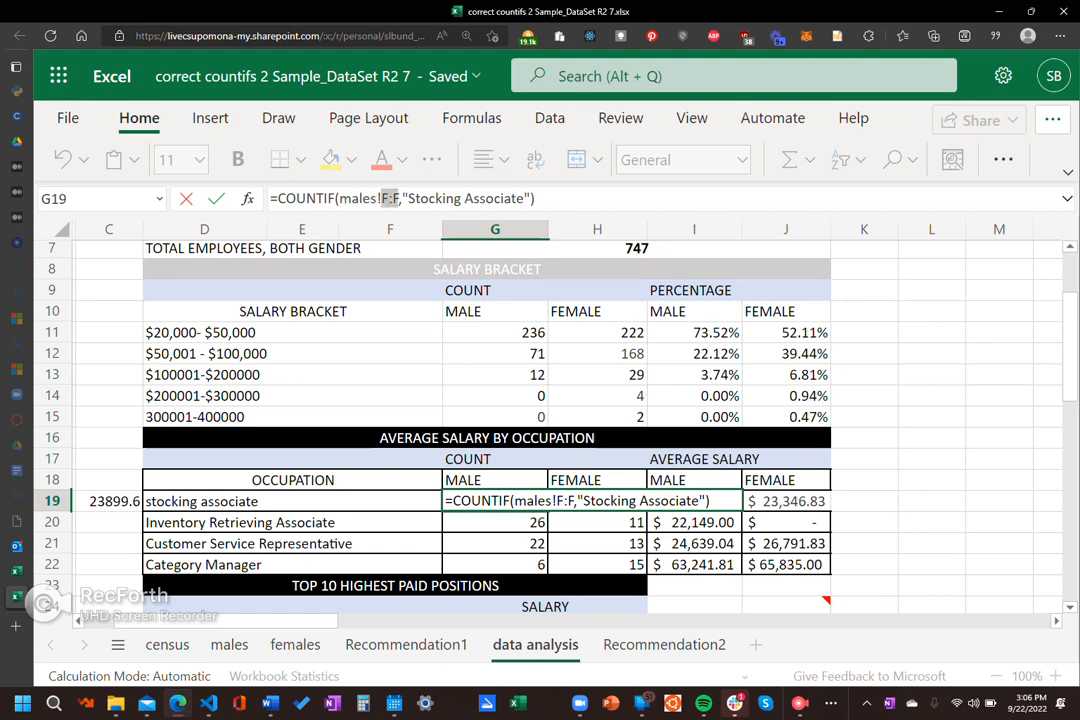
double_click(434, 198)
left_click(454, 198)
key("ctrl+Return")
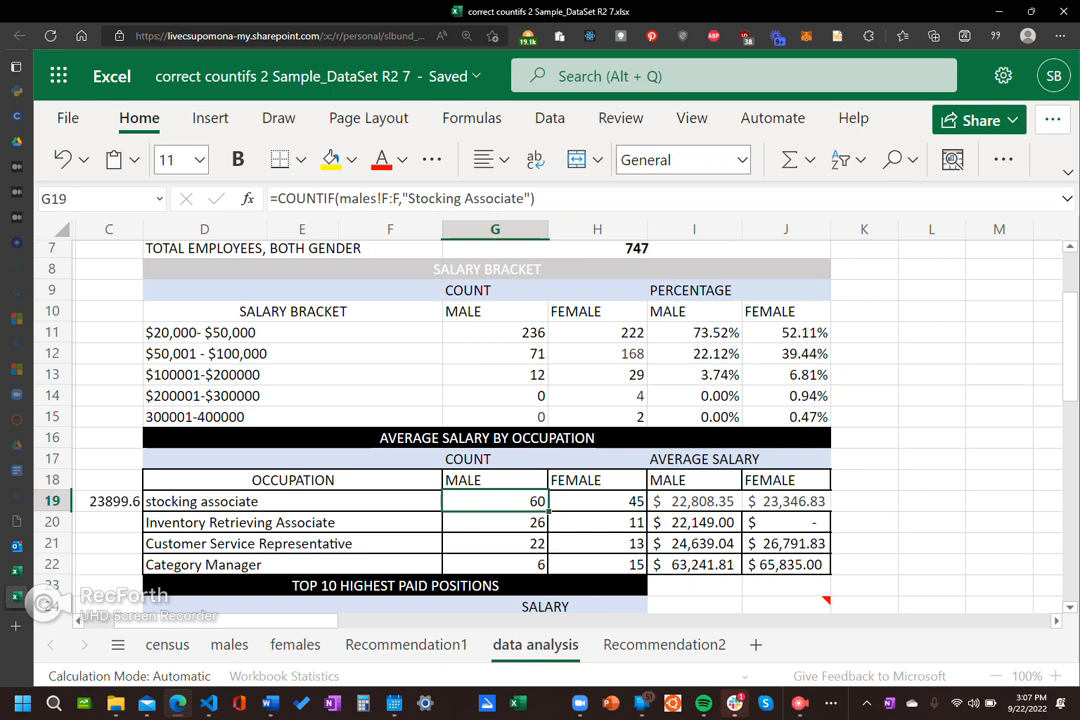
Step: Begin a COUNTIF formula in K18 of the data analysis sheet and go to the census sheet to choose its range
left_click(864, 480)
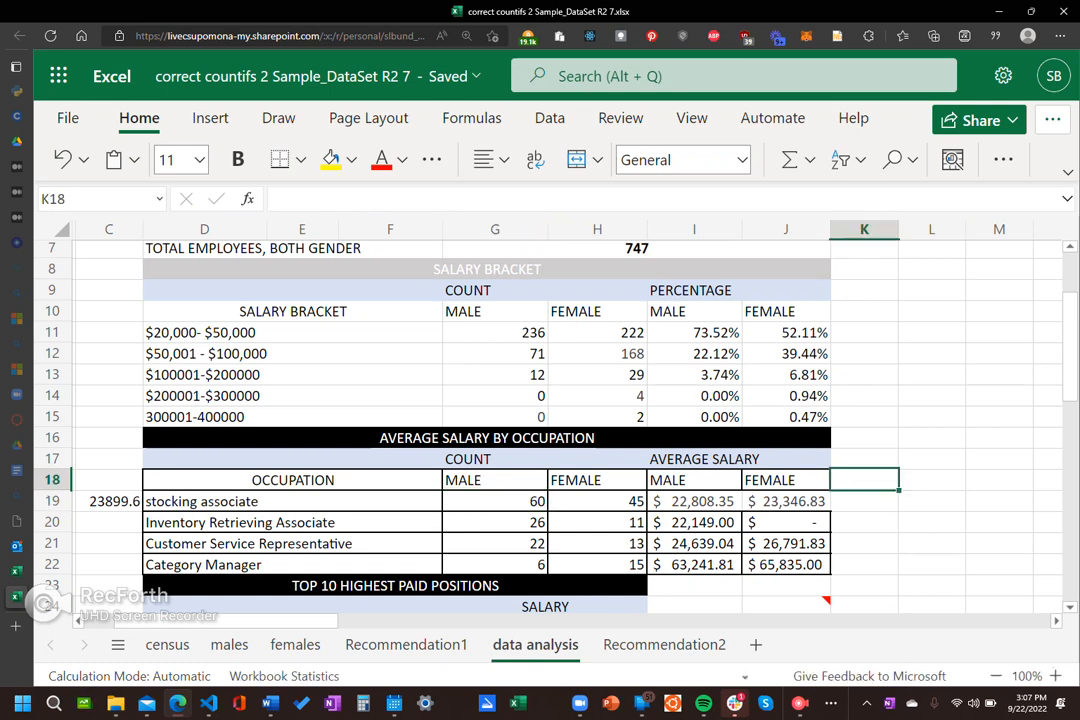
type("=")
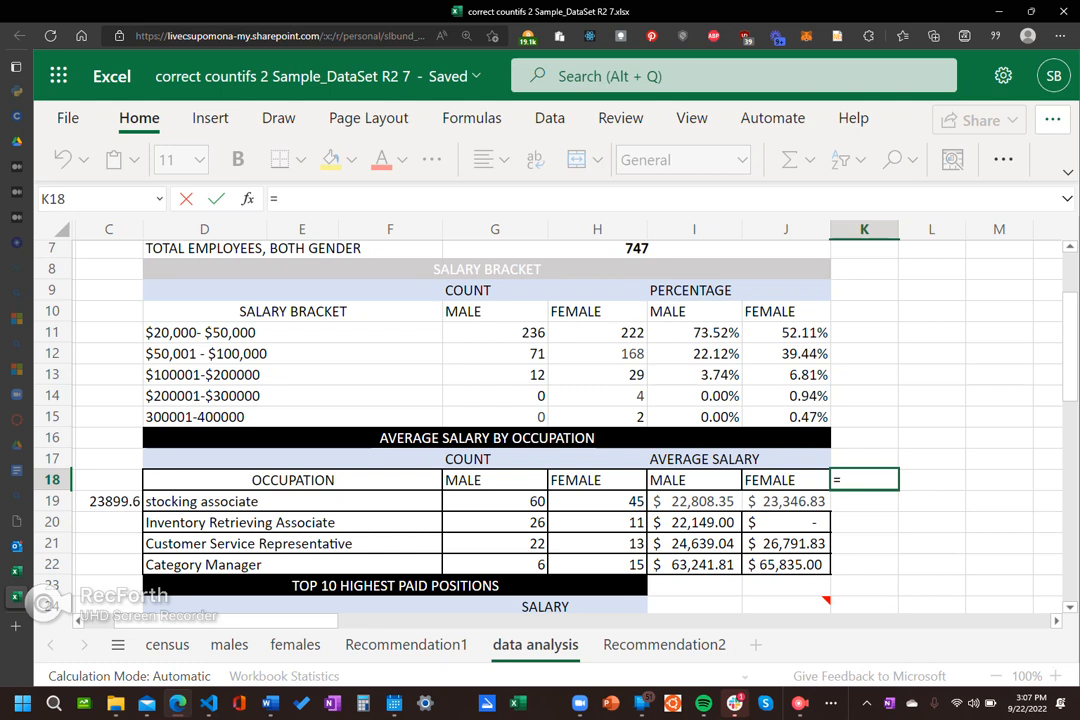
type("countif")
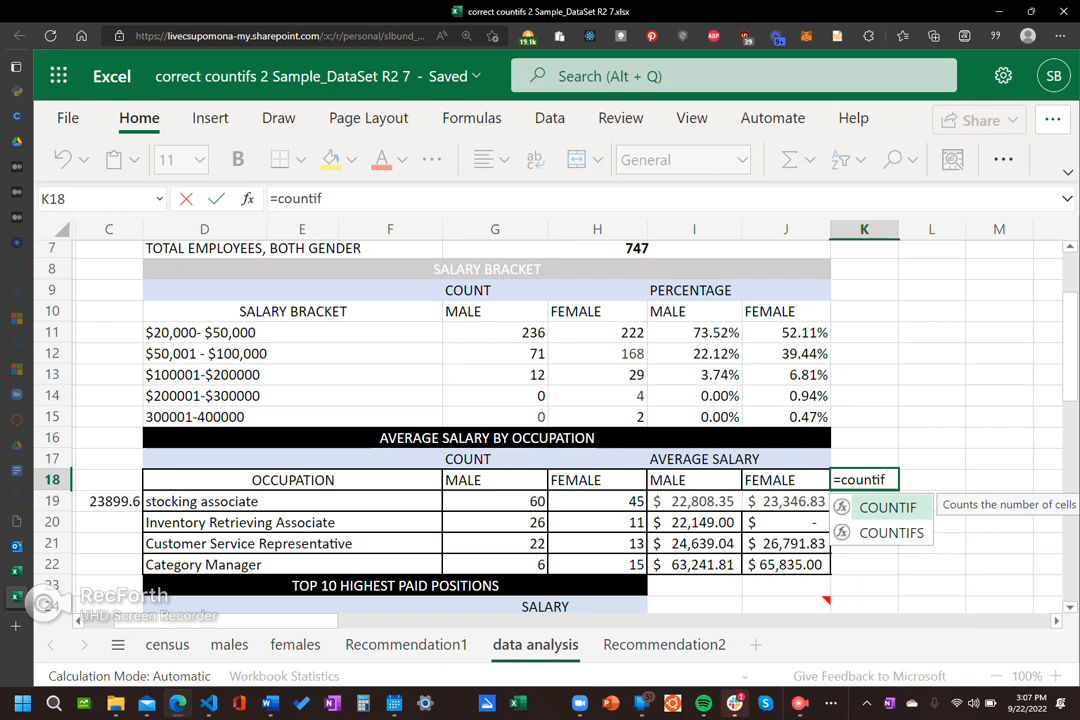
type("(")
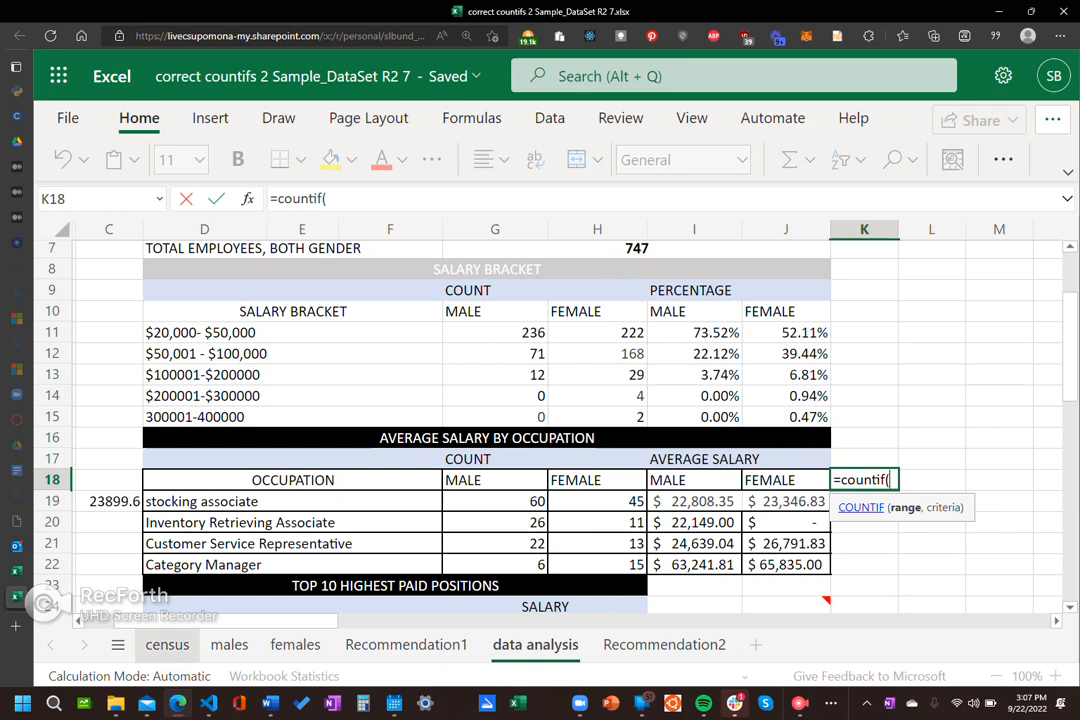
left_click(167, 644)
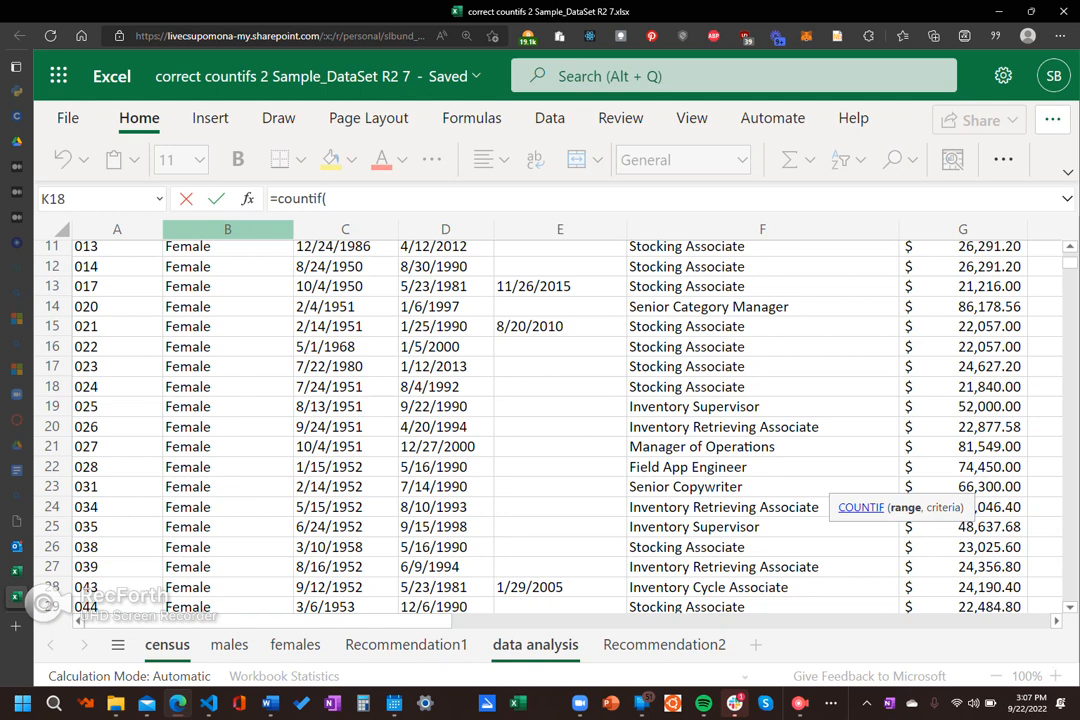
left_click(227, 229)
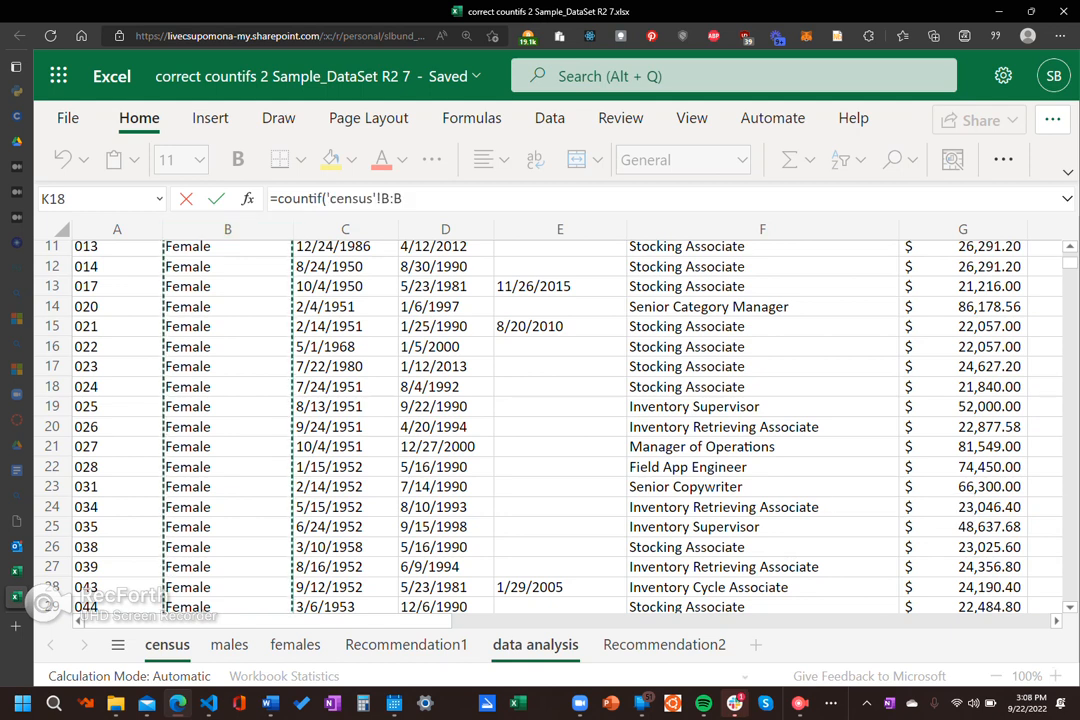
left_click(408, 199)
type(",")
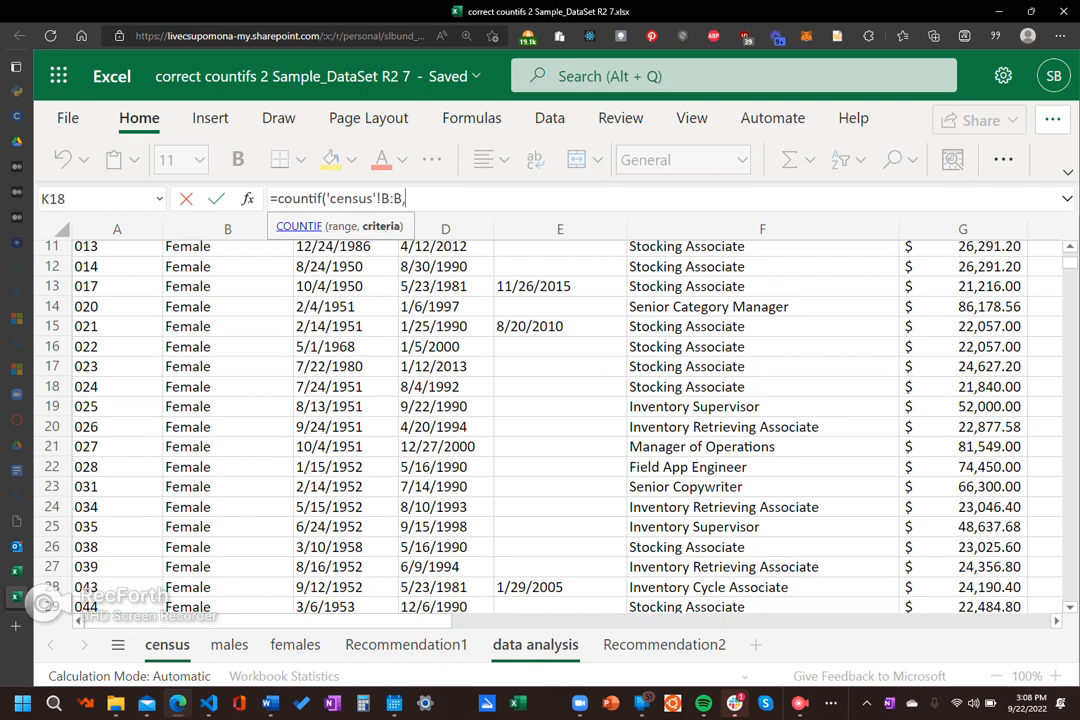
type("\"Male\"")
left_click(367, 199)
double_click(367, 199)
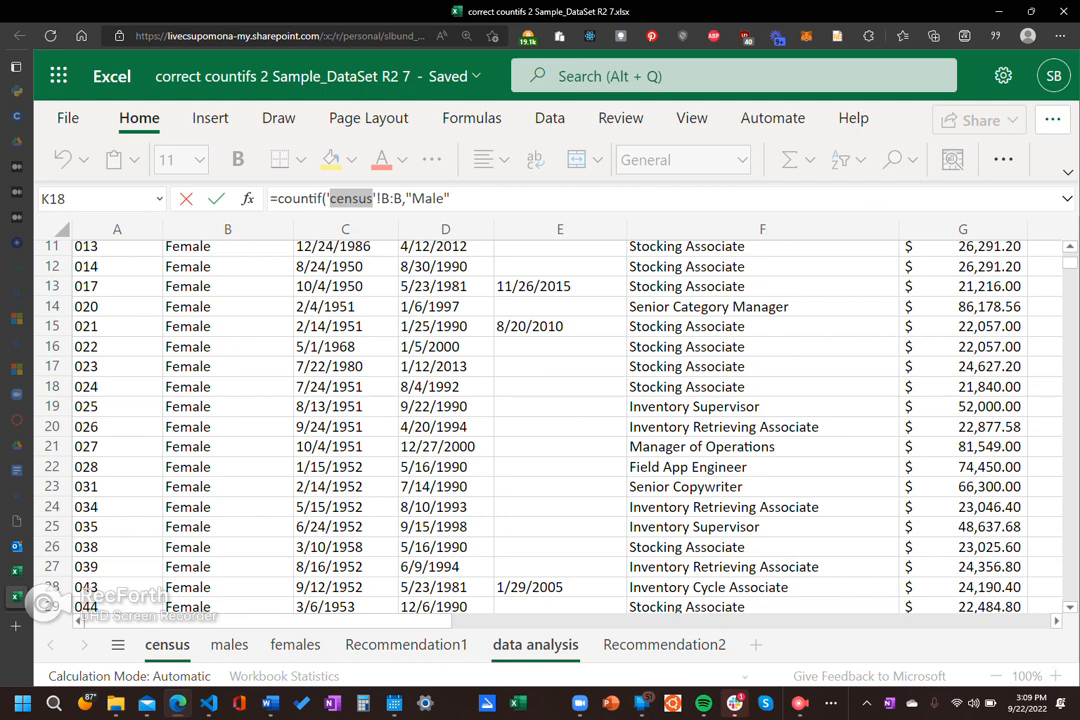
left_click_drag(402, 199, 344, 199)
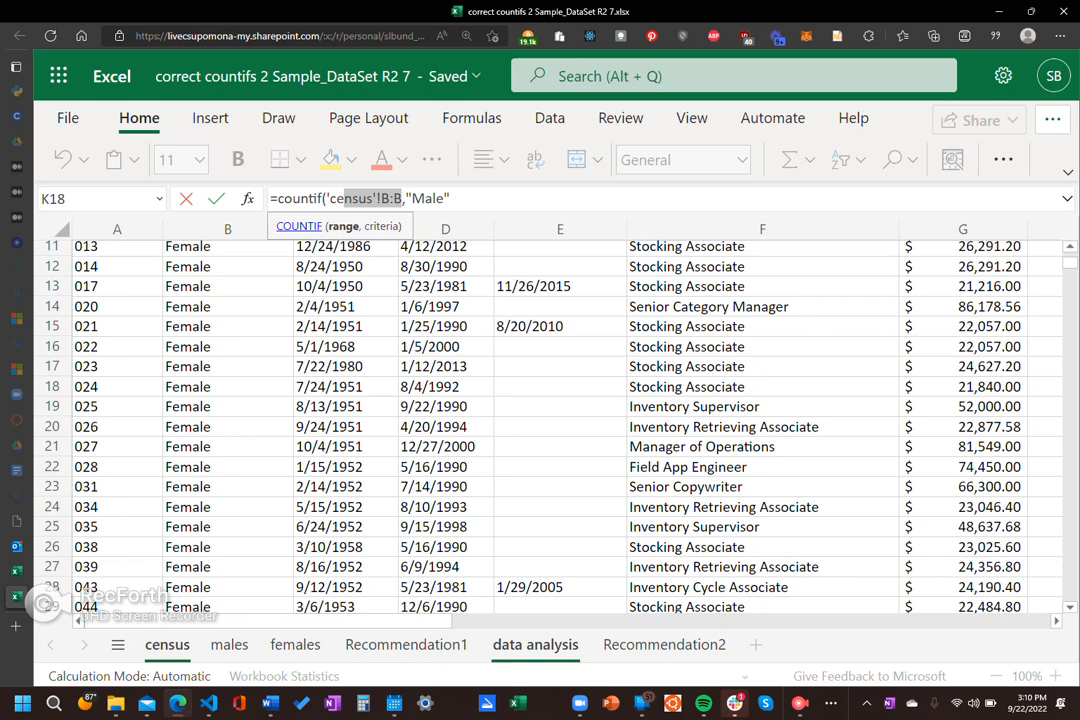
left_click(368, 199)
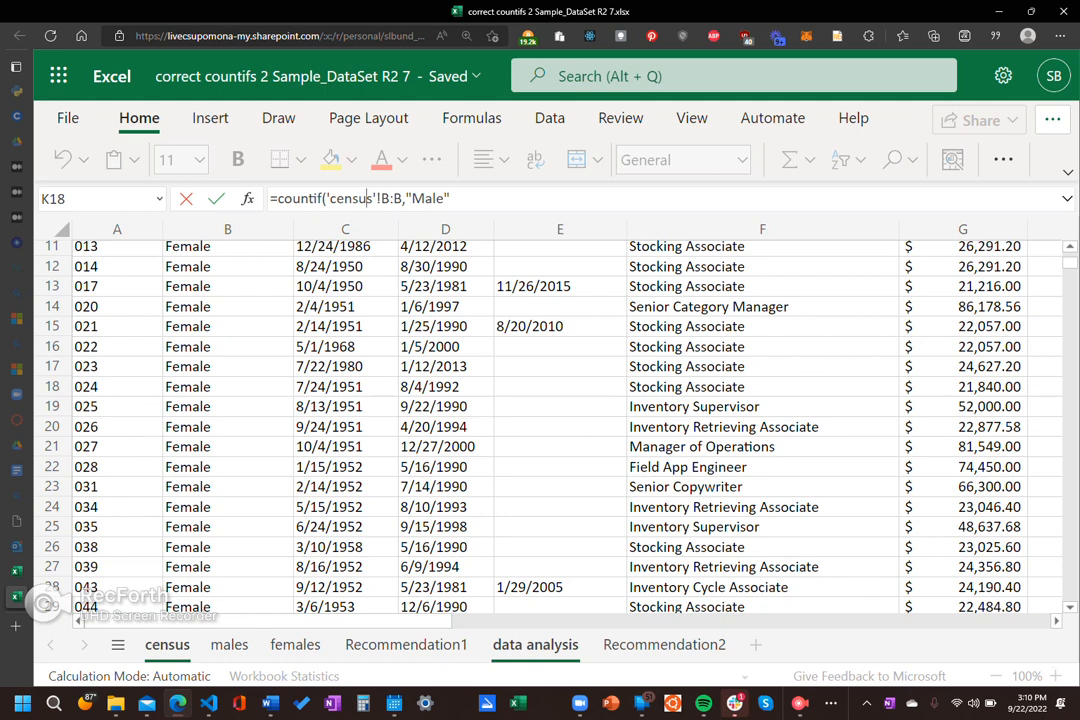
left_click(366, 198)
left_click(451, 198)
key("BackSpace")
key("BackSpace")
key("BackSpace")
key("BackSpace")
key("BackSpace")
key("BackSpace")
key("BackSpace")
key("BackSpace")
key("BackSpace")
key("BackSpace")
key("BackSpace")
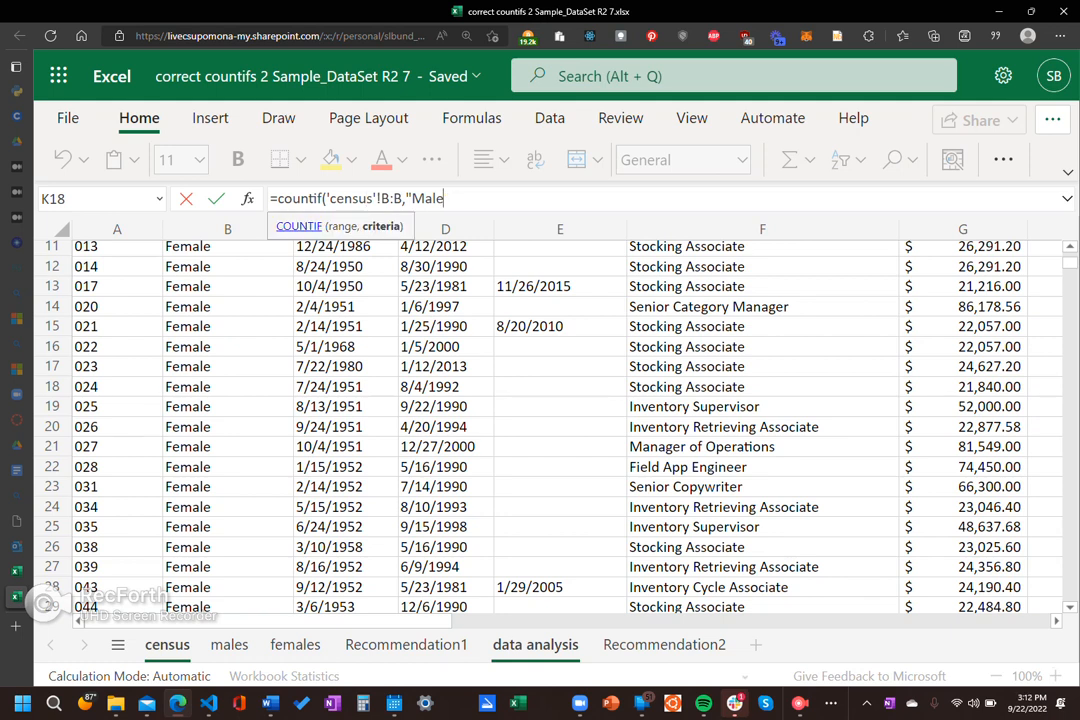
key("BackSpace")
key("BackSpace")
key("BackSpace")
key("BackSpace")
key("BackSpace")
key("BackSpace")
key("BackSpace")
key("BackSpace")
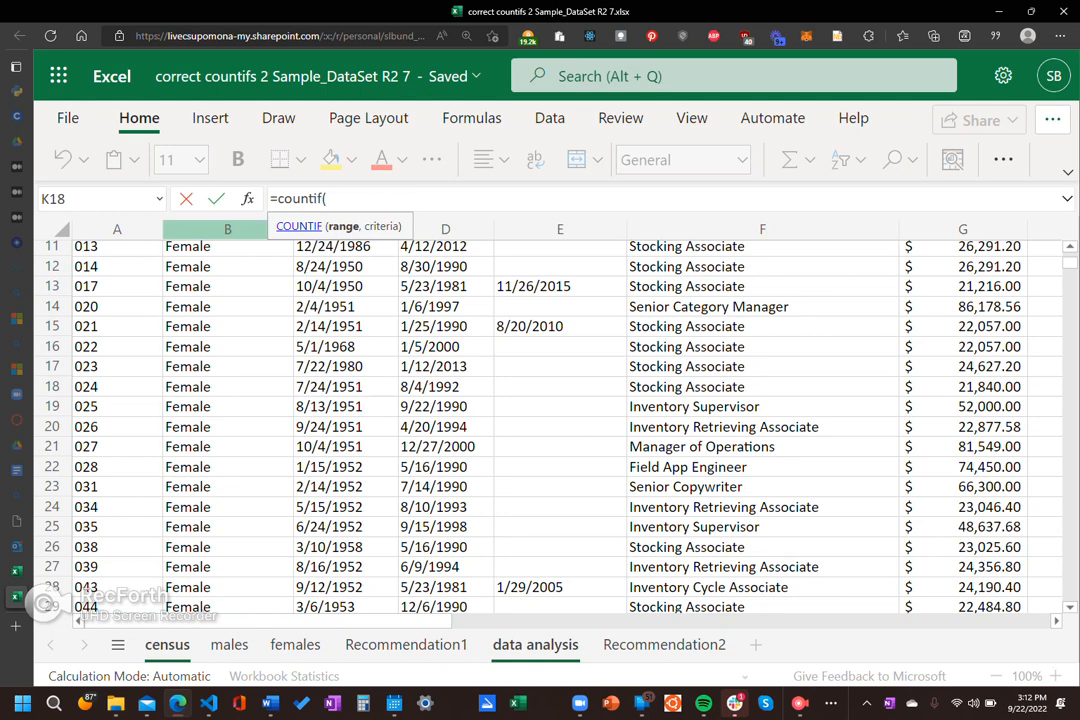
Step: Complete the K18 COUNTIF formula with census column B as the range and "Male" as the criterion
left_click(227, 229)
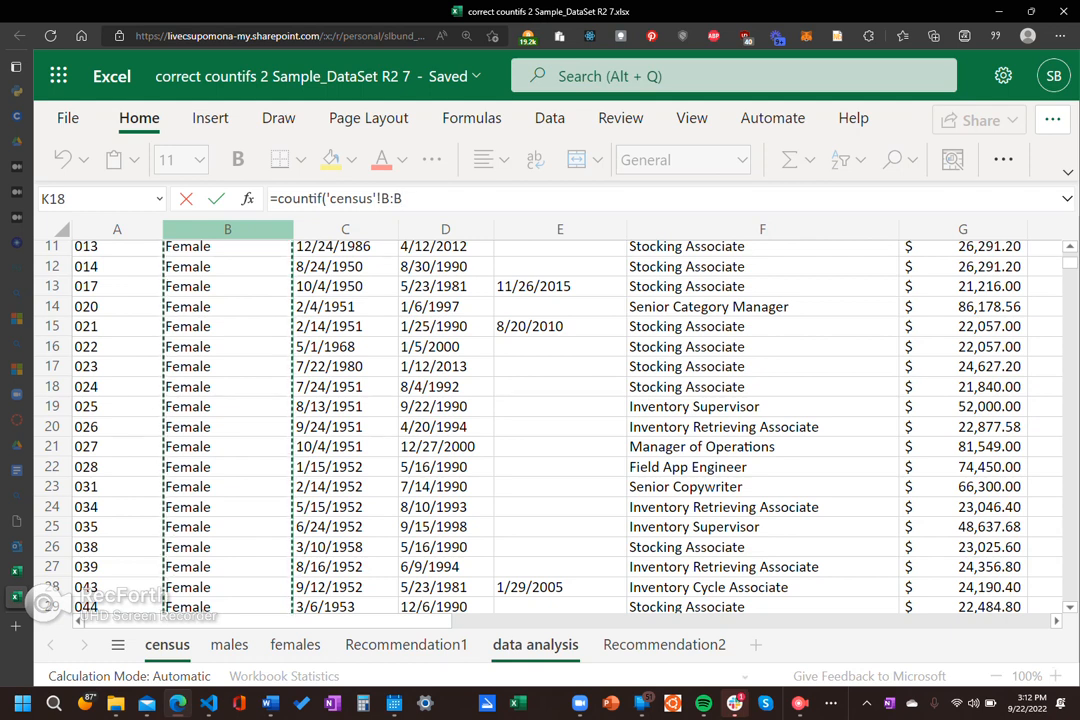
type(",")
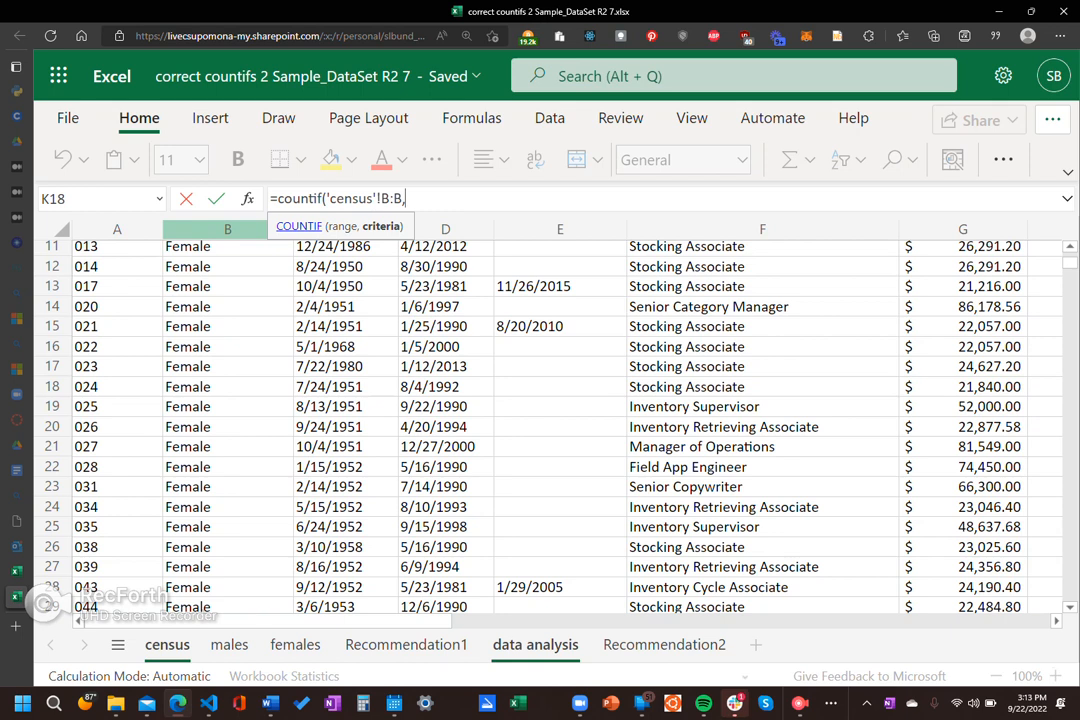
type("\"Male\"")
type(")")
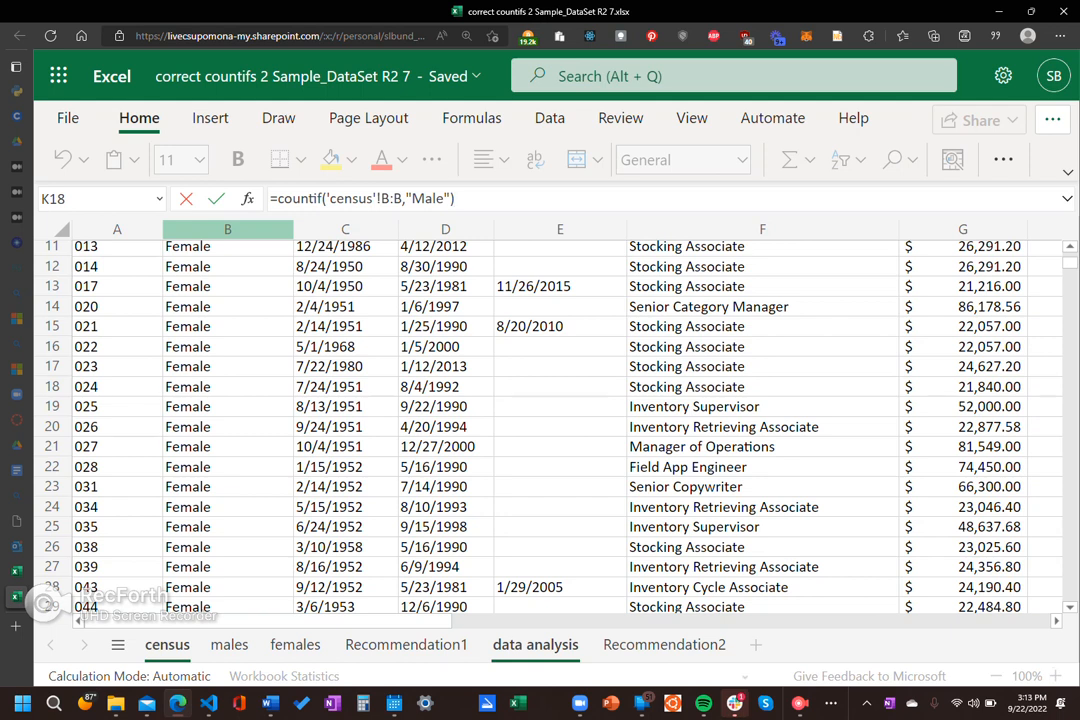
key("Return")
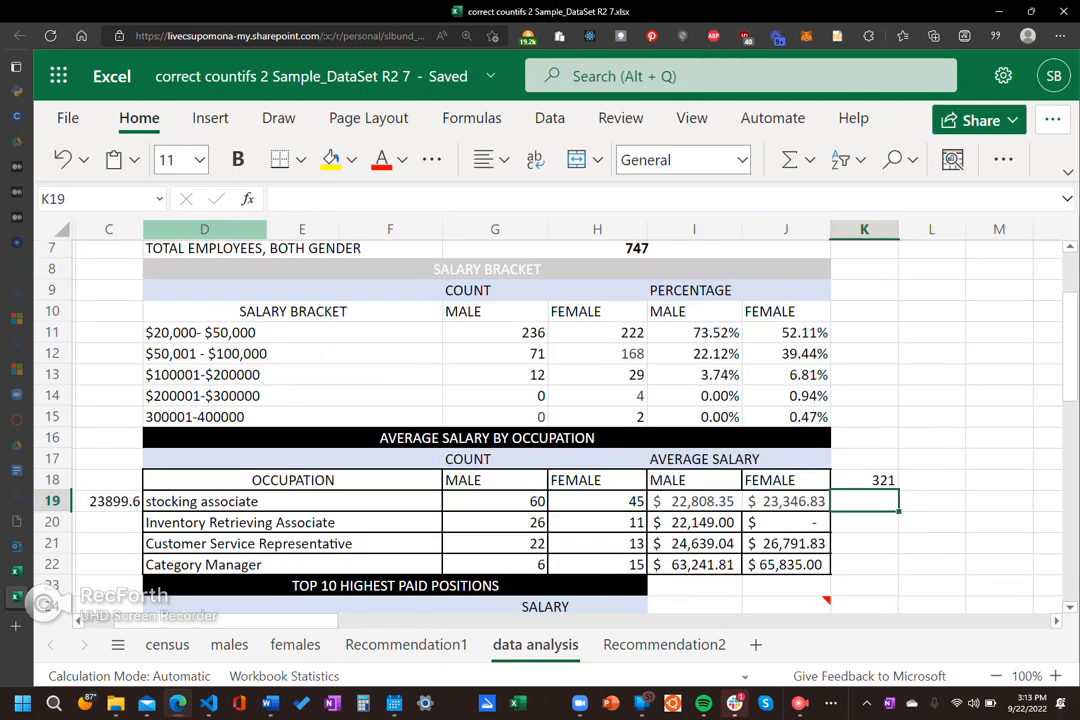
Step: Compare the COUNTIF formula in K18 with the total male employees formula in G5
key("Up")
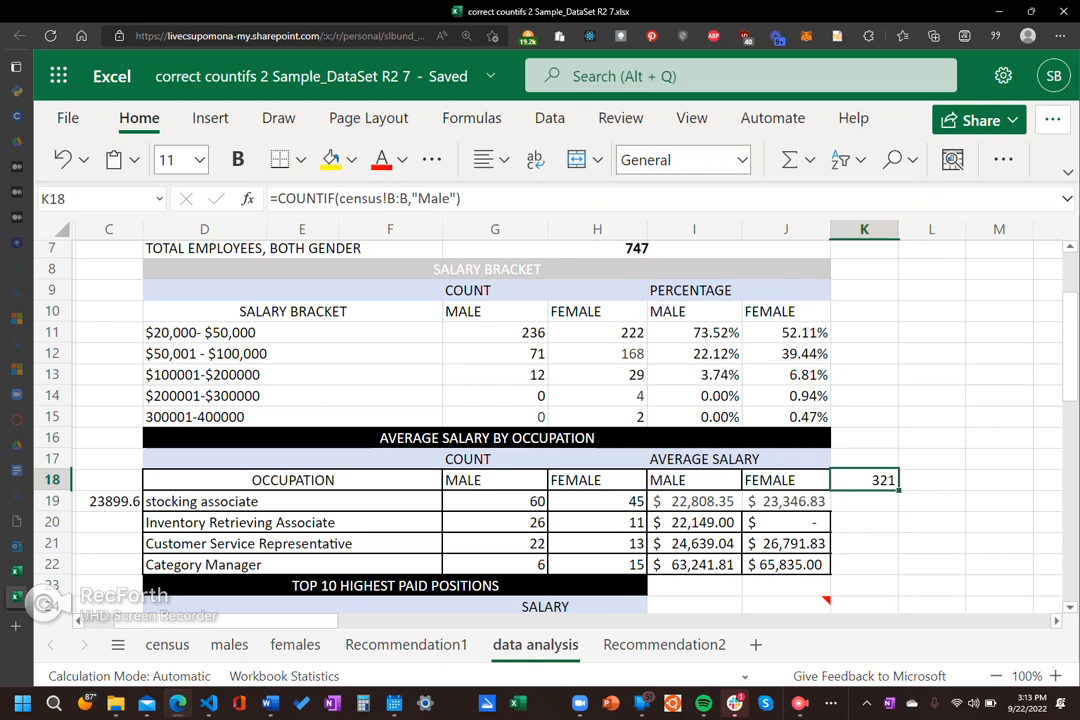
scroll(550, 420, "up", 2)
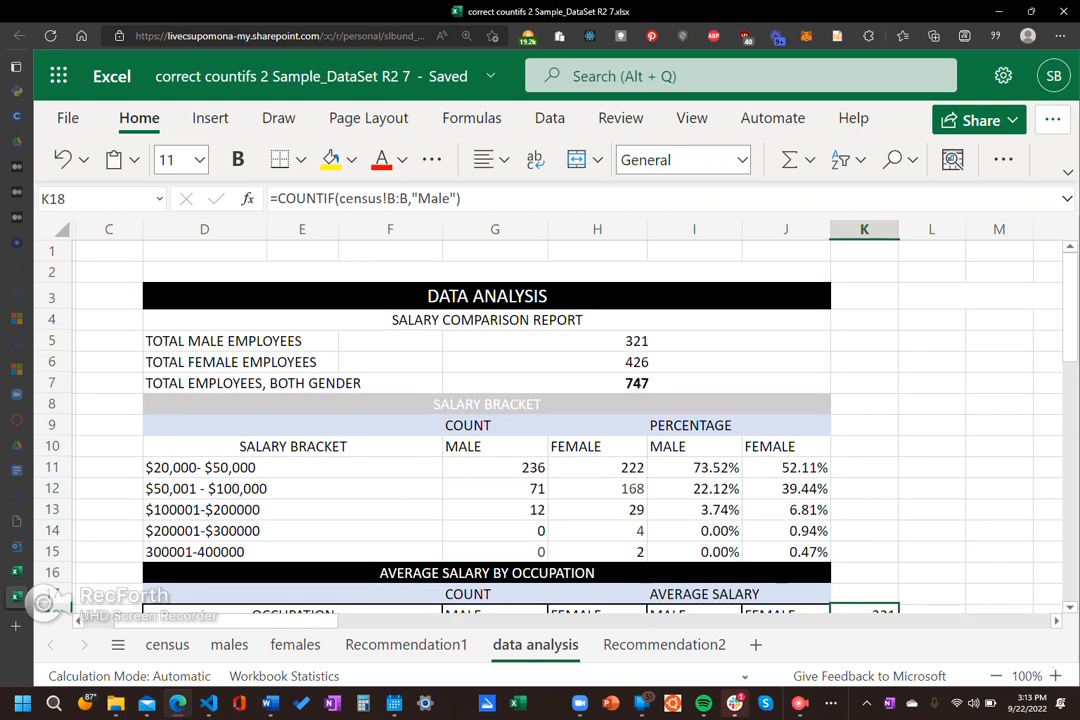
left_click(636, 341)
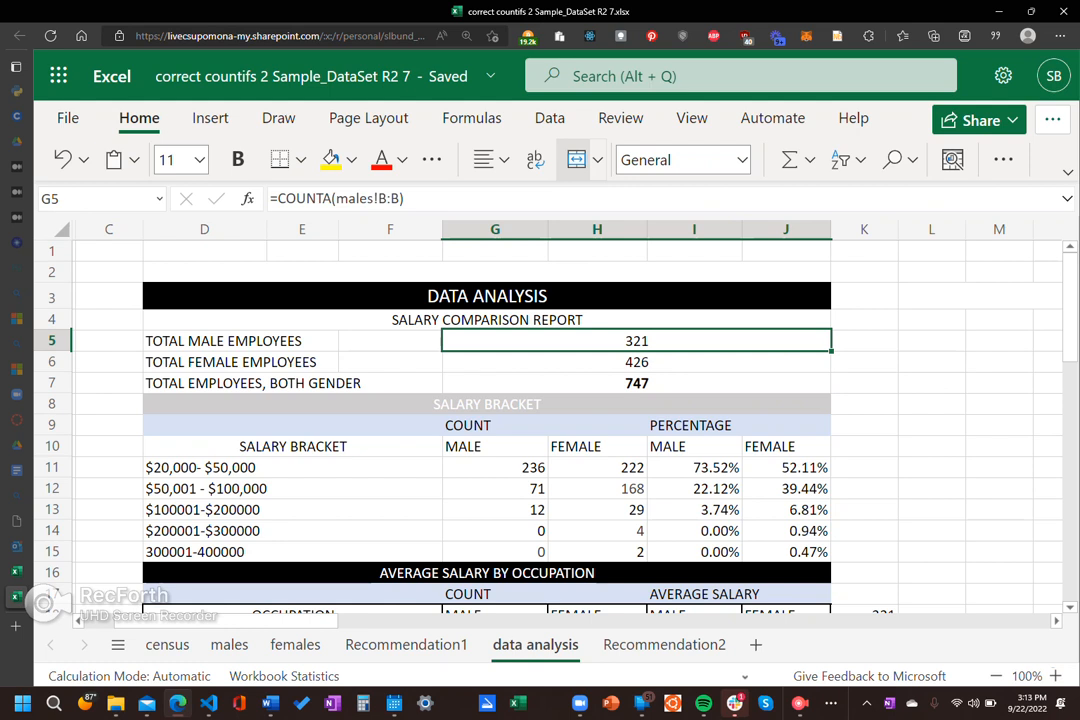
left_click(930, 404)
right_click(925, 404)
left_click(735, 347)
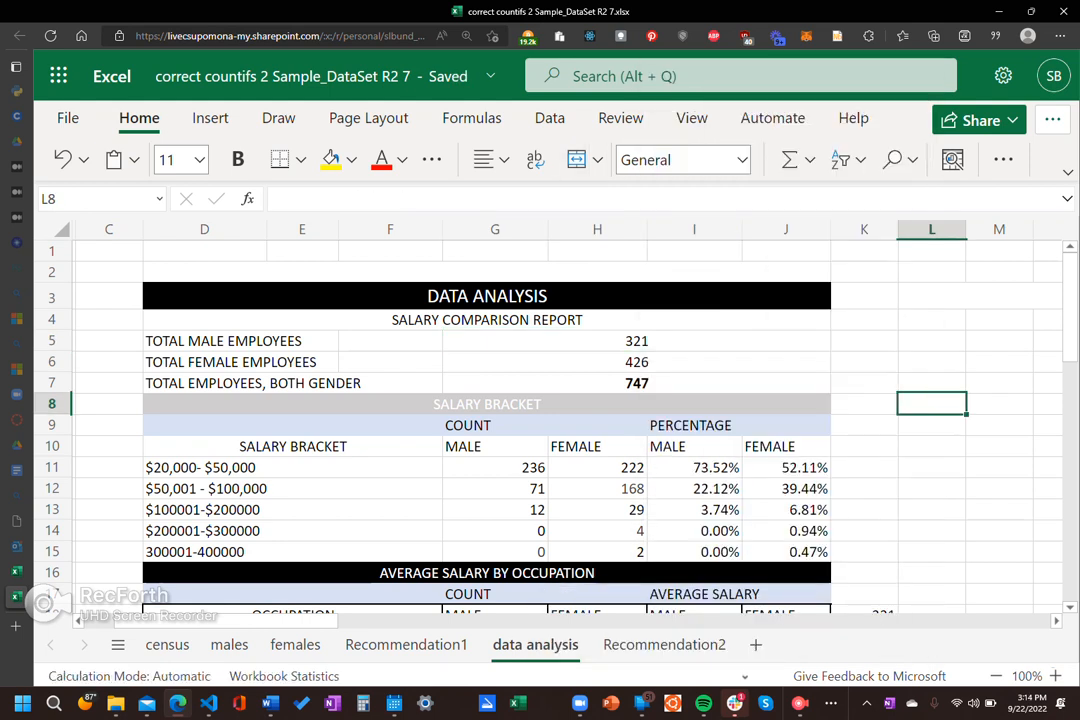
left_click(864, 468)
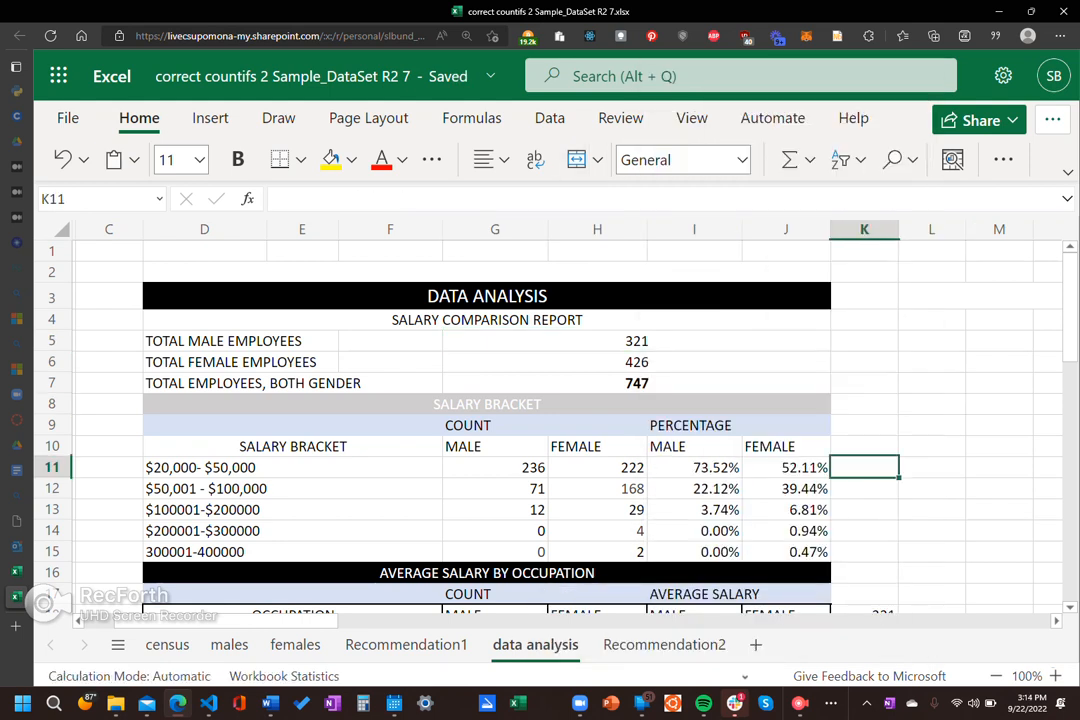
left_click(637, 341)
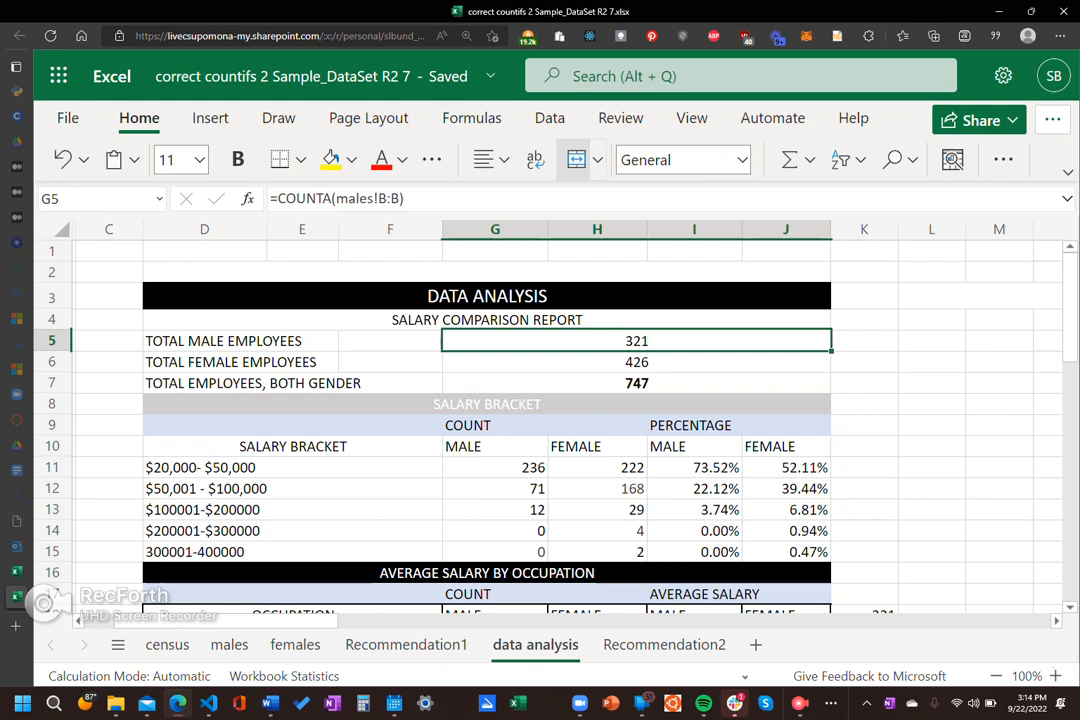
Step: Compare the unmerged TOTAL MALE EMPLOYEES and TOTAL EMPLOYEES label cells in column D with the merged DATA ANALYSIS heading in row 3
key("Left")
key("Left")
key("Left")
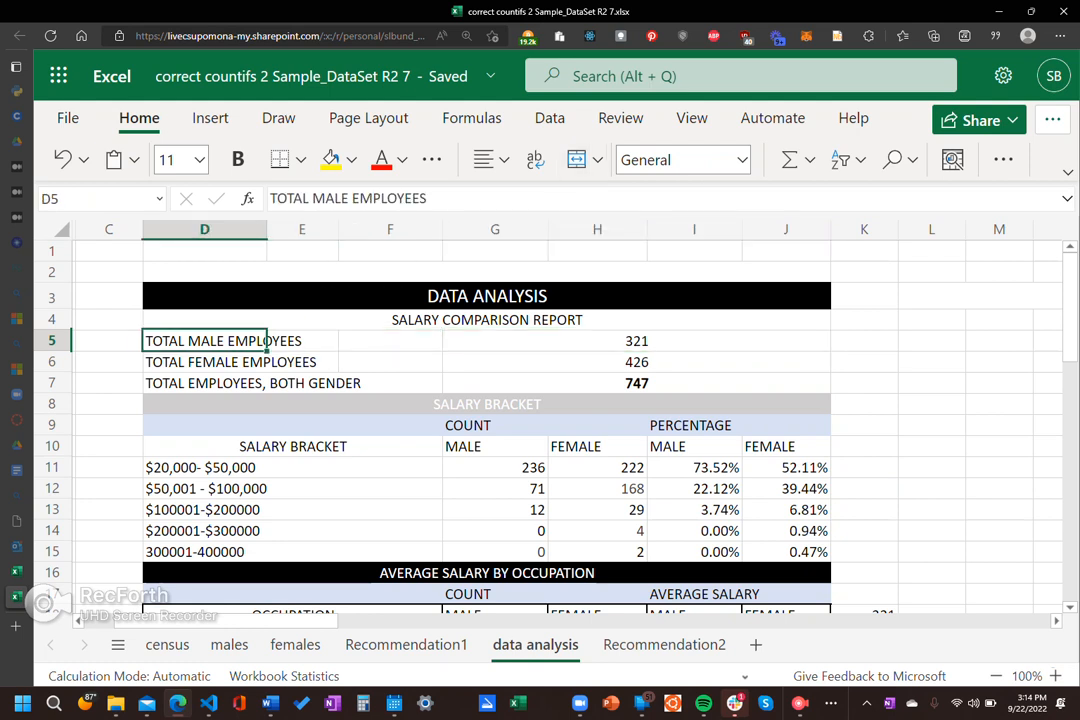
left_click(487, 296)
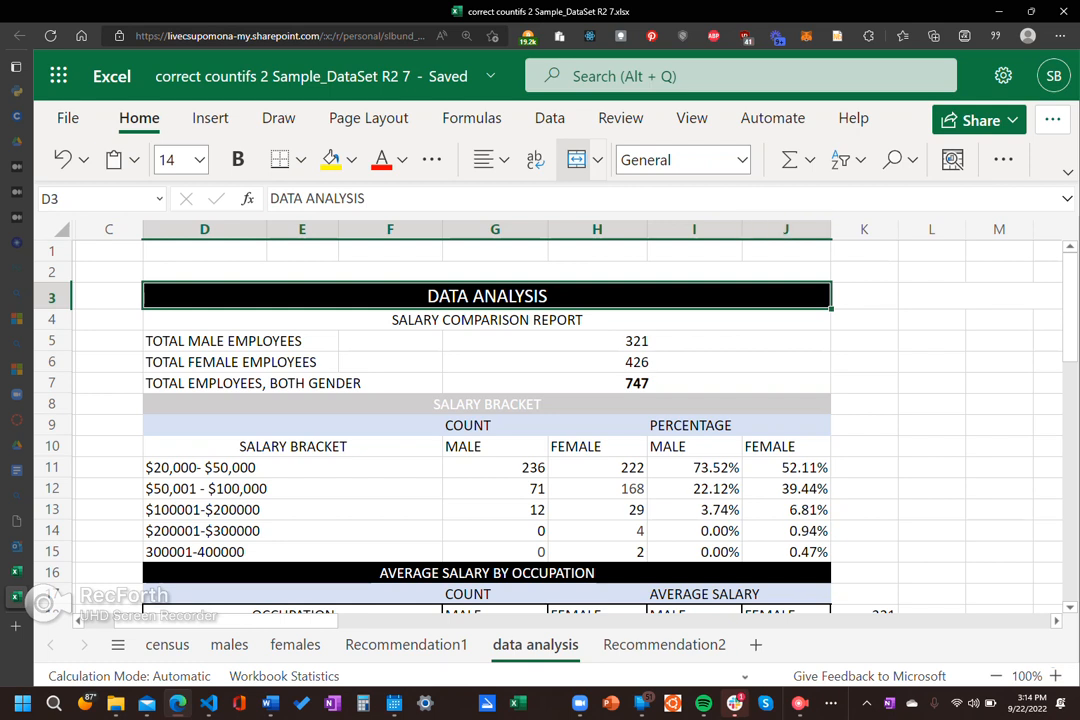
left_click(302, 341)
left_click(204, 341)
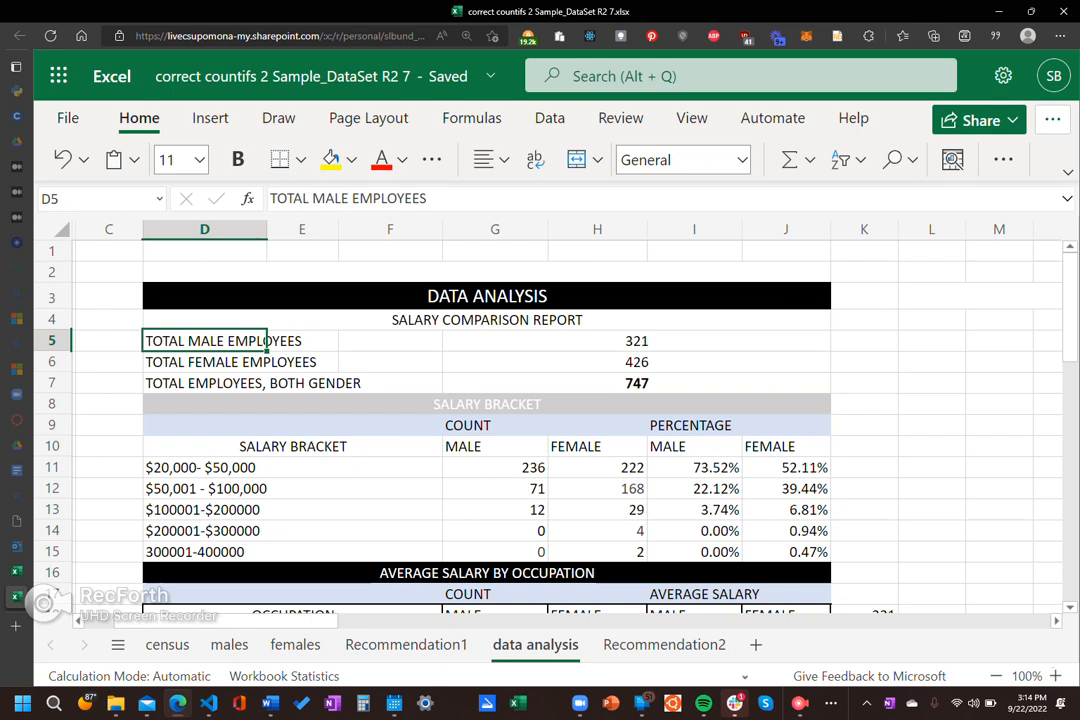
left_click(204, 383)
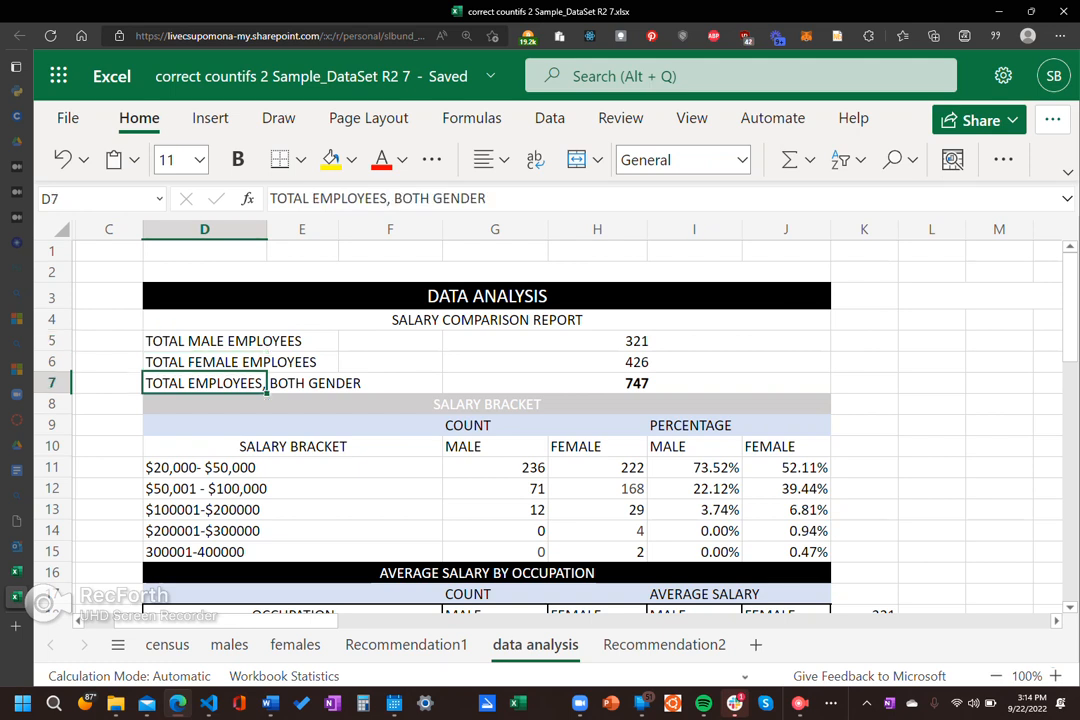
left_click(302, 383)
left_click(390, 383)
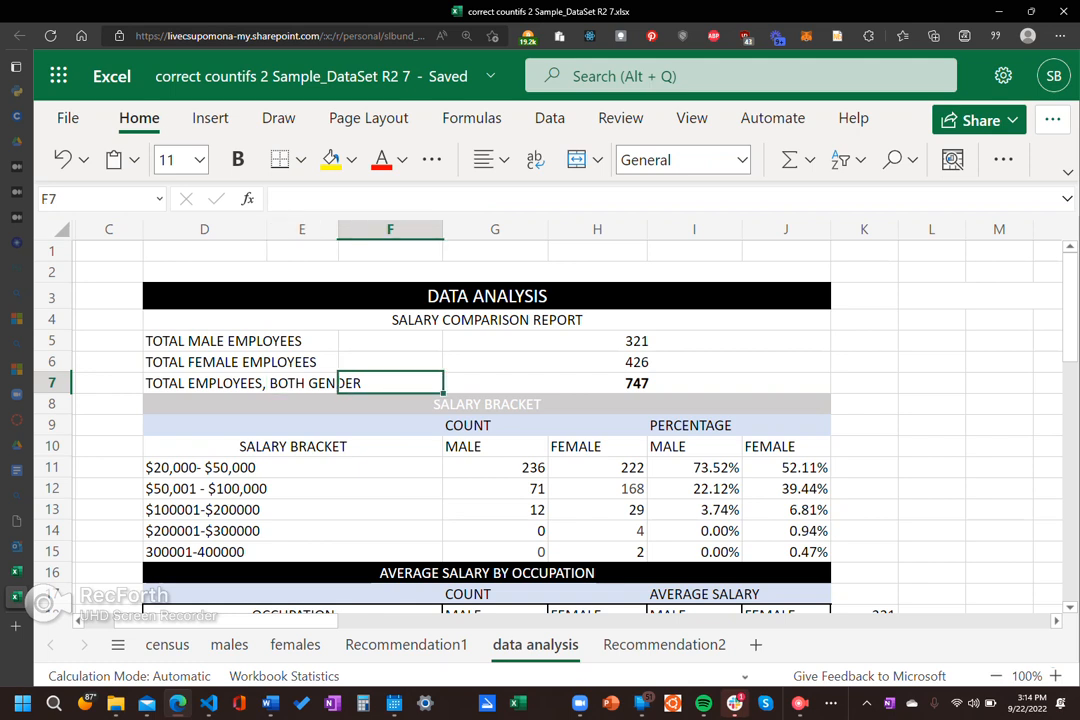
Step: Check the merged result cell for total male employees and view the available Merge & Unmerge Cells options without applying one
left_click(636, 341)
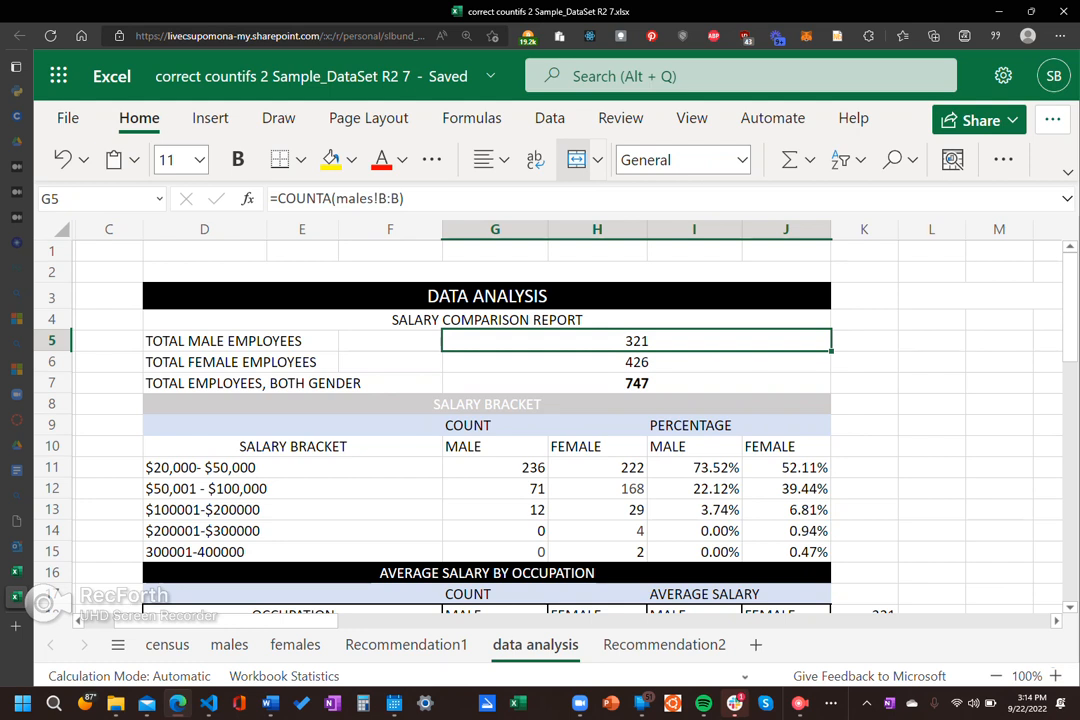
left_click(931, 362)
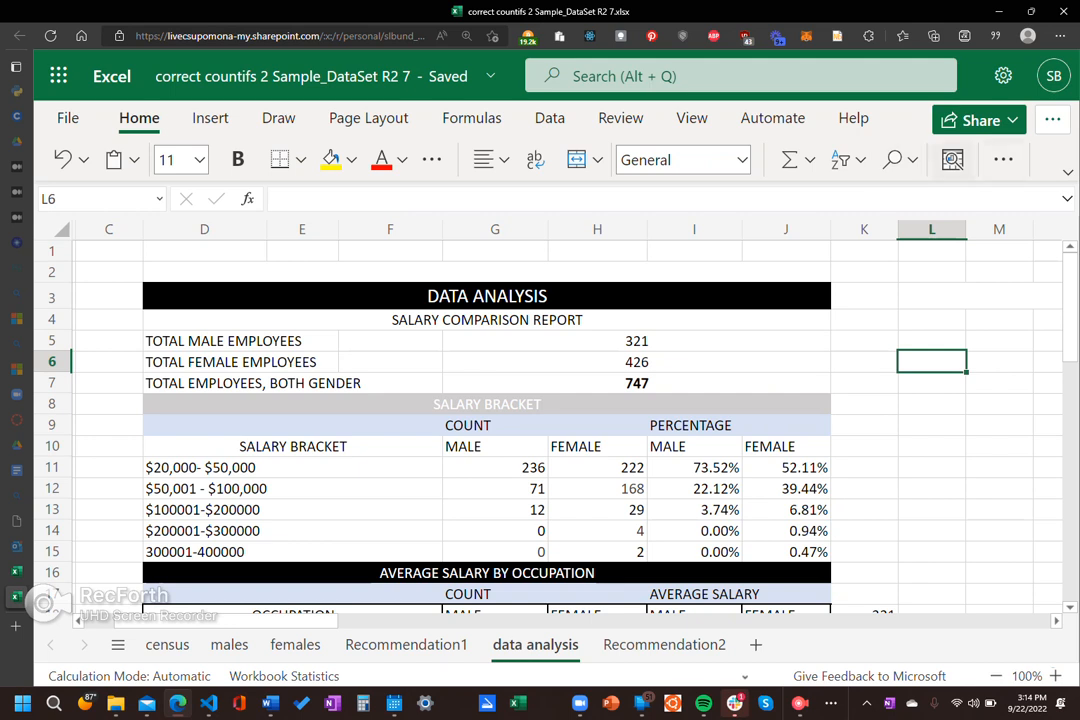
left_click(1003, 160)
left_click(1003, 160)
left_click(580, 160)
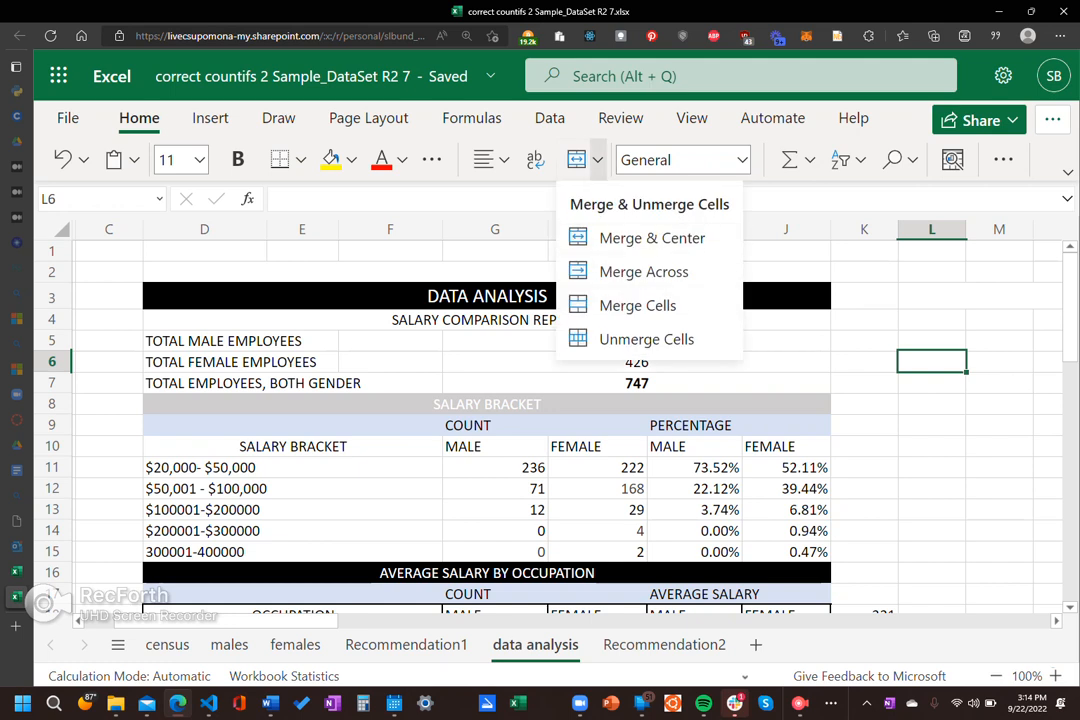
left_click(597, 160)
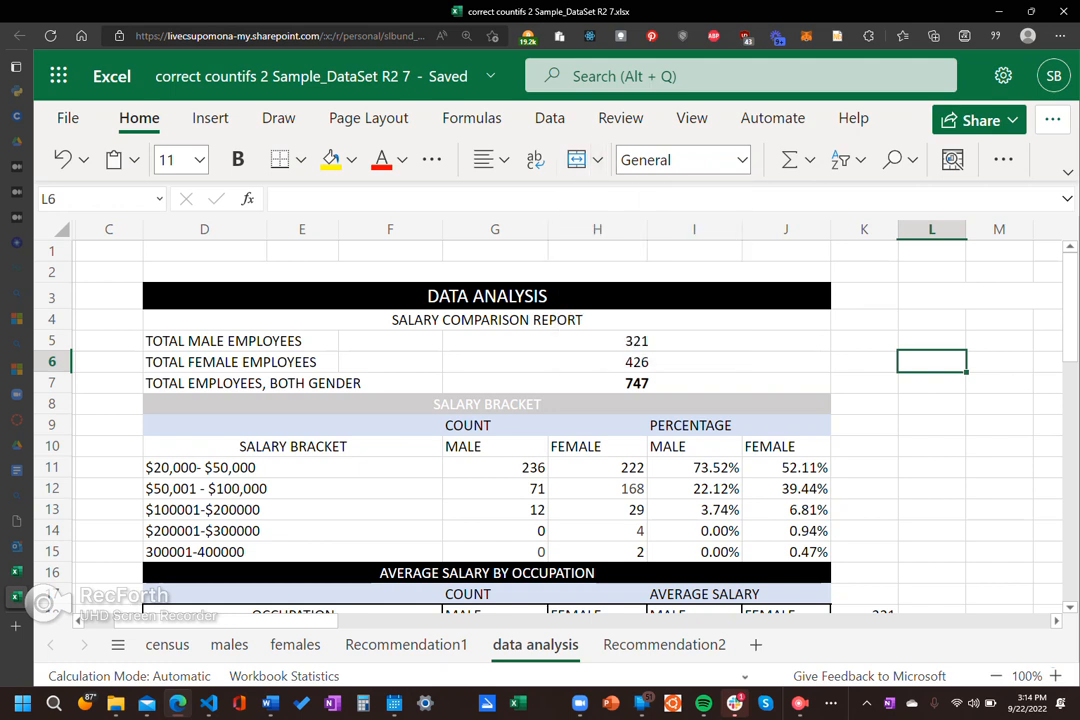
Step: Review the COUNTA formulas for total male, total female and total employees in G5, G6 and G7
scroll(560, 420, "down", 1)
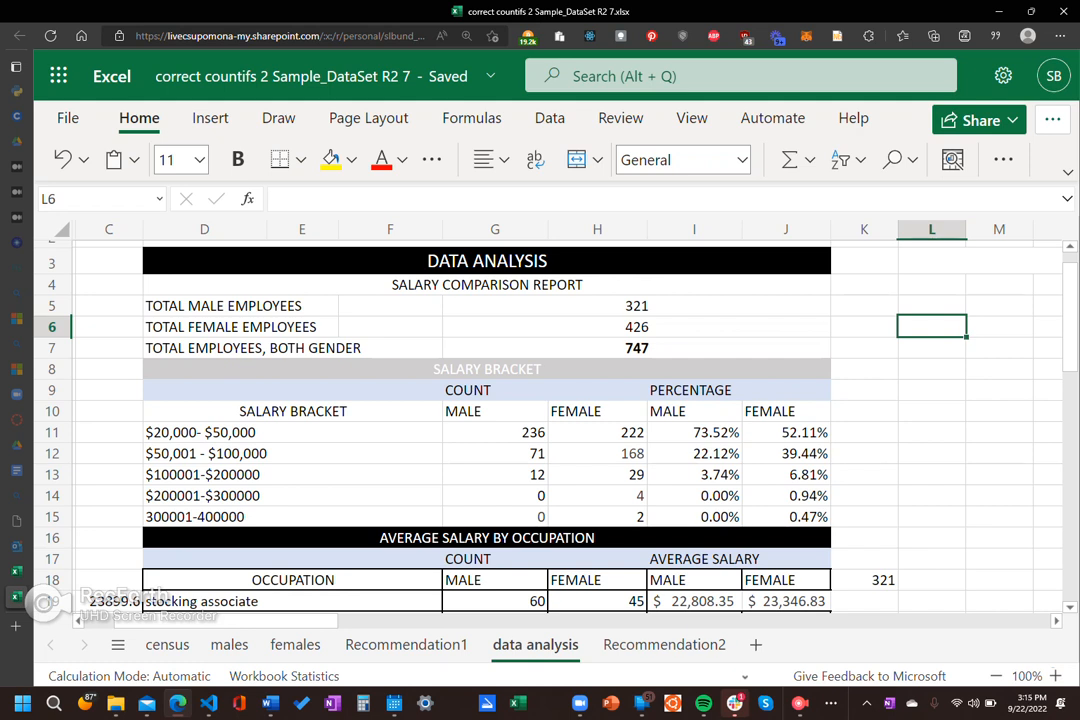
left_click(636, 305)
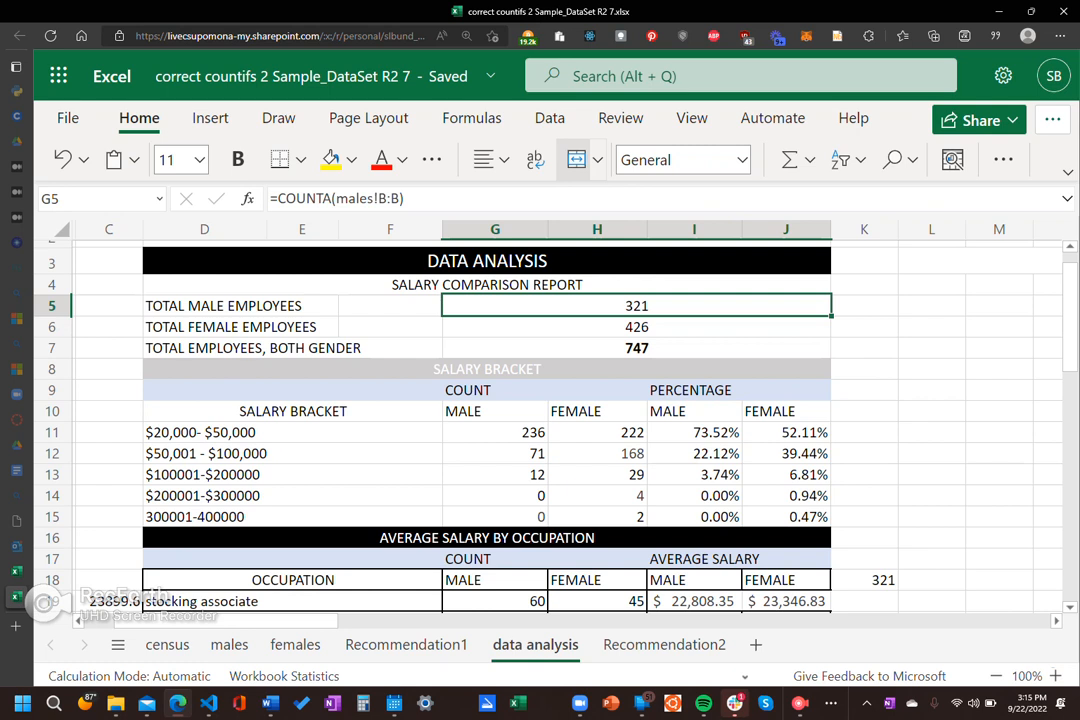
left_click(636, 327)
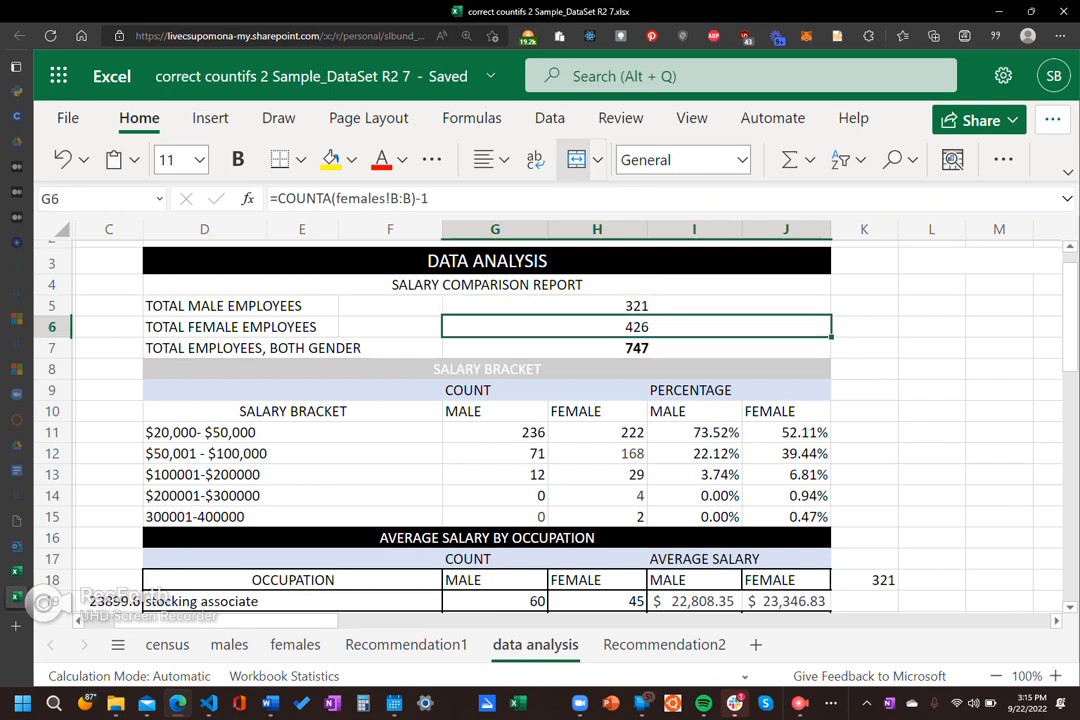
left_click(636, 348)
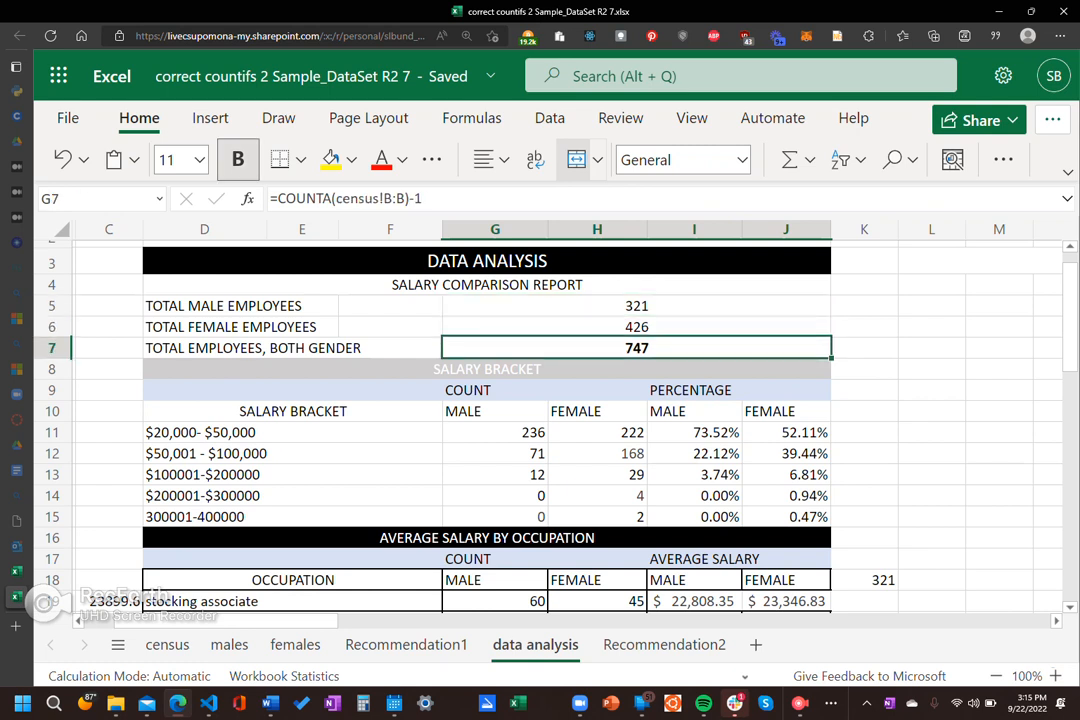
Step: Review the salary bracket COUNTIFS formulas for males in G12 and G11 and for females in H11
scroll(574, 425, "down", 2)
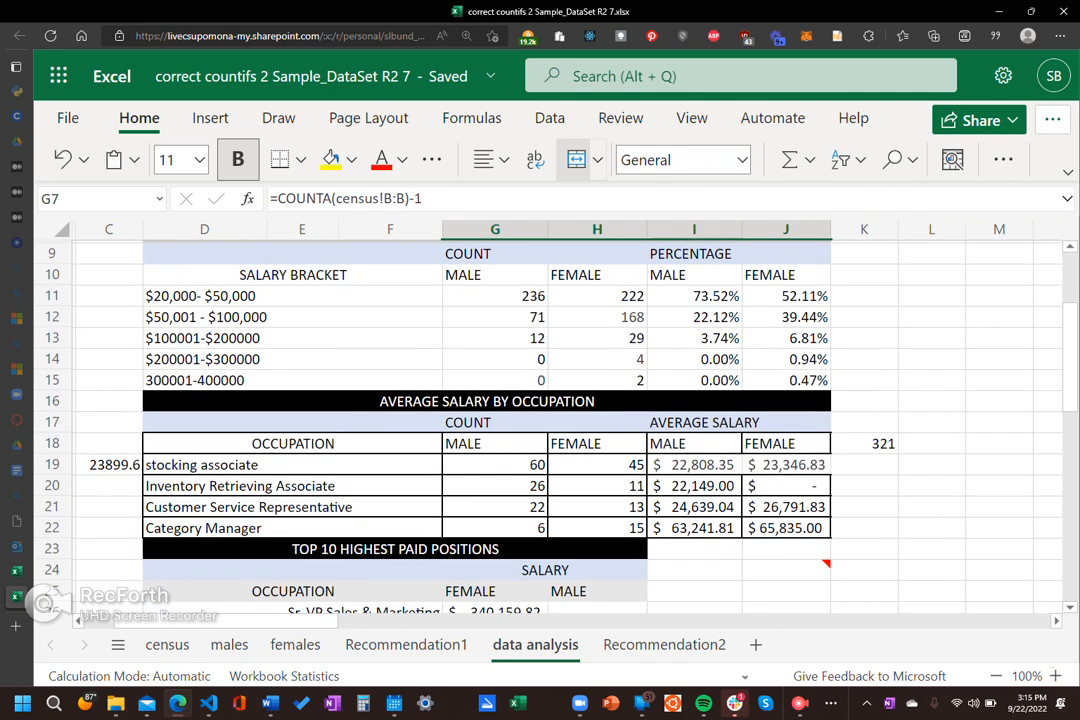
left_click(495, 317)
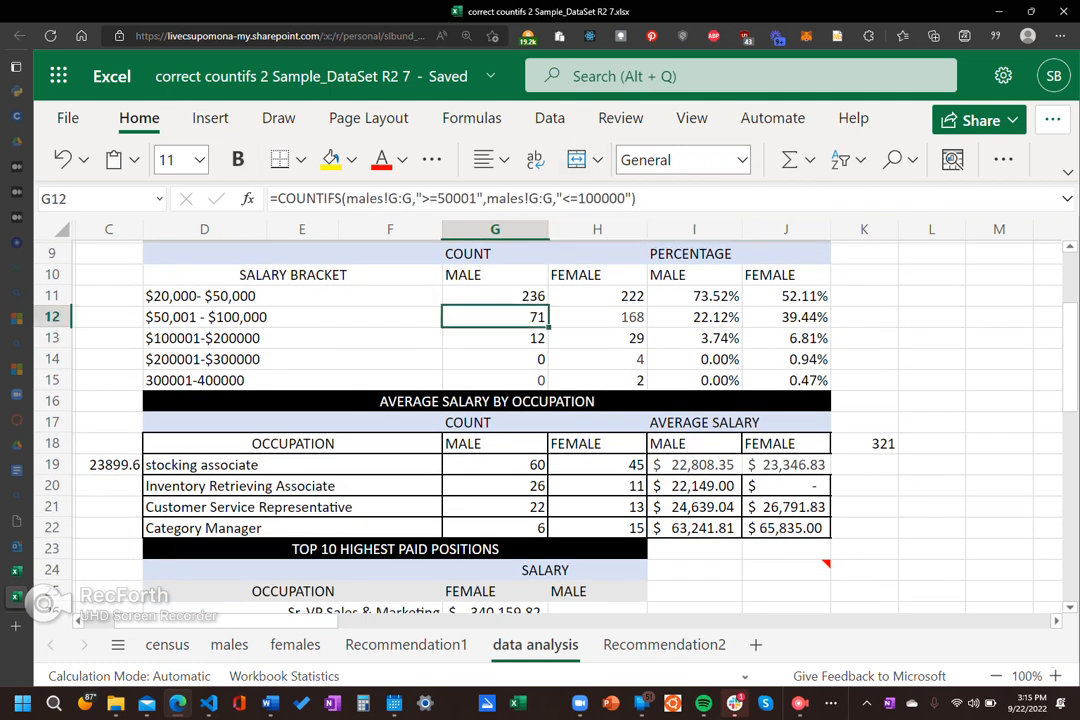
key("Up")
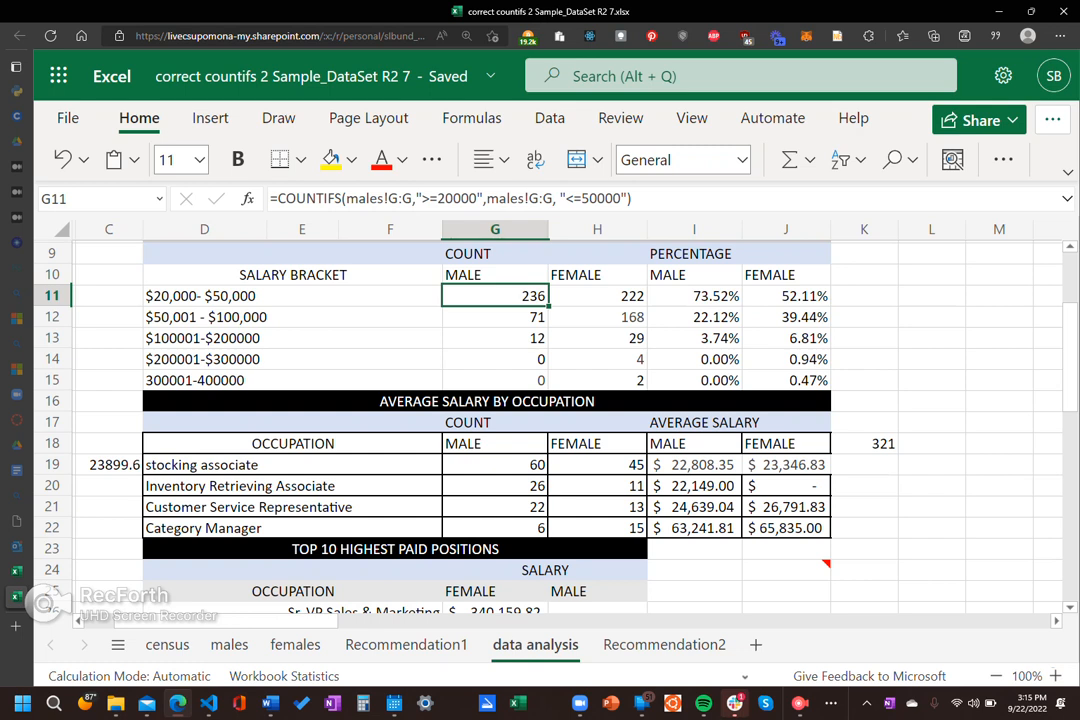
left_click(597, 296)
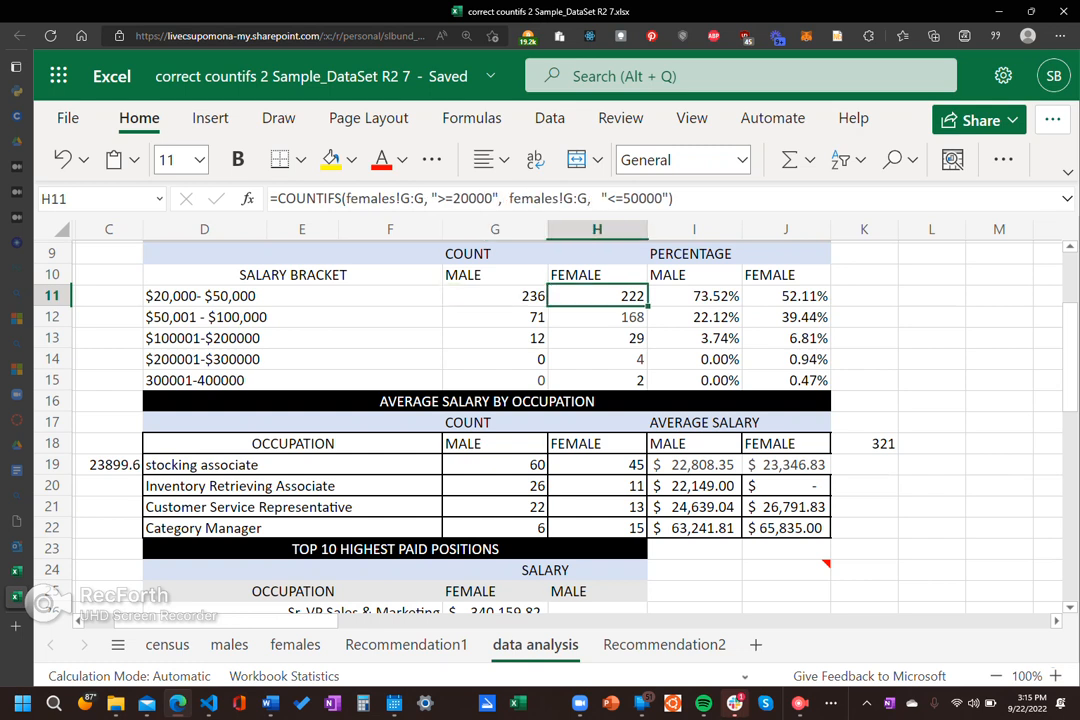
Step: Examine the females G:G ranges and the ">=20000" and "<=50000" criteria inside the H11 COUNTIFS formula, leaving it unedited
double_click(372, 199)
double_click(412, 199)
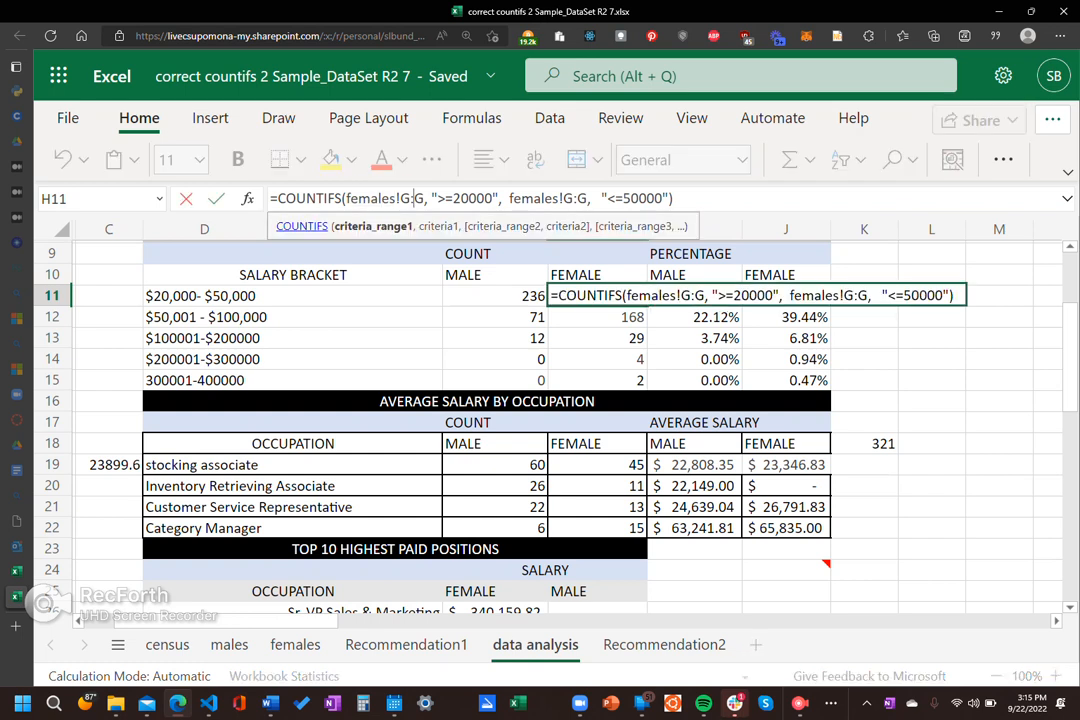
double_click(472, 199)
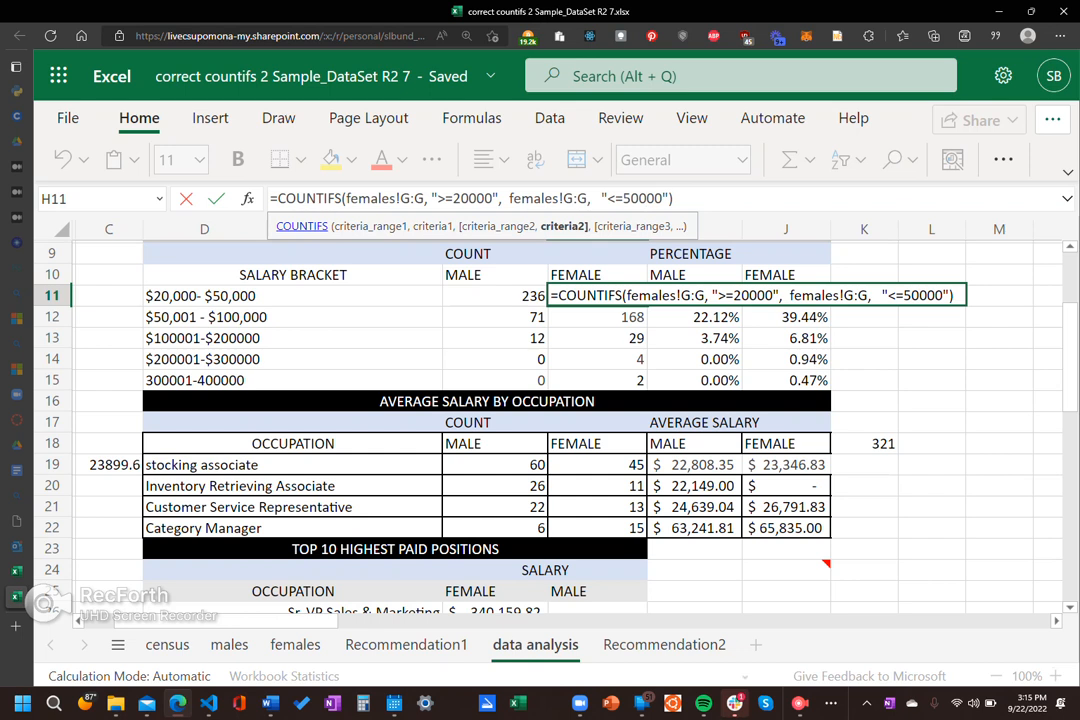
double_click(642, 199)
key("Escape")
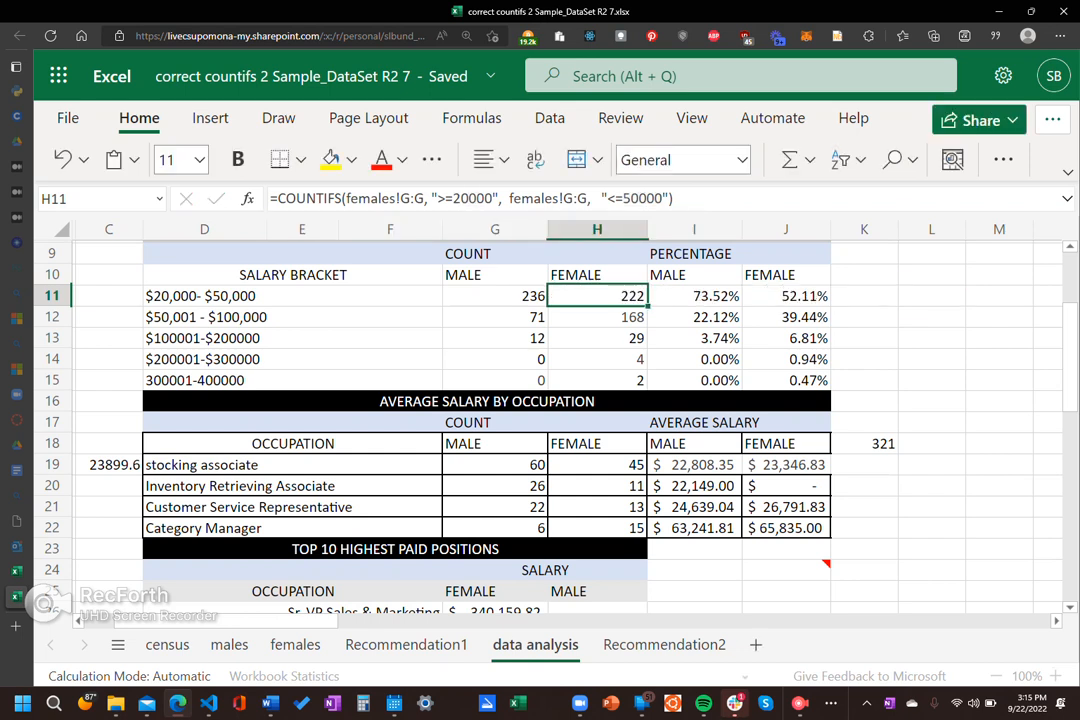
Step: Trace the cells referenced by the male percentage formula in I11, and check the matching female percentage formula in J11
left_click(694, 296)
scroll(550, 430, "up", 2)
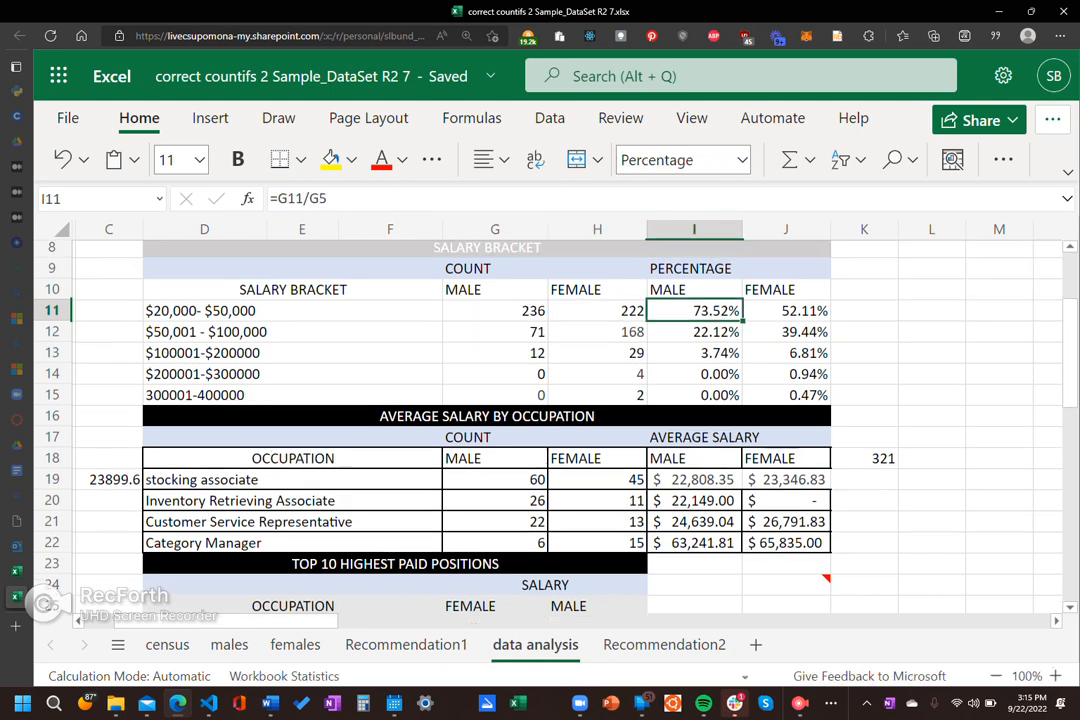
key("F2")
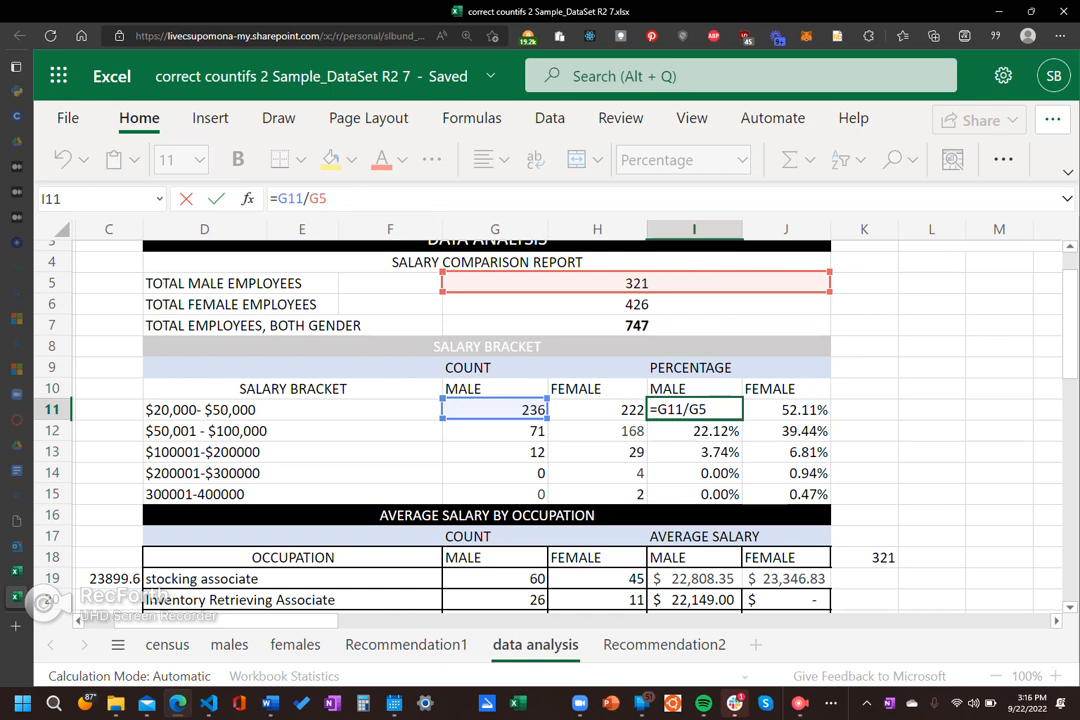
key("ctrl+Return")
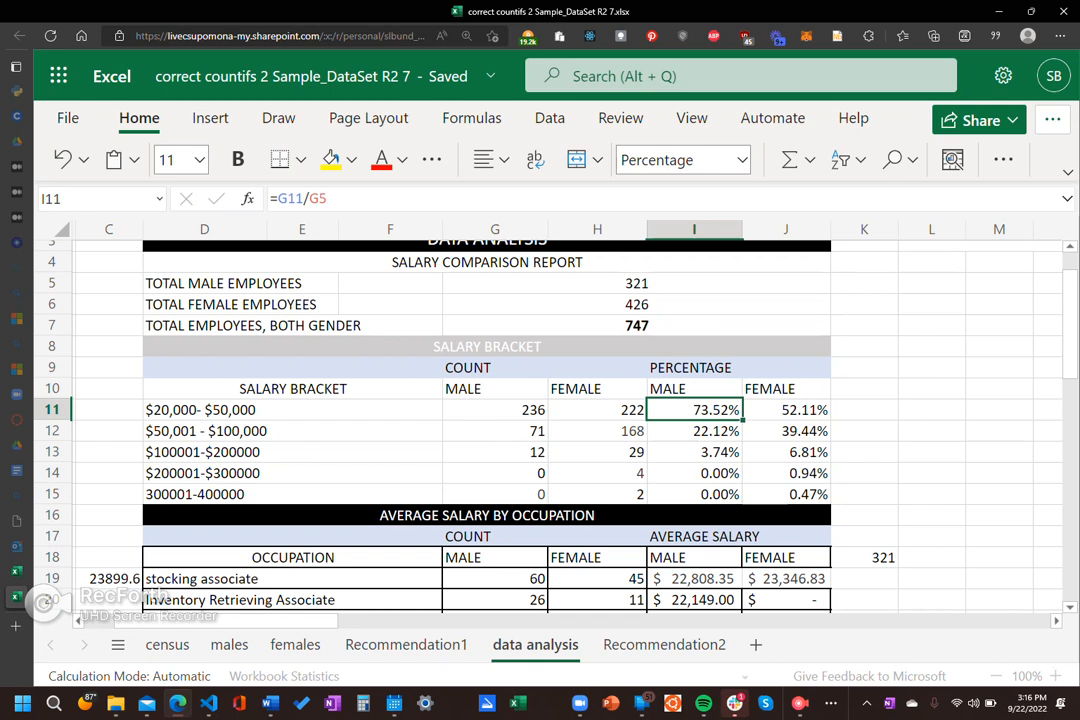
left_click(932, 410)
left_click(786, 410)
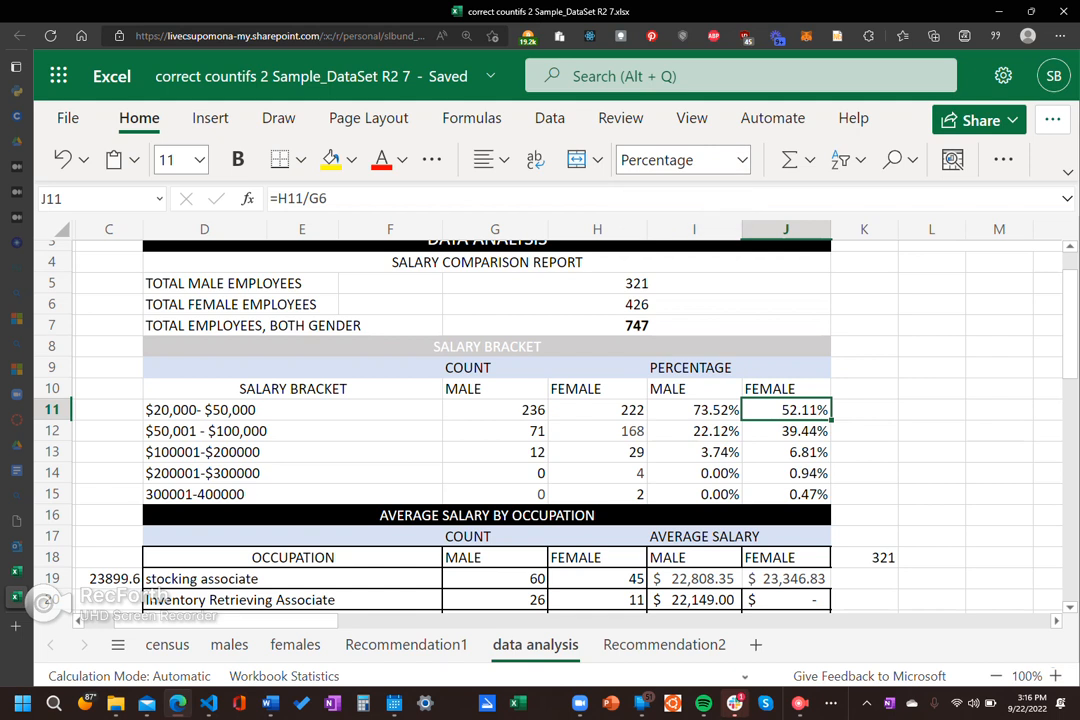
right_click(864, 367)
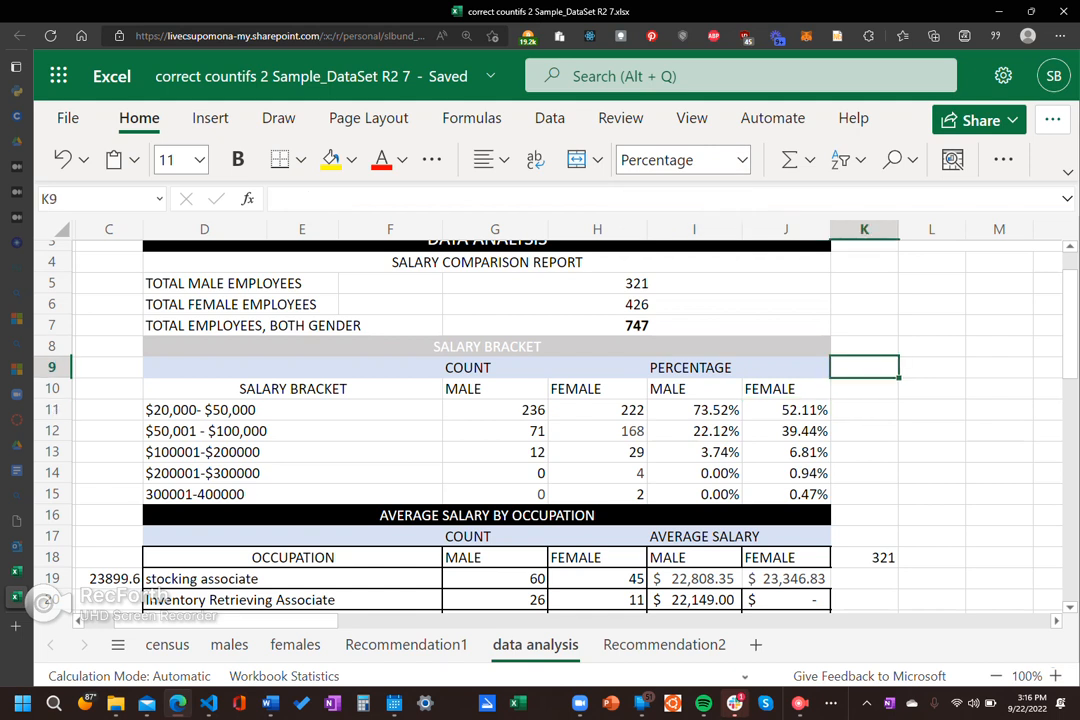
key("Escape")
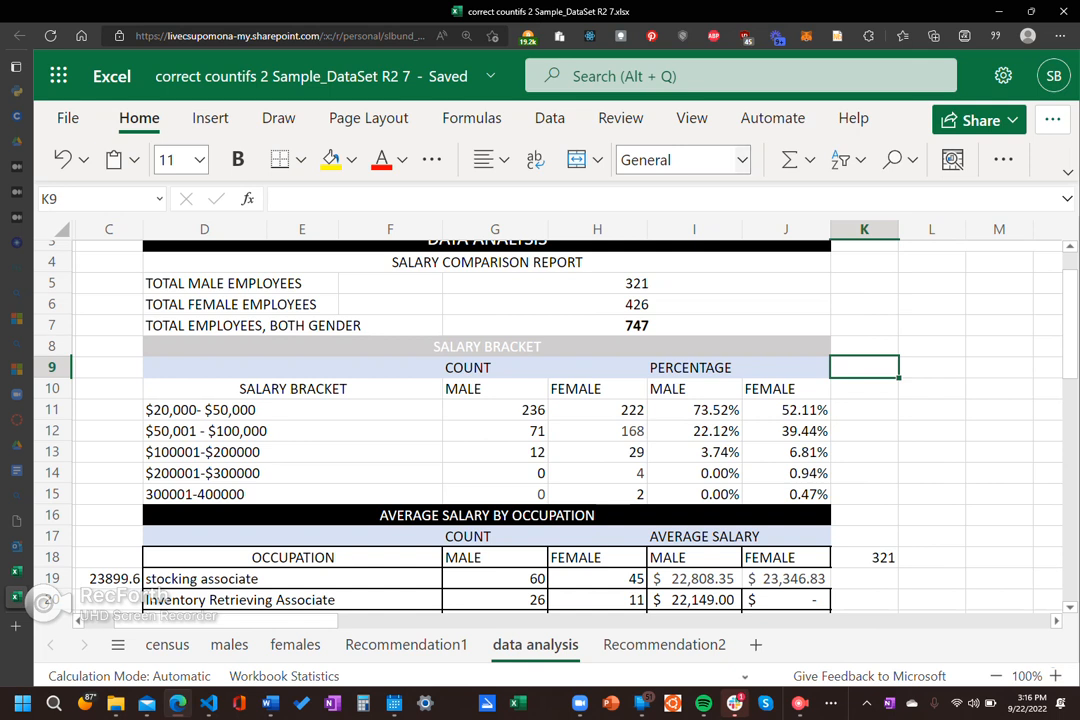
left_click(931, 473)
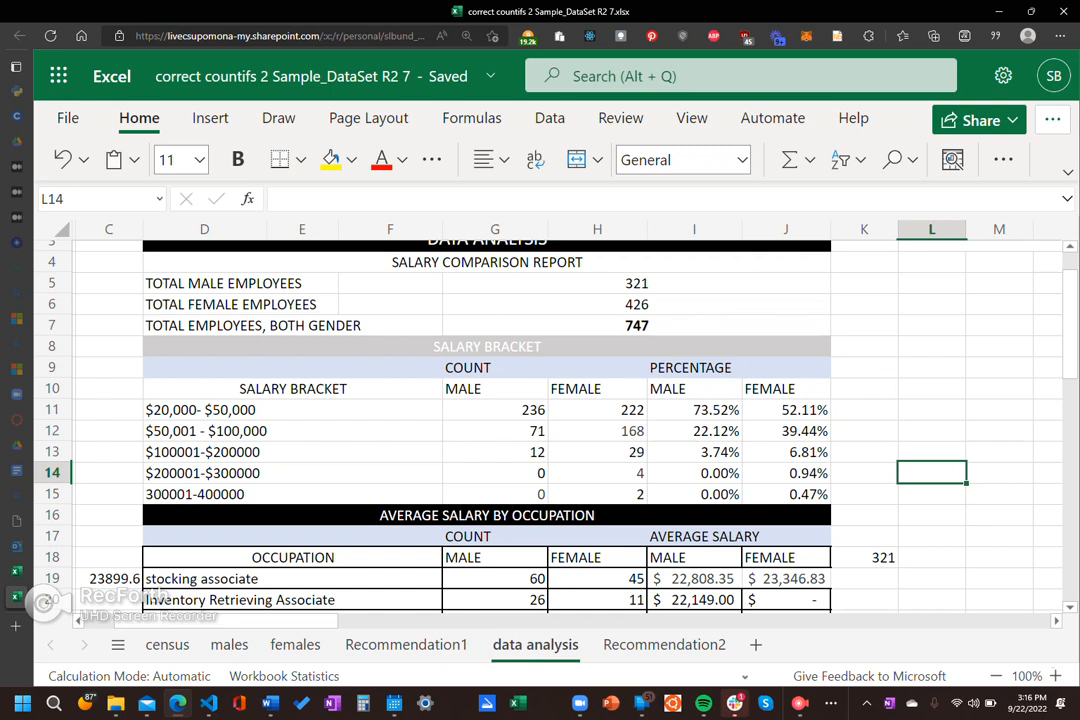
Step: Revisit the male stocking associate COUNTIF formula in G19 of the Average Salary by Occupation table
scroll(540, 430, "down", 4)
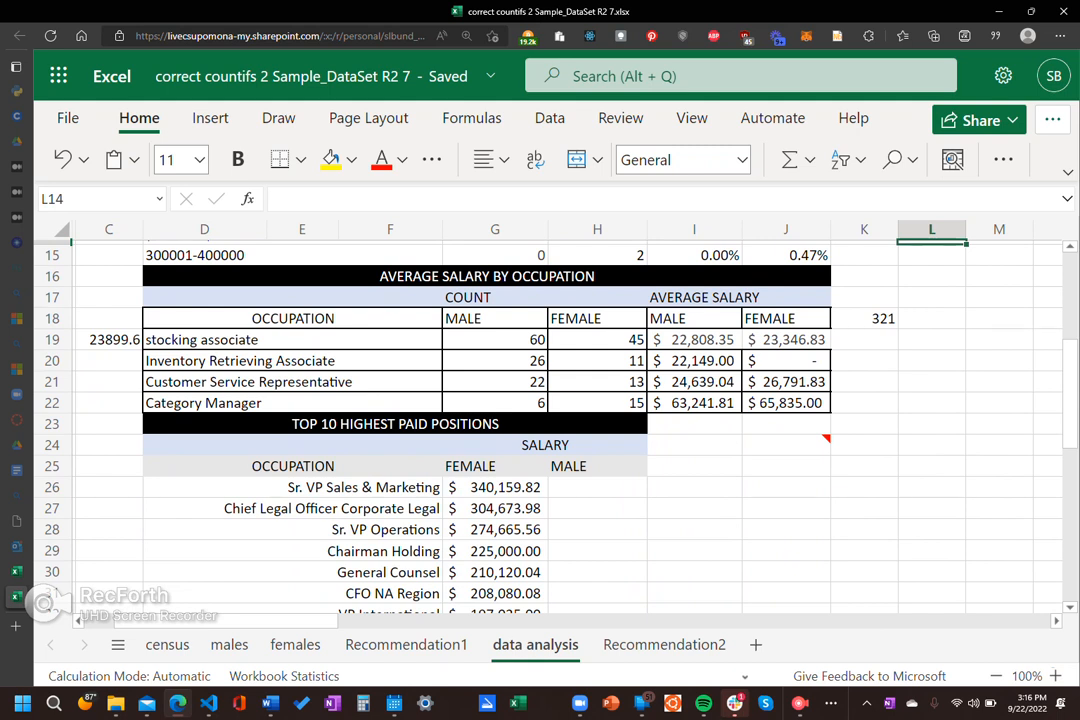
left_click(545, 343)
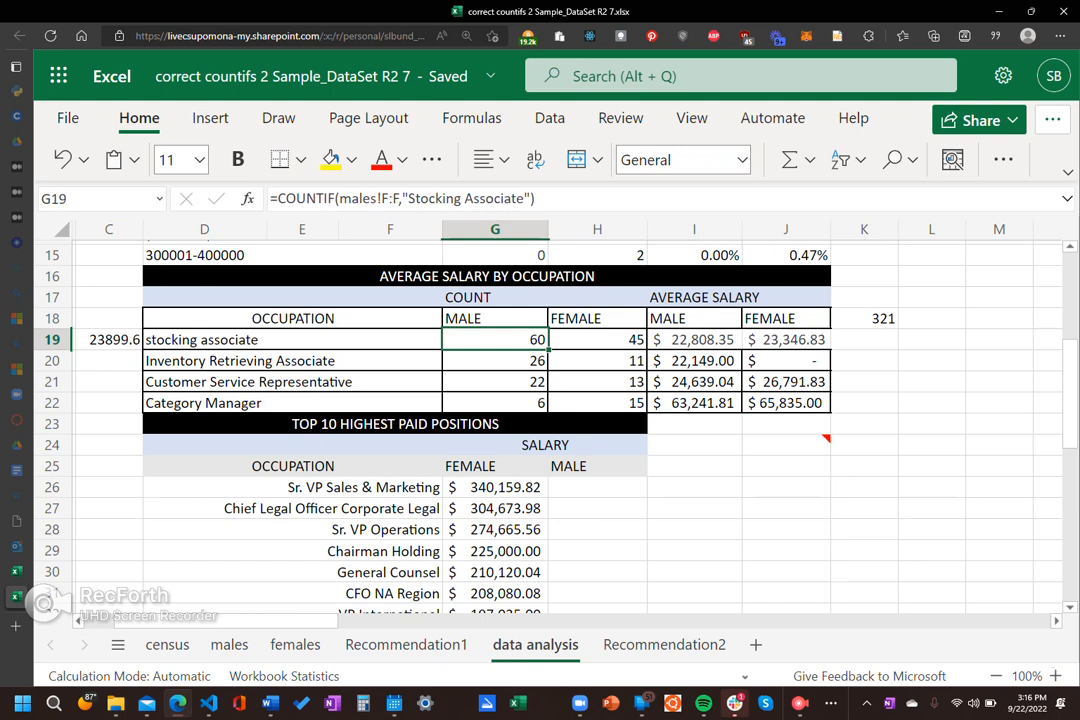
Step: Examine the males sheet reference and the F:F range inside the stocking associate COUNTIF formula in G19, leaving it unedited
key("F2")
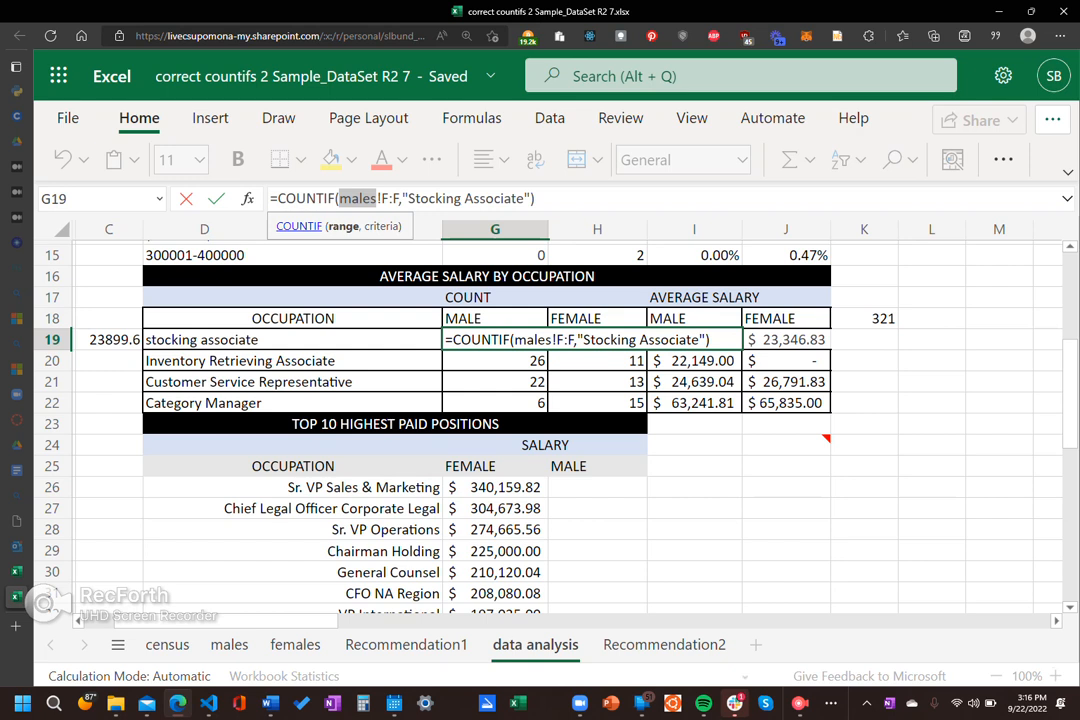
double_click(390, 199)
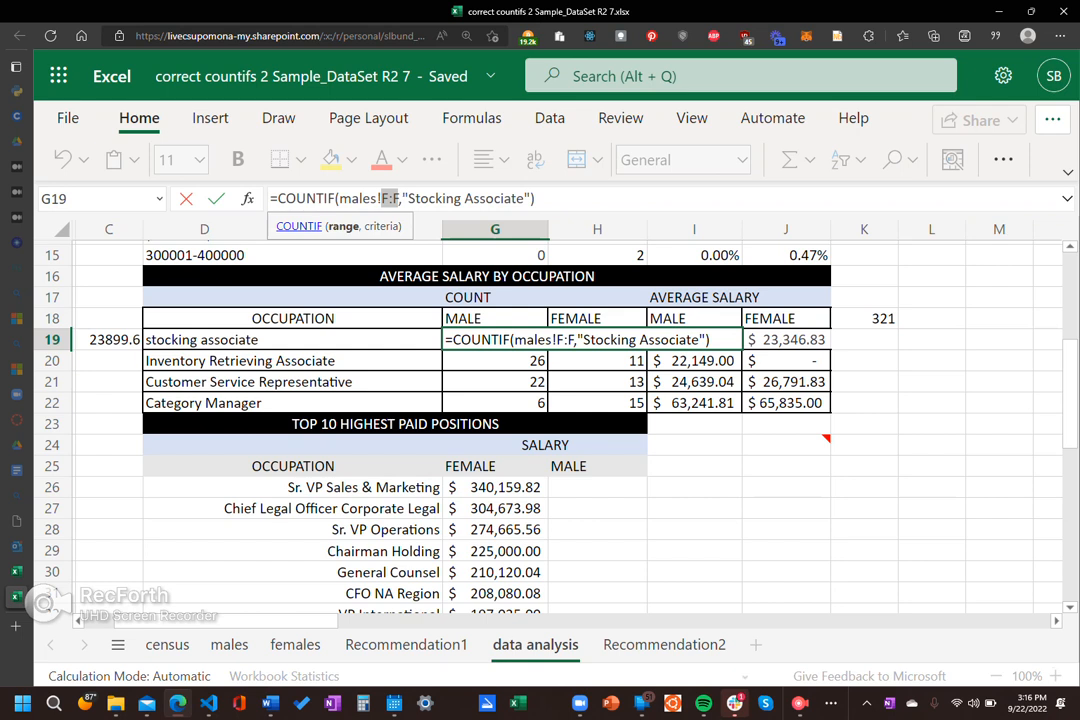
key("ctrl+Return")
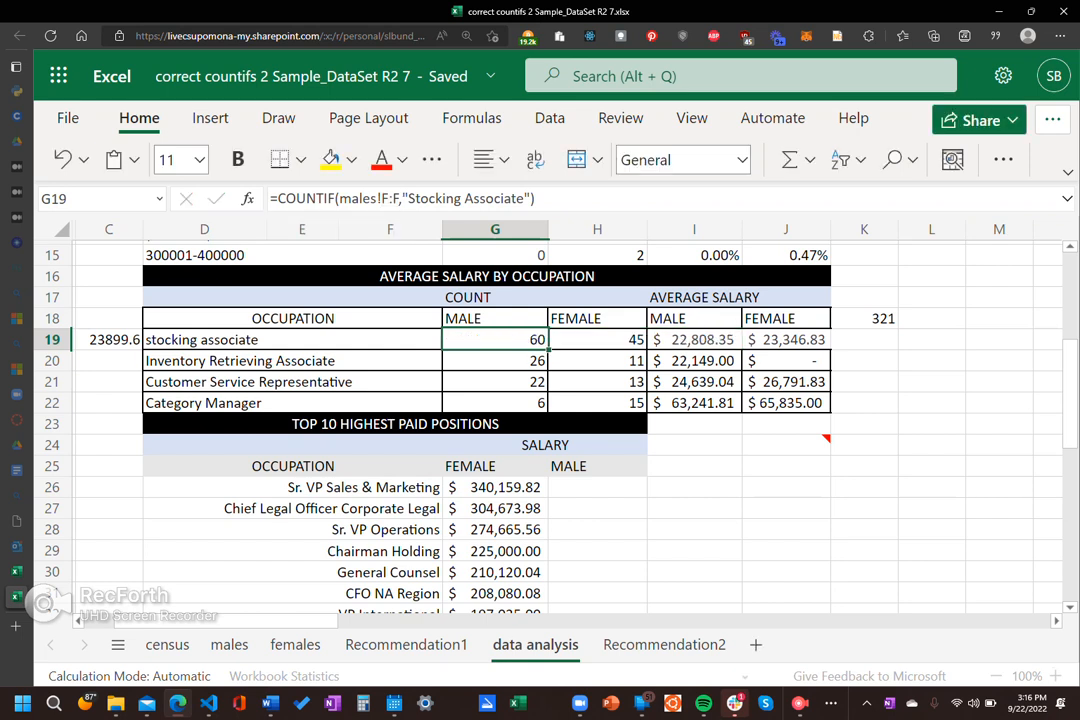
Step: Go through the four occupation labels in D19 to D22 and check the male Category Manager COUNTIF formula in G22
left_click(292, 340)
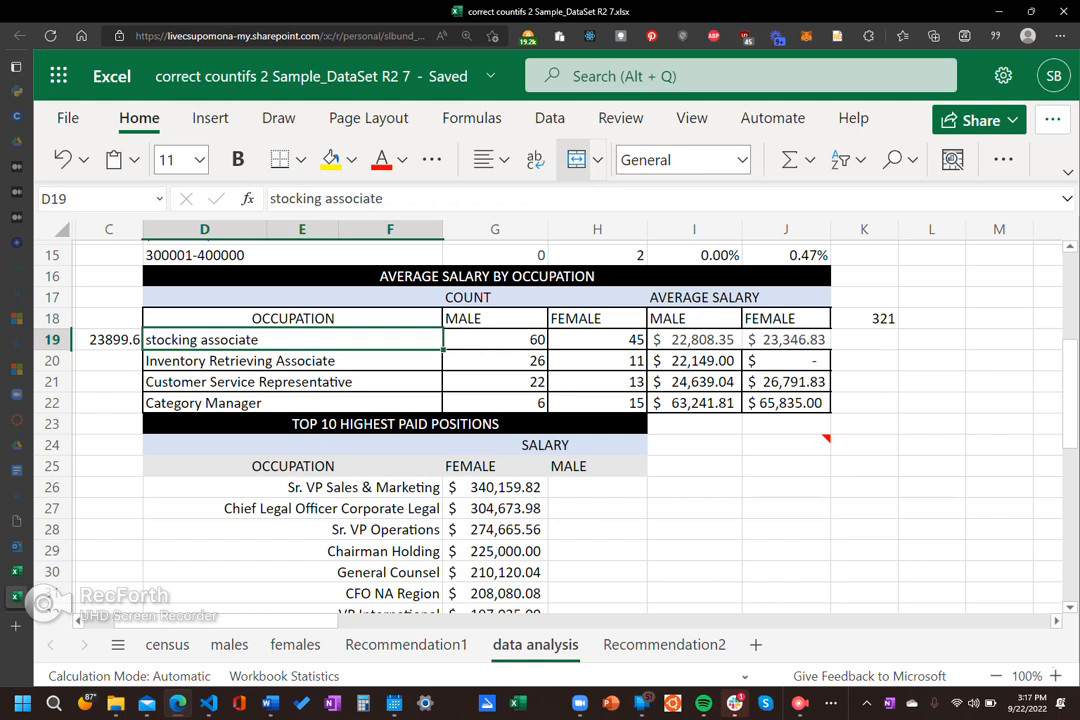
left_click(292, 361)
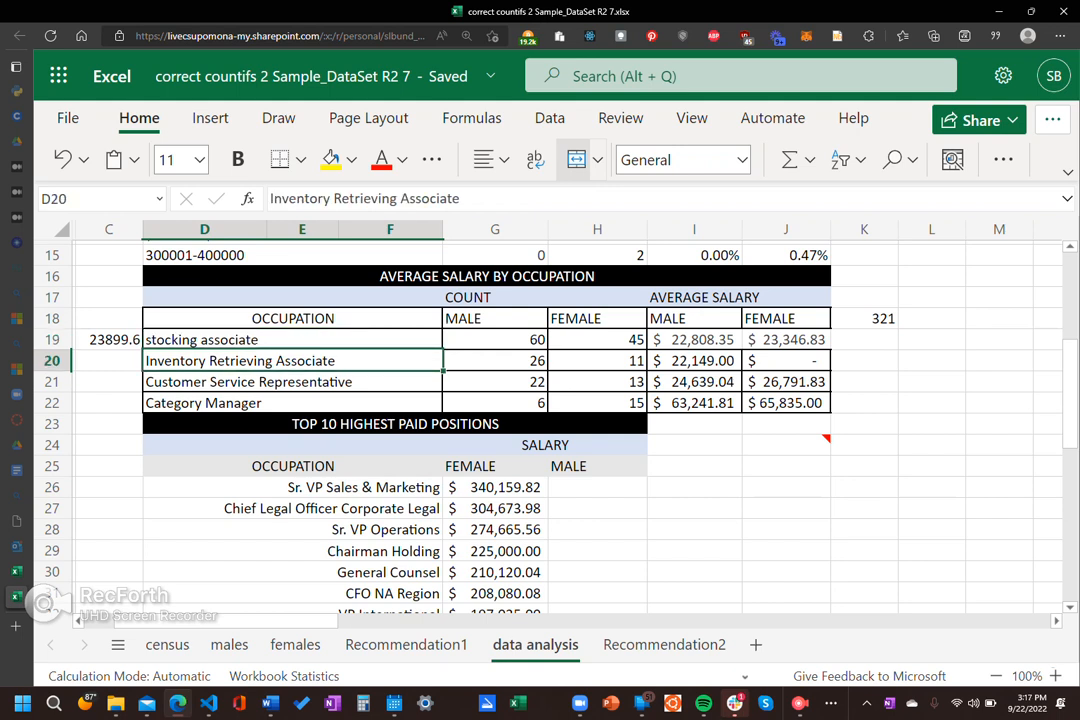
double_click(292, 382)
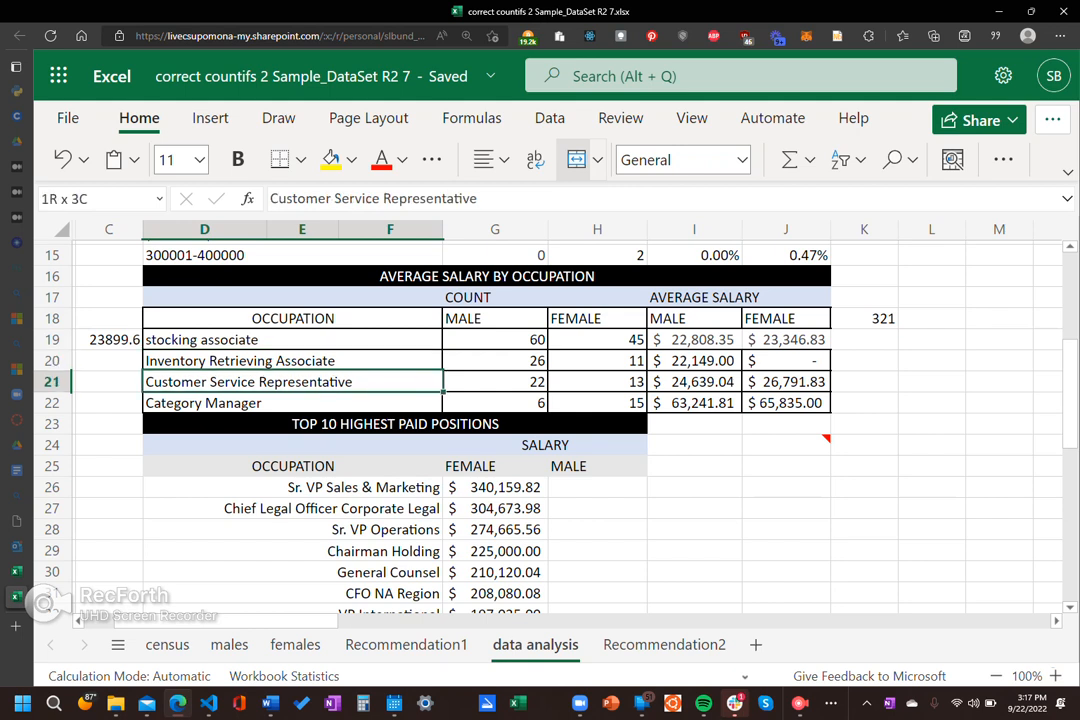
key("Return")
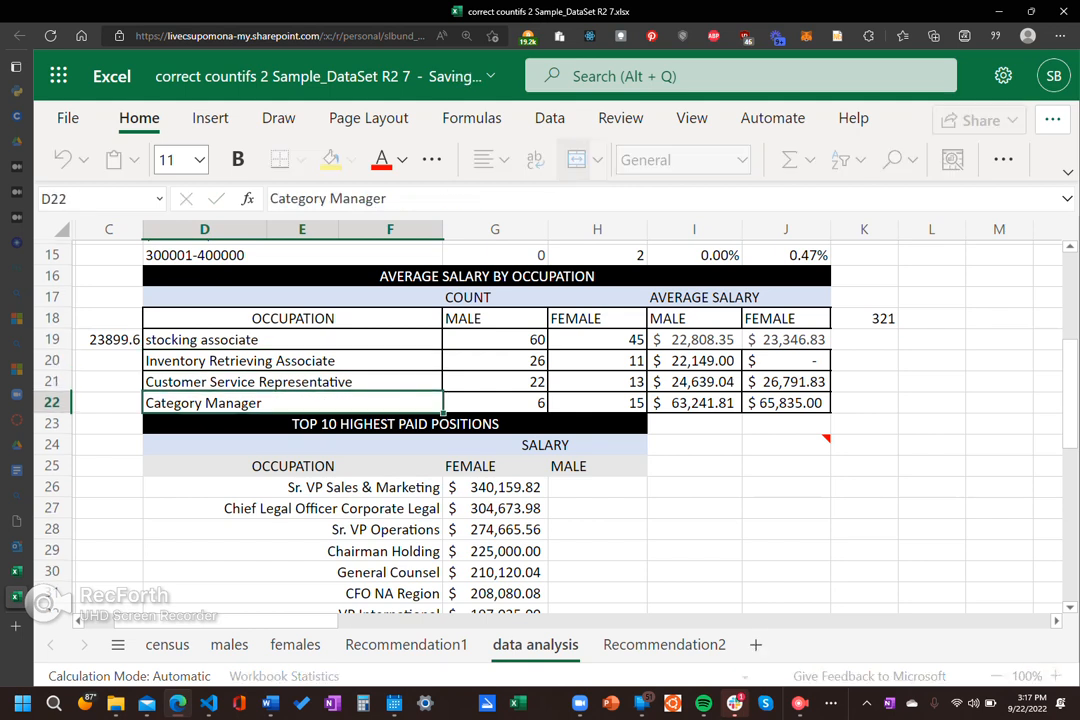
left_click(495, 403)
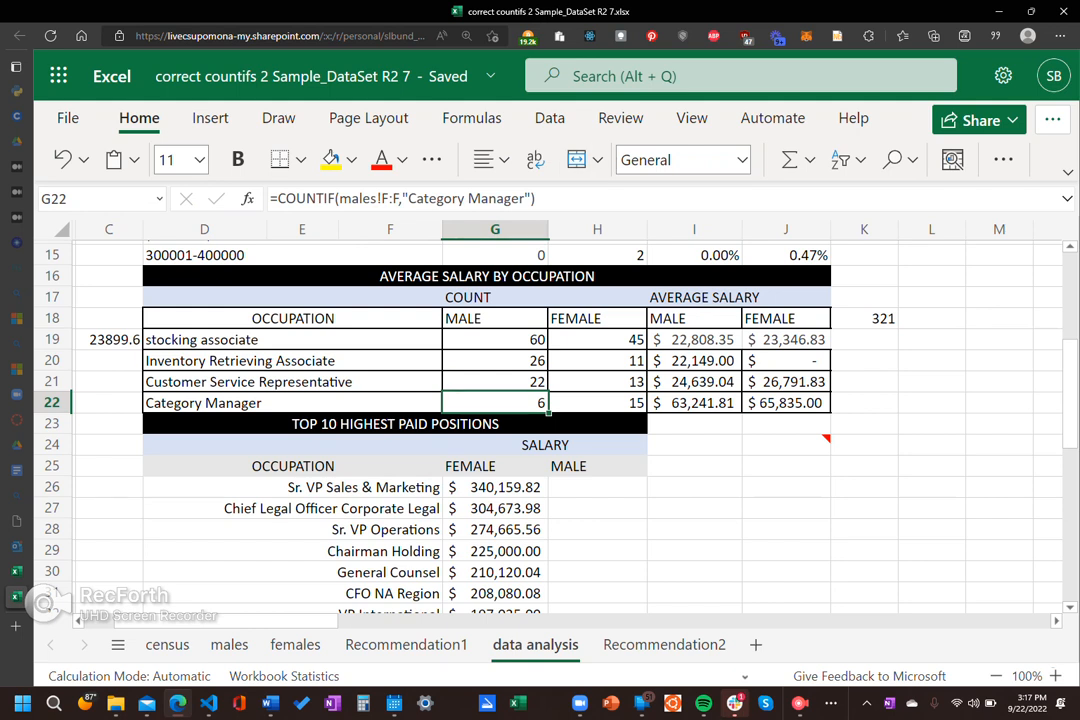
Step: Compare the stocking associate COUNTIF formulas in G19 and H19, examining the females sheet reference in H19 without editing it
left_click(495, 340)
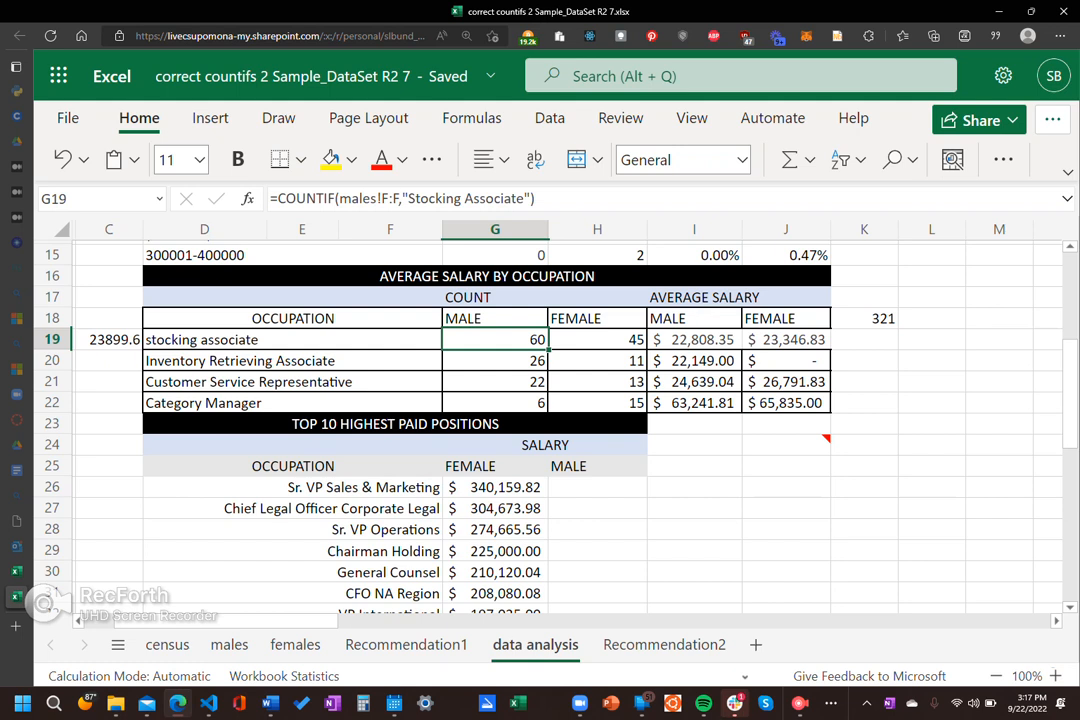
left_click(597, 340)
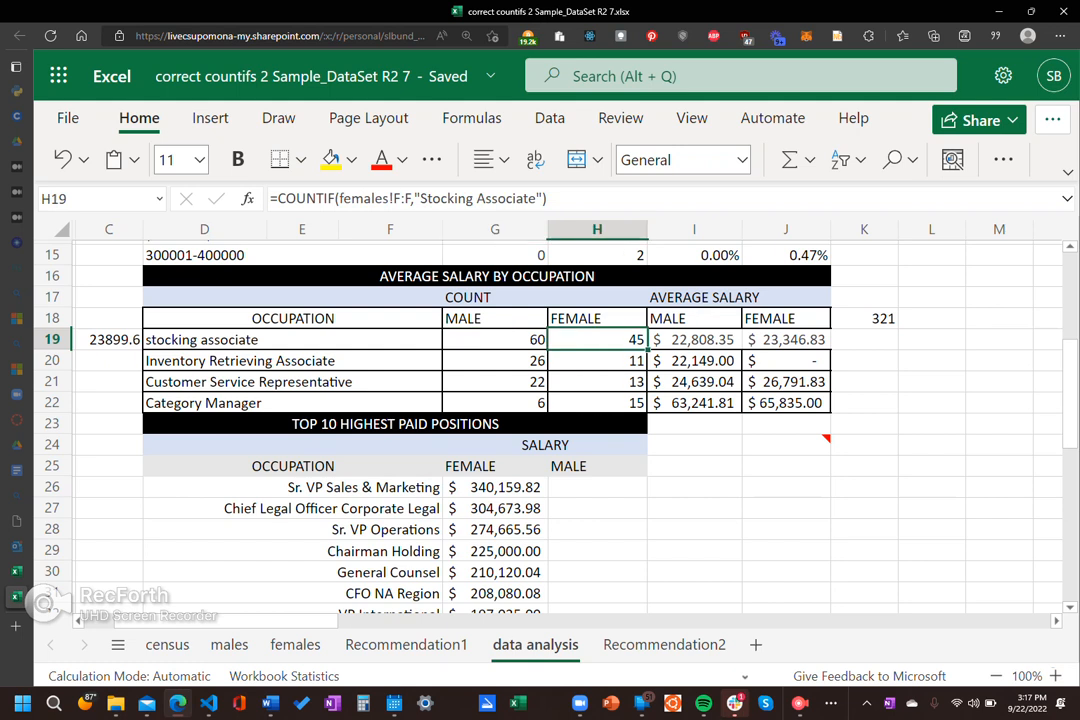
double_click(369, 198)
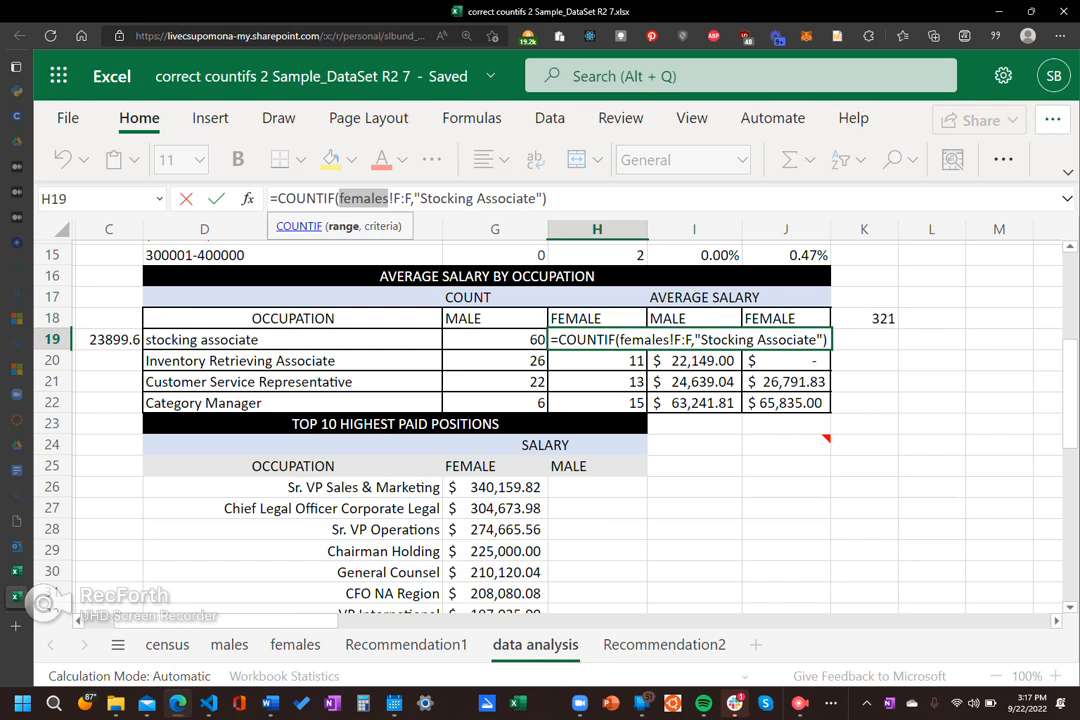
key("ctrl+Return")
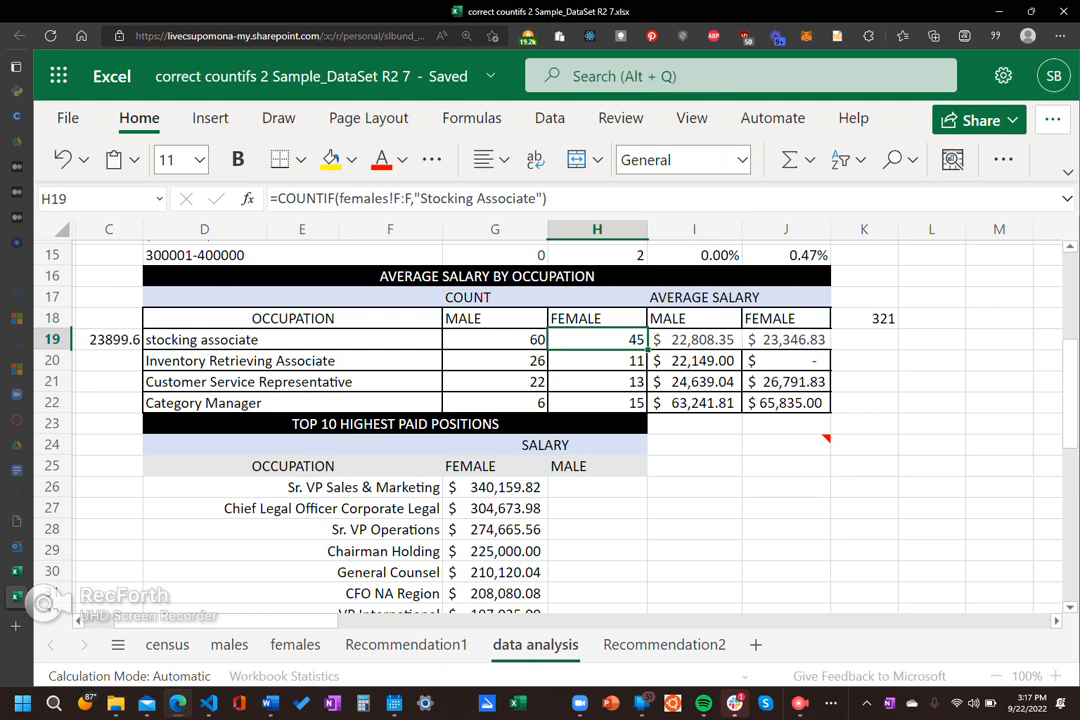
Step: Trace the male average salary reference in I19 to the Recommendation1 pivot table, look through it and return to the data analysis sheet
left_click(694, 340)
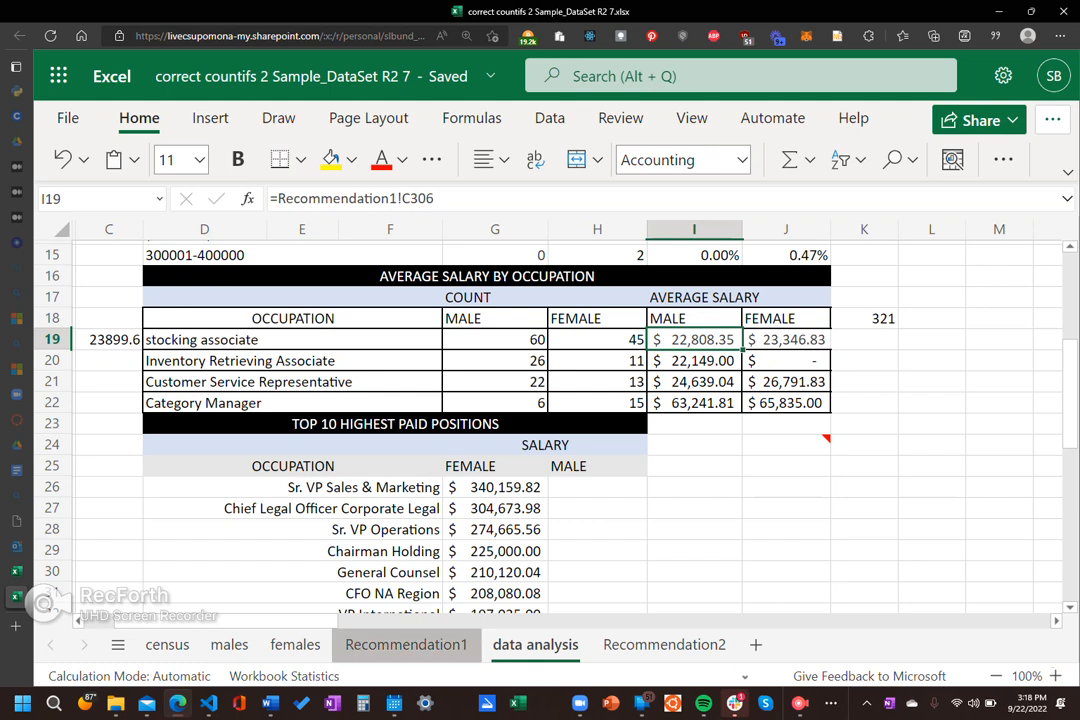
left_click(405, 644)
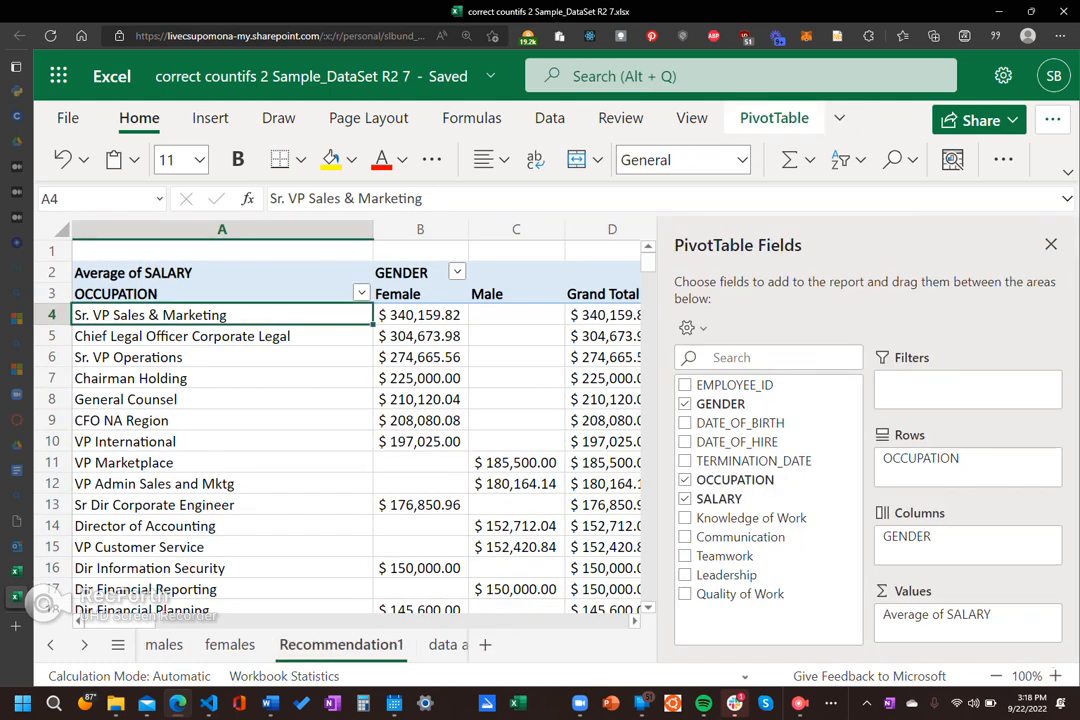
scroll(300, 430, "down", 3)
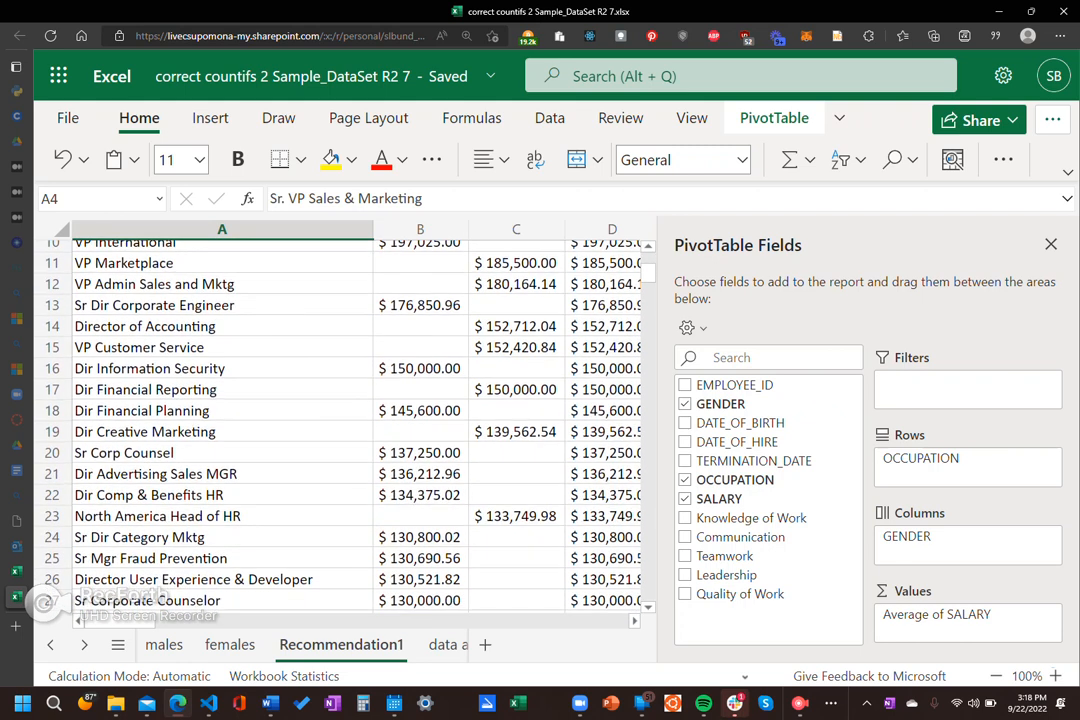
scroll(300, 430, "up", 3)
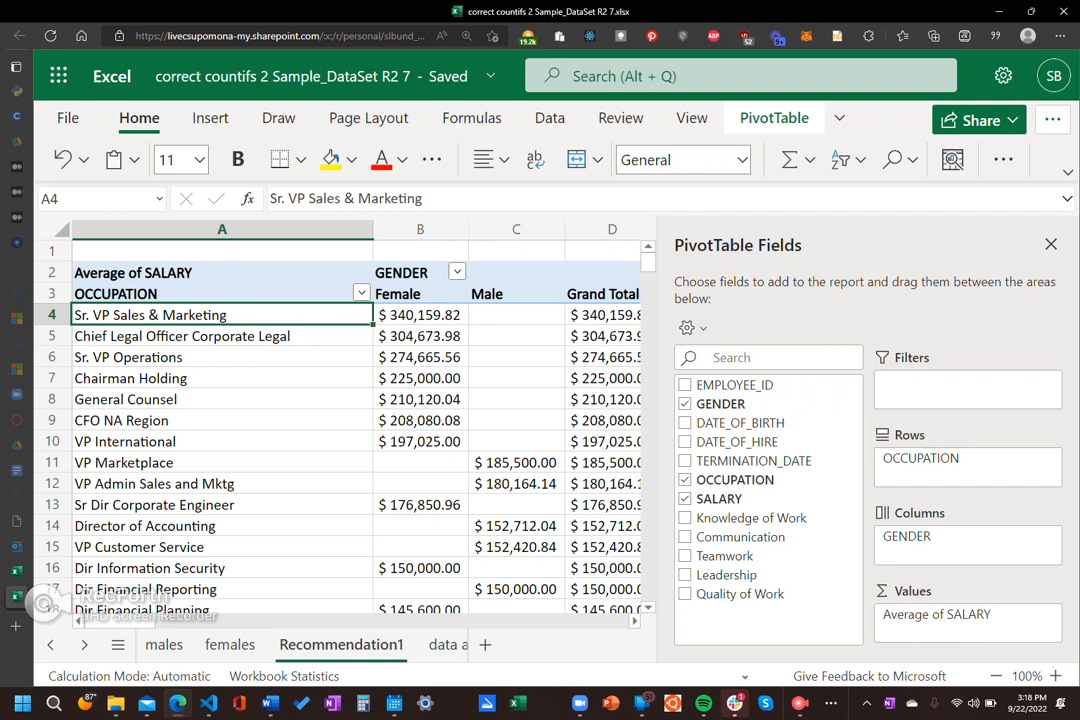
left_click(443, 645)
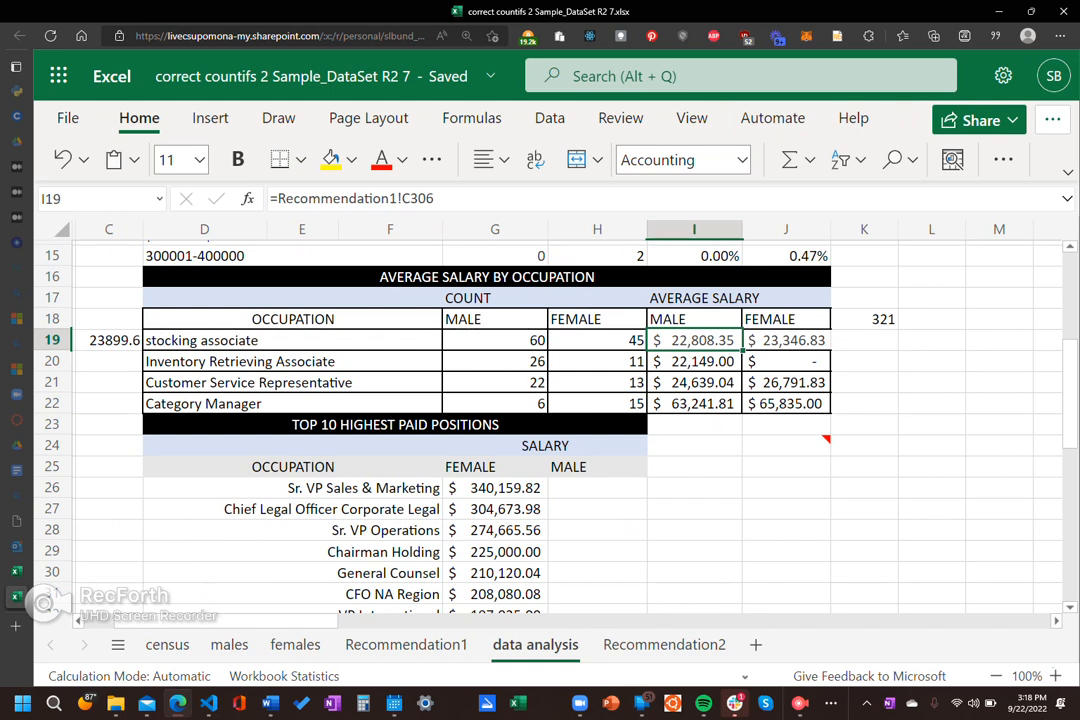
Step: Inspect the female Inventory Retrieving Associate reference in J20 and compare the stocking associate average salary references in I19 and J19
left_click(786, 361)
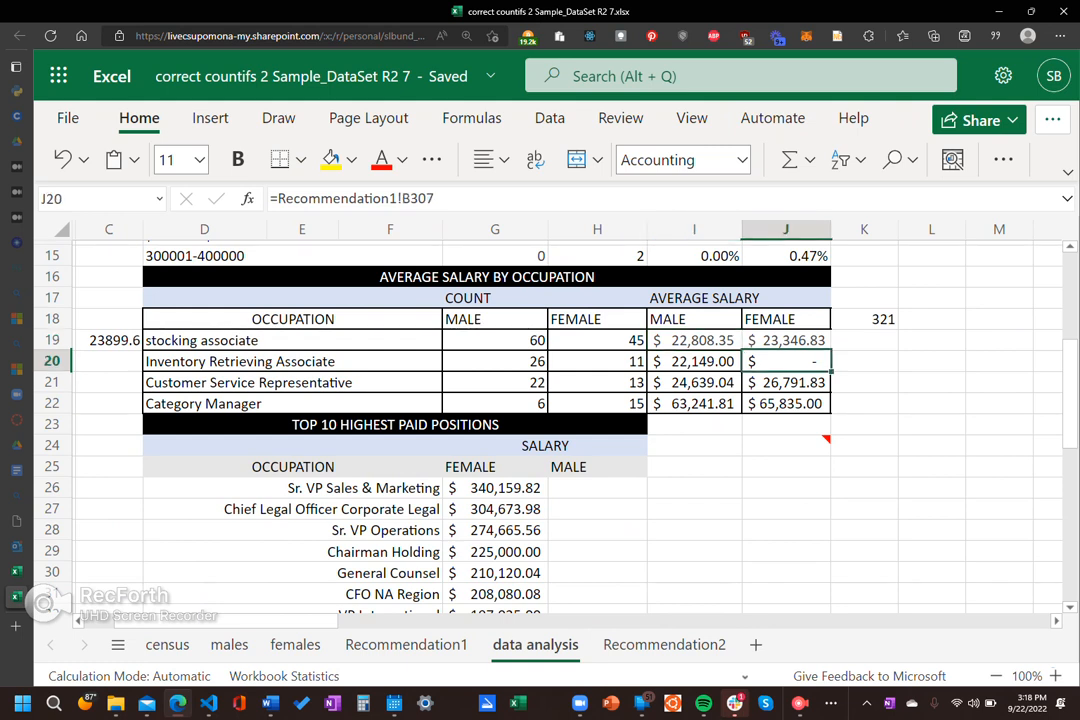
left_click(739, 347)
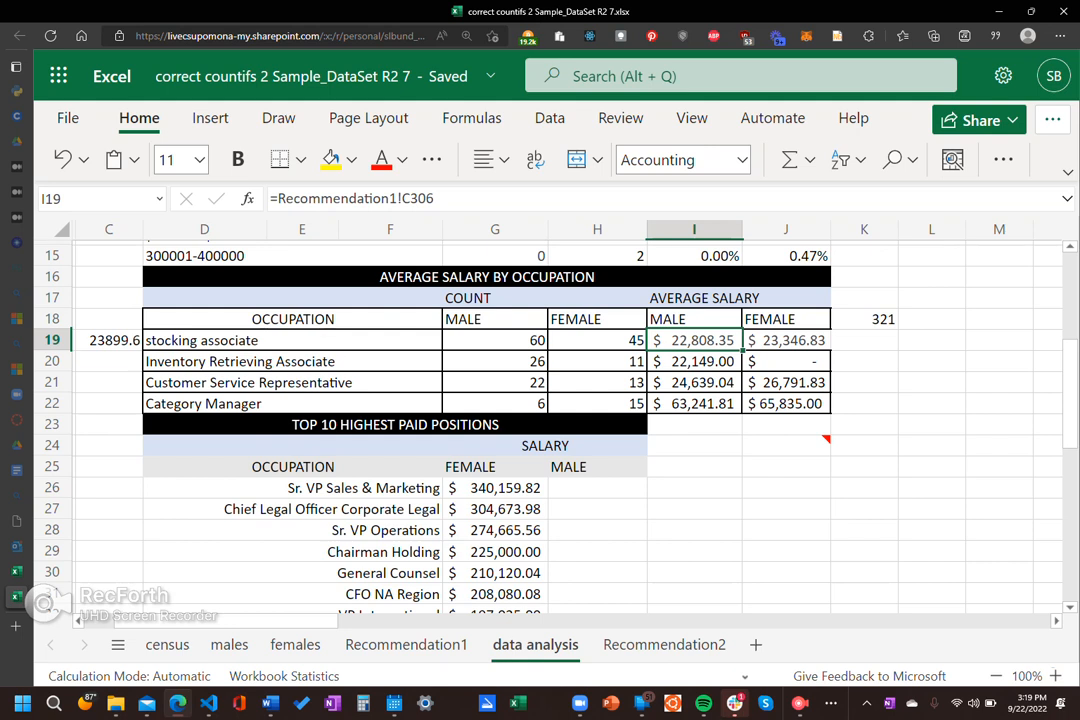
left_click(786, 340)
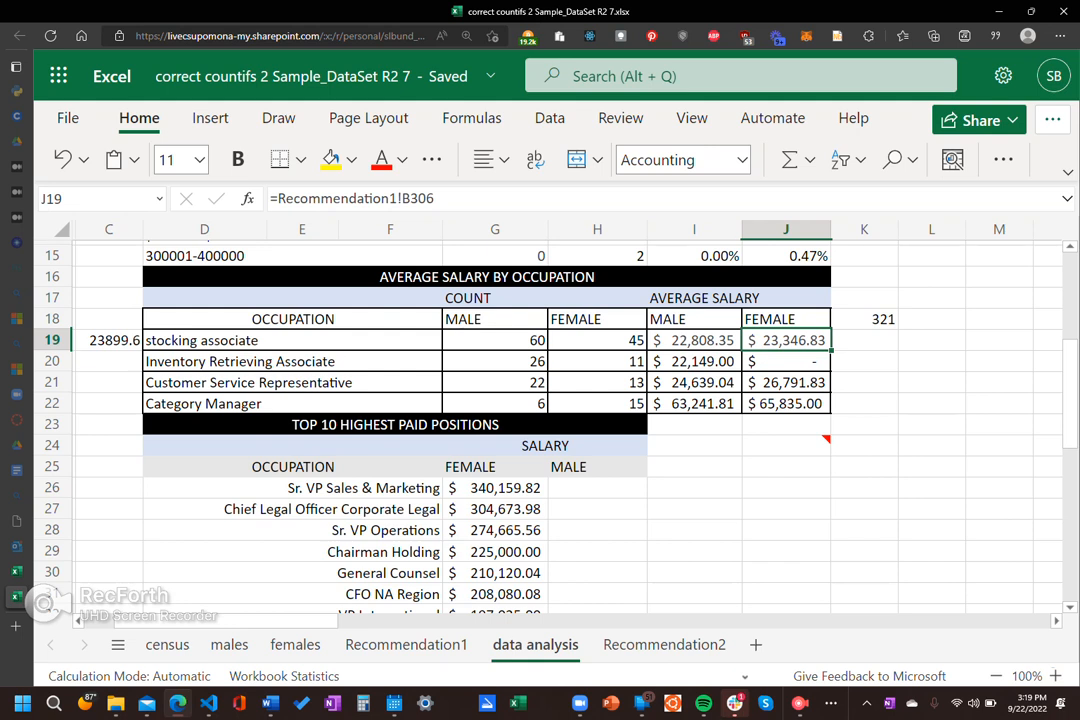
key("Left")
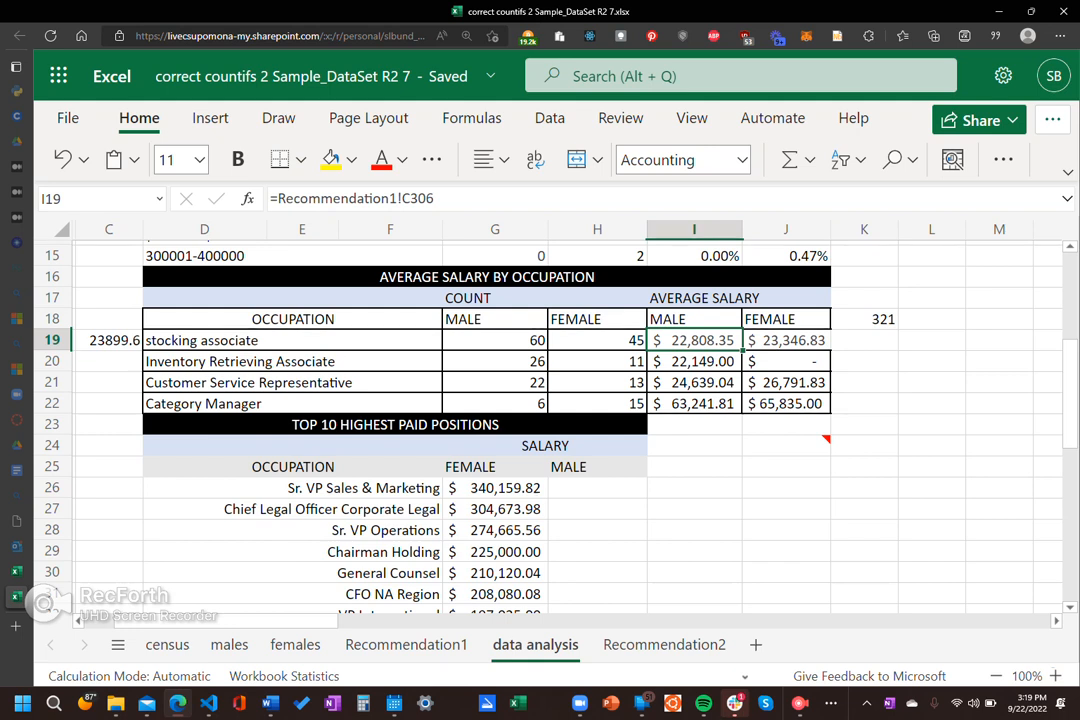
key("Right")
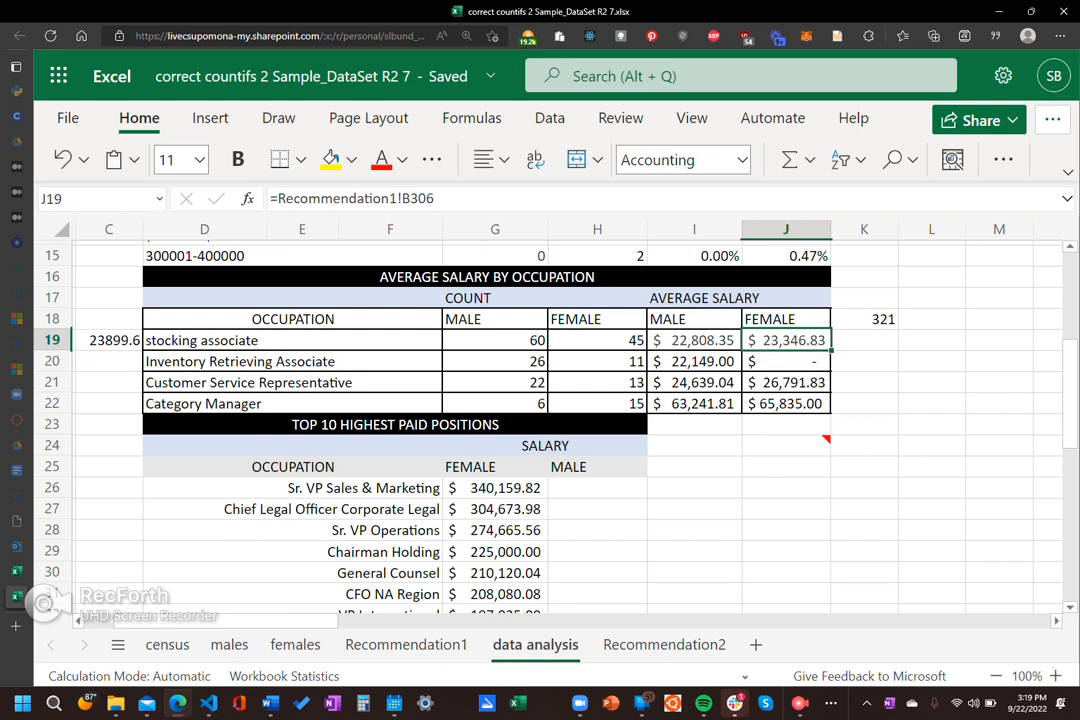
Step: Check the Recommendation1 references behind the male and female average salaries in I20 to J21, and the male Category Manager one in I22
left_click(694, 361)
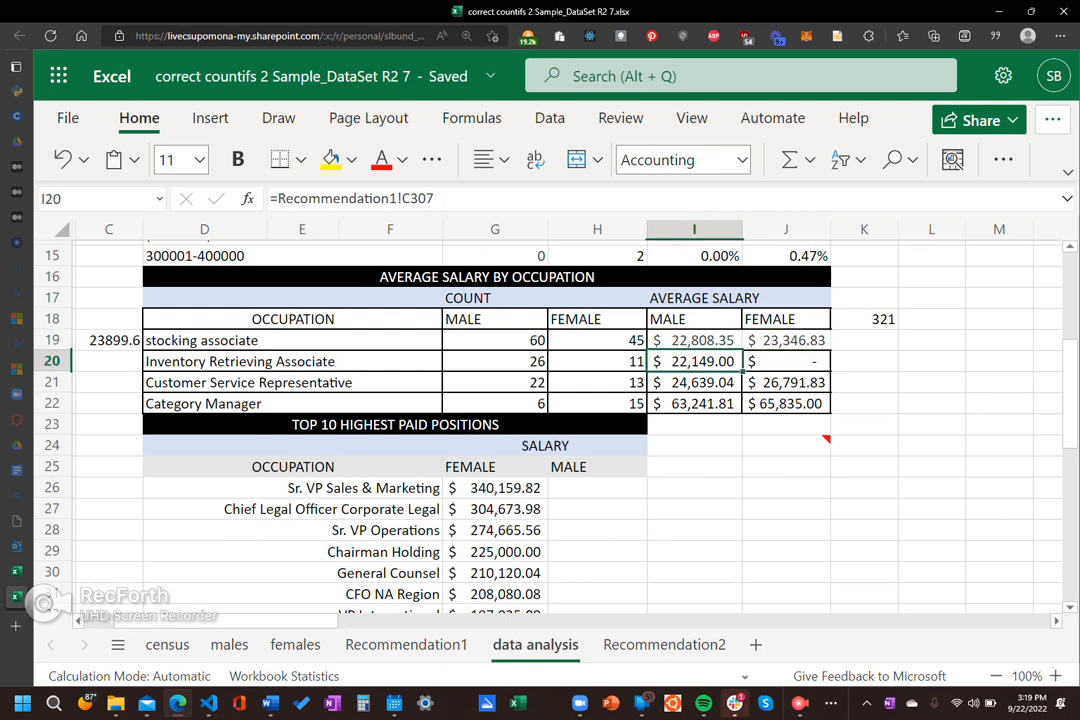
left_click(786, 361)
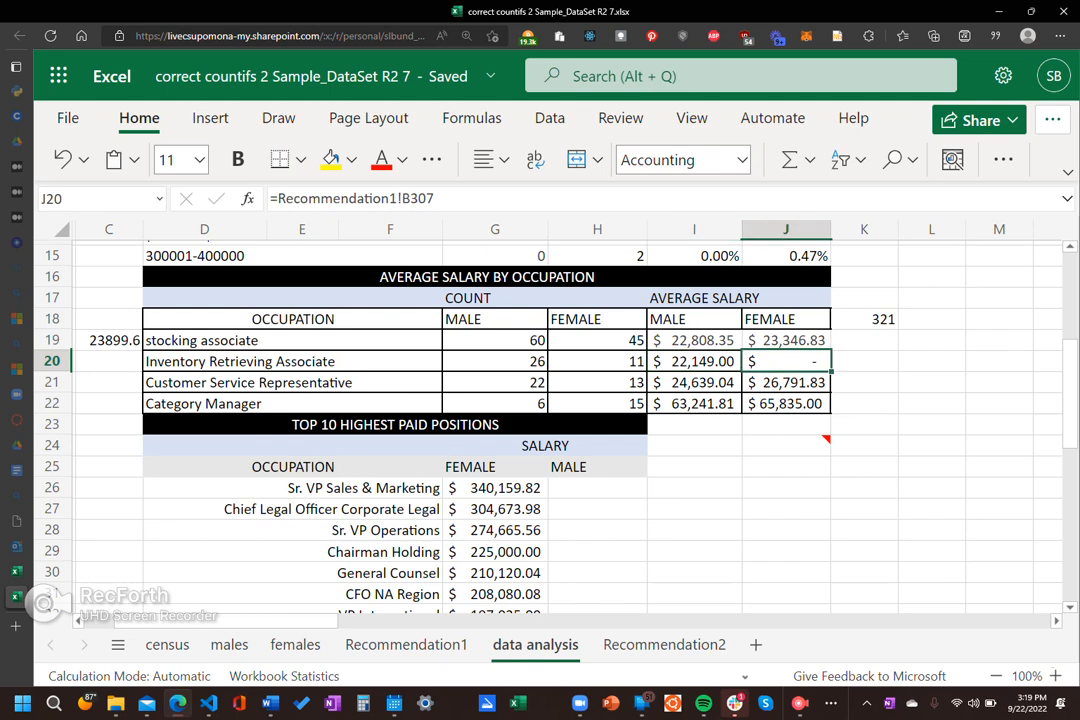
left_click(694, 382)
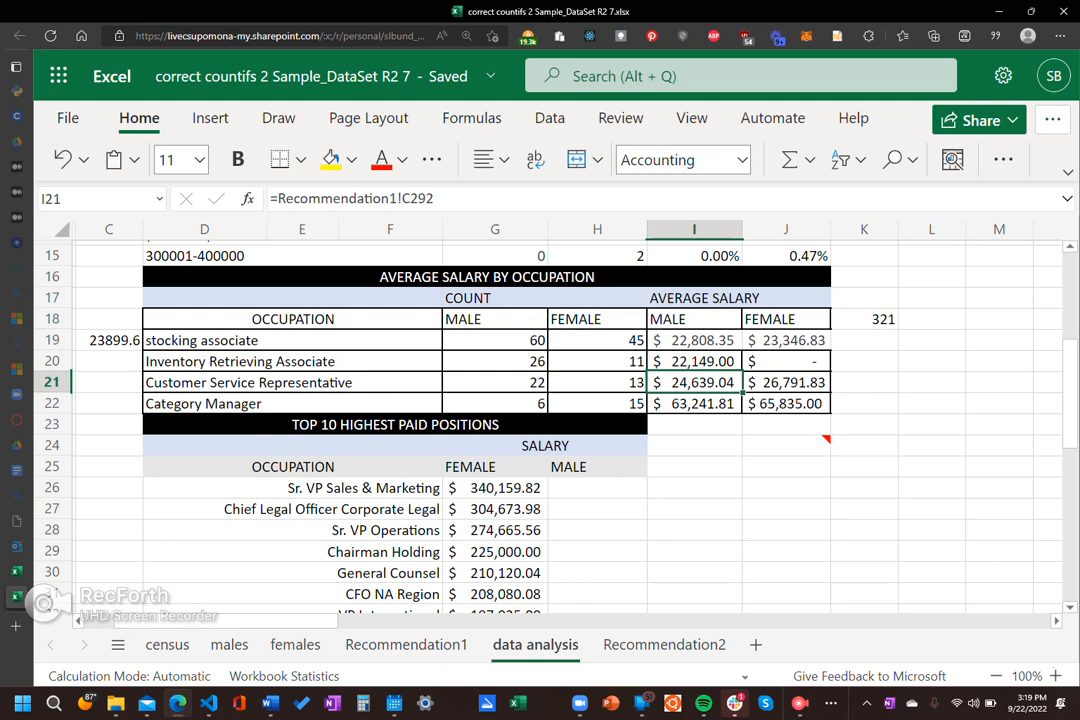
left_click(786, 382)
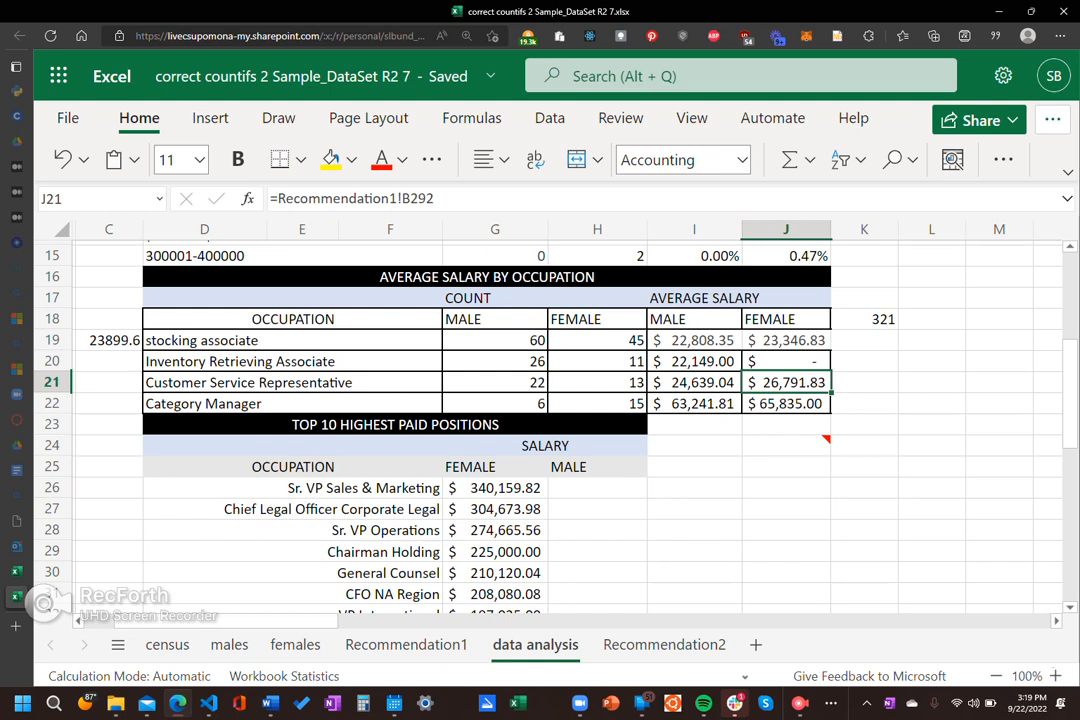
left_click(694, 403)
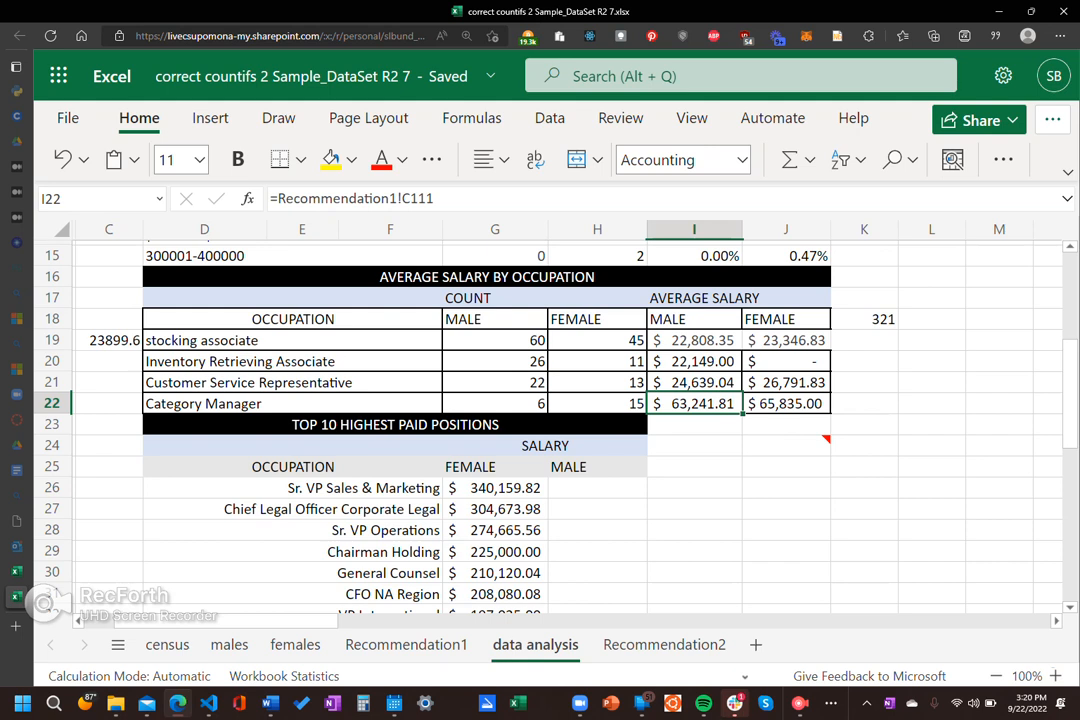
left_click(292, 446)
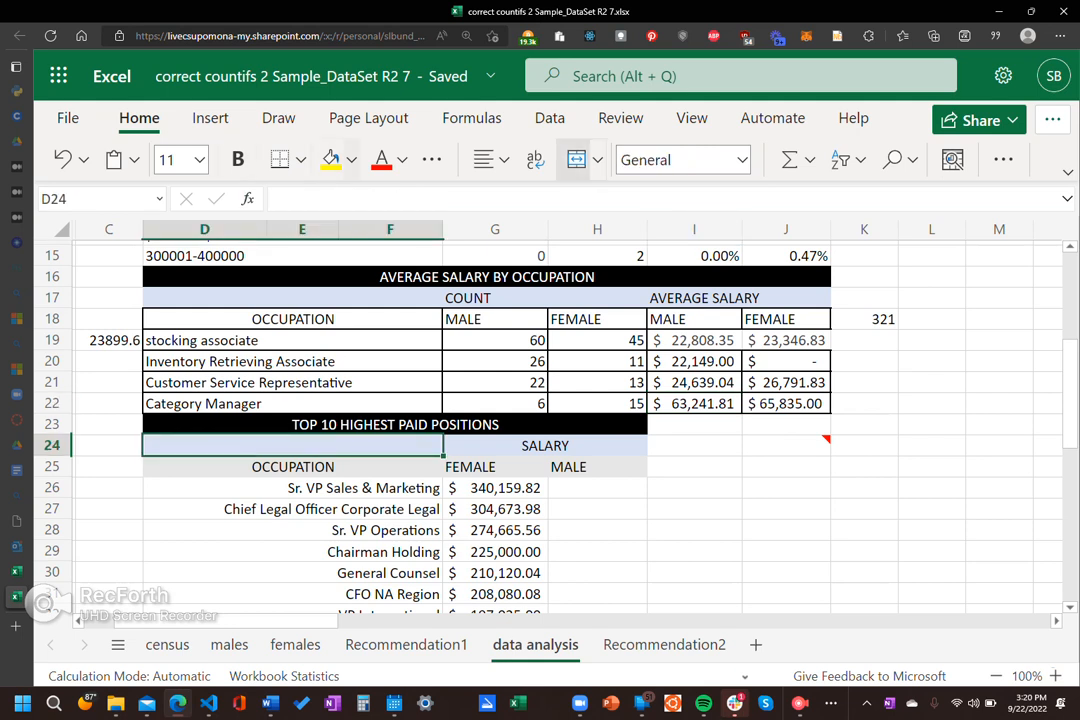
left_click(352, 160)
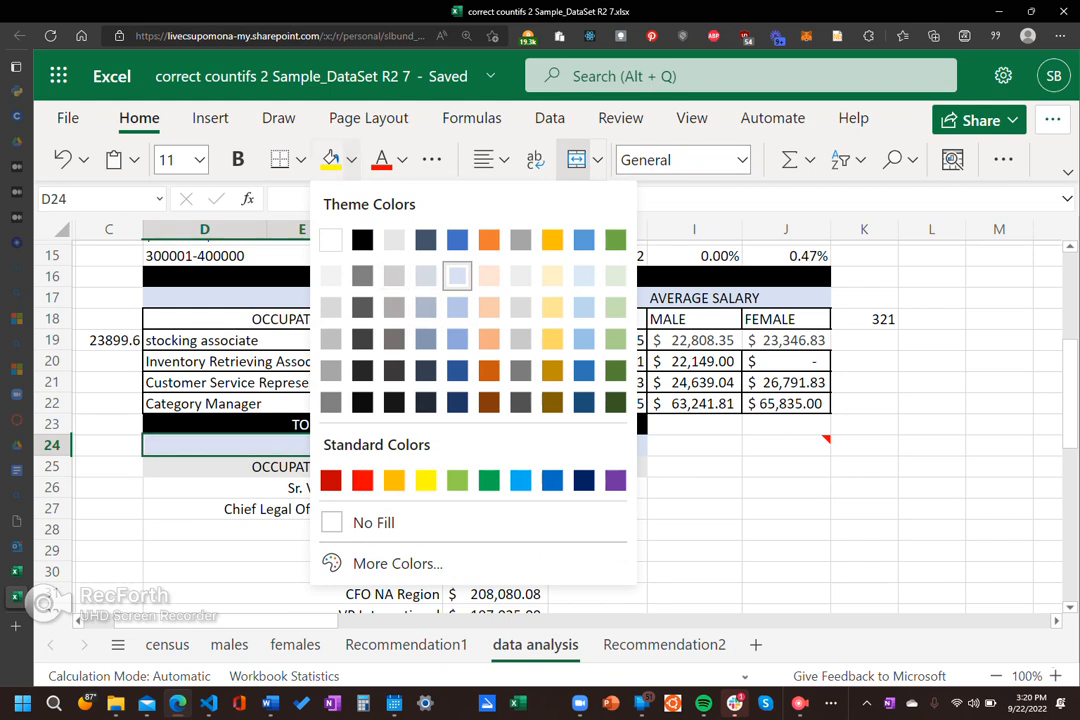
key("Escape")
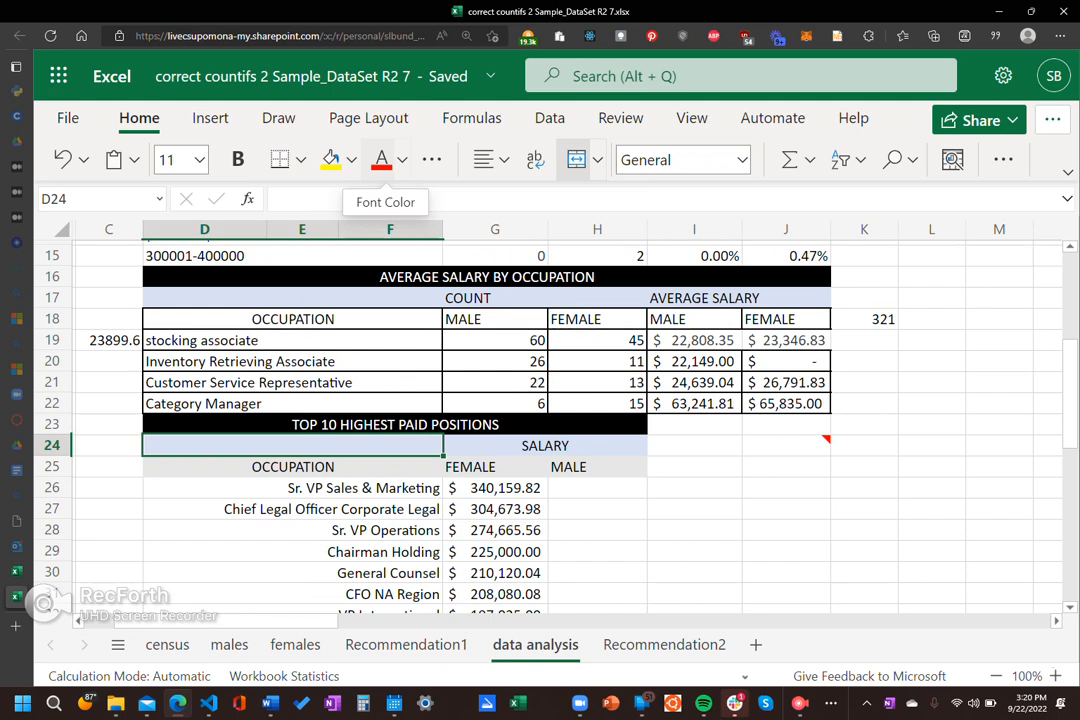
left_click(864, 551)
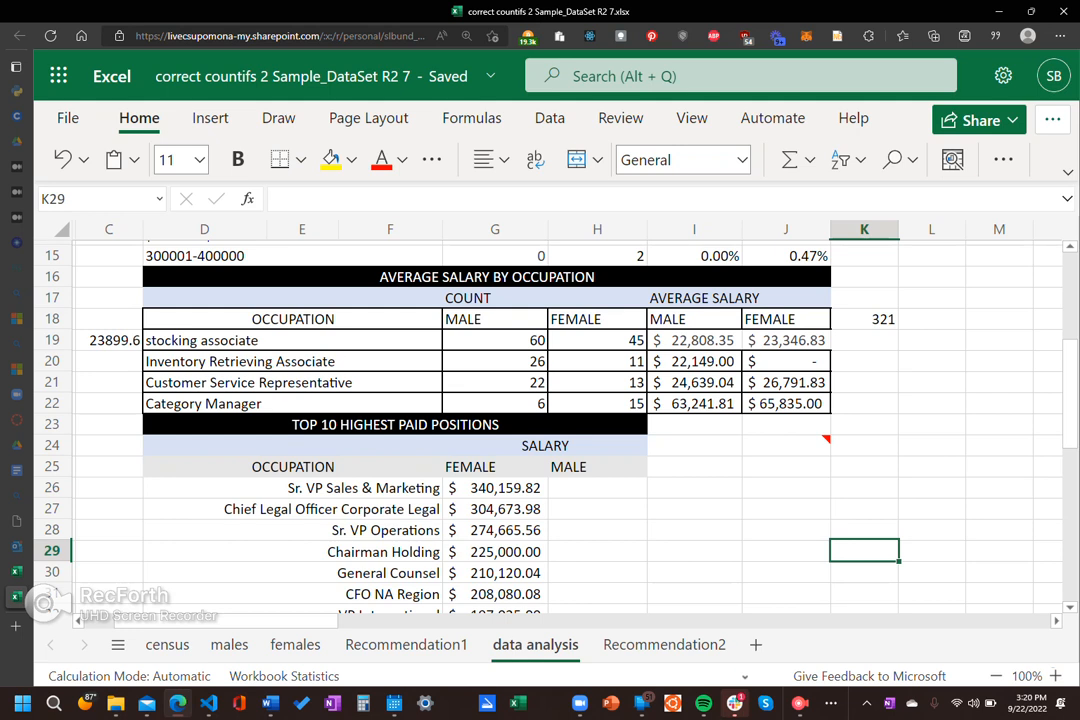
Step: Recheck the female Customer Service Representative average in J21 and compare the male and female Category Manager references in I22 and J22
scroll(550, 420, "down", 1)
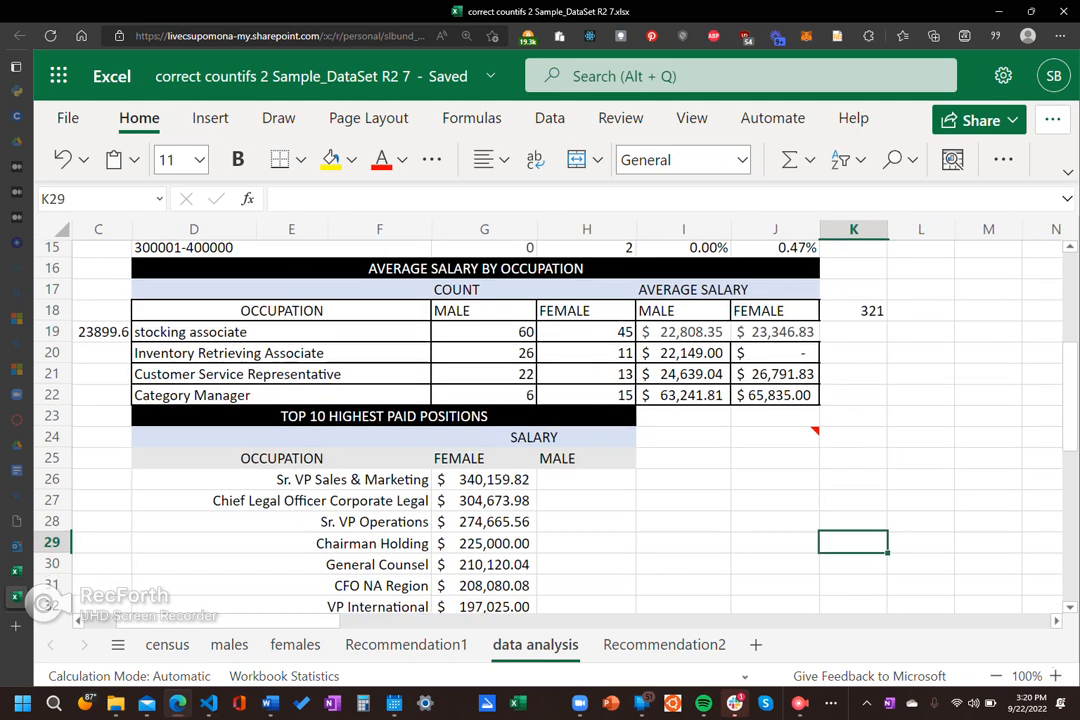
left_click(776, 374)
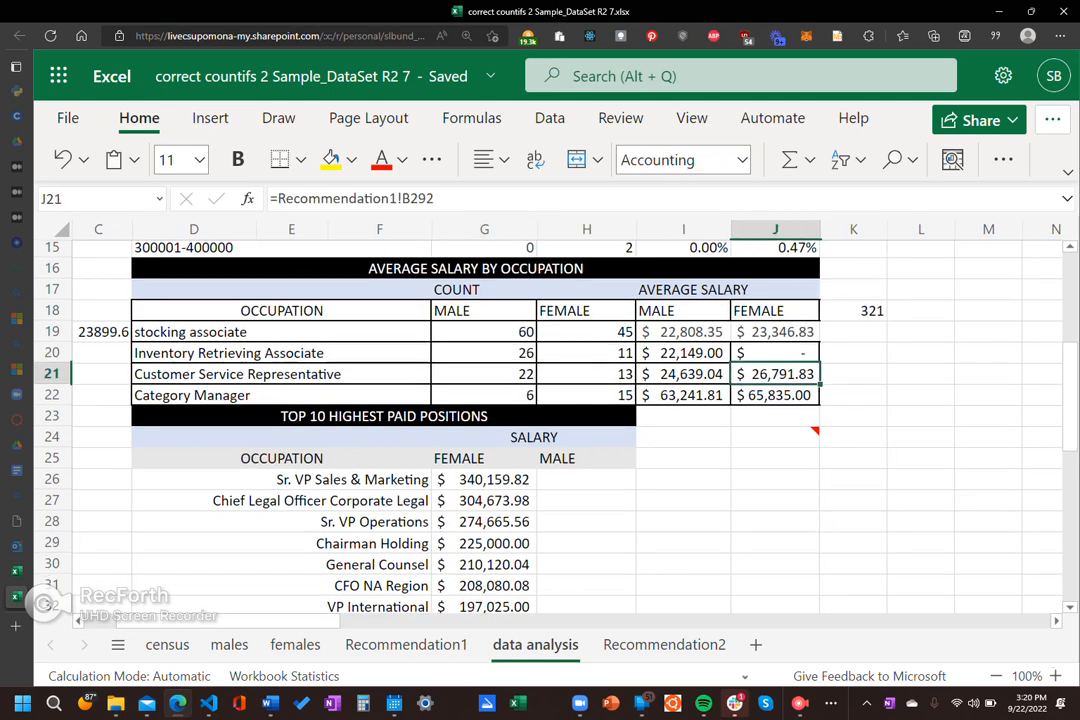
left_click(684, 395)
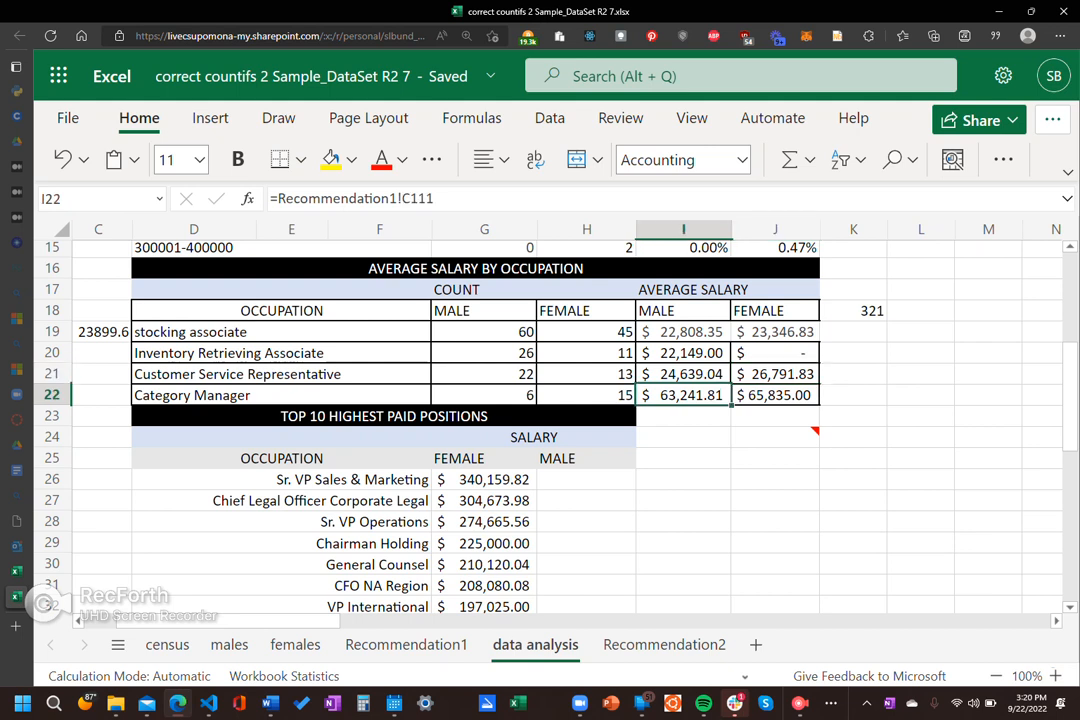
left_click(776, 395)
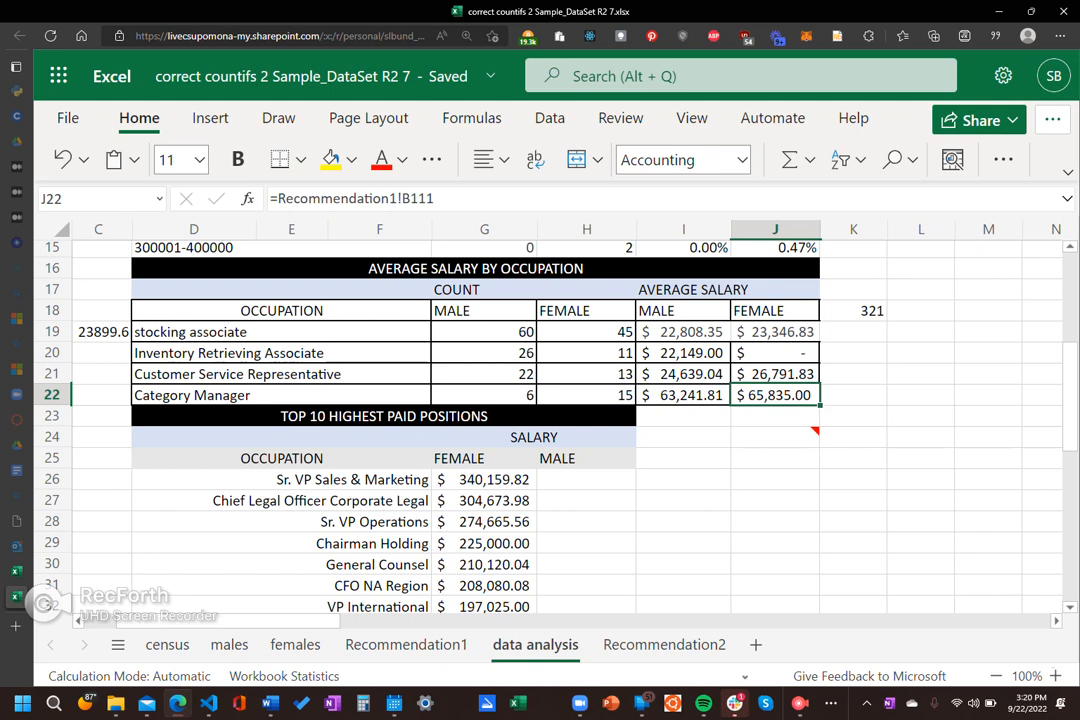
Step: Compare the Top 10 Highest Paid Positions table with the average salaries in the Recommendation1 pivot table and return to data analysis
scroll(540, 420, "down", 3)
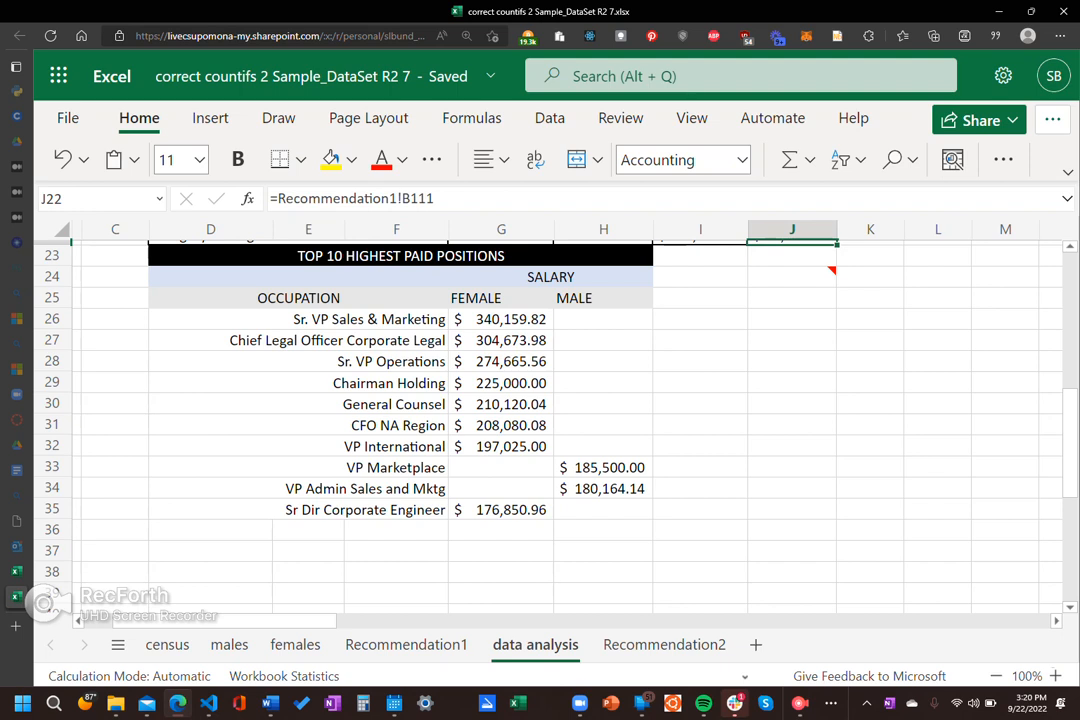
left_click(405, 644)
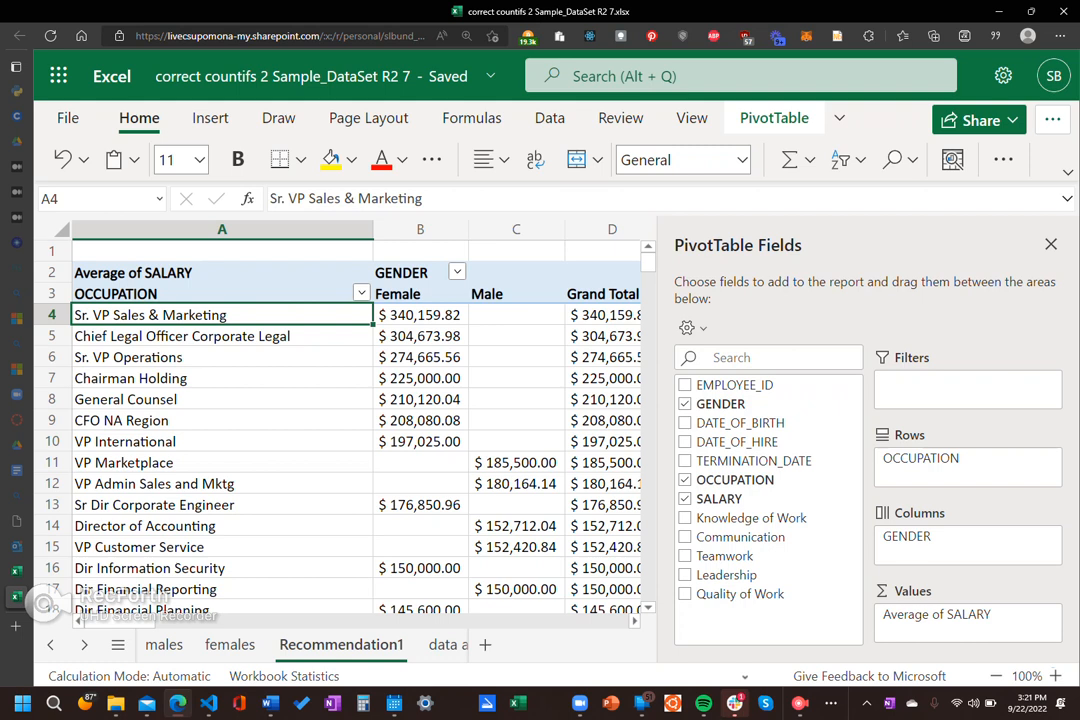
left_click(447, 645)
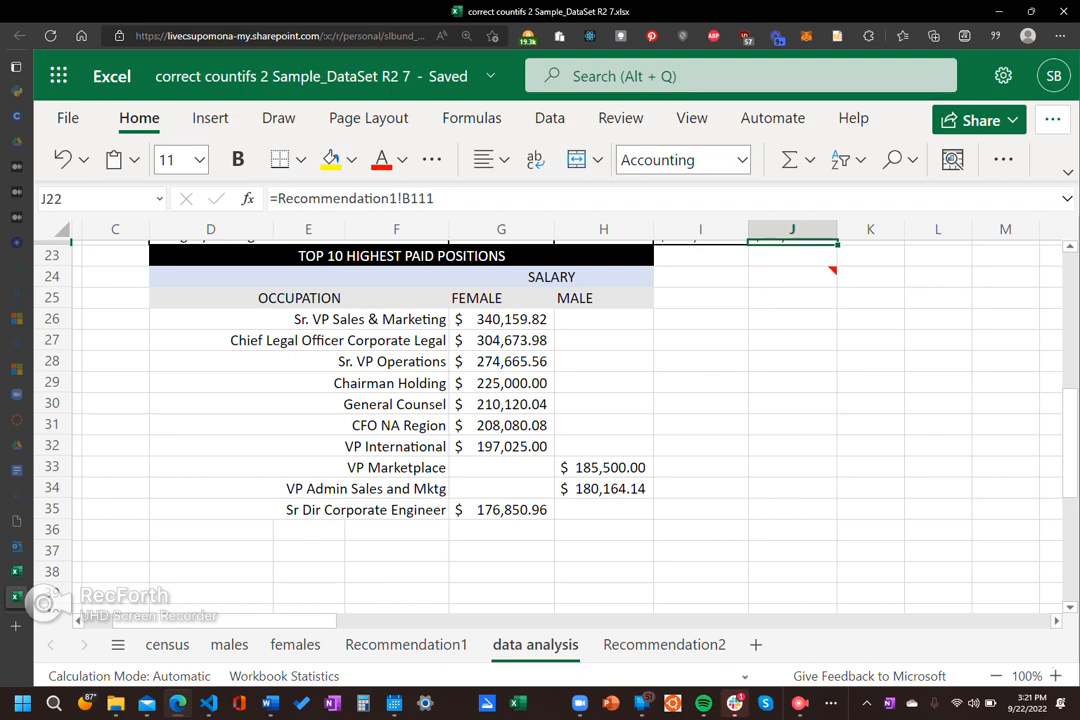
Step: Copy the top pivot rows A4:C14 on Recommendation1 and select cell F37 below the top 10 list on data analysis
left_click(406, 644)
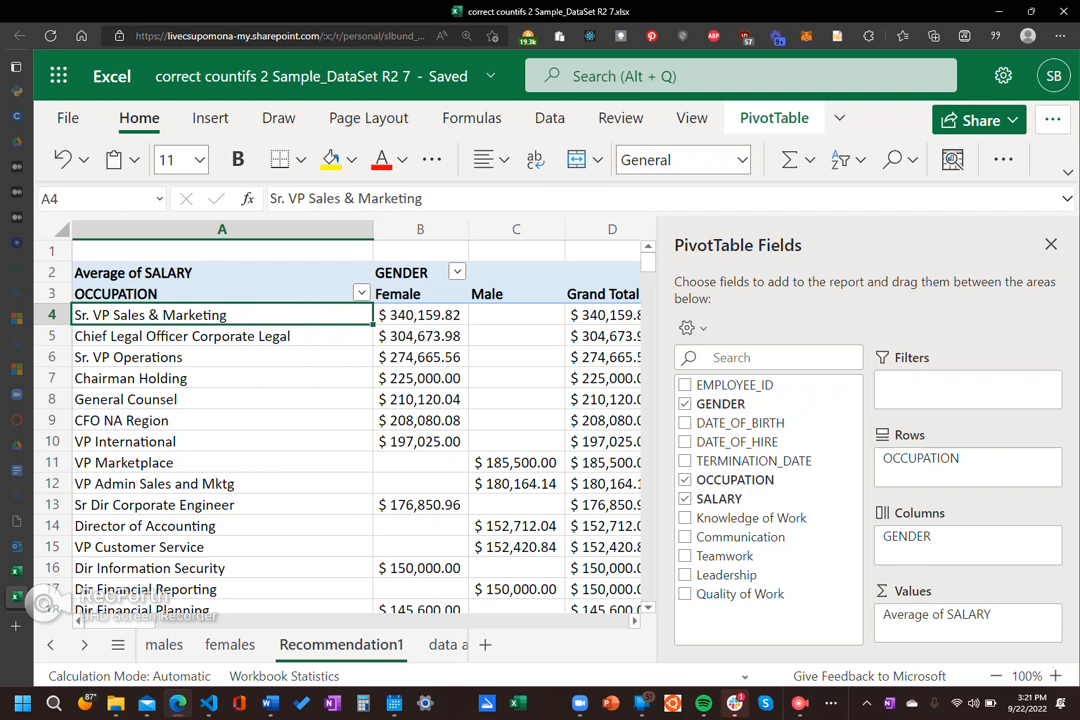
left_click(222, 463)
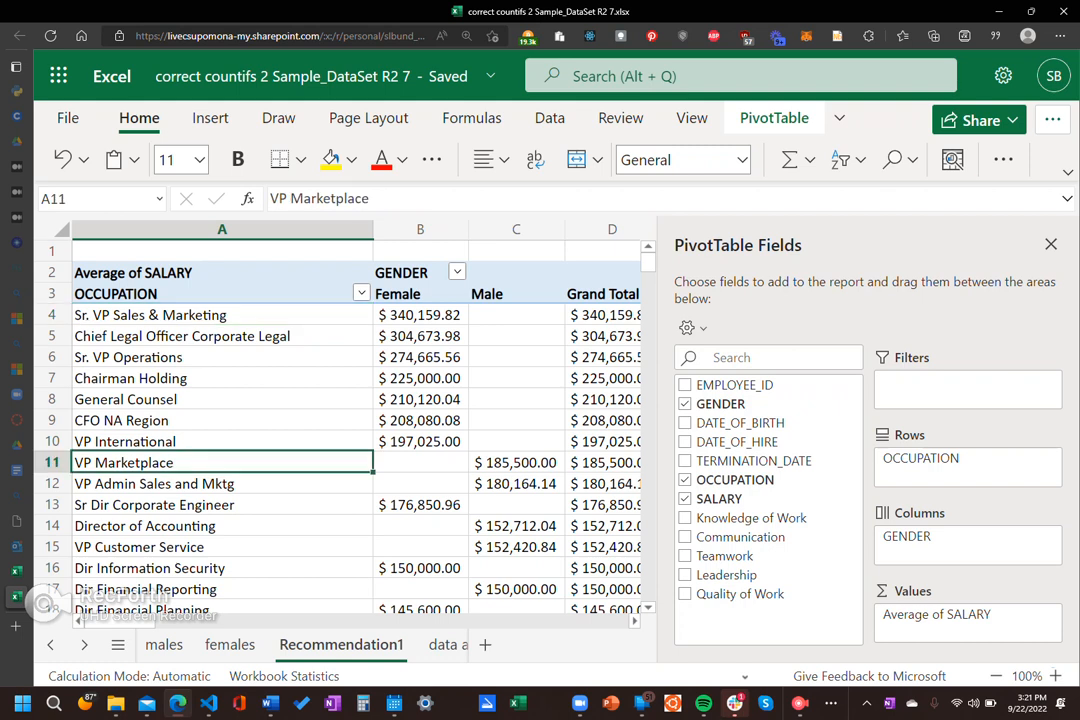
left_click_drag(222, 315, 516, 526)
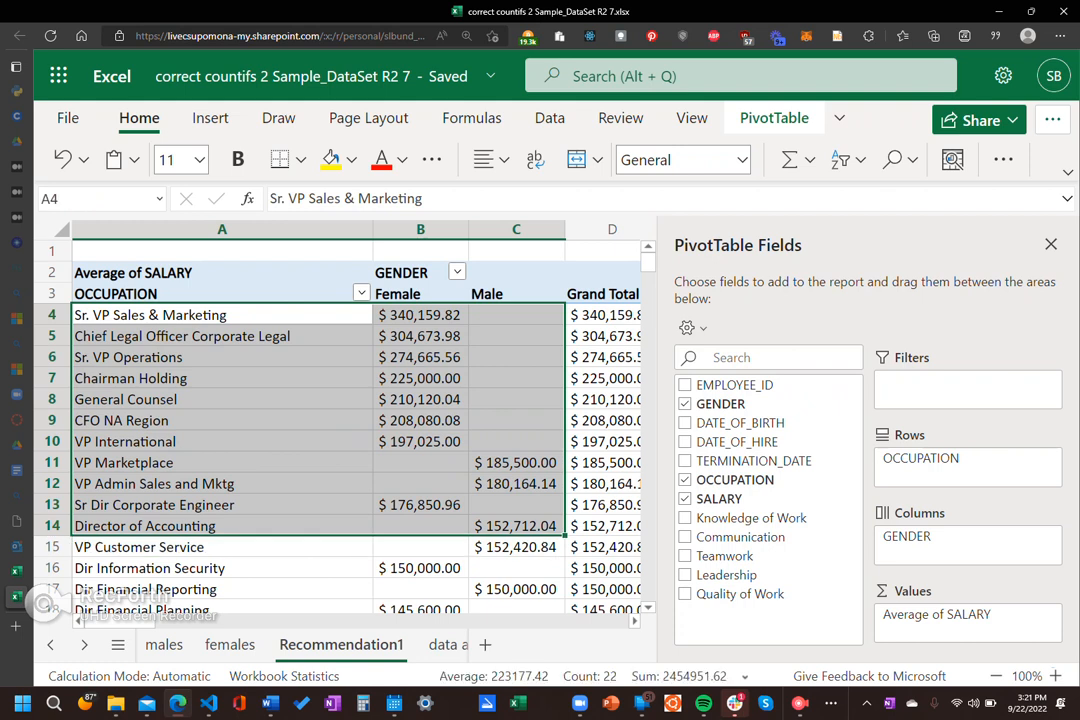
key("ctrl+c")
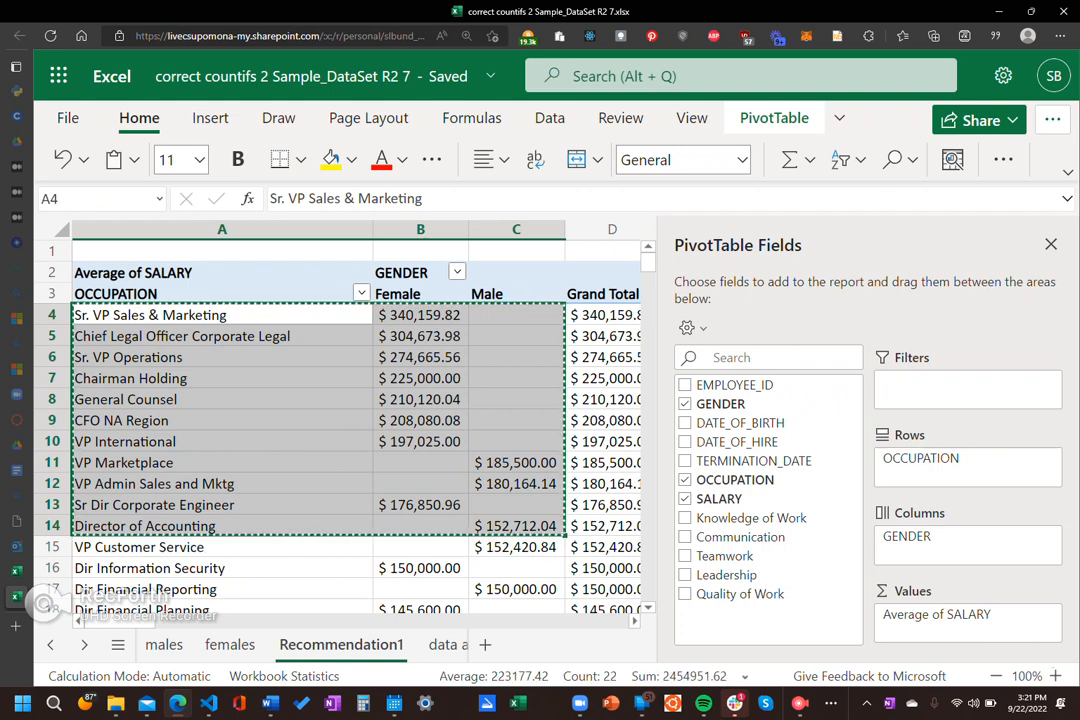
key("ctrl+Page_Down")
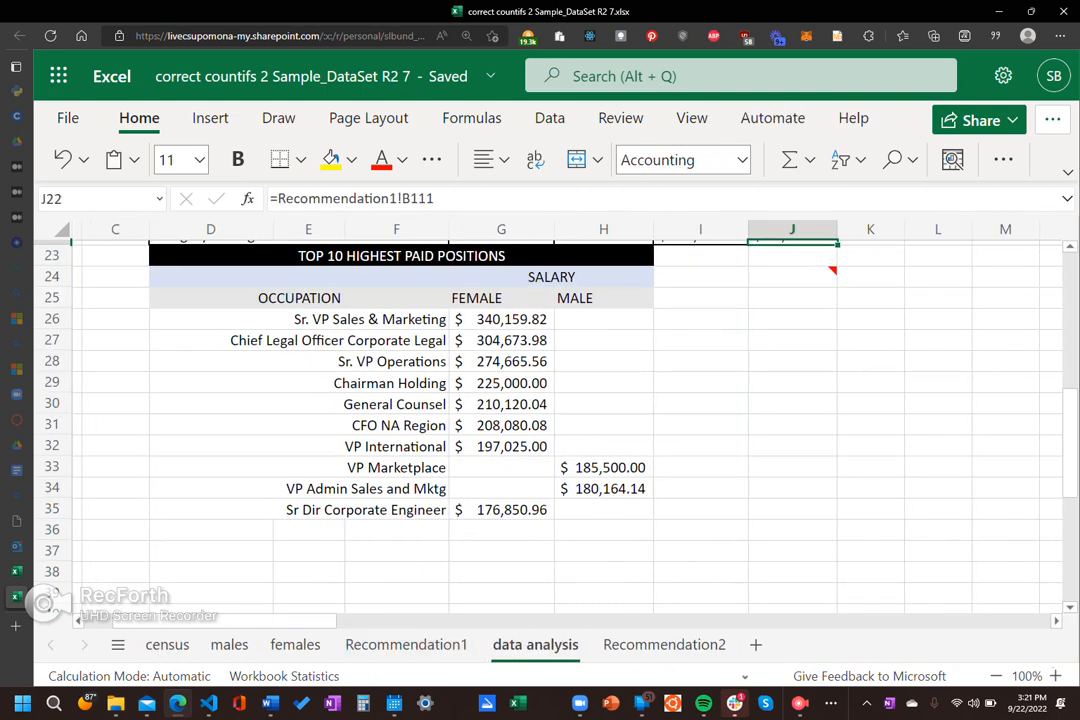
left_click(396, 550)
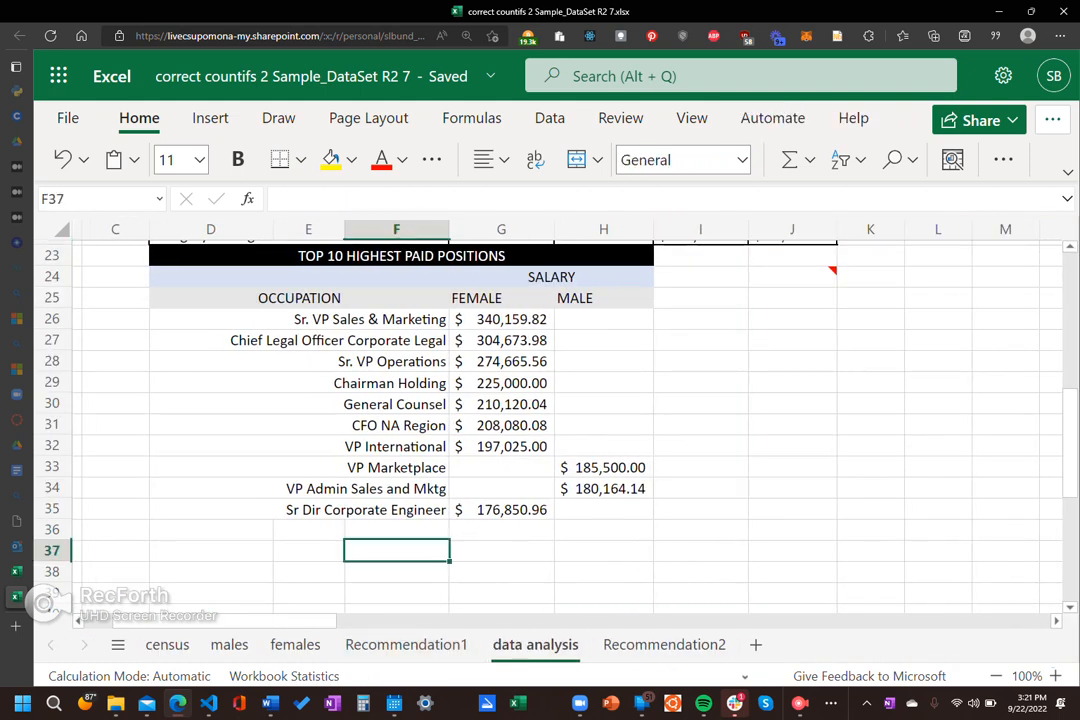
Step: Narrow column F beside the Top 10 Highest Paid Positions occupations and widen column G enough to show the female salaries in full
left_click(370, 319)
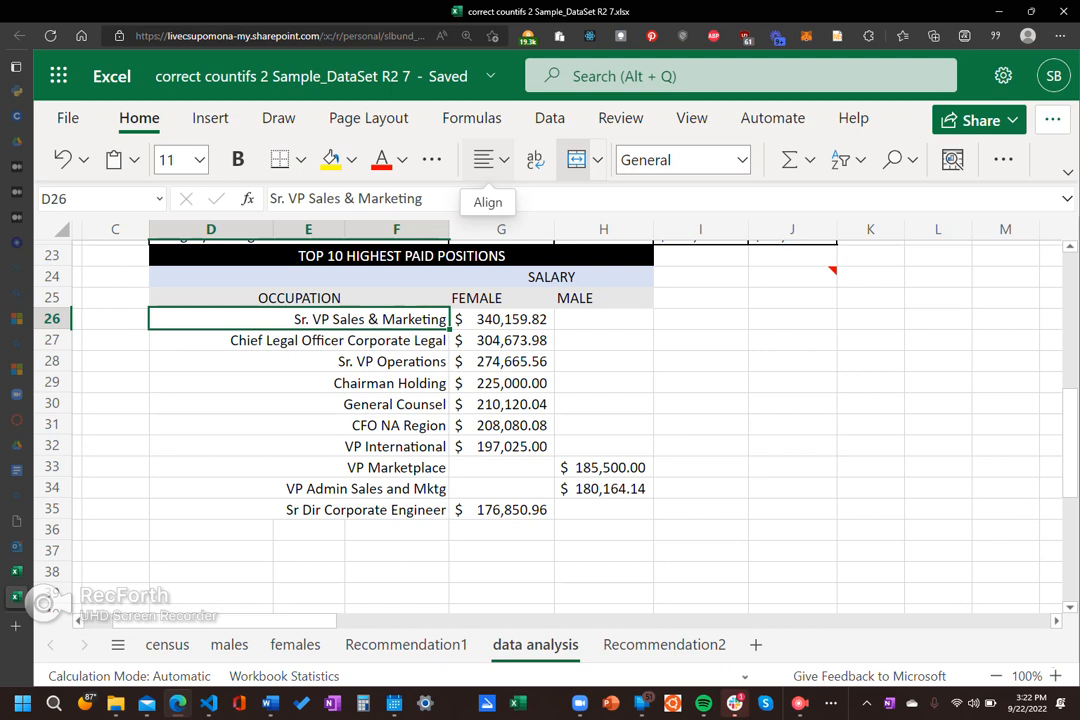
left_click_drag(449, 229, 392, 229)
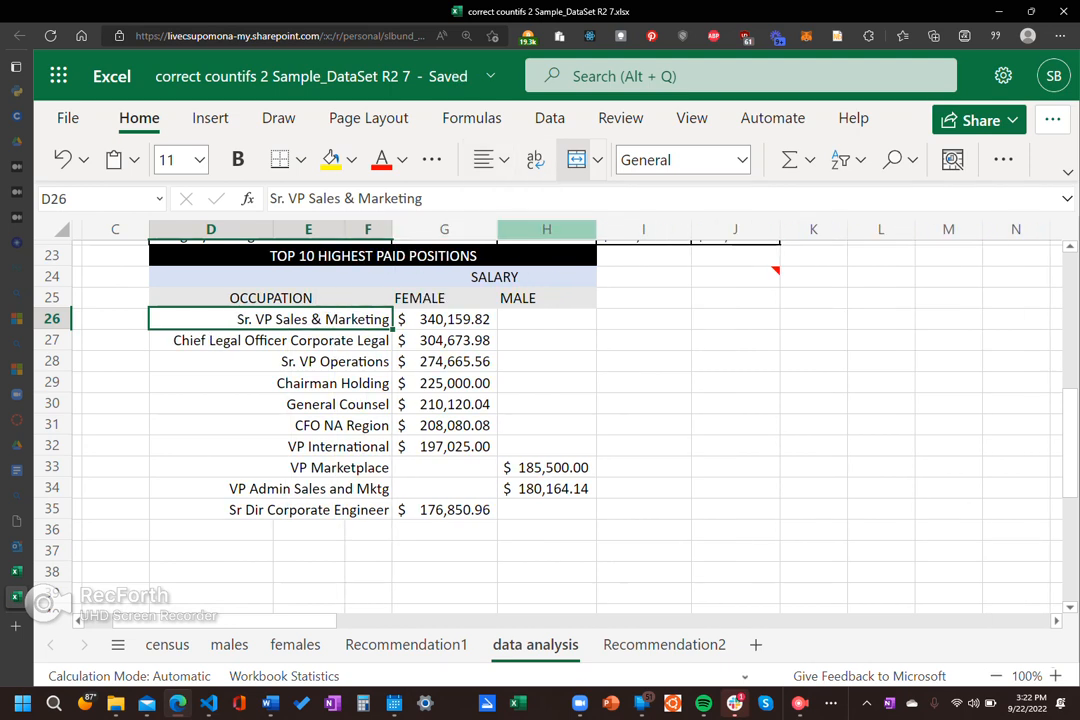
left_click_drag(497, 229, 447, 229)
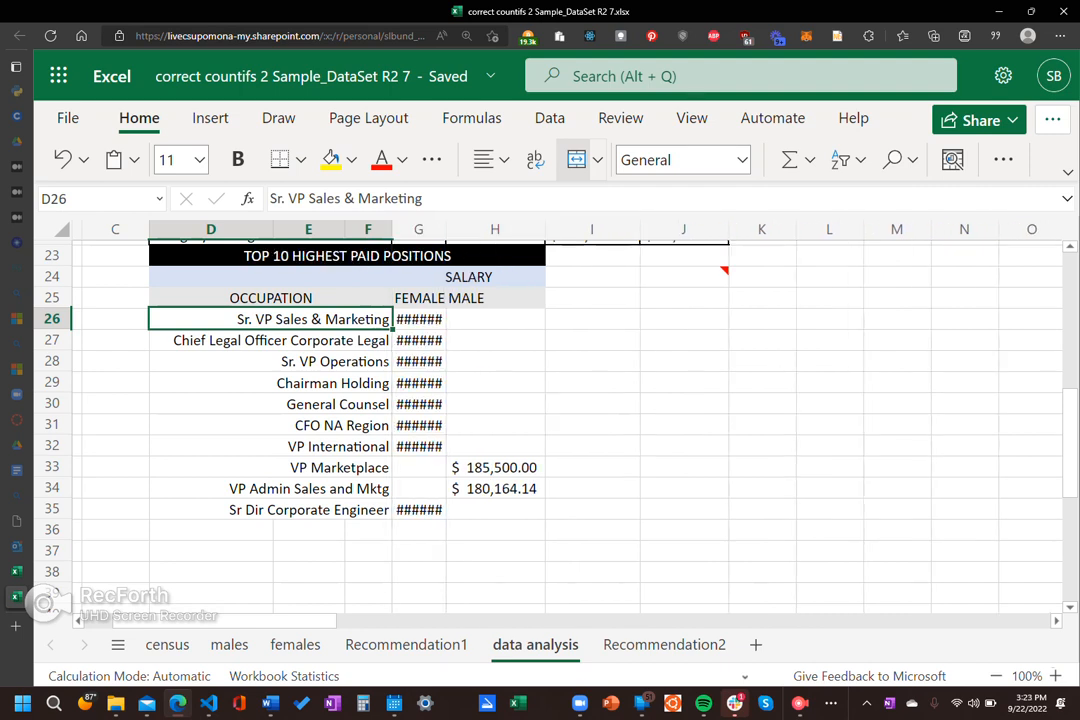
left_click_drag(447, 229, 510, 229)
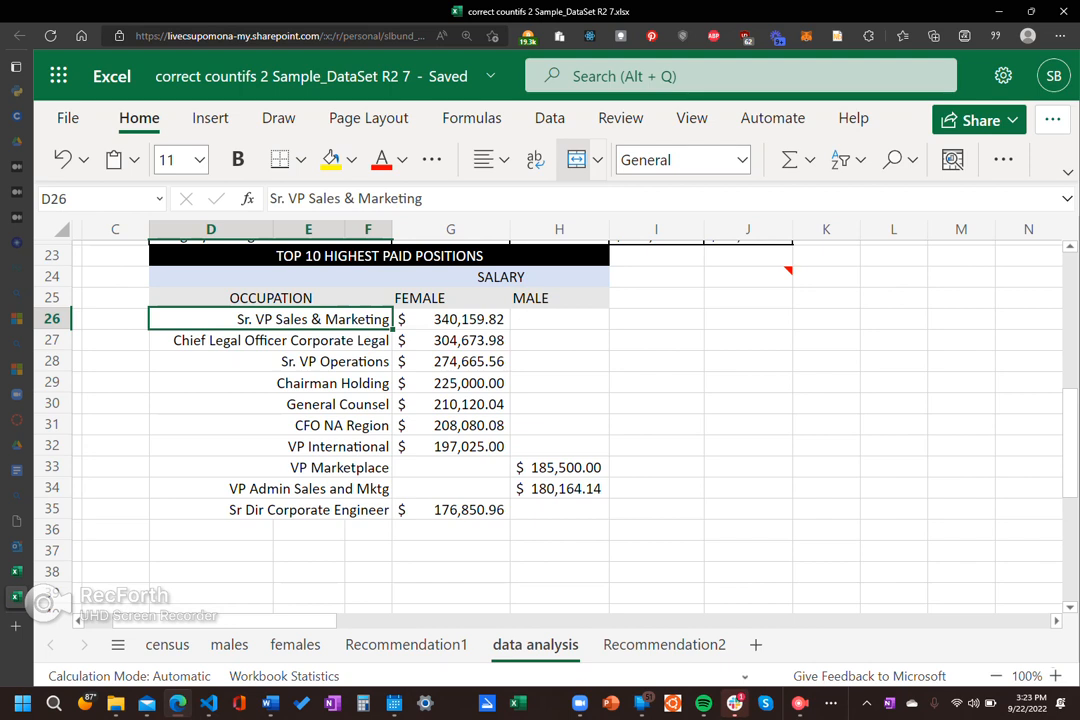
Step: Check the merged occupation cell D26 against the empty cells around it and look over the neighbouring tables
left_click(656, 403)
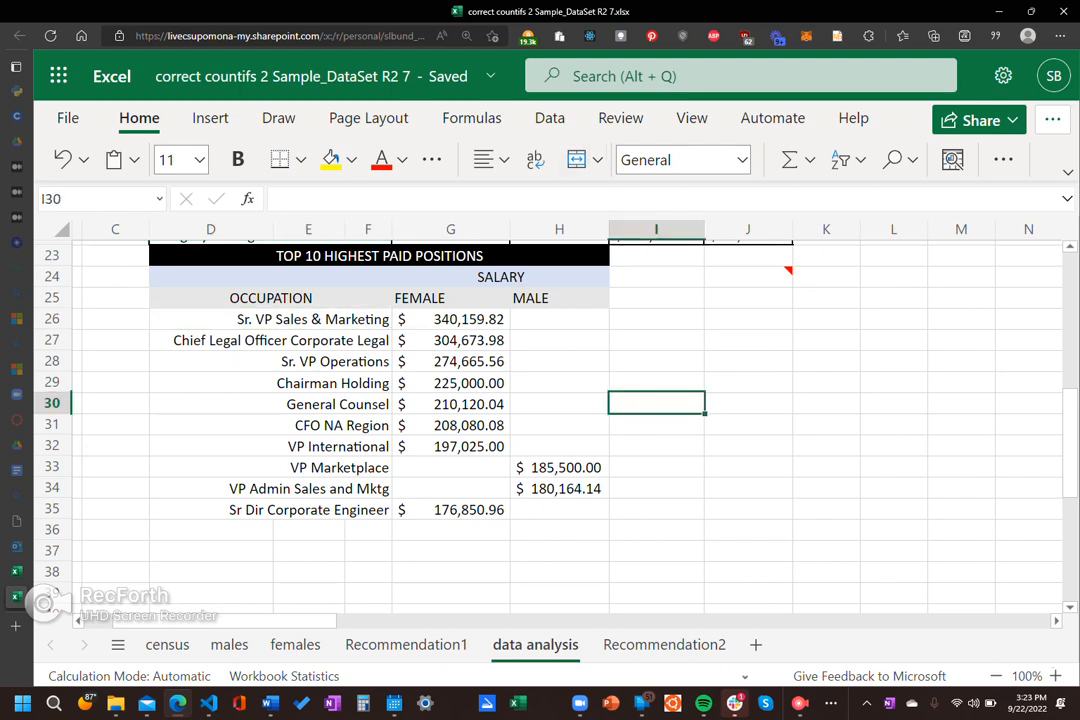
left_click(270, 319)
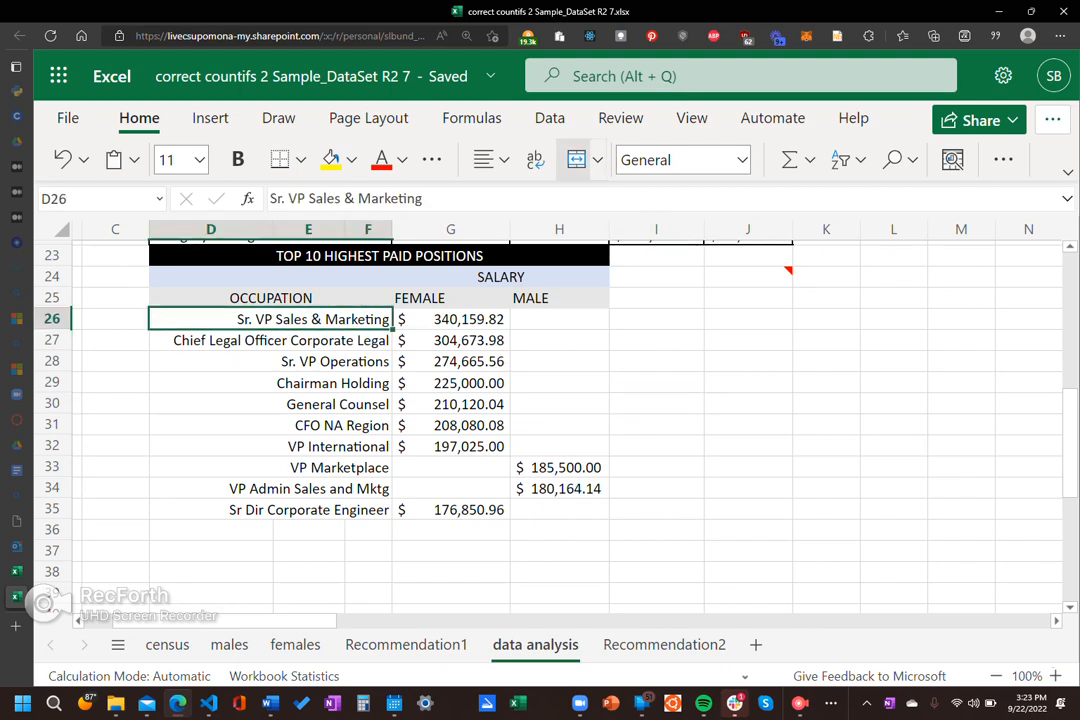
left_click(368, 572)
left_click(270, 319)
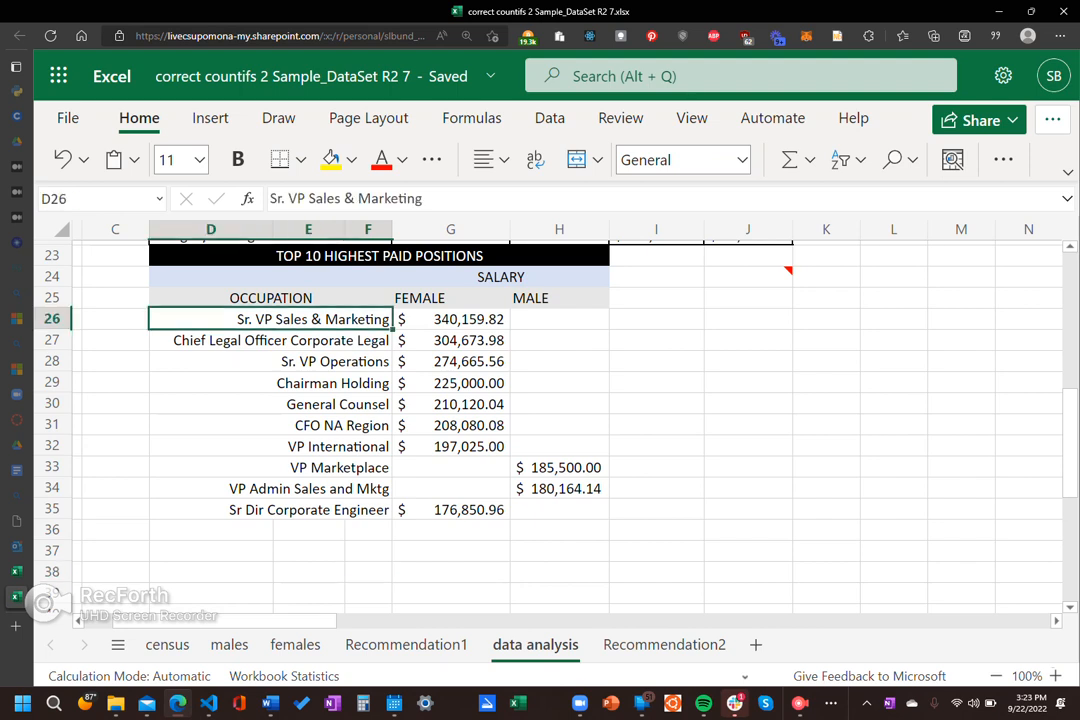
scroll(560, 420, "up", 1)
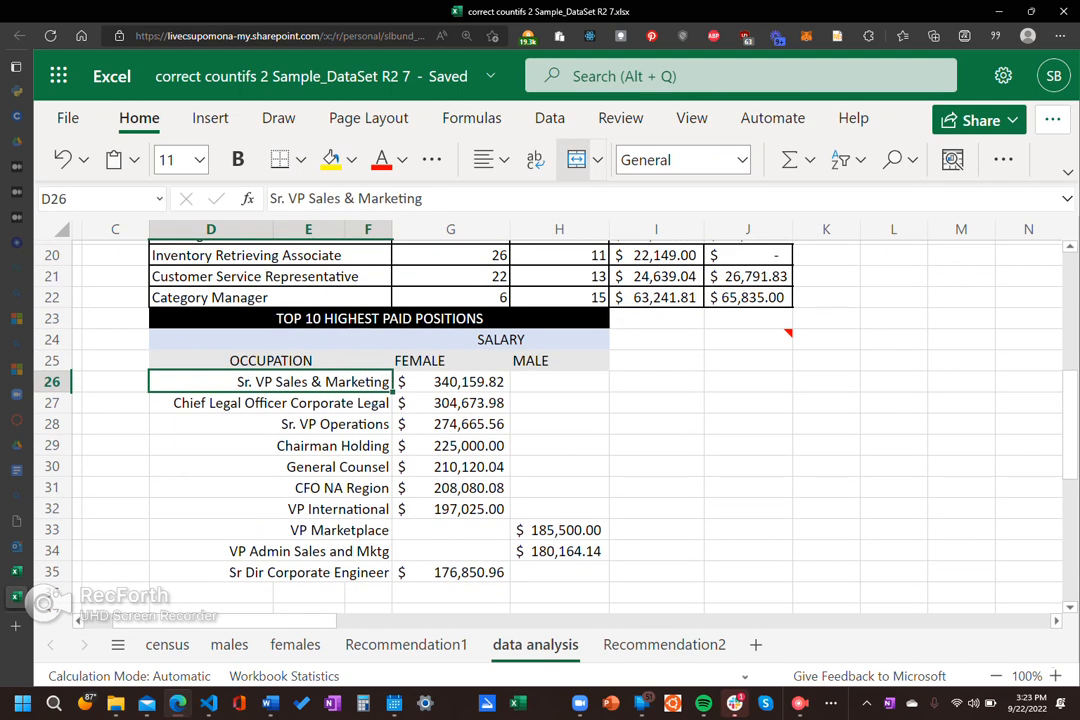
scroll(560, 420, "down", 1)
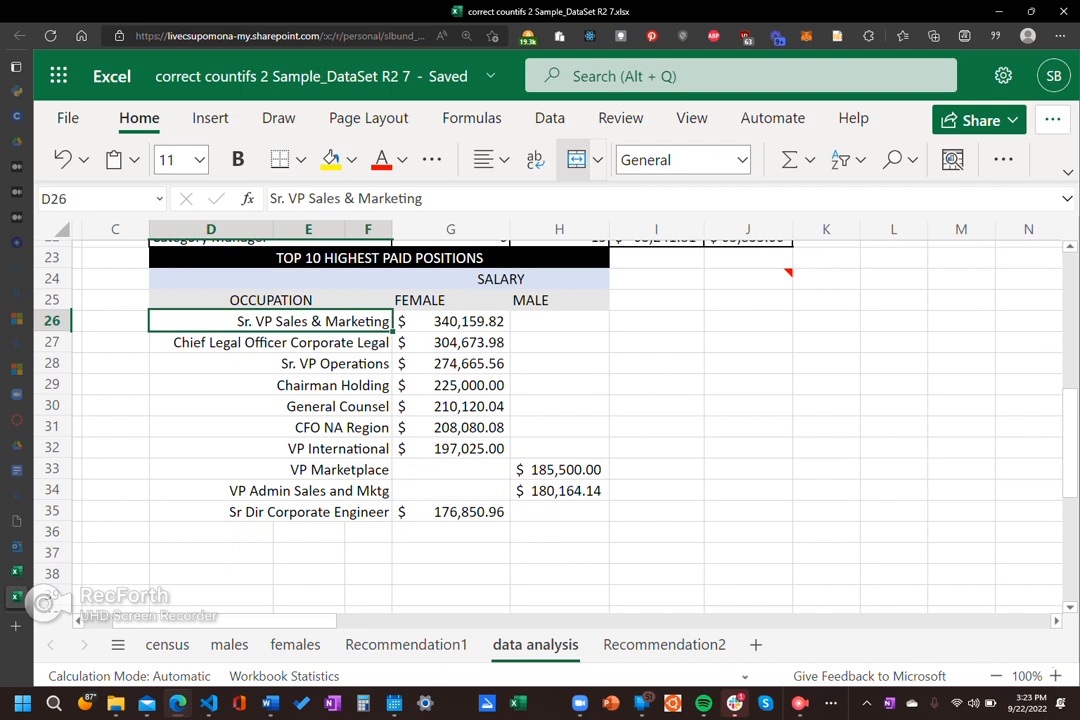
Step: Compare the separate cells in columns D to F of row 36 with the merged occupation cell D35
left_click(211, 532)
left_click(308, 553)
left_click(368, 532)
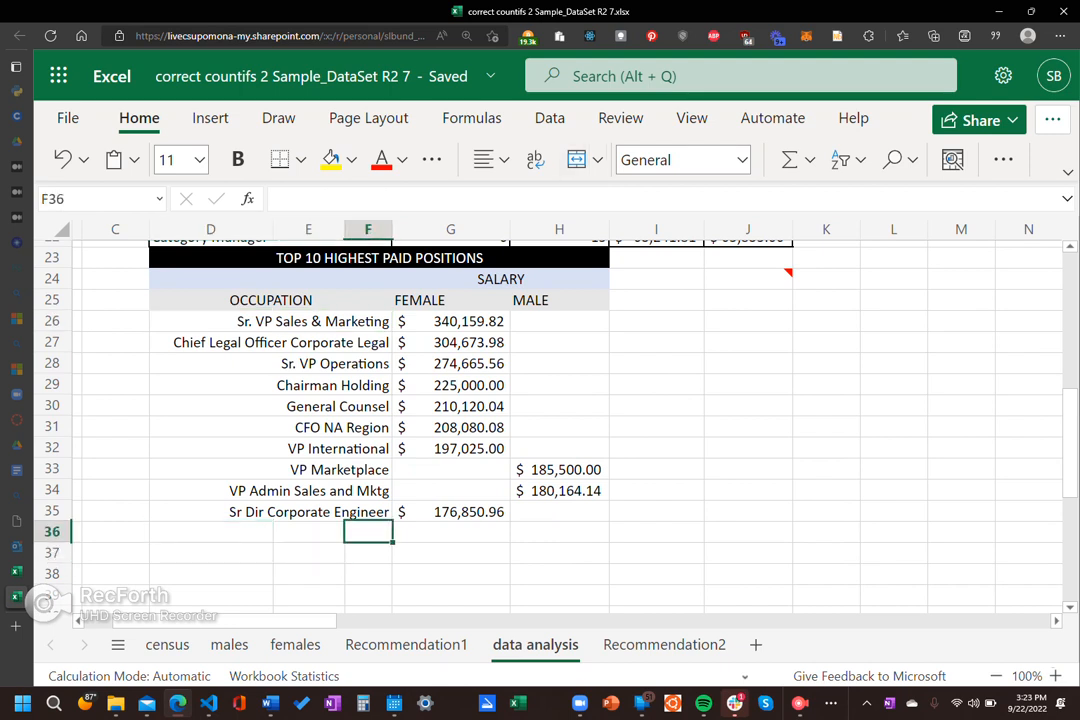
left_click(308, 532)
left_click(211, 532)
left_click(270, 512)
Step: Merge the cells D37:F37 below the top 10 list with Merge Across
left_click_drag(211, 553, 368, 553)
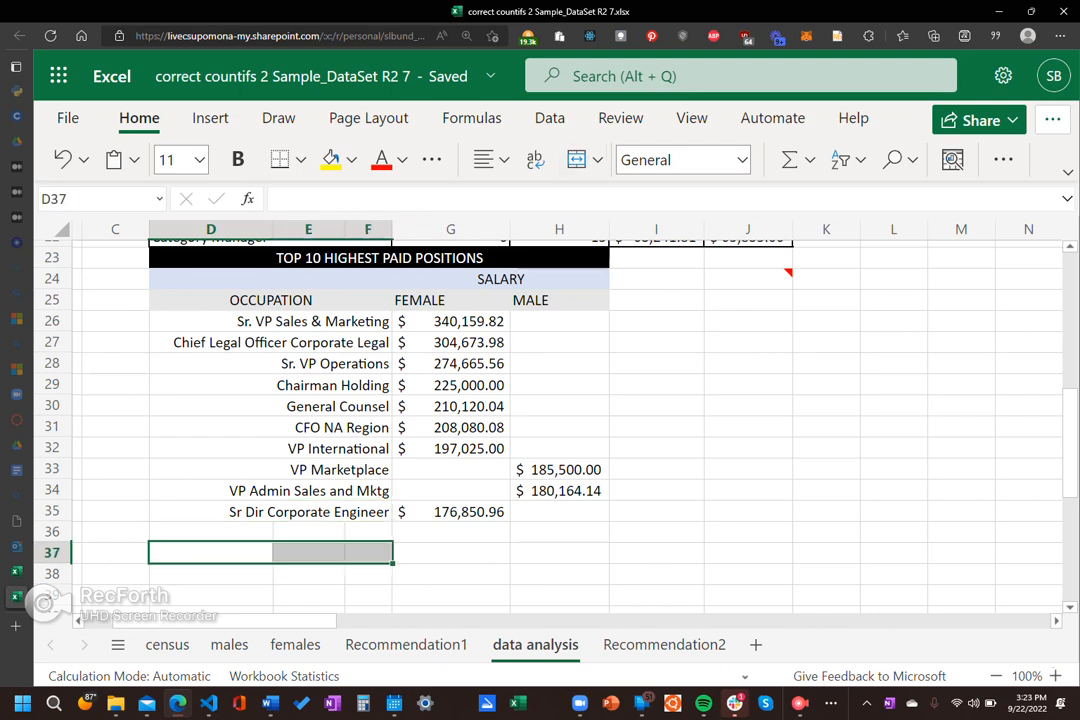
left_click(451, 595)
left_click_drag(211, 553, 368, 553)
left_click(597, 160)
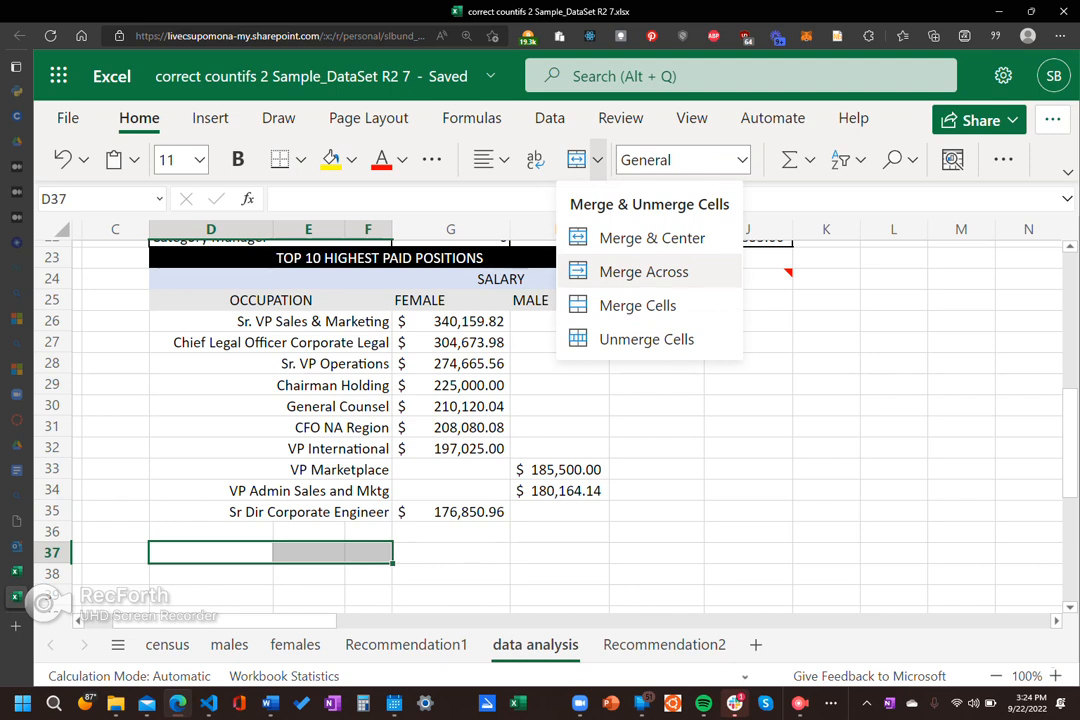
left_click(644, 272)
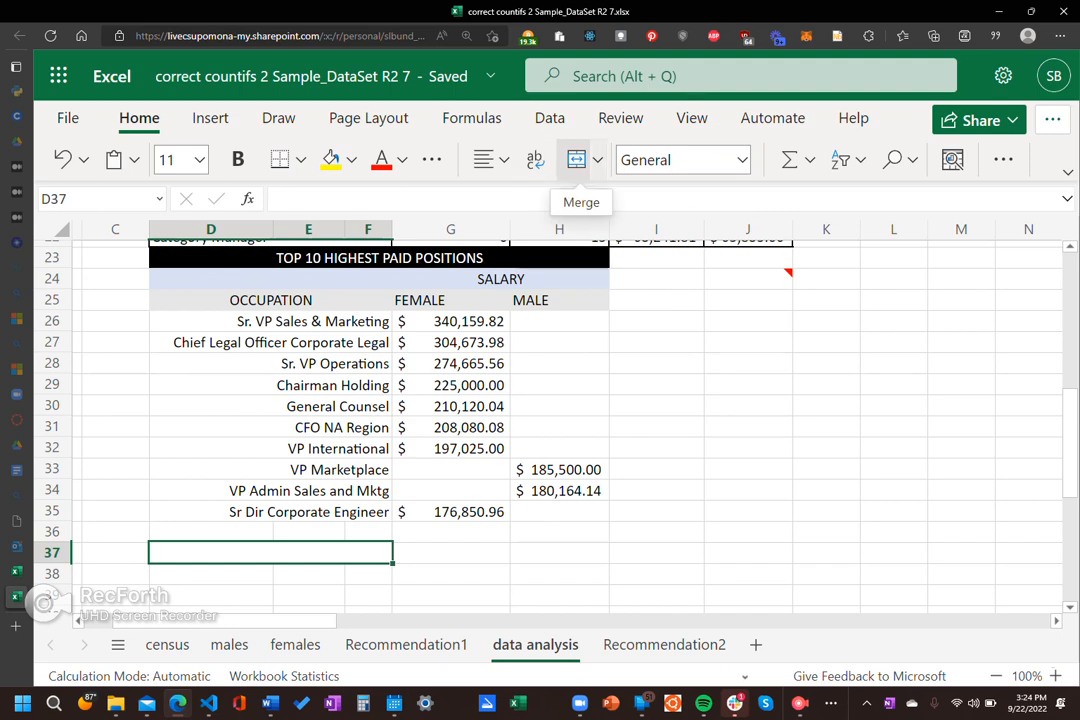
left_click(597, 159)
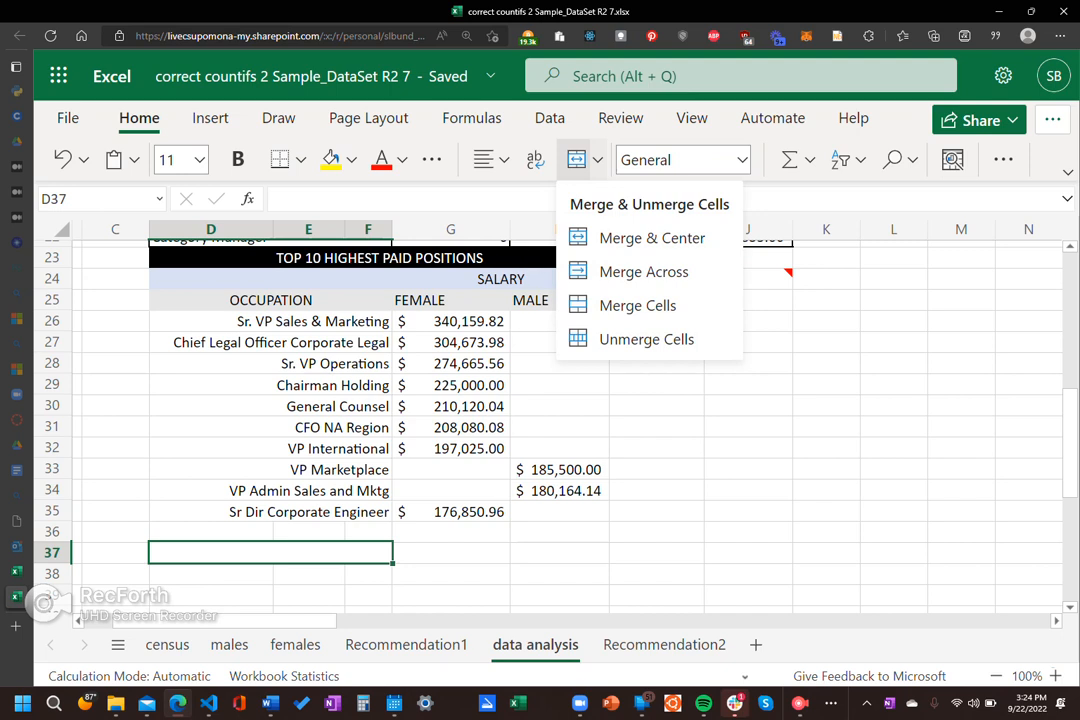
left_click(597, 159)
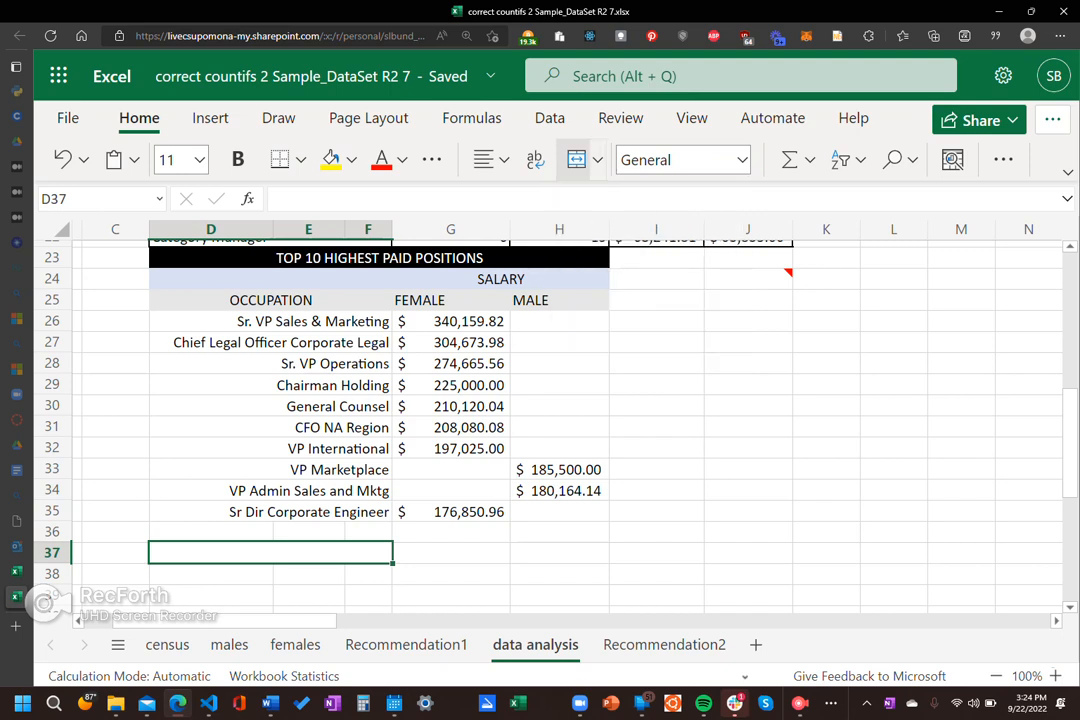
left_click(451, 574)
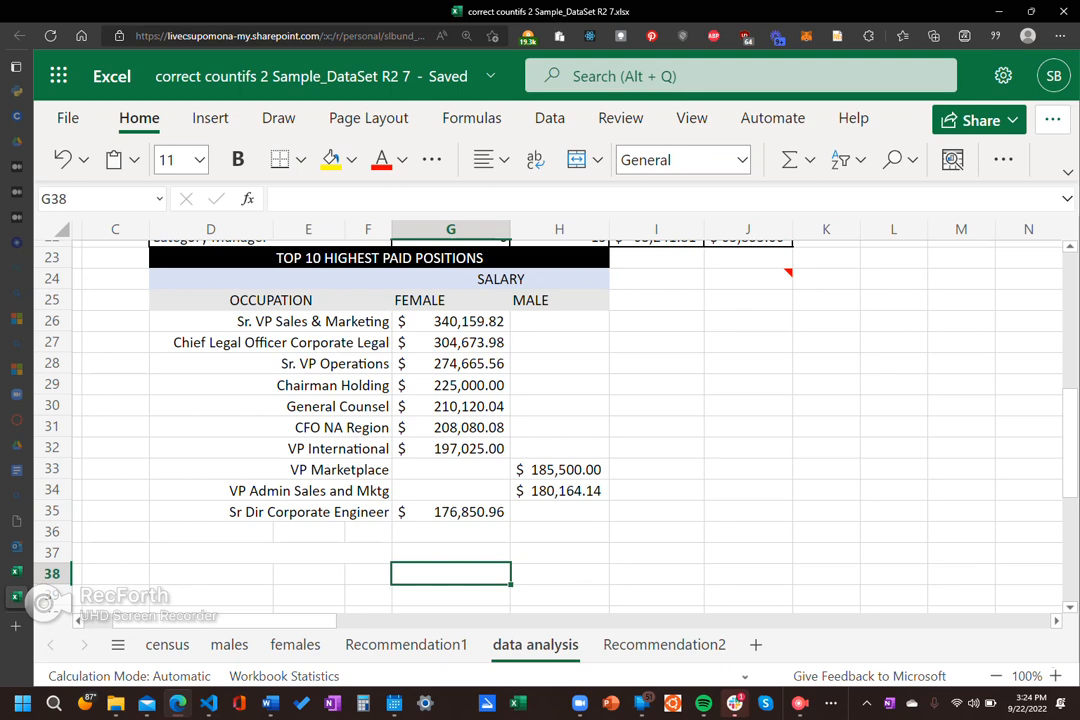
Step: Examine the merged heading cells D25 and D17 and look through the report up to its title
left_click(271, 300)
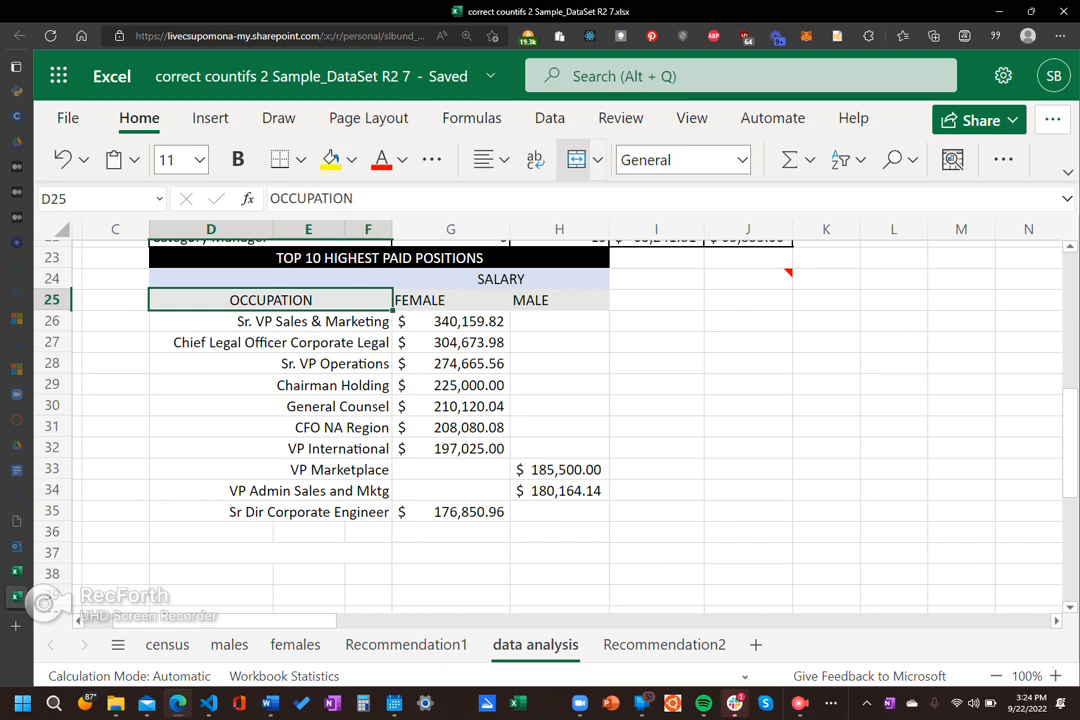
scroll(555, 420, "up", 2)
scroll(555, 420, "up", 2)
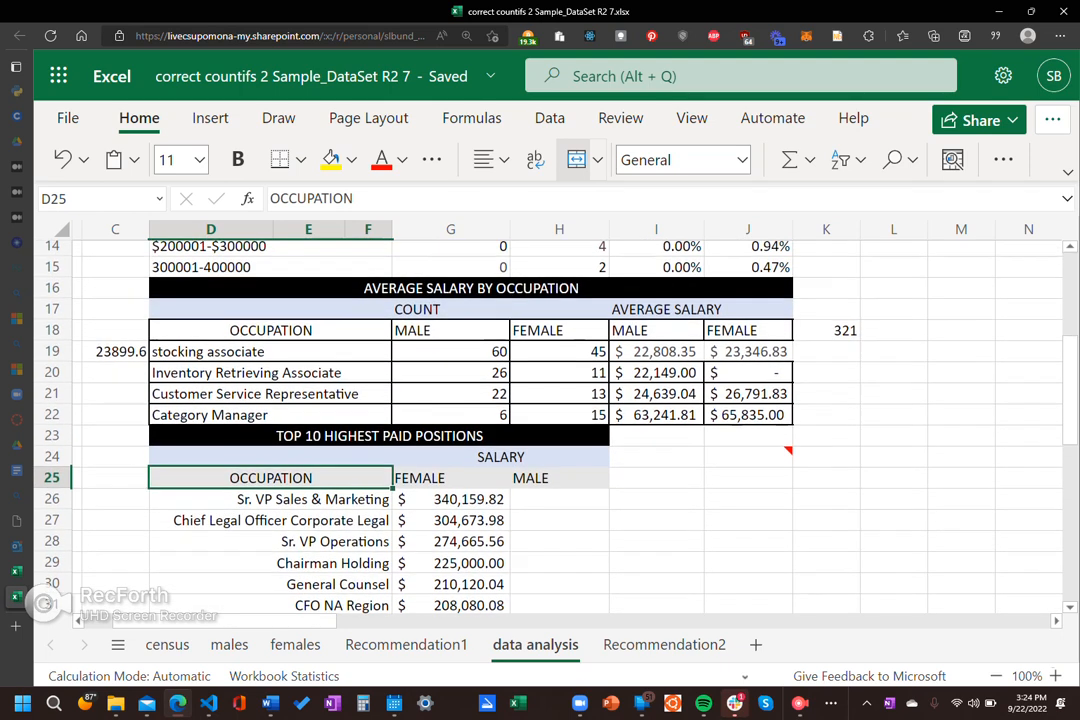
left_click(271, 310)
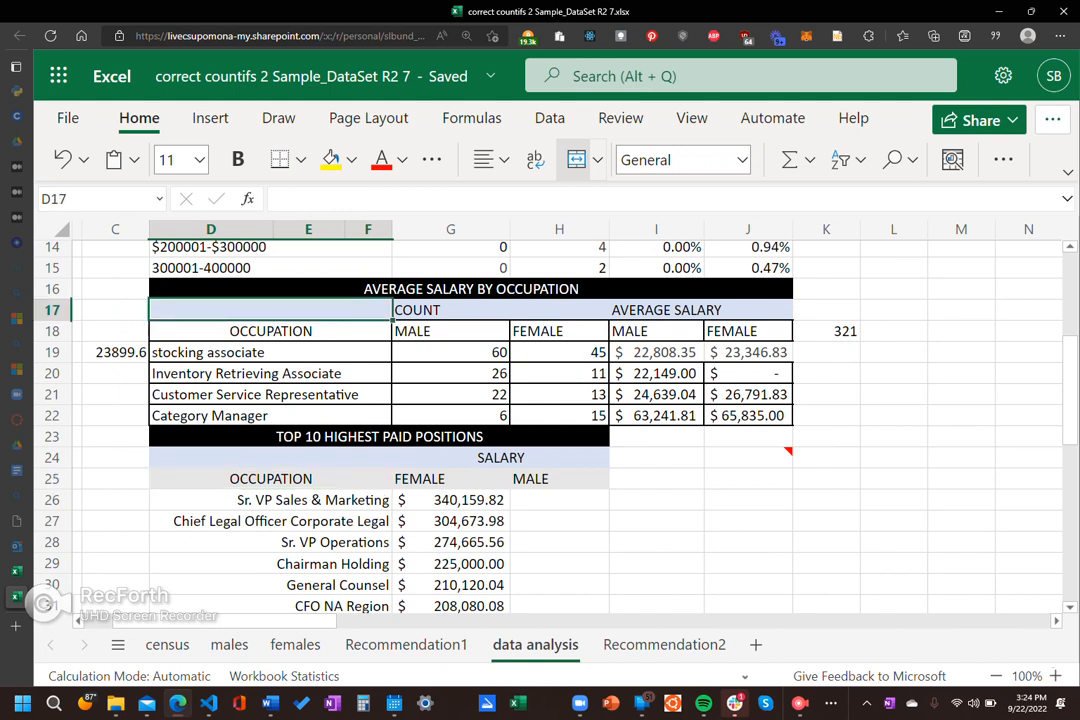
right_click(308, 310)
key("Escape")
scroll(560, 420, "up", 3)
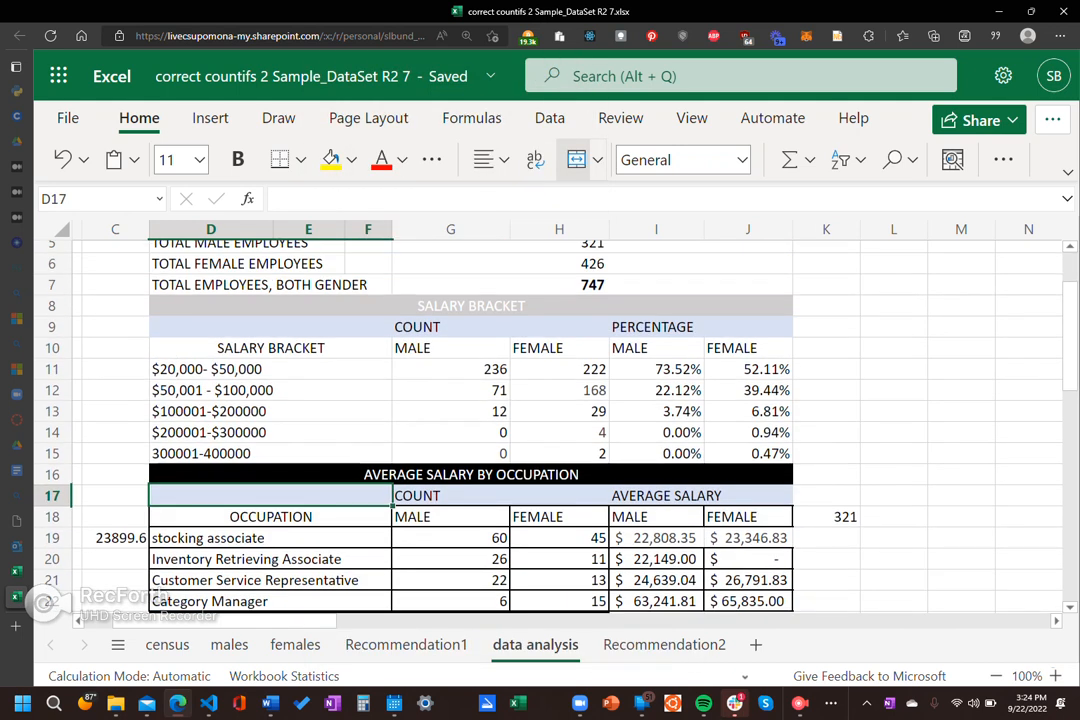
scroll(560, 420, "up", 2)
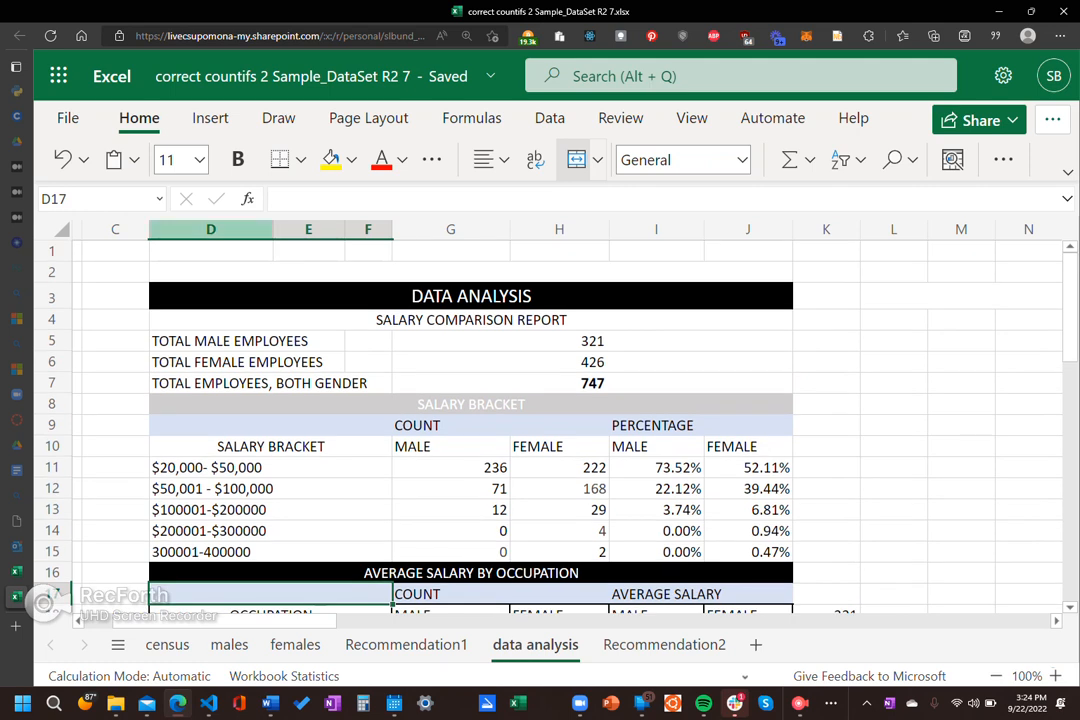
Step: Check the merged DATA ANALYSIS title in D3 and review the report down to the Top 10 Highest Paid Positions table
mouse_move(273, 229)
left_mouse_down()
mouse_move(336, 229)
mouse_move(272, 229)
left_mouse_up()
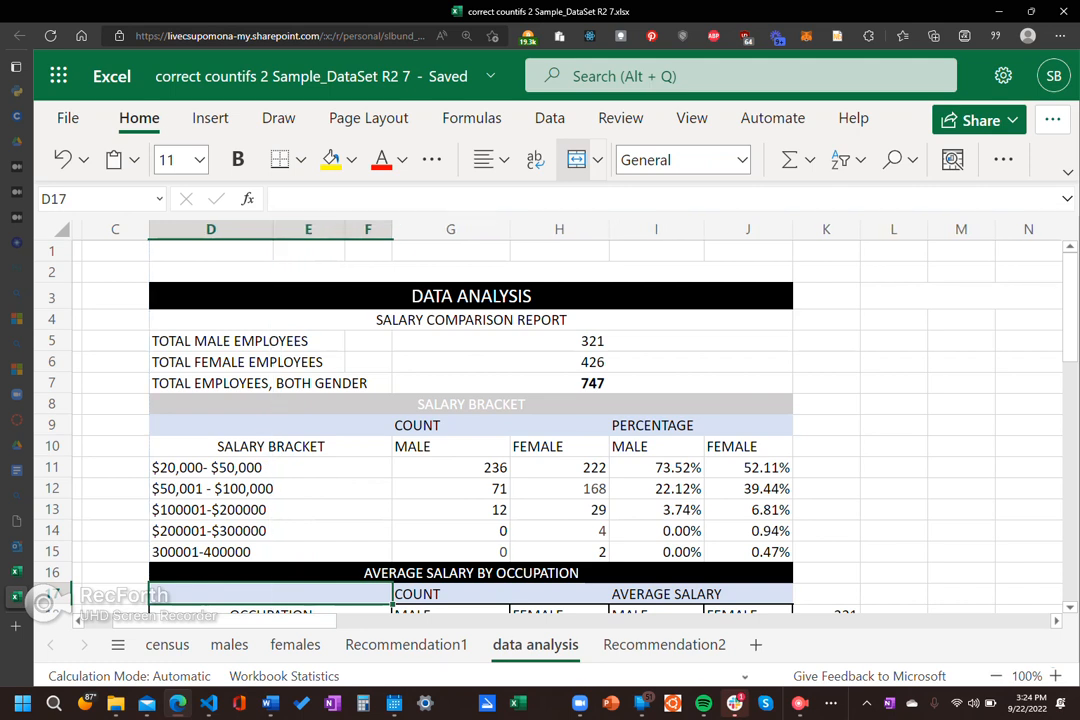
left_click(894, 383)
left_click(471, 296)
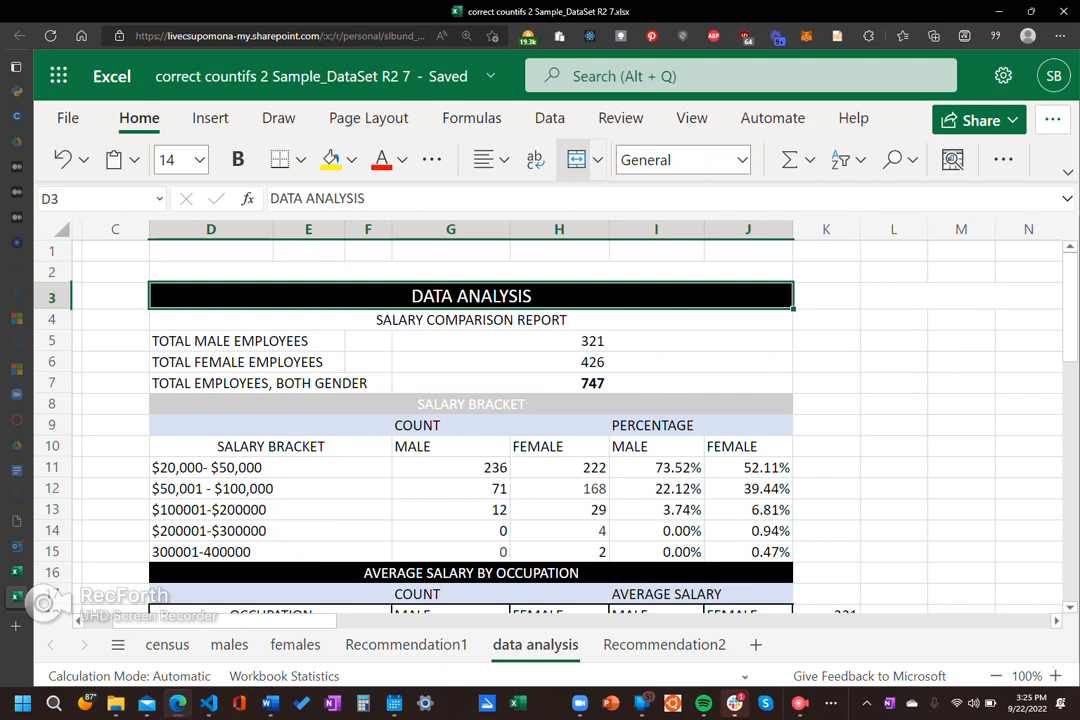
right_click(894, 446)
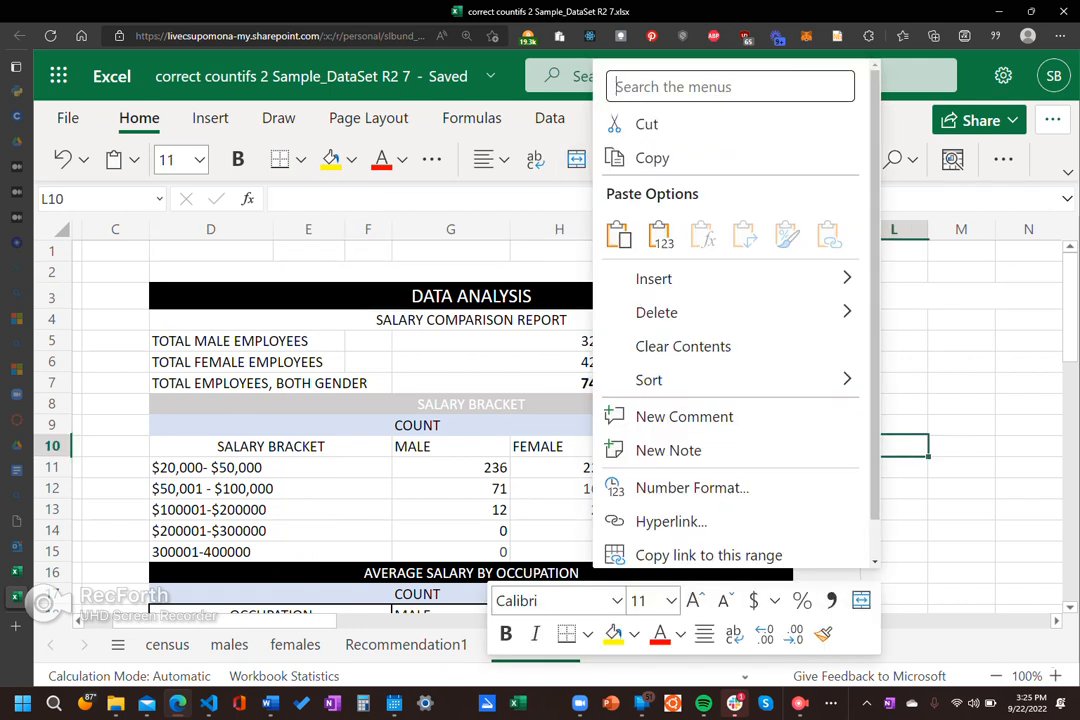
key("Escape")
scroll(560, 420, "down", 7)
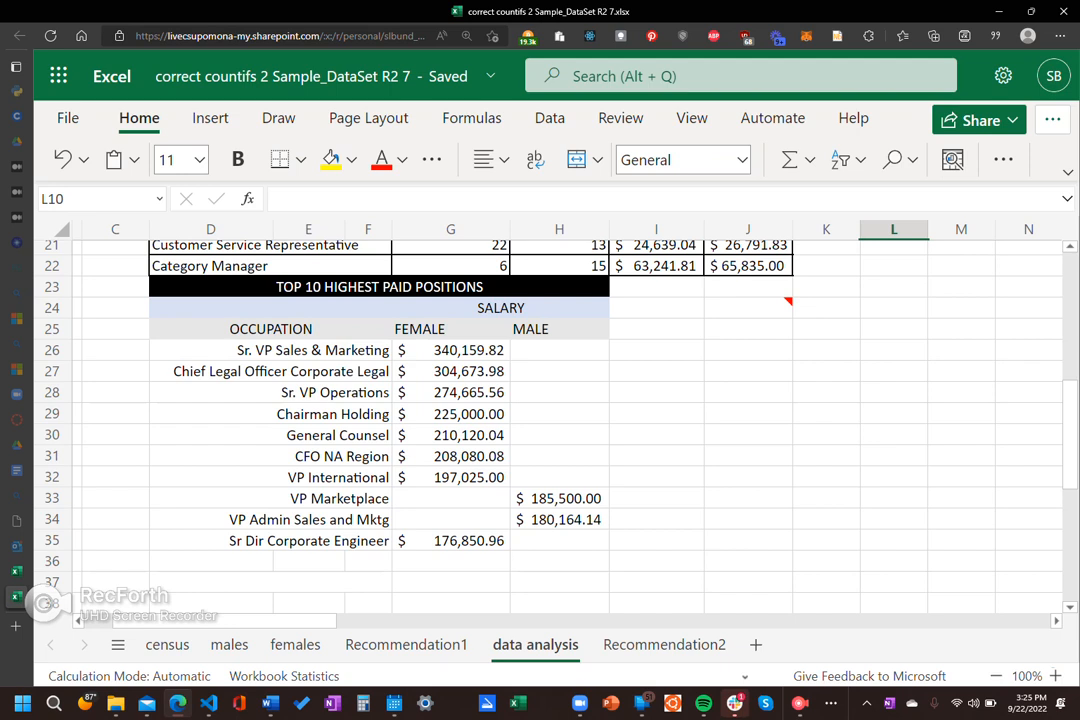
scroll(560, 420, "up", 1)
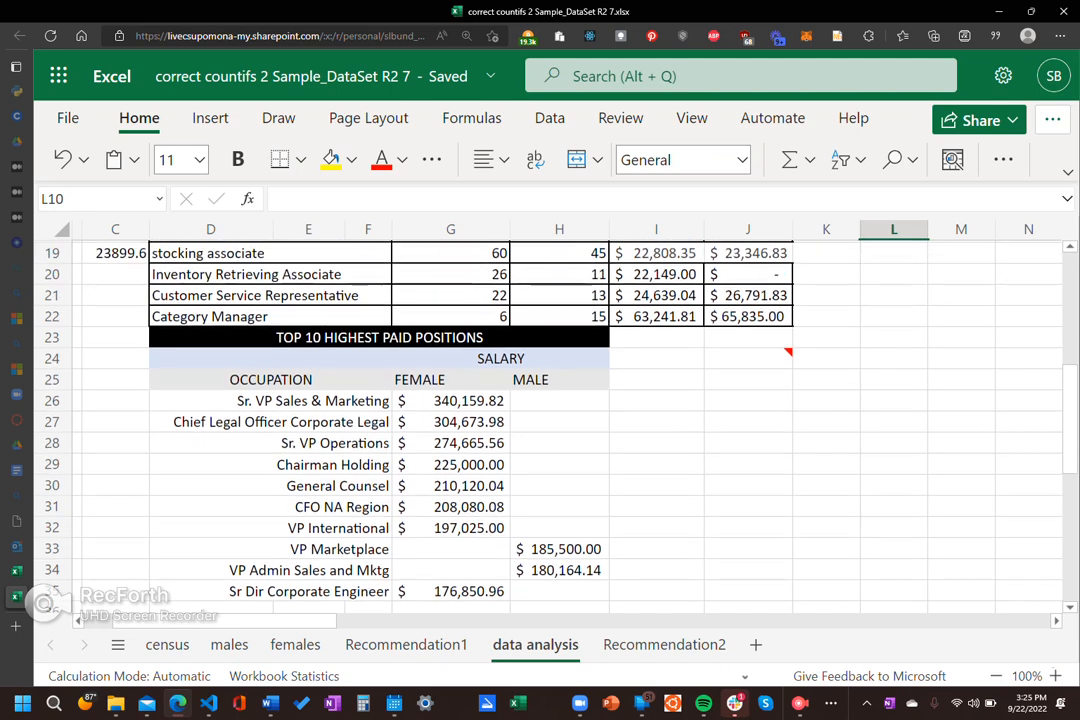
Step: Examine the formulas in H20, G5, G11 and I11 of the report and look through it down to the end
scroll(560, 420, "up", 3)
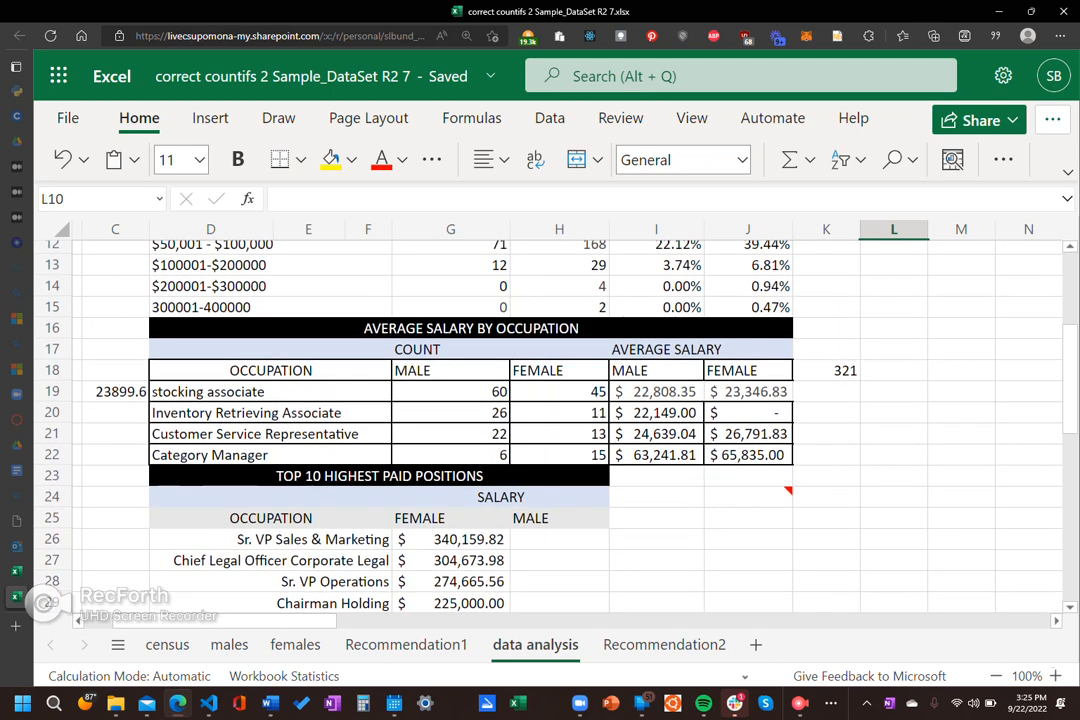
scroll(560, 420, "up", 2)
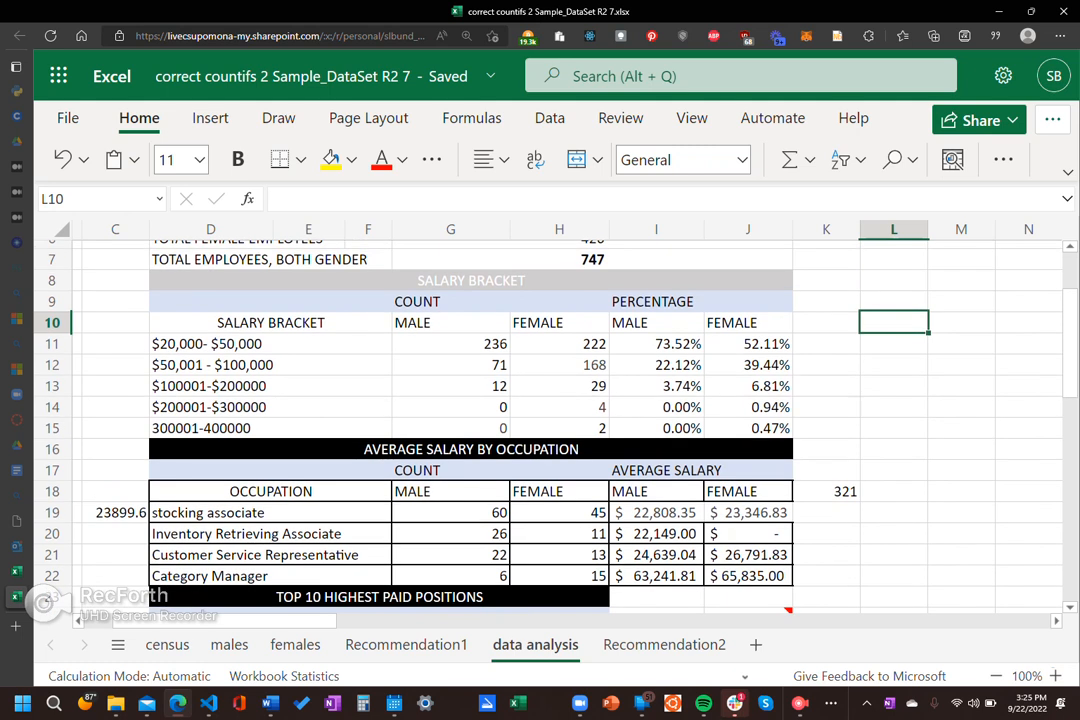
left_click(559, 534)
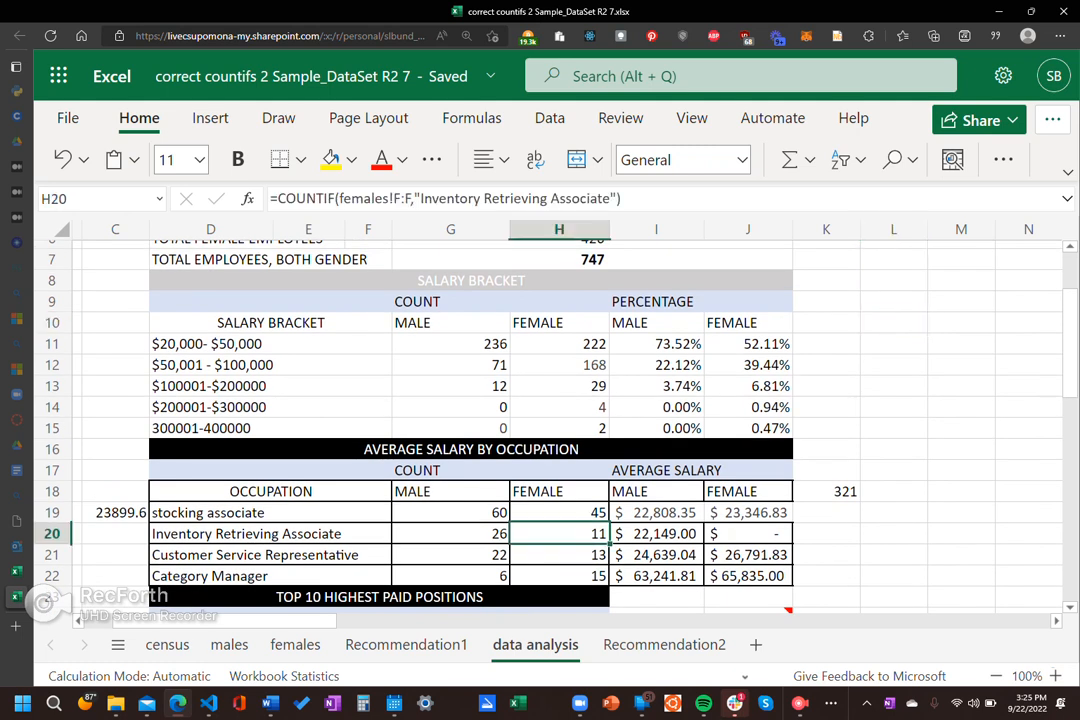
scroll(559, 420, "up", 2)
left_click(592, 311)
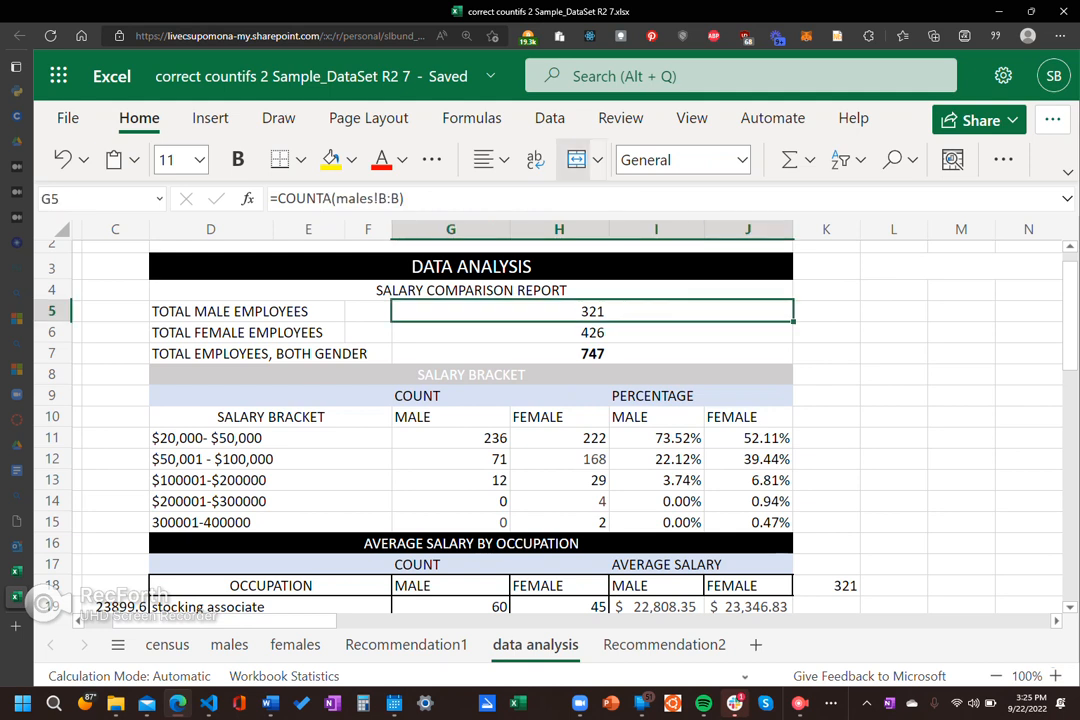
left_click(451, 438)
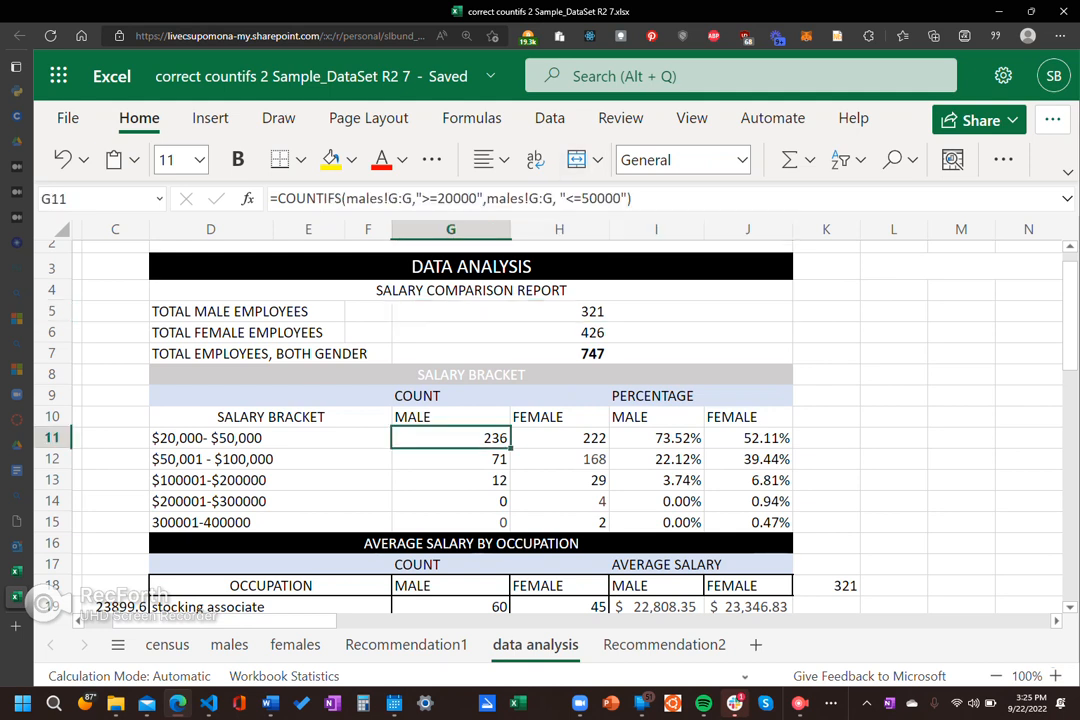
left_click(656, 438)
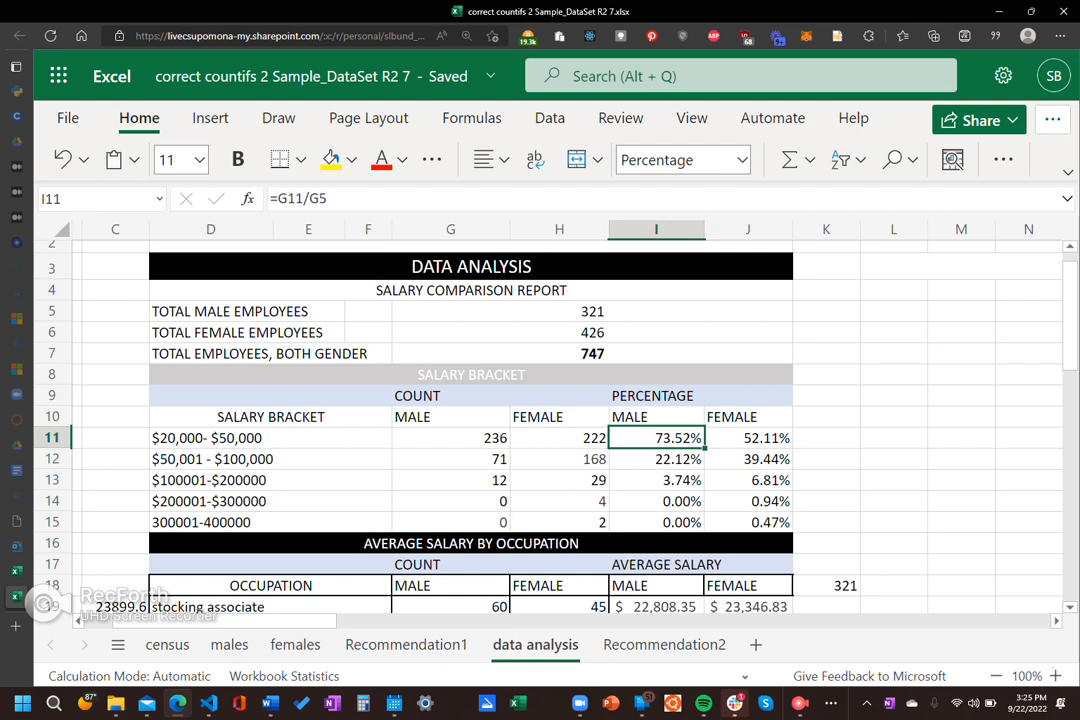
left_click(961, 522)
scroll(961, 522, "down", 1)
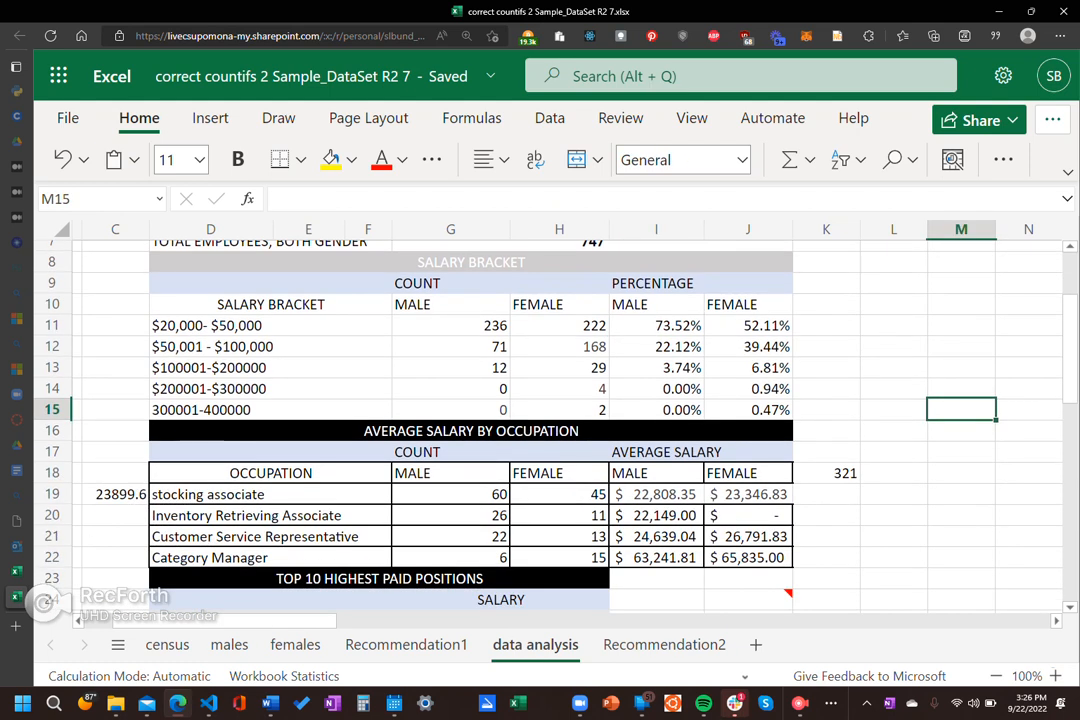
scroll(555, 420, "down", 7)
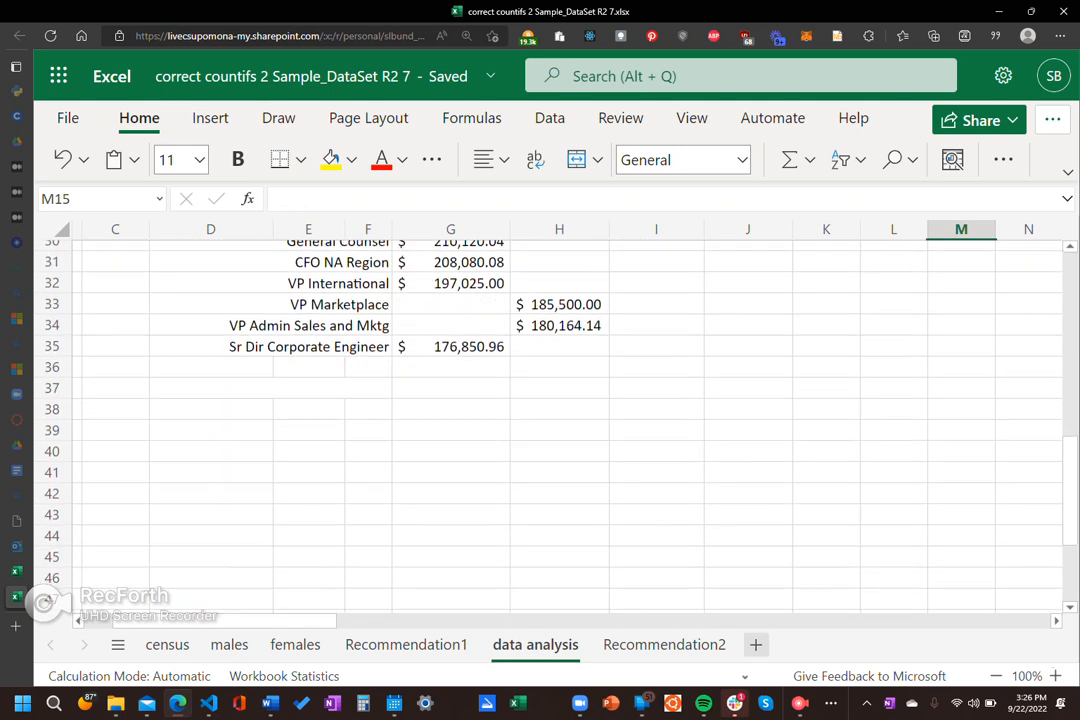
Step: Add a new sheet after data analysis and rename it charting
left_click(755, 644)
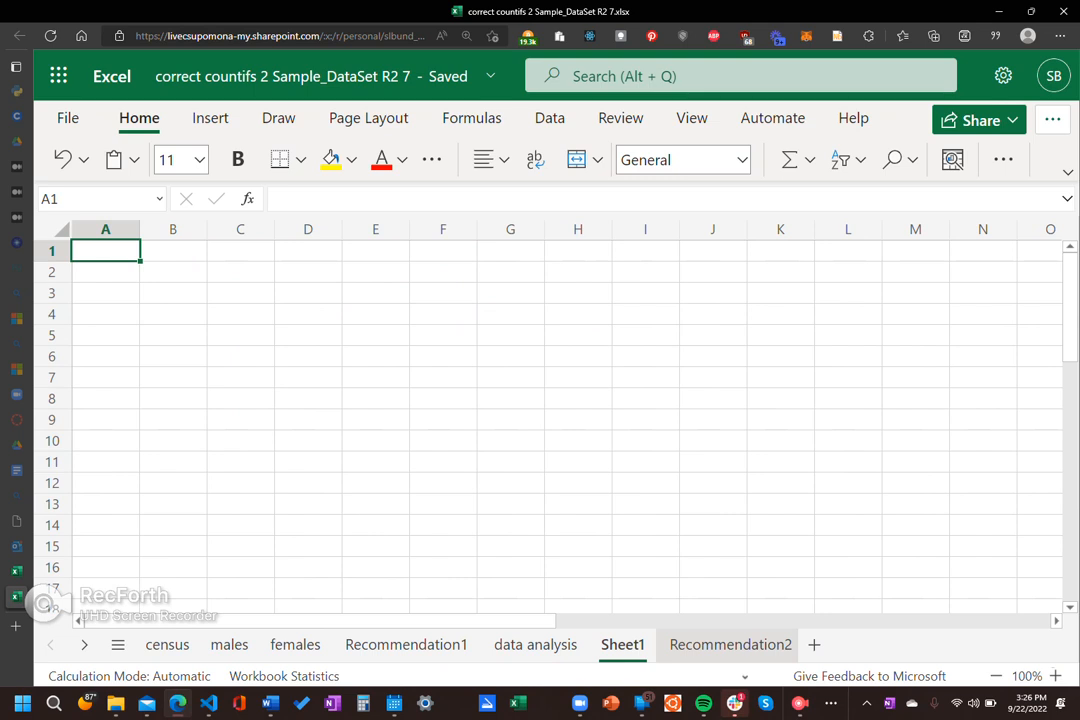
double_click(623, 645)
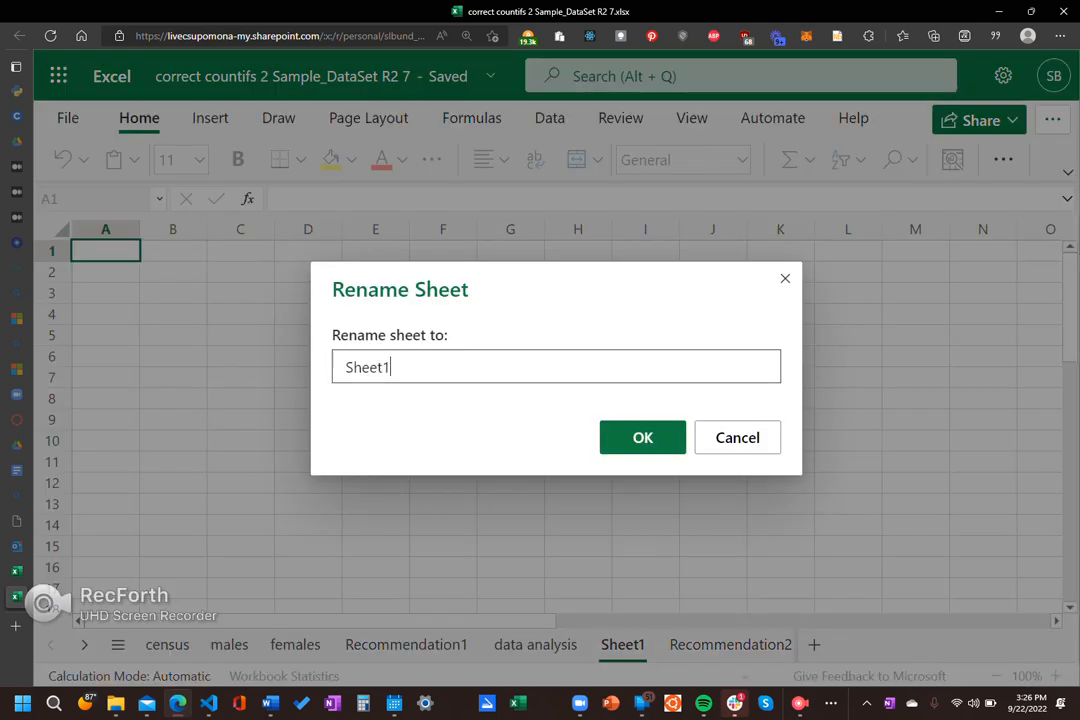
key("BackSpace")
key("BackSpace")
key("BackSpace")
key("BackSpace")
key("BackSpace")
key("BackSpace")
type("charting")
key("Return")
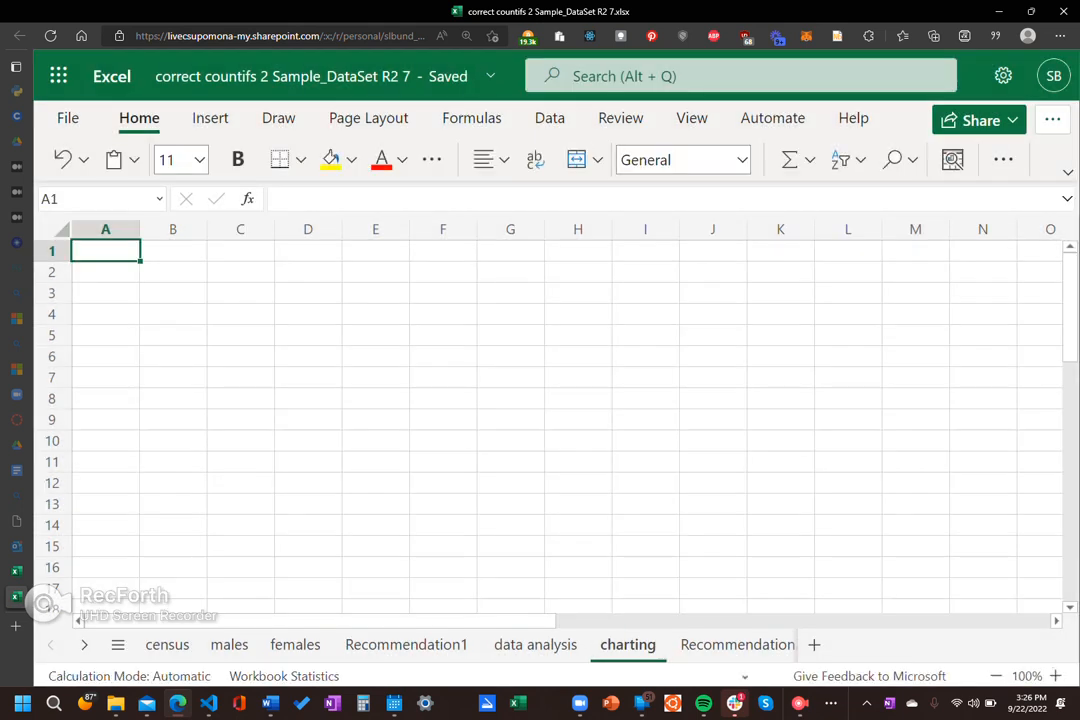
left_click(240, 293)
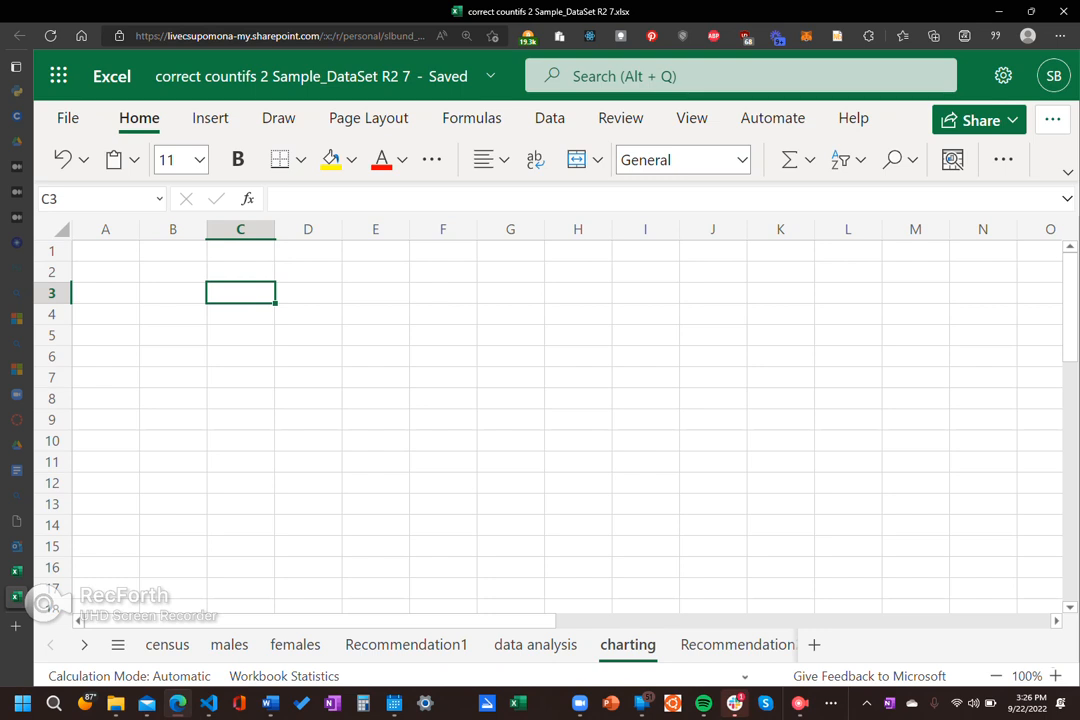
type("sale")
key("BackSpace")
key("BackSpace")
key("BackSpace")
key("BackSpace")
Step: Enter the heading "costs by department" in cell C2 of the charting sheet
left_click(240, 272)
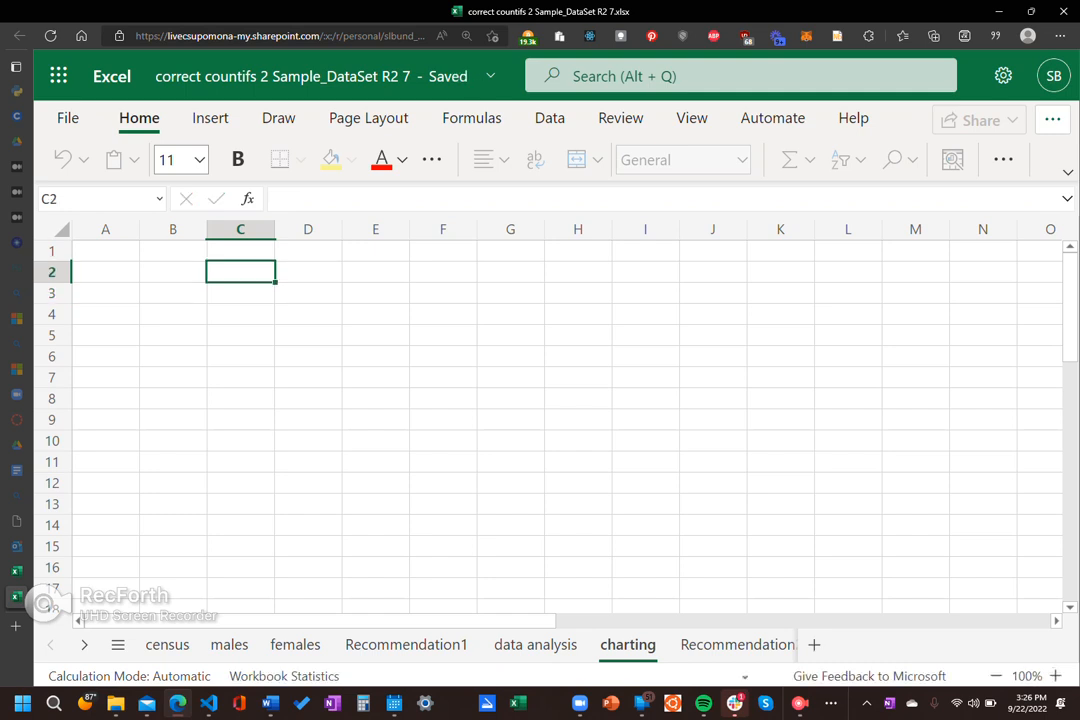
type("costs by department")
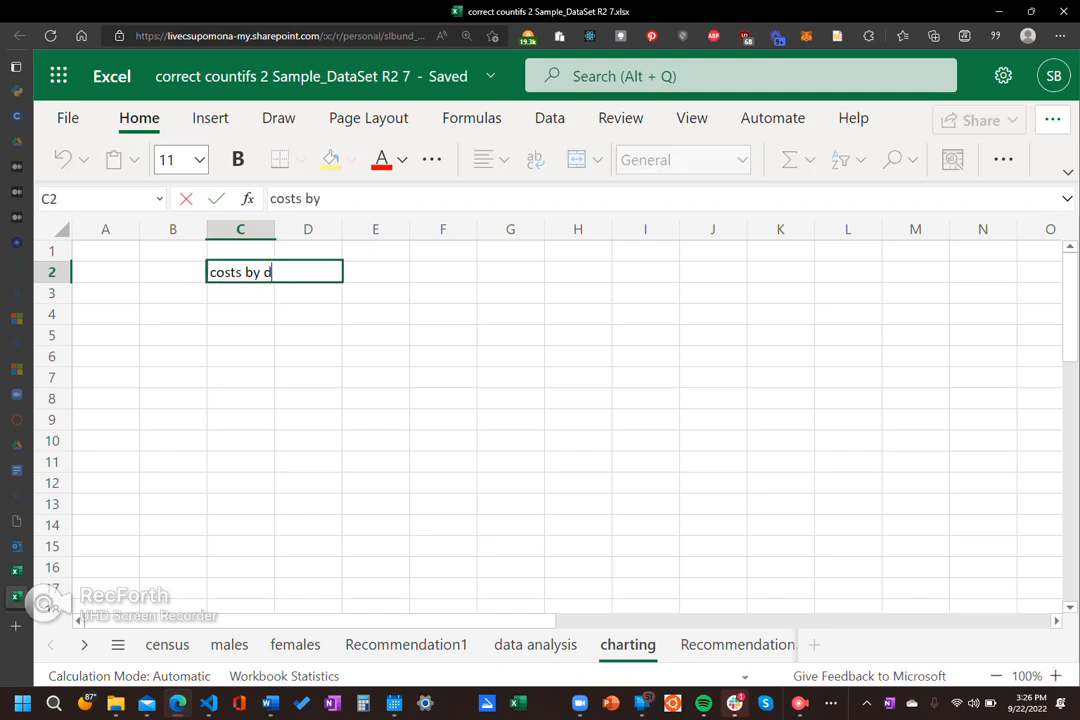
key("Return")
Step: List the departments sales, hr, it, R&D and manu in cells C3 to C7 below the heading
type("sales")
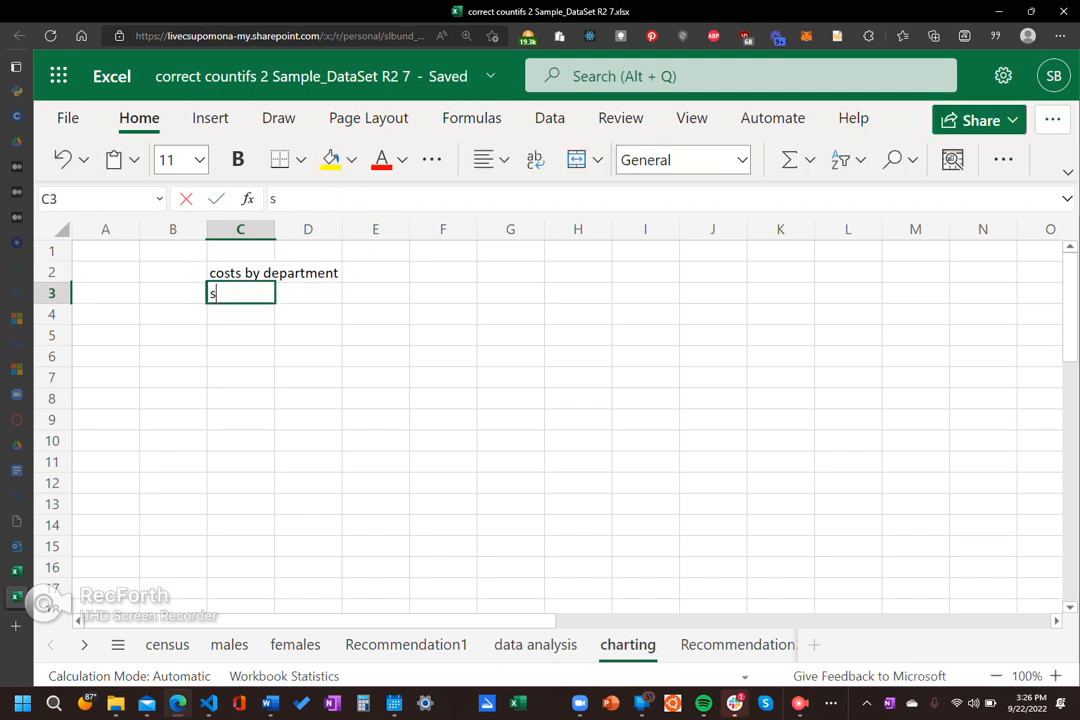
key("Return")
type("hr")
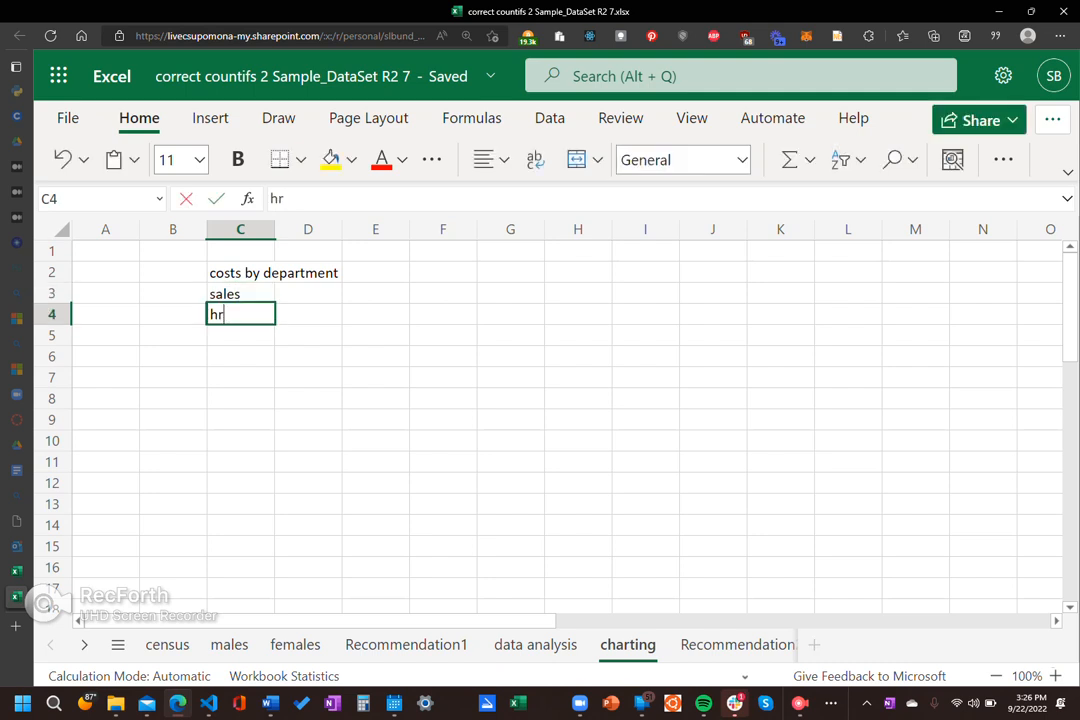
key("Return")
type("it")
key("Return")
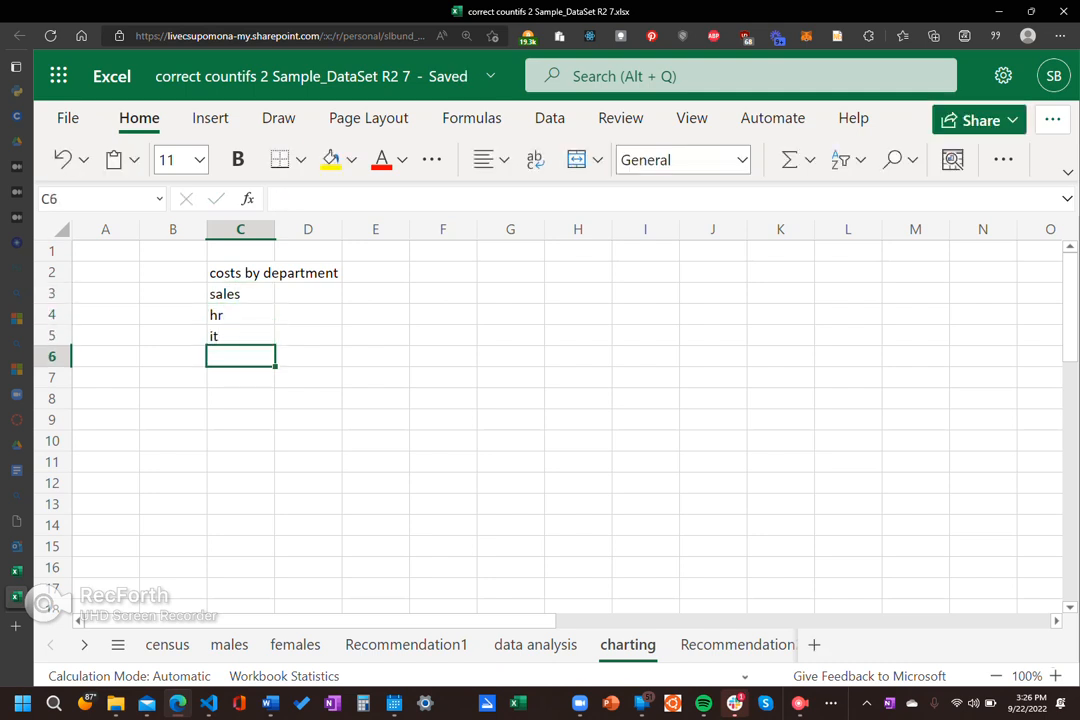
type("RD")
key("BackSpace")
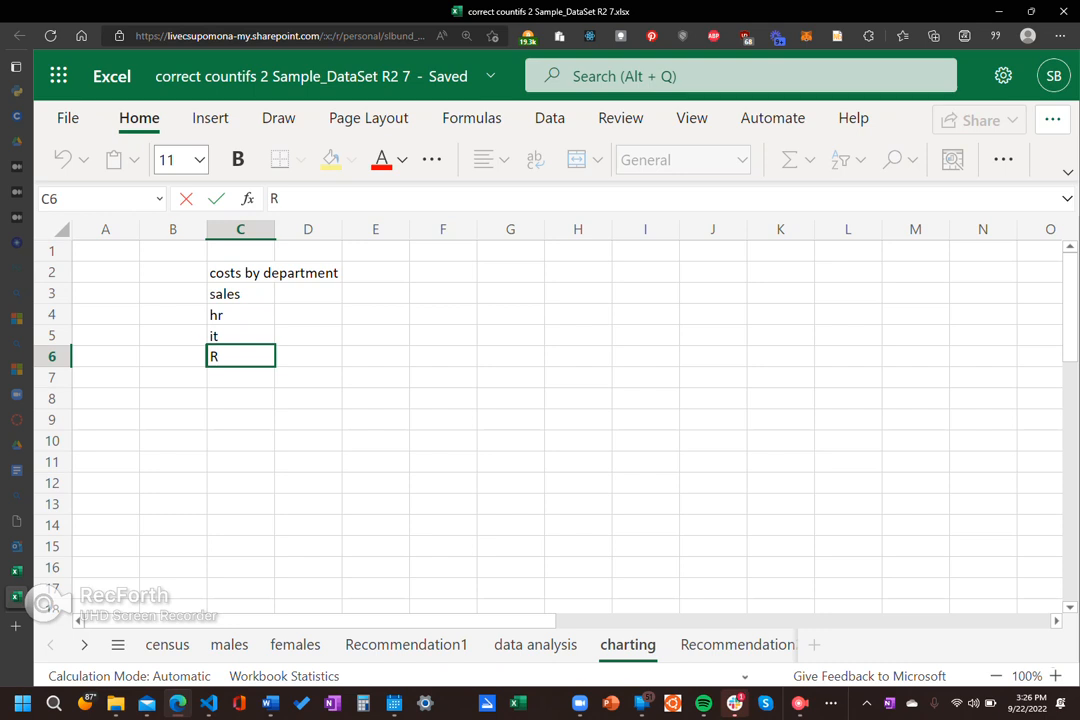
type("&D")
key("Return")
type("manu")
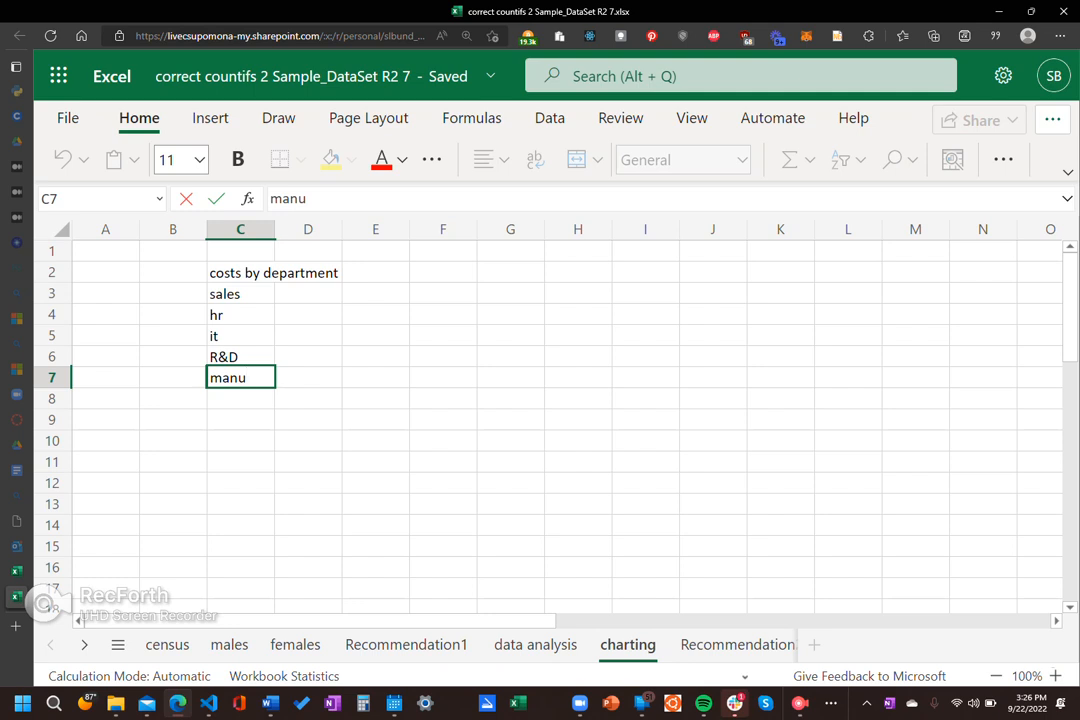
key("Up")
key("Up")
key("Up")
key("Up")
key("Up")
Step: Enter the costs 1000 for sales, 340 for hr and 367 for it in cells D3 to D5
key("Down")
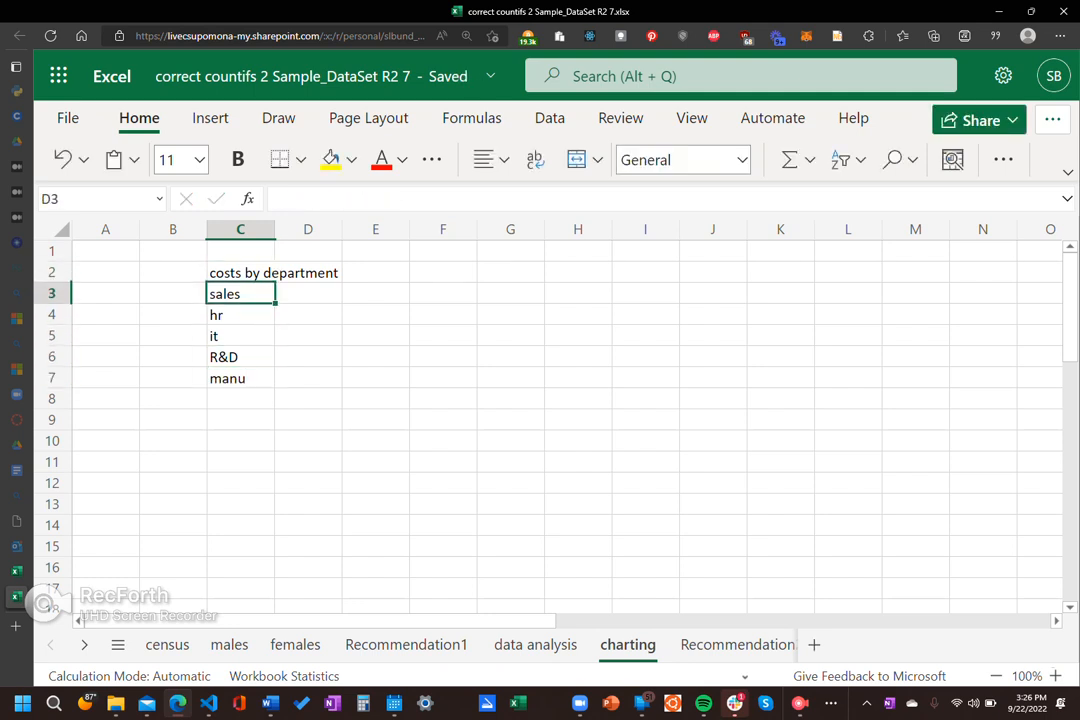
key("Right")
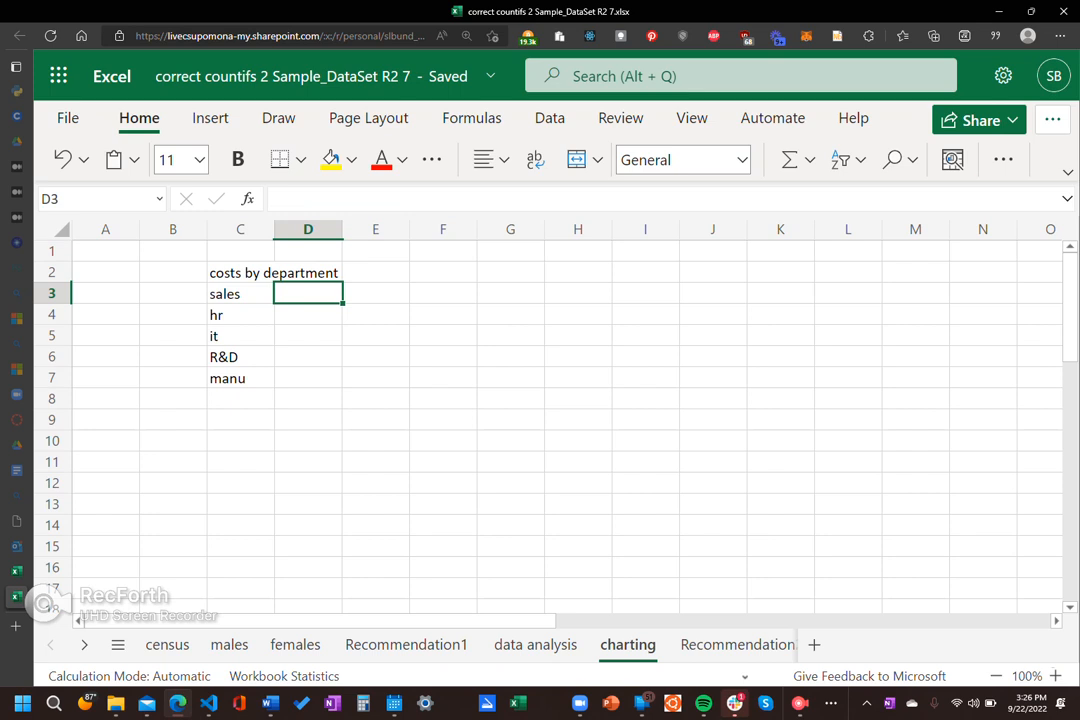
type("1000")
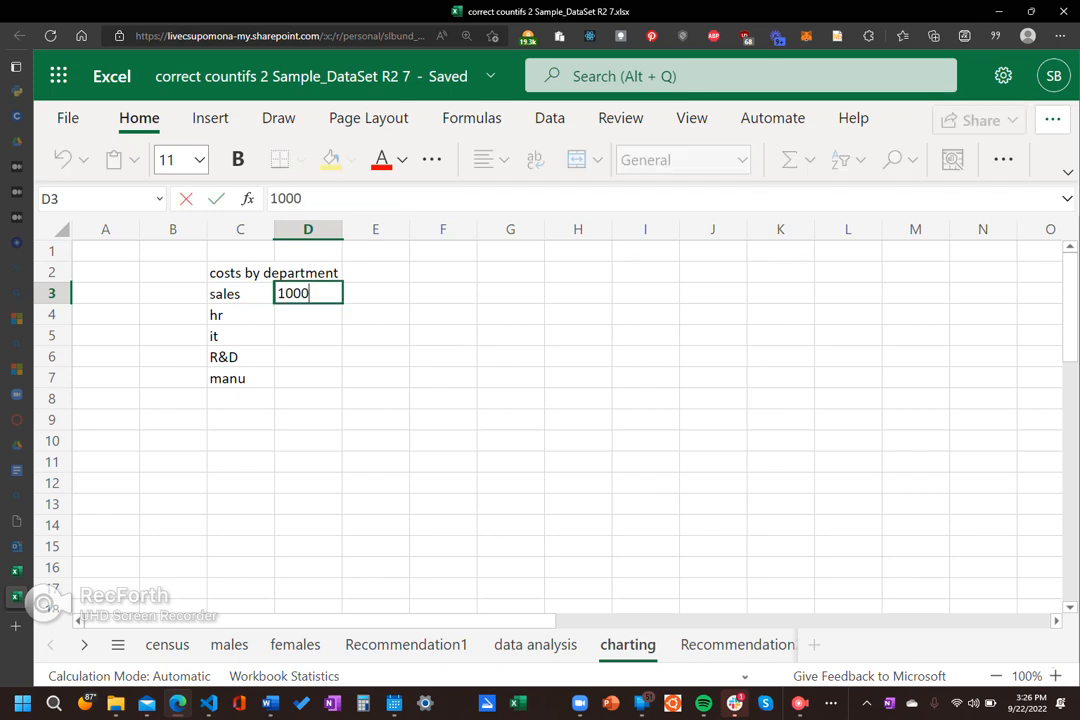
key("Return")
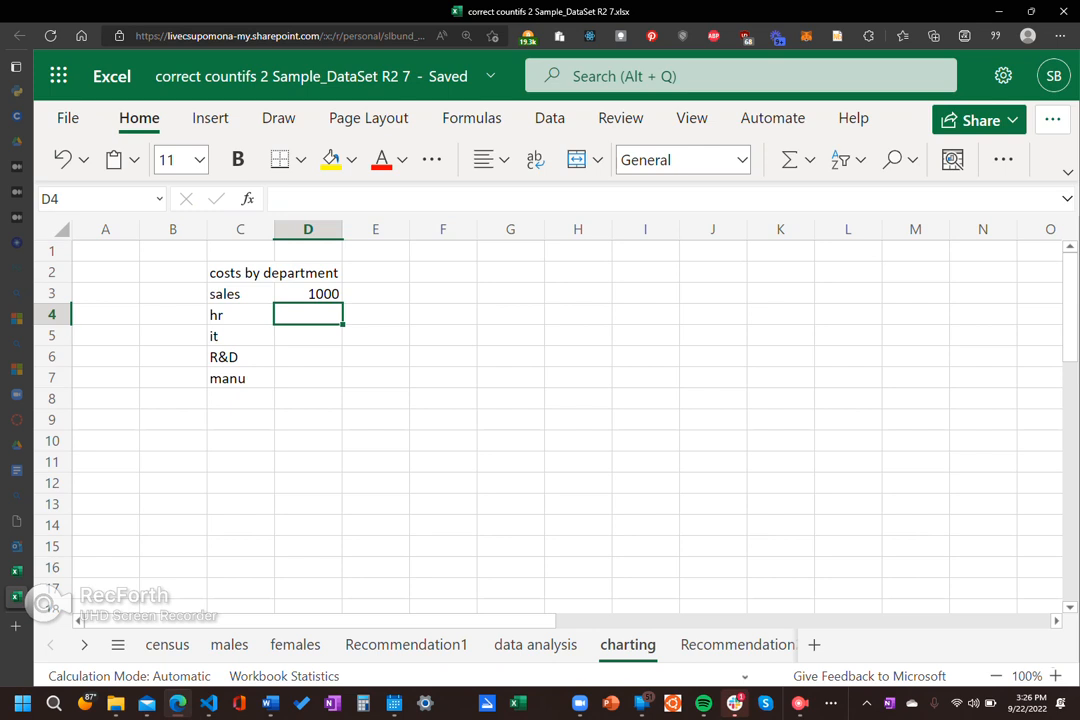
type("340")
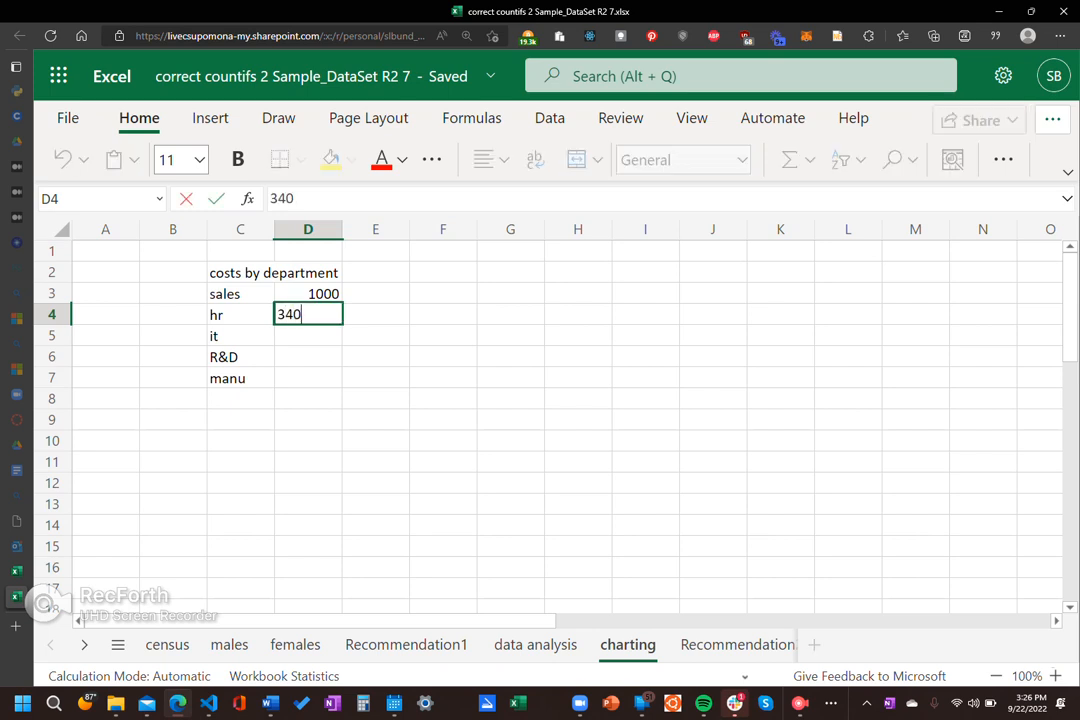
key("Return")
type("367")
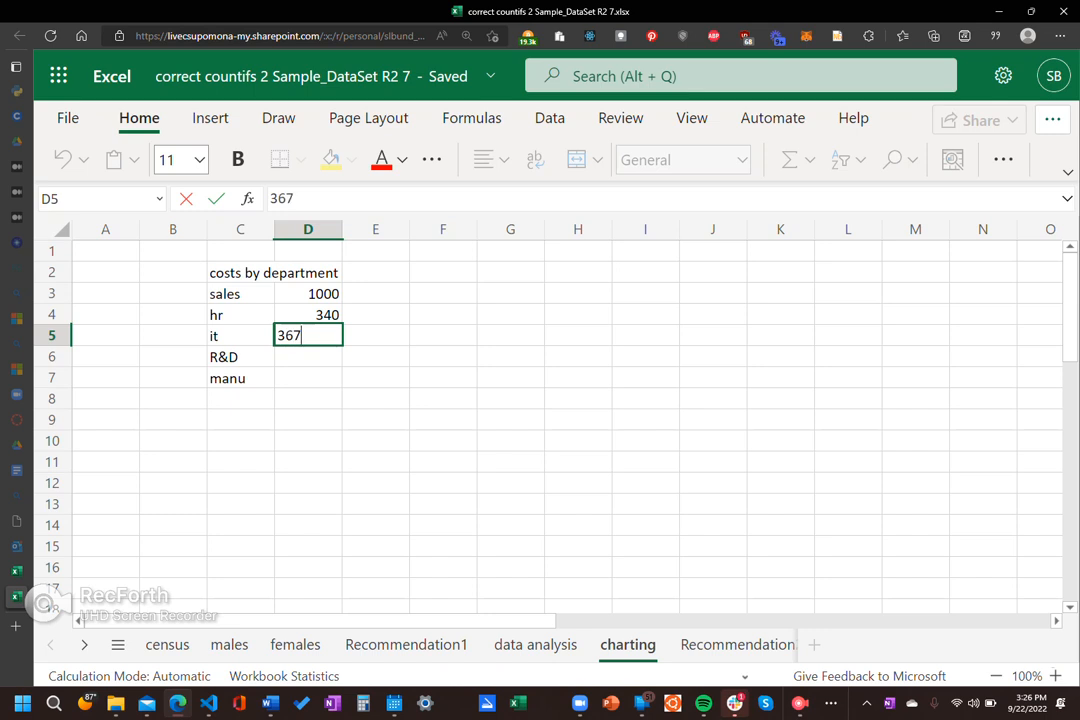
key("Return")
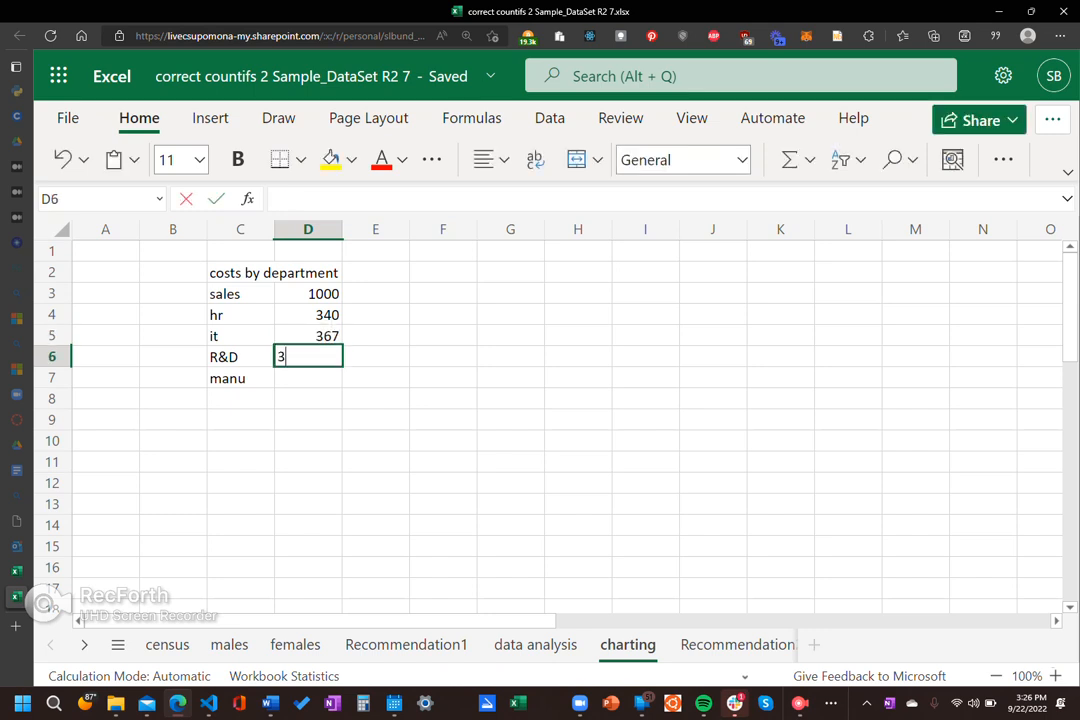
Step: Enter the costs 34000 for R&D in D6 and 32500 for manu in D7
type("34000")
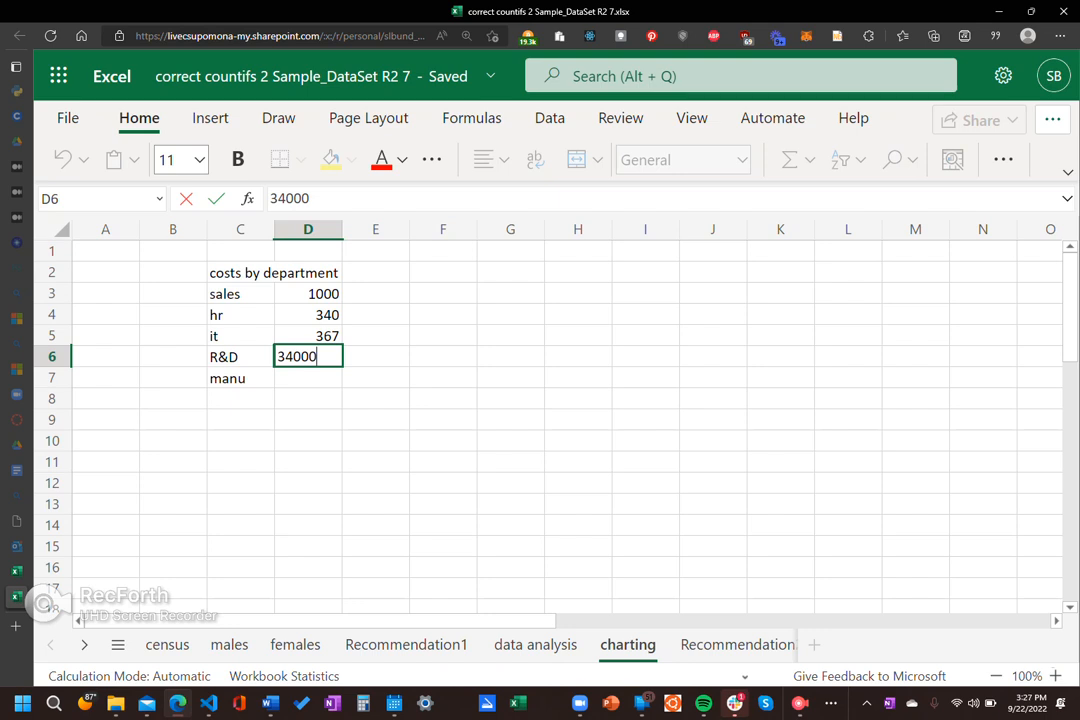
key("Return")
type("34000")
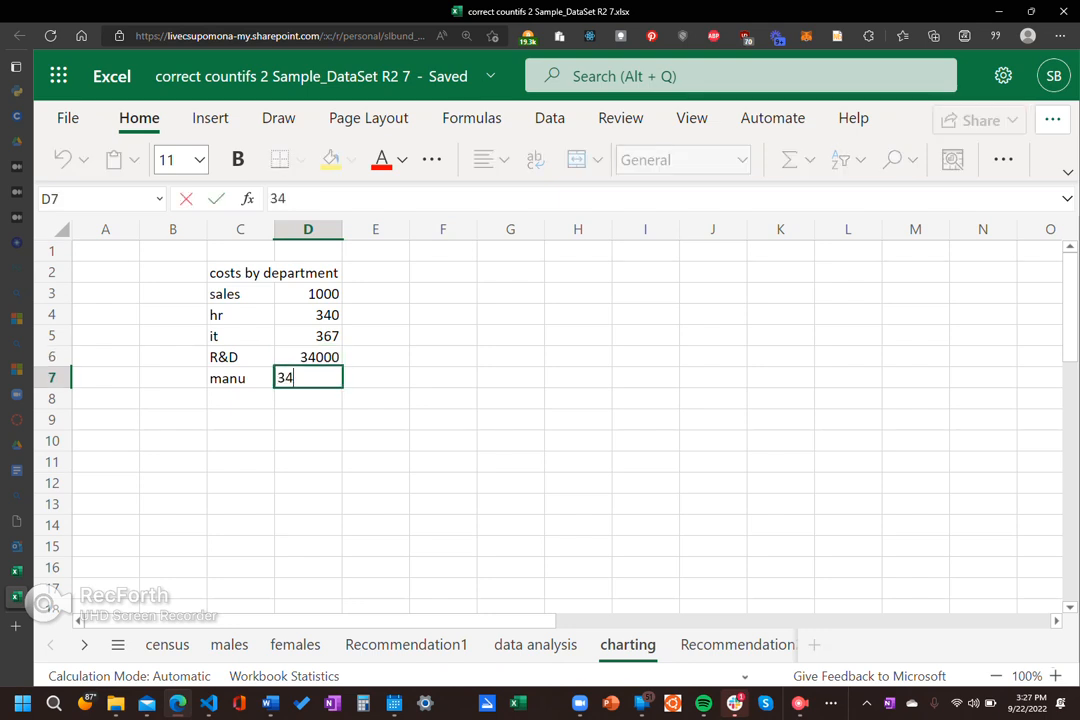
key("BackSpace")
key("BackSpace")
key("BackSpace")
key("BackSpace")
type("2500")
key("Return")
left_click(510, 483)
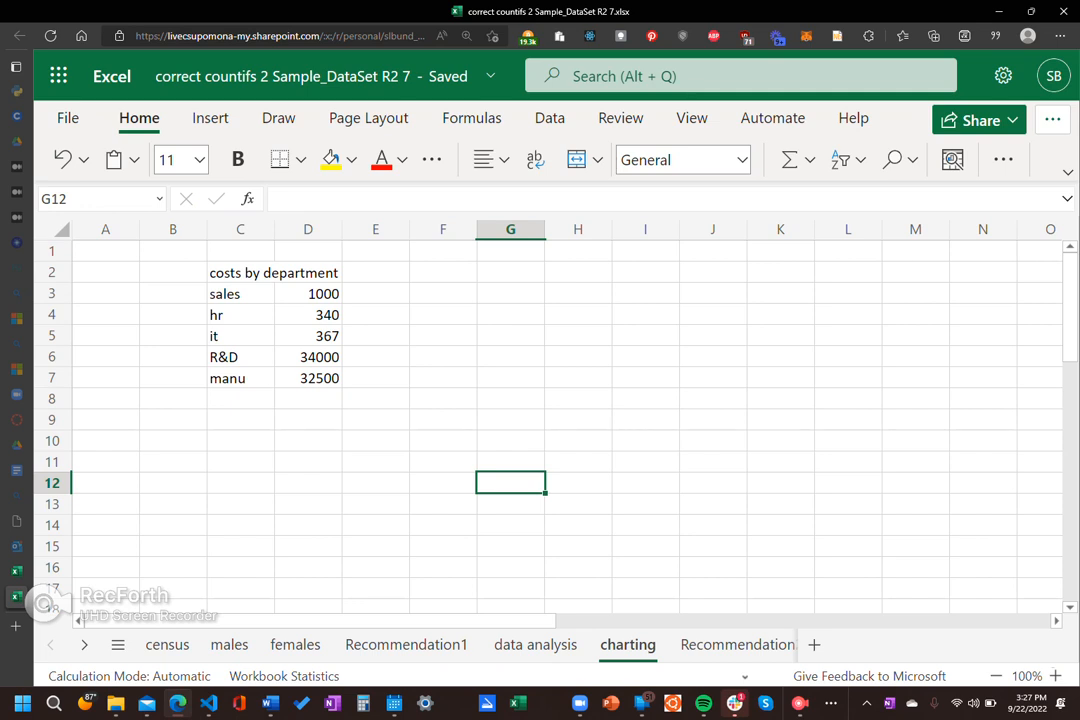
left_click_drag(225, 294, 320, 378)
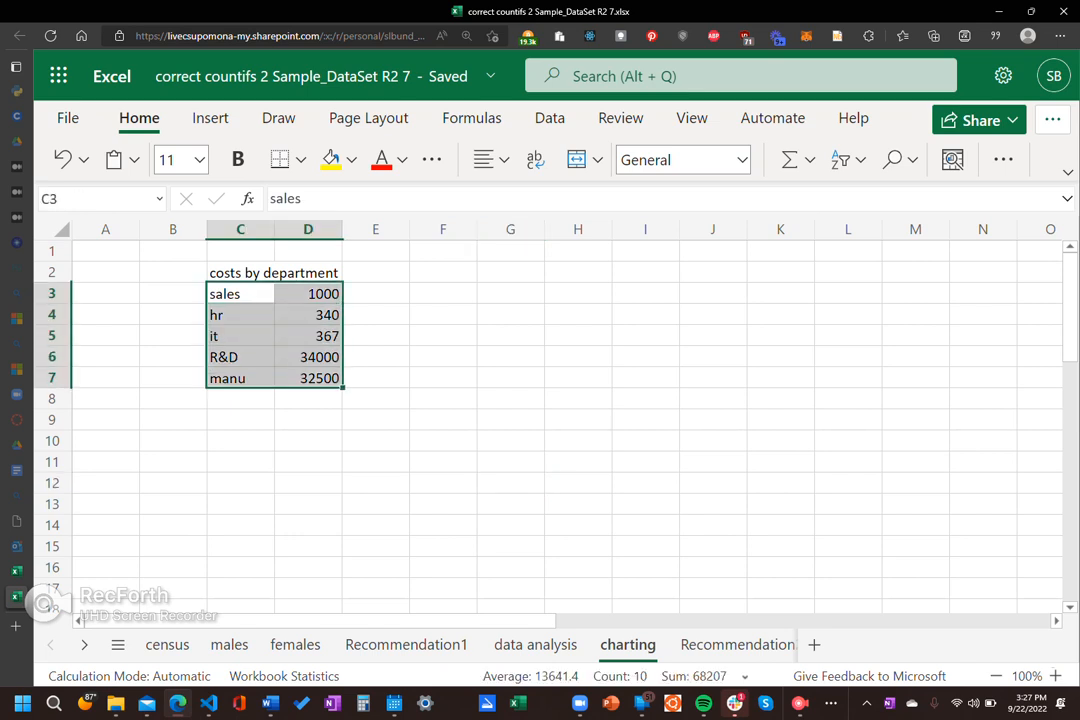
right_click(445, 483)
left_click(308, 336)
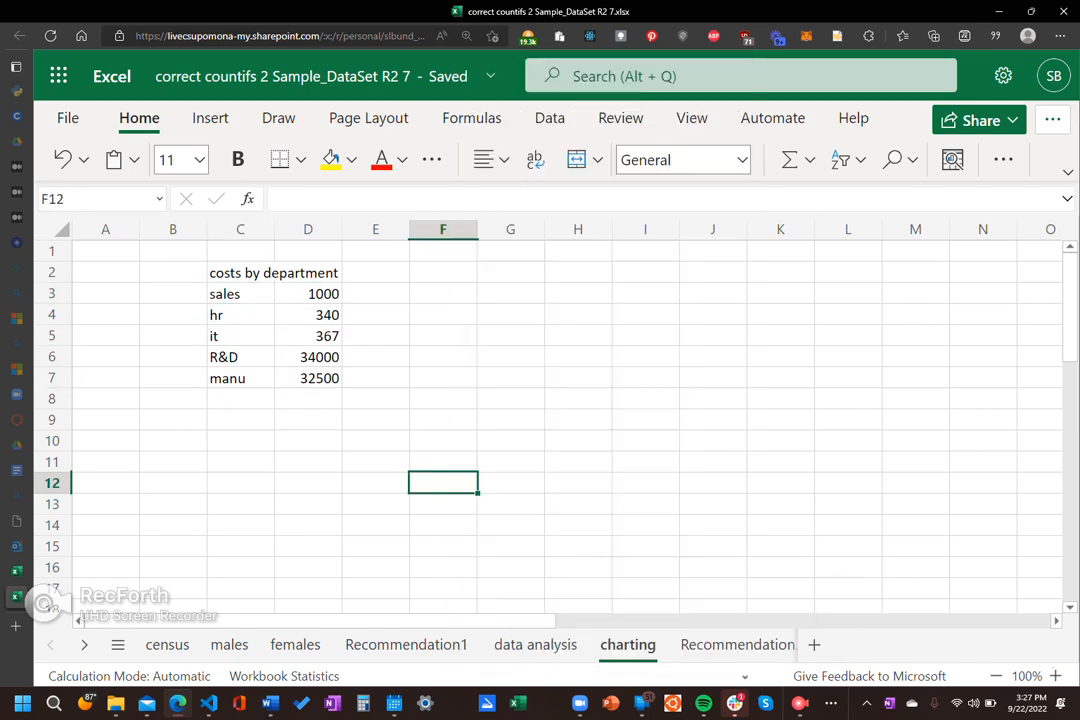
Step: Generate recommended charts for the department cost table and widen the pane that shows them
left_click(308, 336)
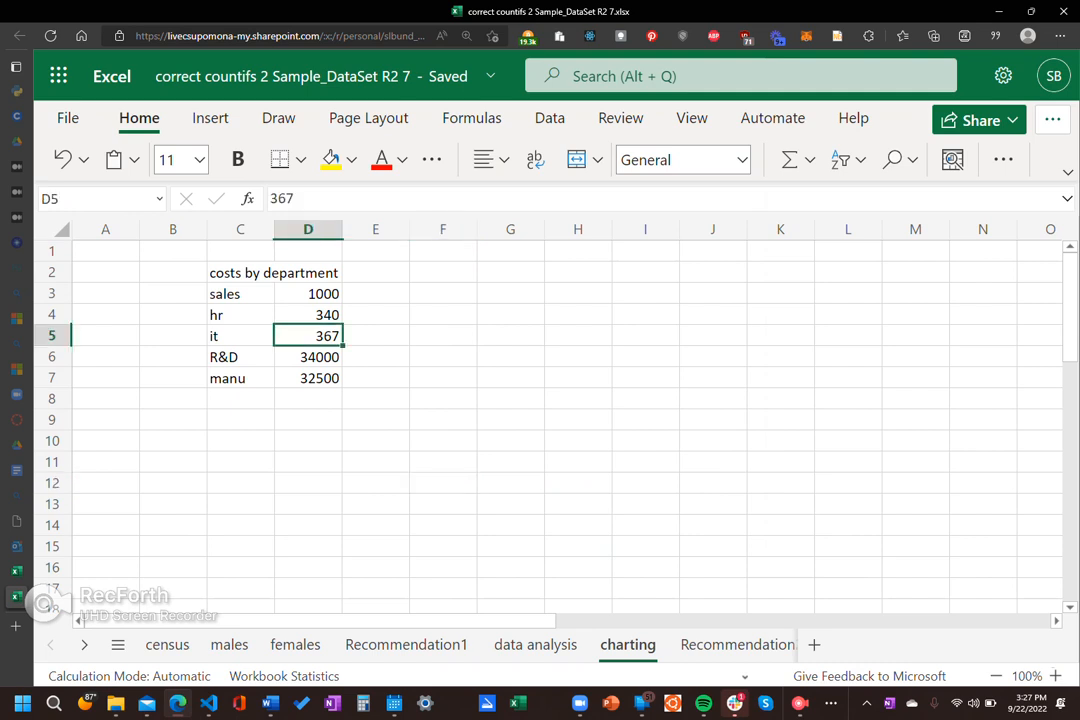
left_click(210, 118)
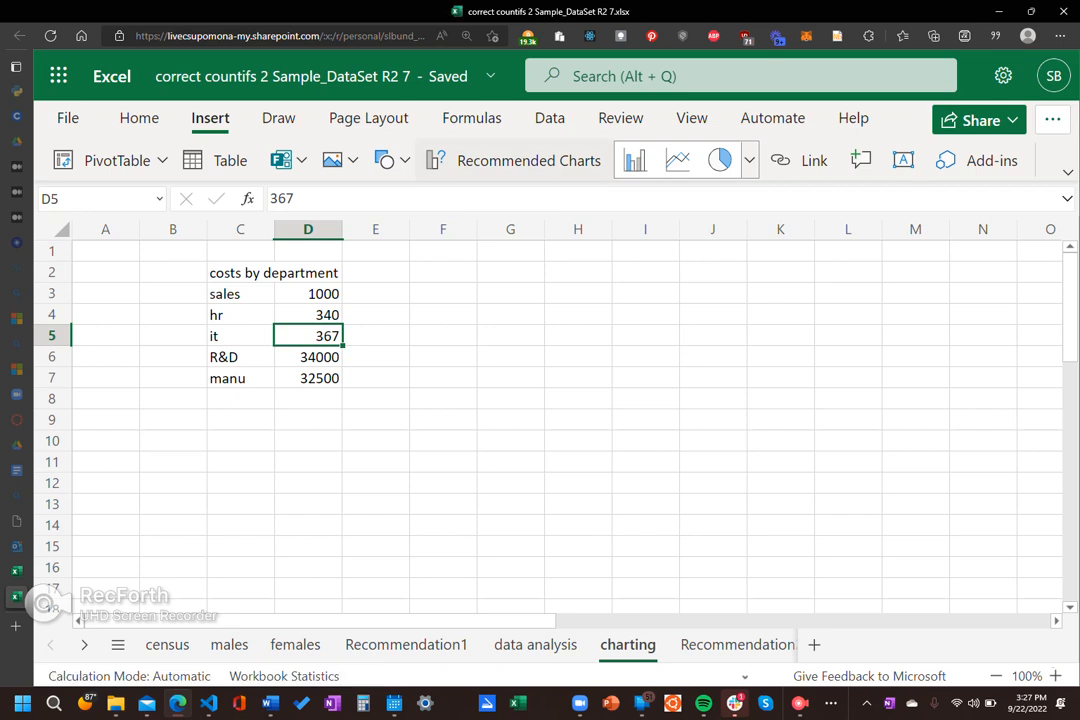
left_click(514, 160)
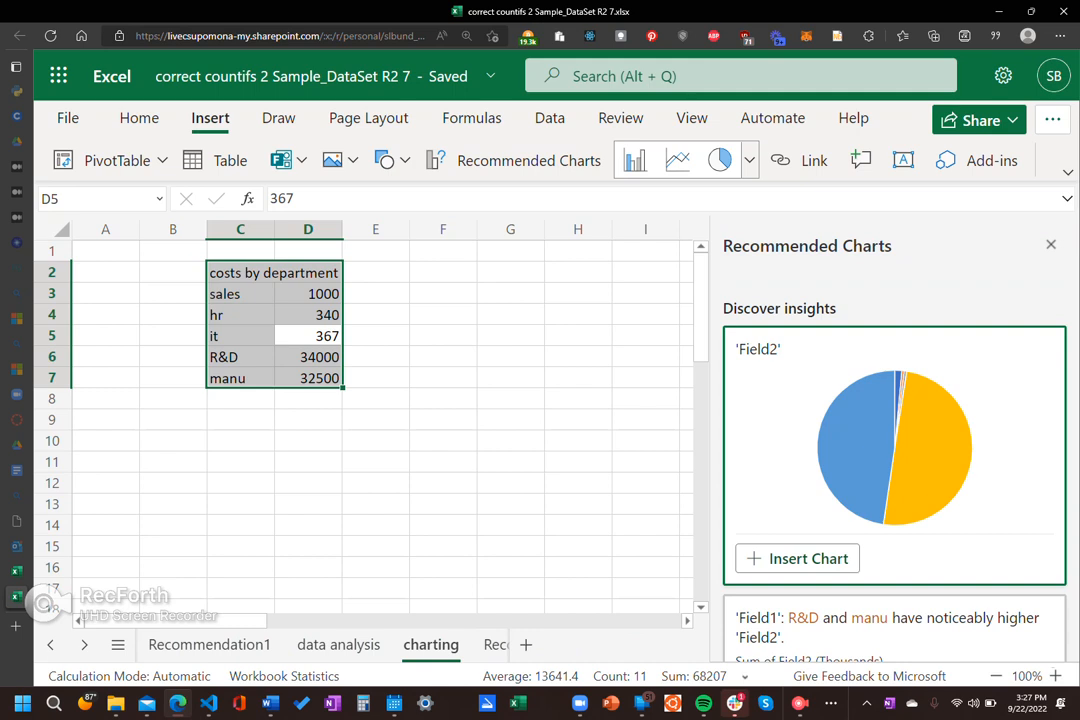
left_click_drag(709, 430, 457, 430)
Step: Insert the recommended pie chart of department costs after comparing it with the other suggestions
scroll(768, 450, "down", 1)
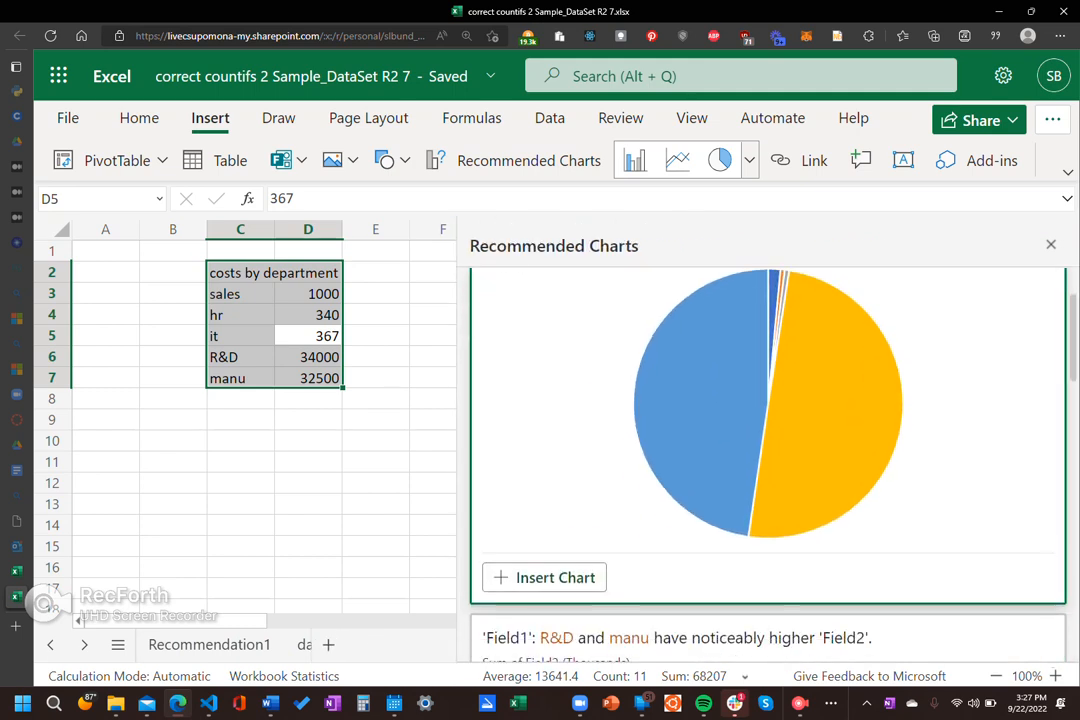
scroll(768, 450, "down", 3)
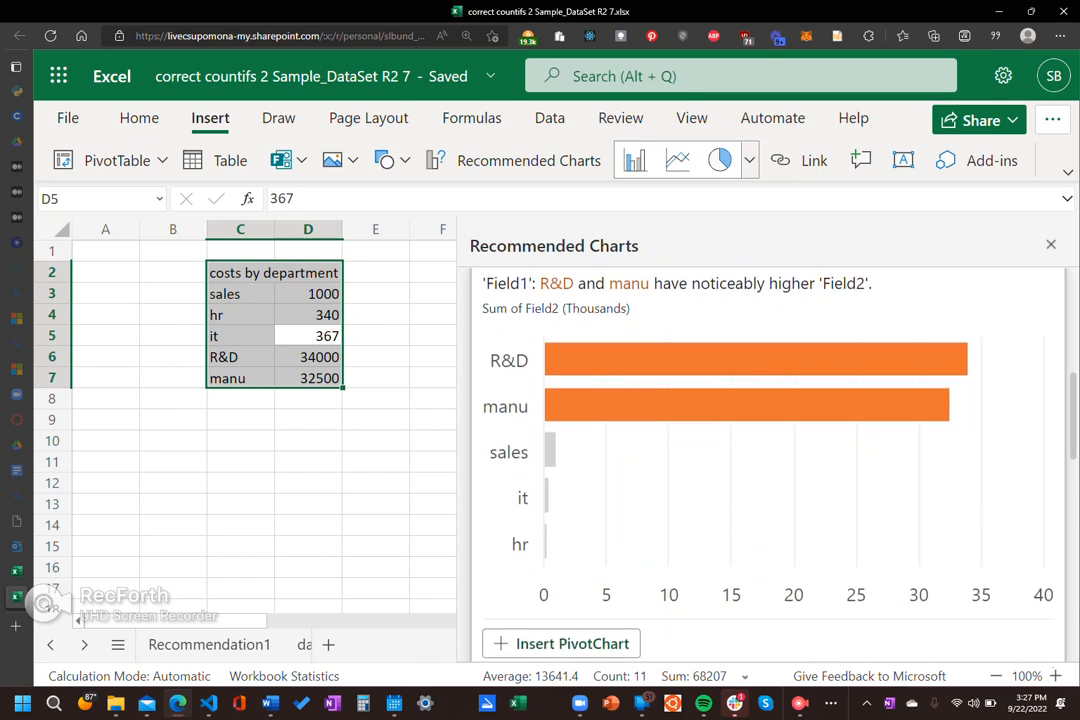
scroll(768, 450, "down", 5)
scroll(768, 450, "up", 1)
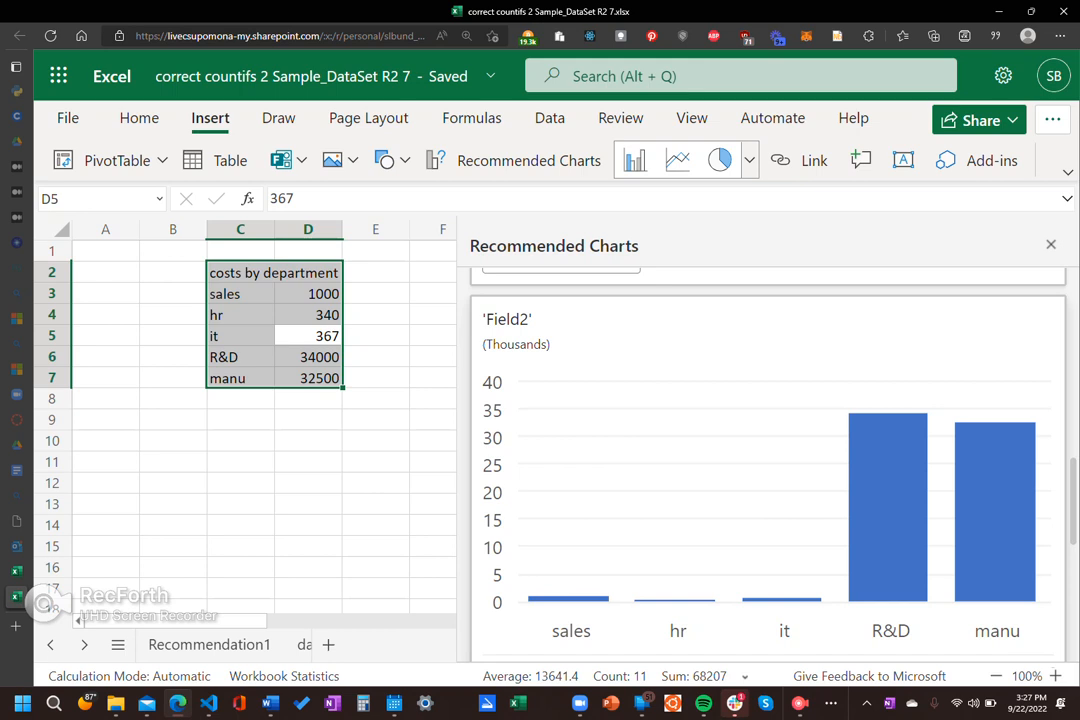
scroll(768, 450, "down", 5)
scroll(768, 450, "down", 8)
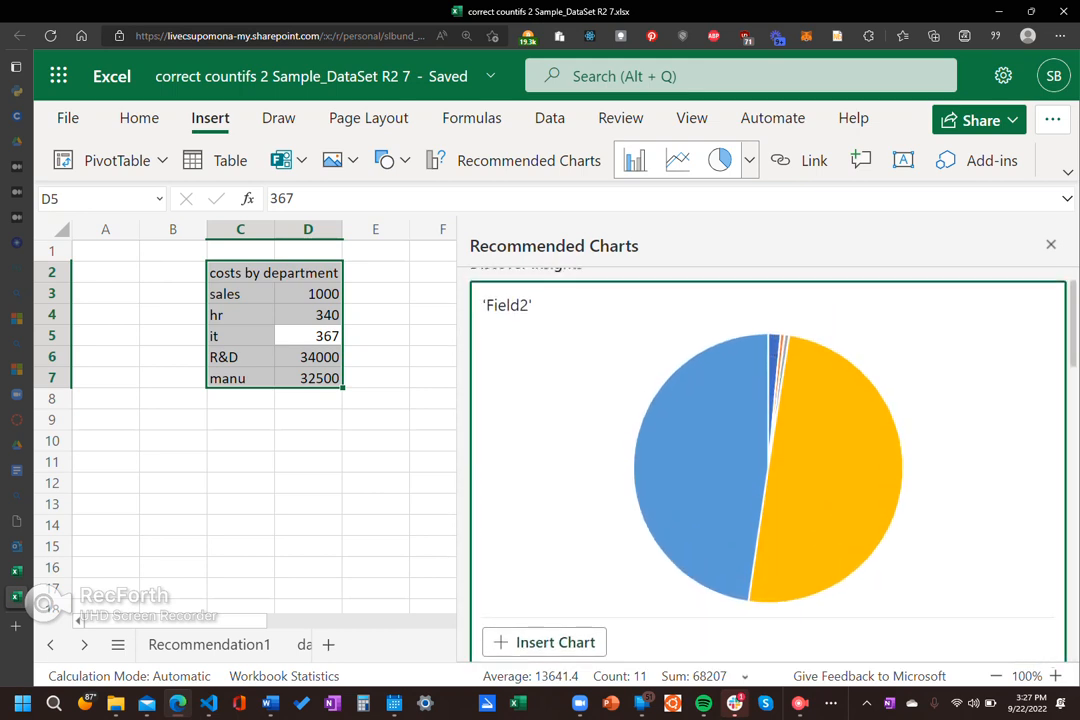
scroll(768, 450, "down", 1)
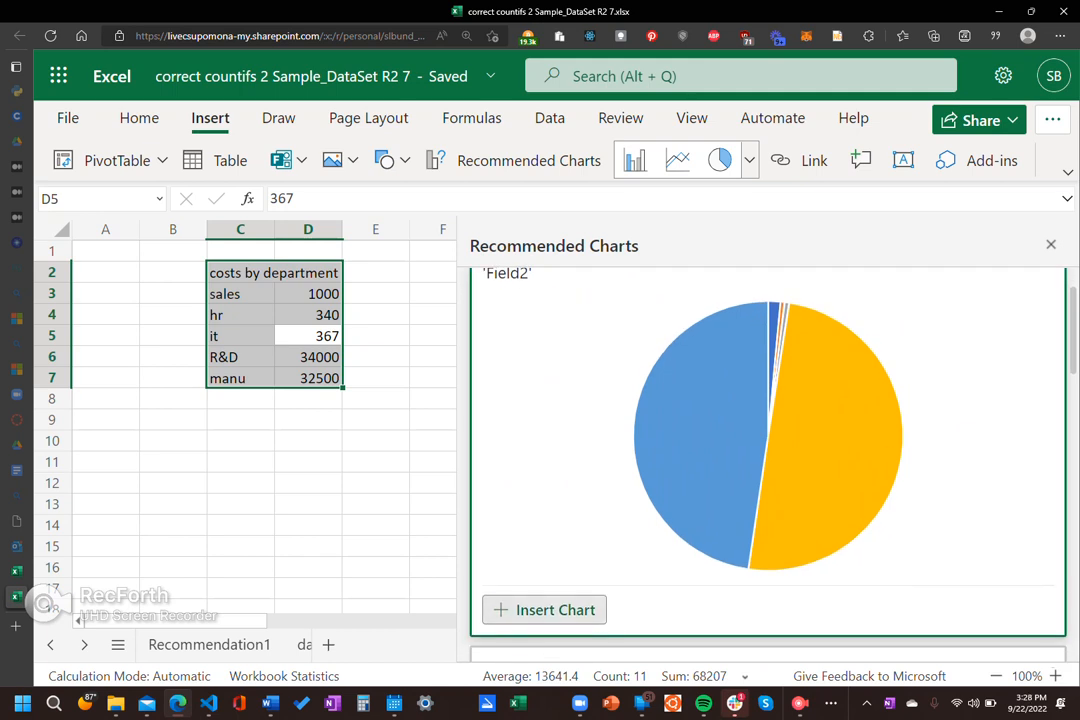
left_click(548, 610)
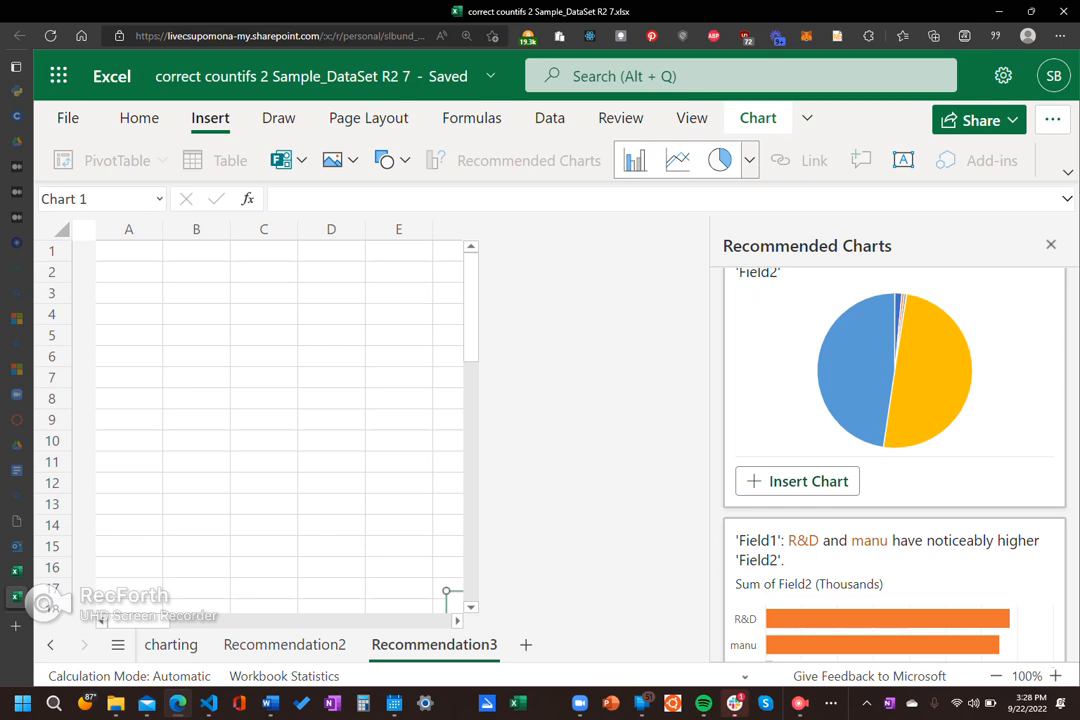
Step: Close the chart recommendations and examine the inserted pie chart and its available options on the Recommendation3 sheet
left_click(165, 644)
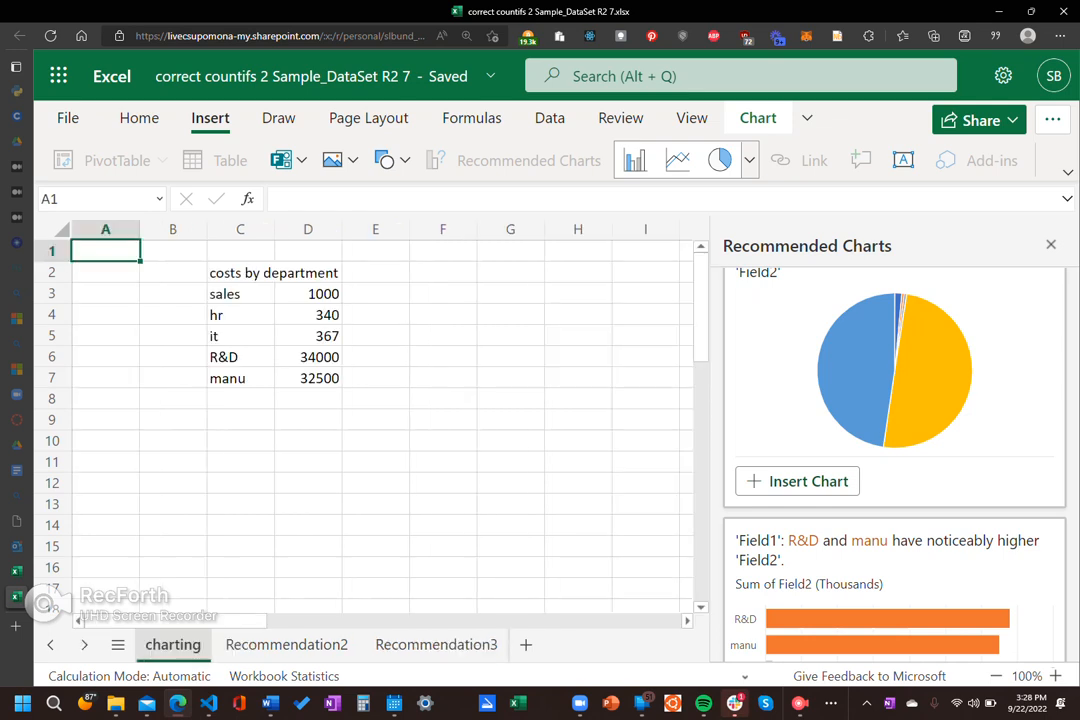
left_click(420, 644)
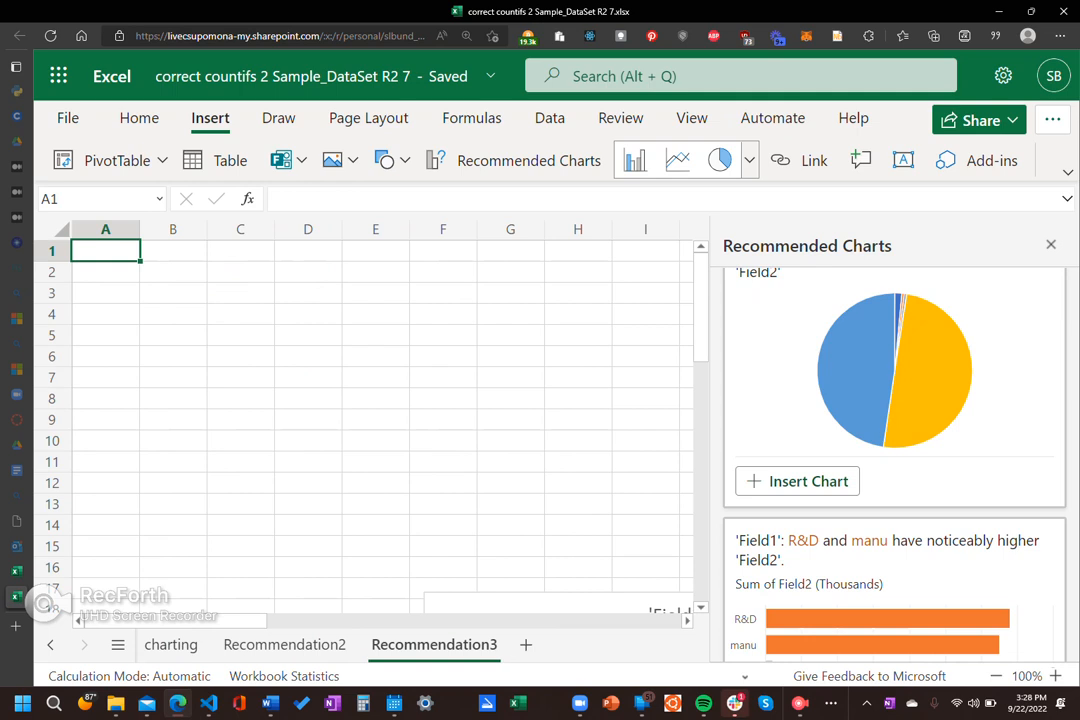
left_click(1051, 244)
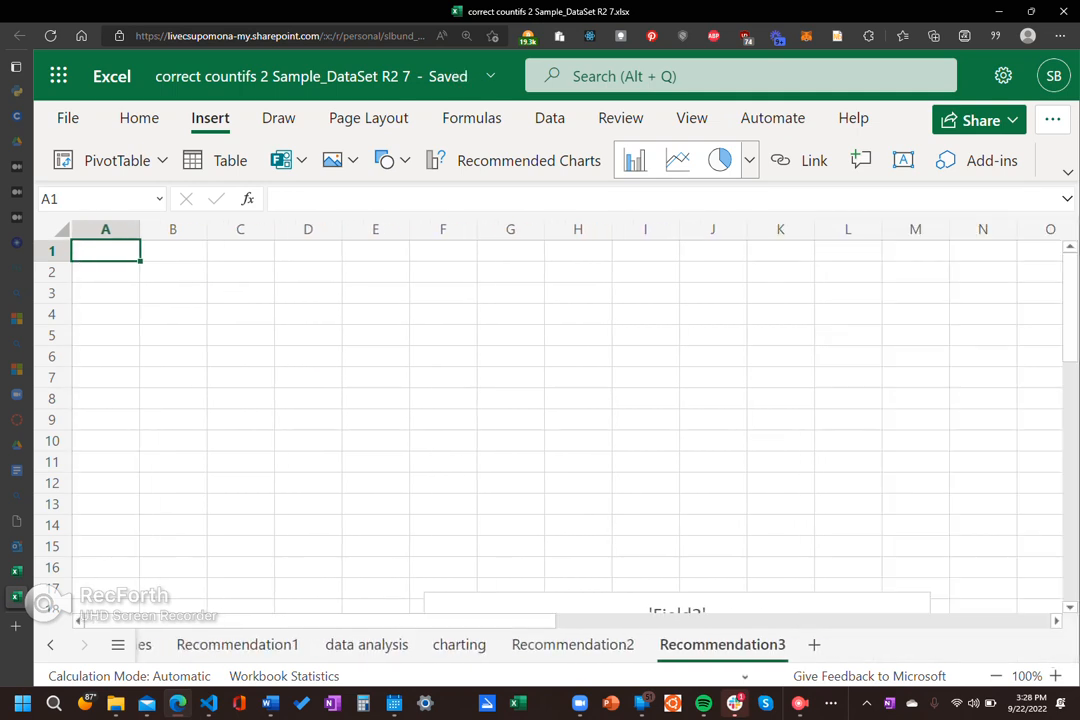
scroll(550, 420, "down", 5)
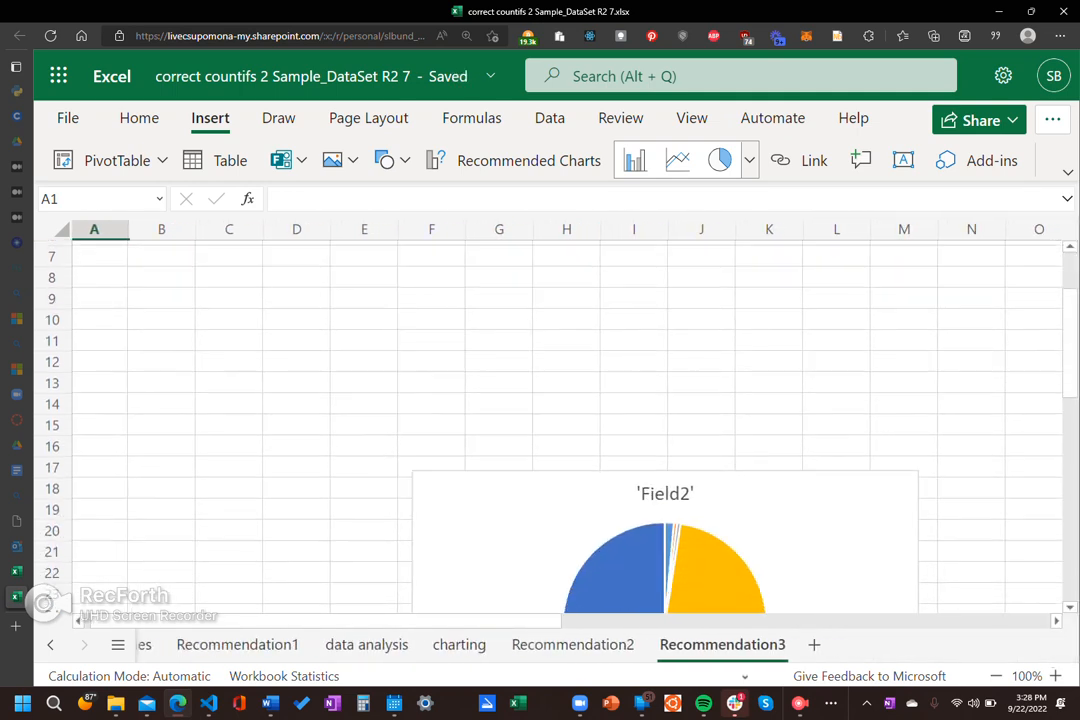
scroll(550, 420, "right", 1)
scroll(555, 425, "down", 1)
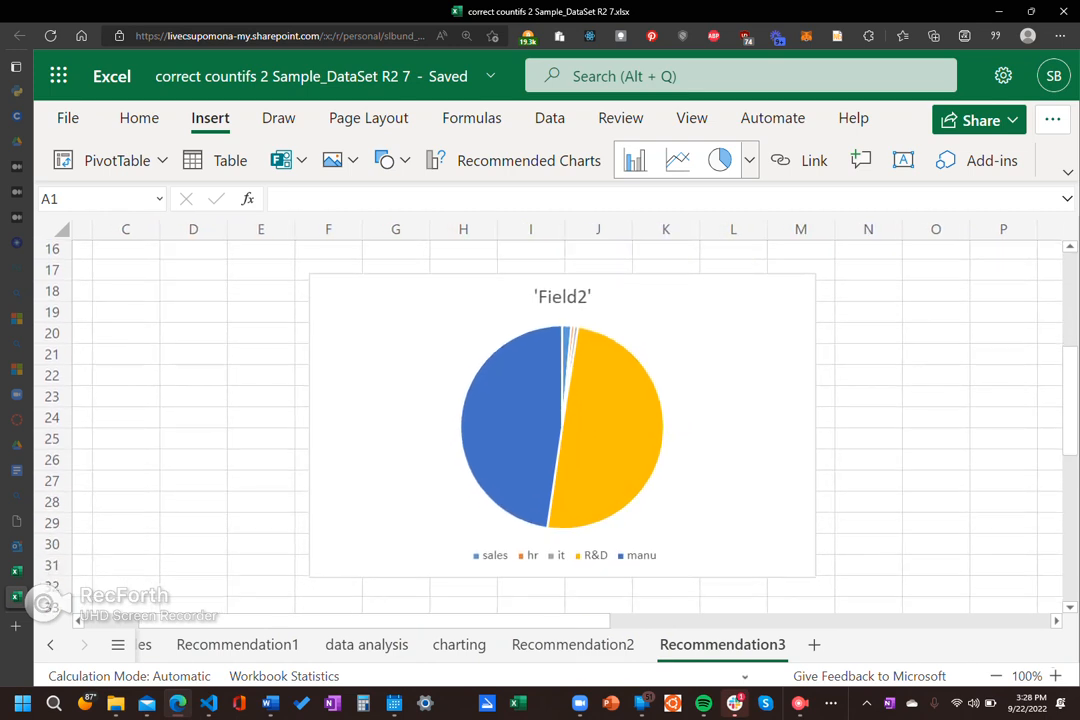
left_click(562, 425)
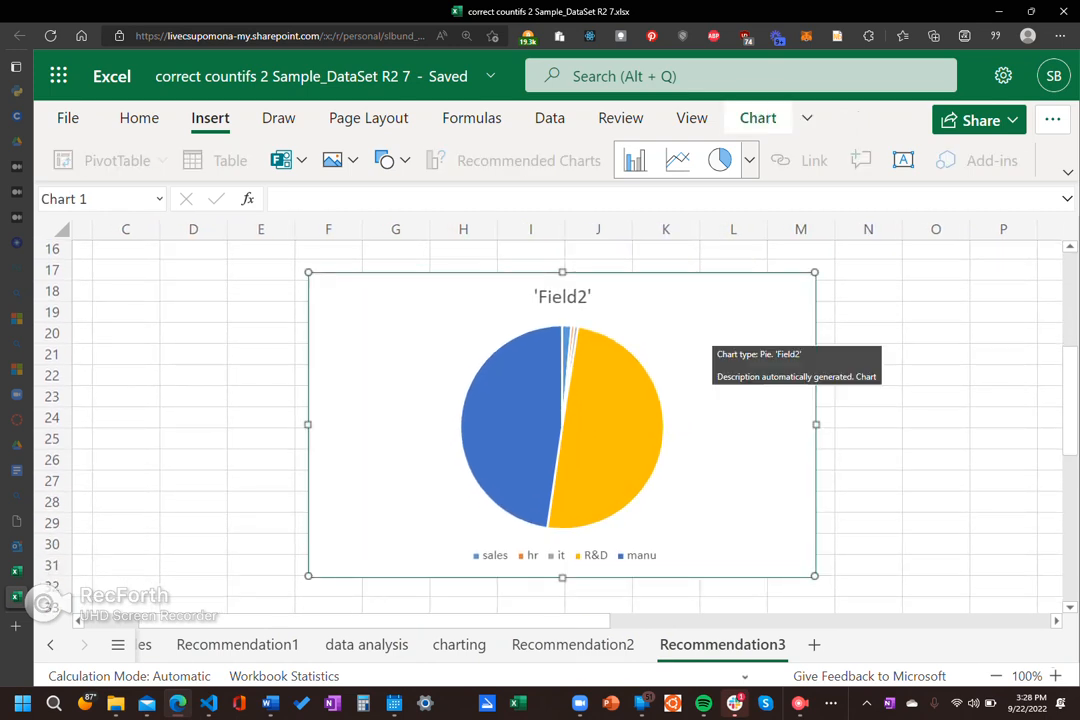
right_click(705, 341)
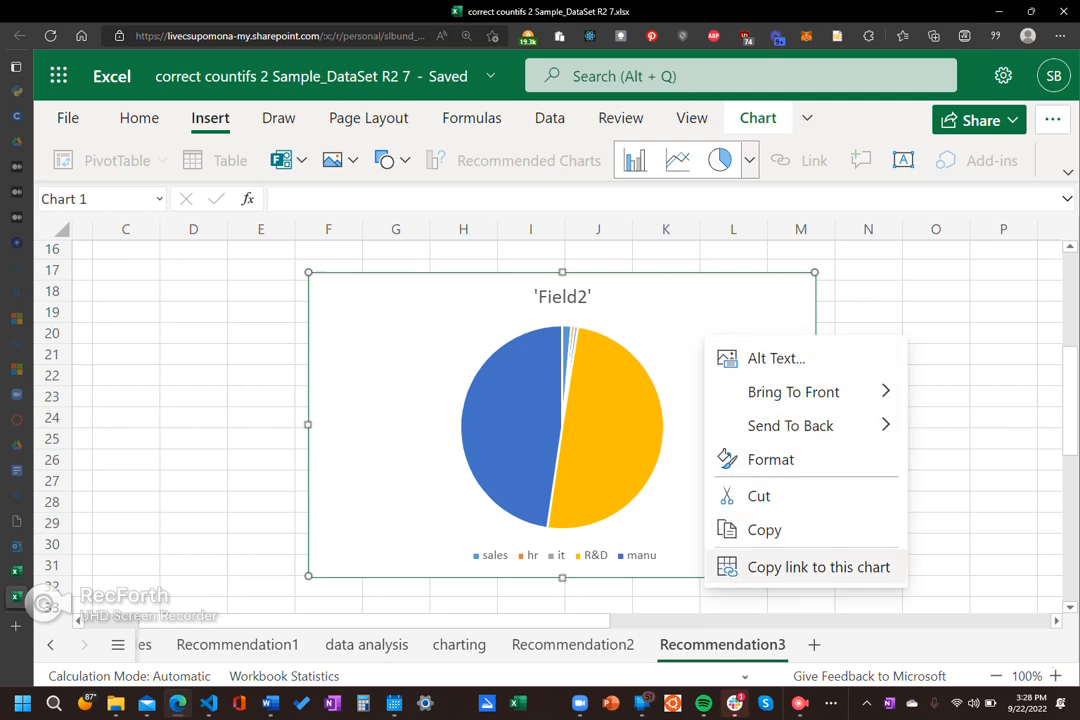
key("Escape")
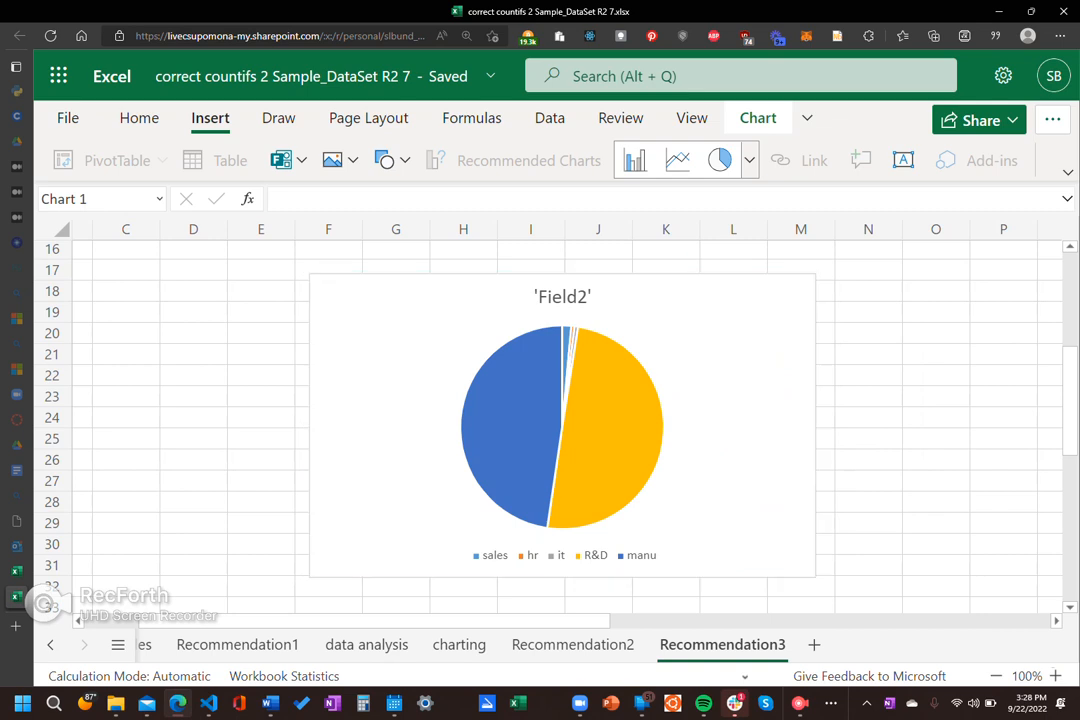
left_click(936, 438)
Step: Return to the charting sheet and highlight the department cost data in C3 to D7
left_click(459, 644)
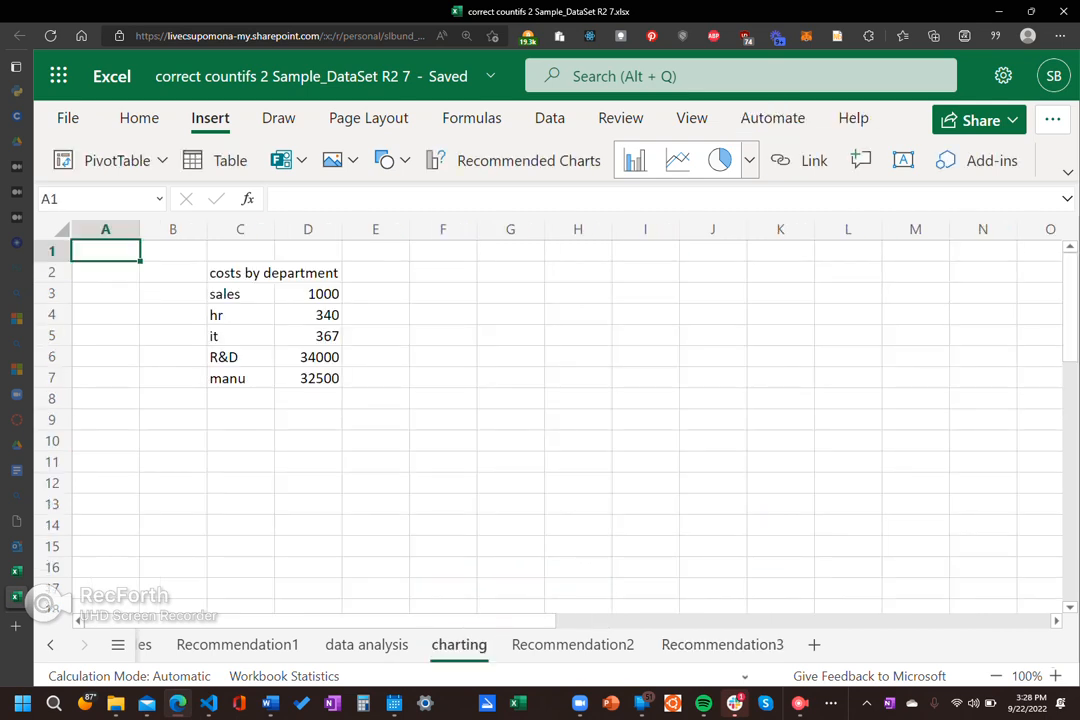
left_click_drag(240, 294, 311, 379)
left_click(375, 419)
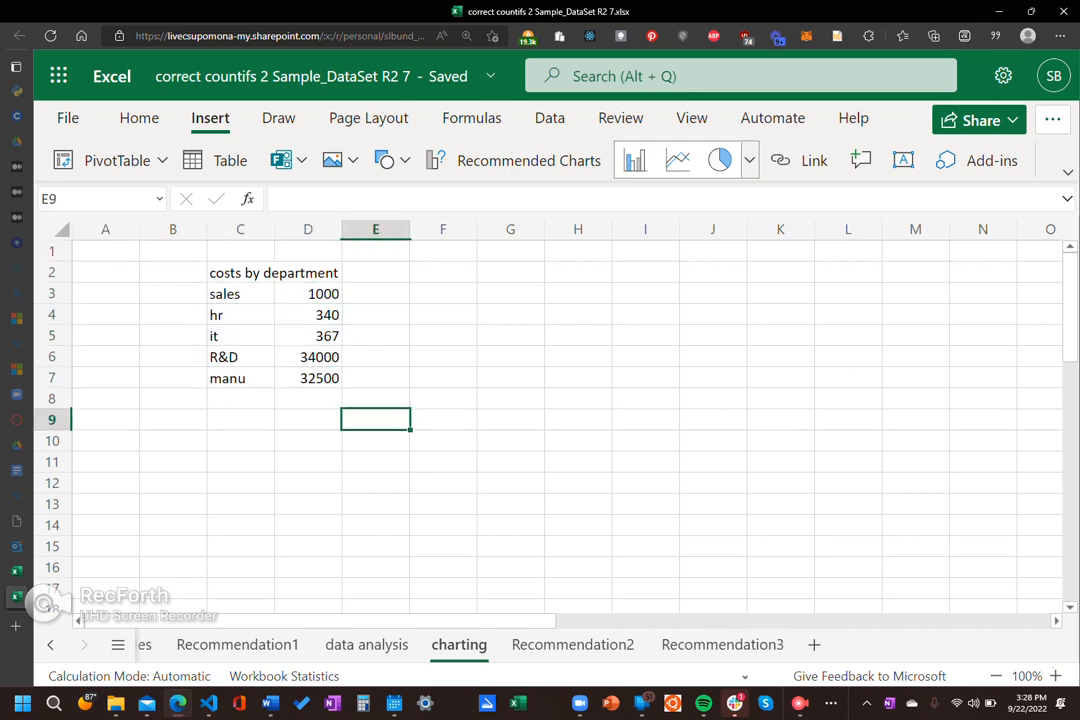
left_click(240, 336)
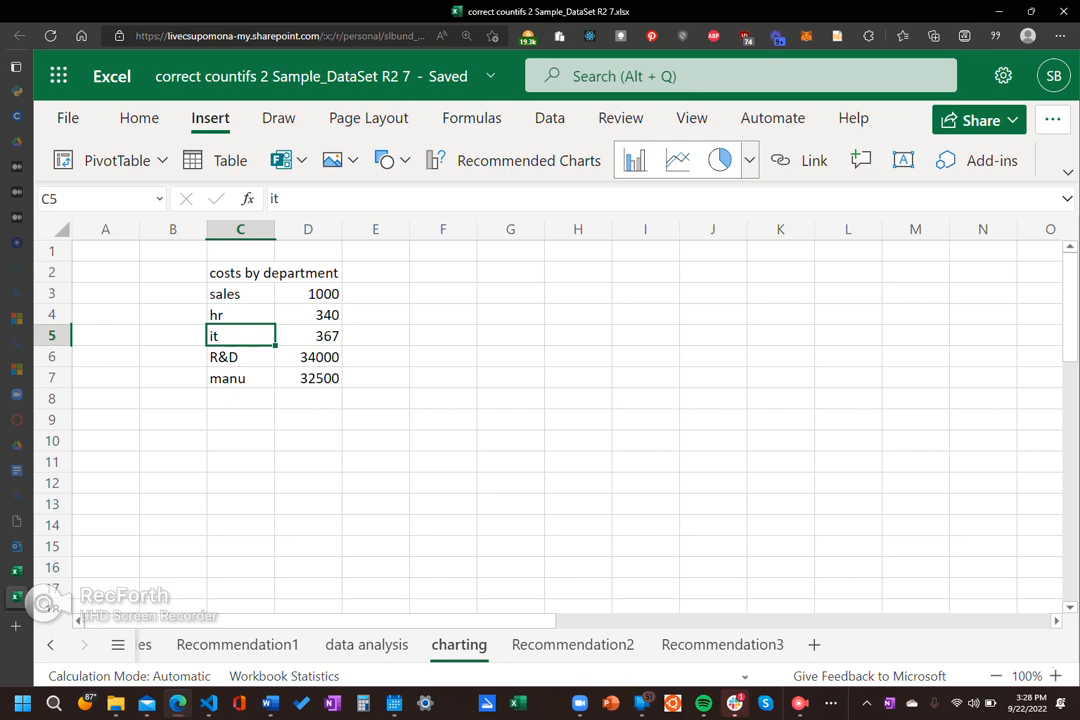
left_click_drag(240, 294, 318, 379)
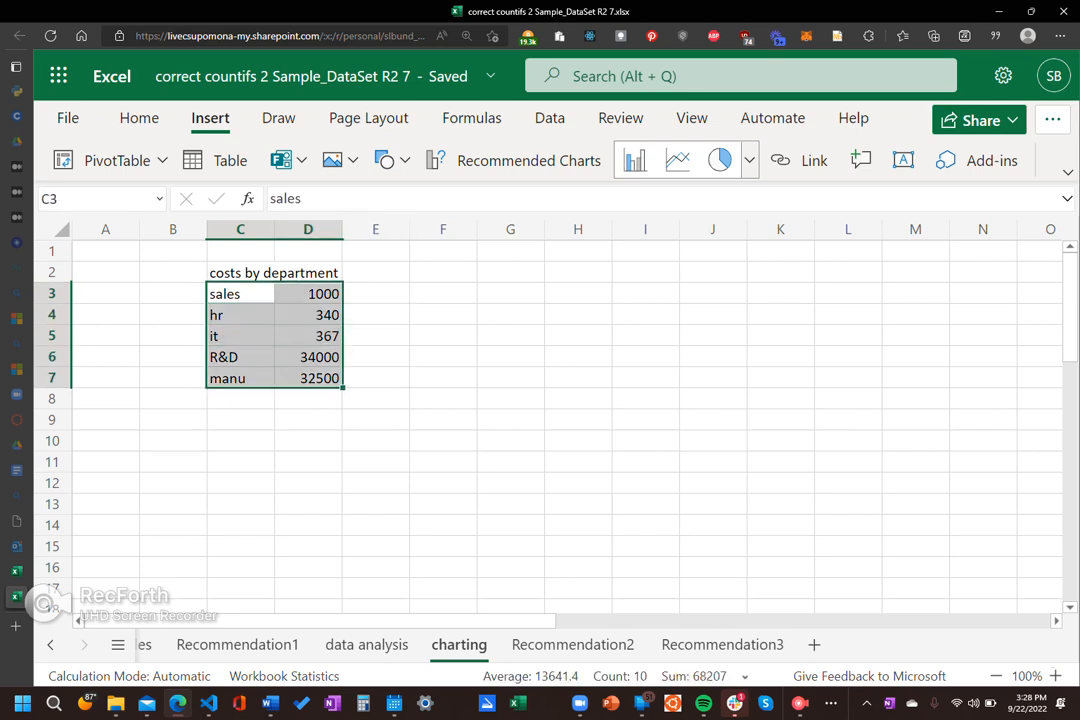
left_click(376, 483)
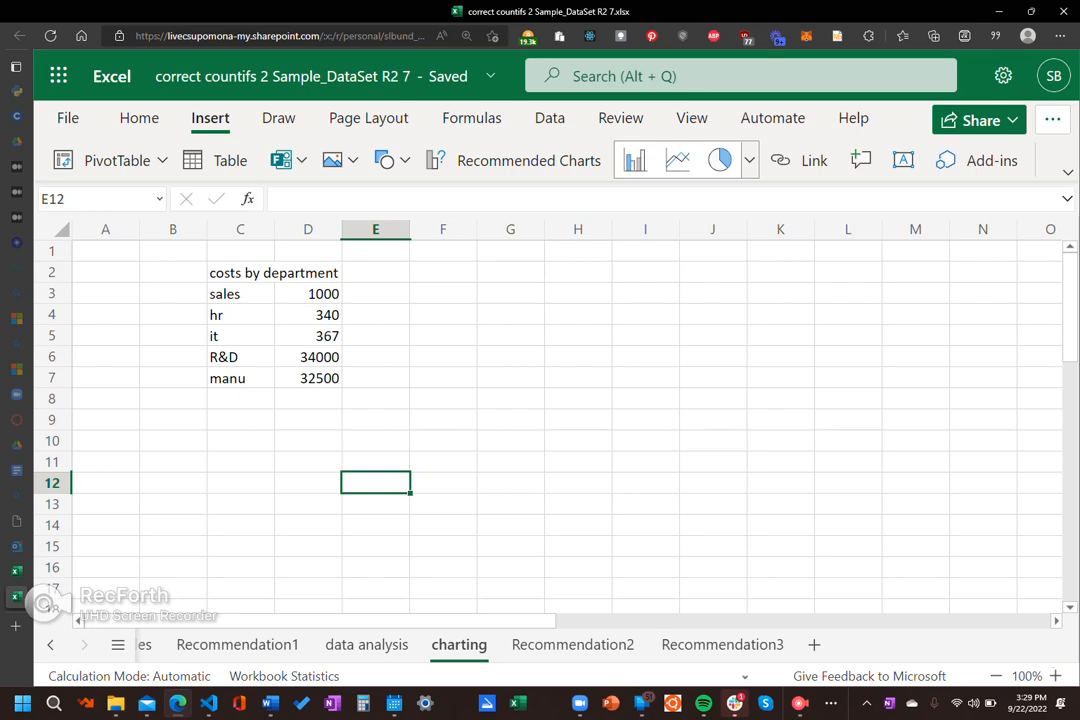
right_click(392, 230)
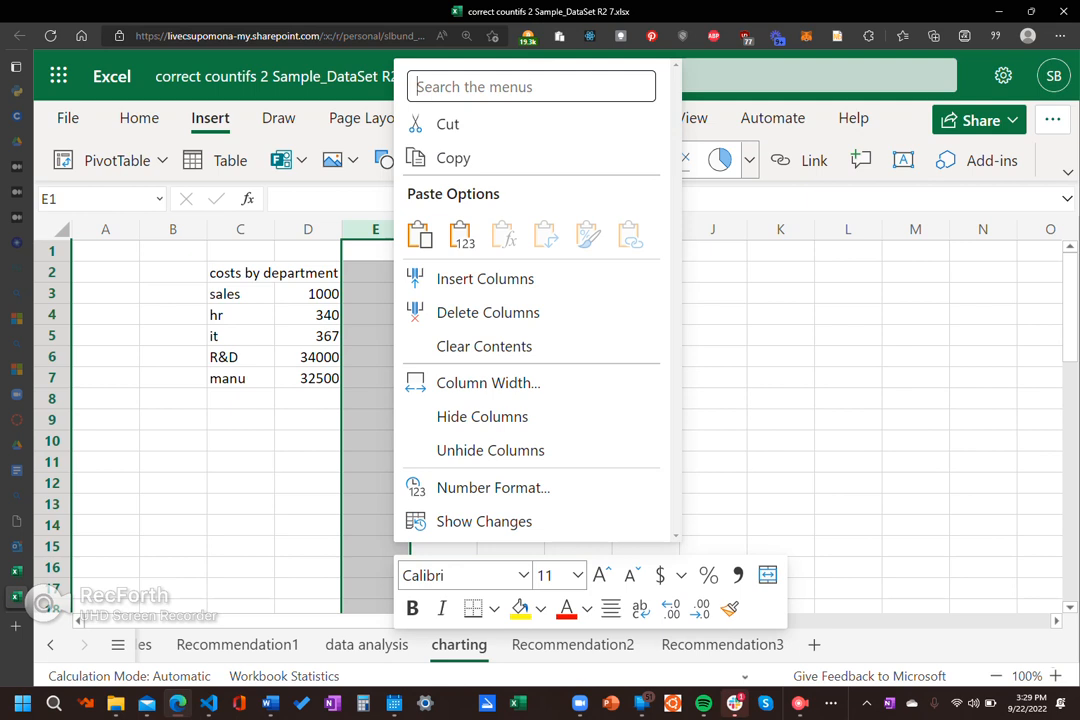
key("Escape")
left_click(173, 462)
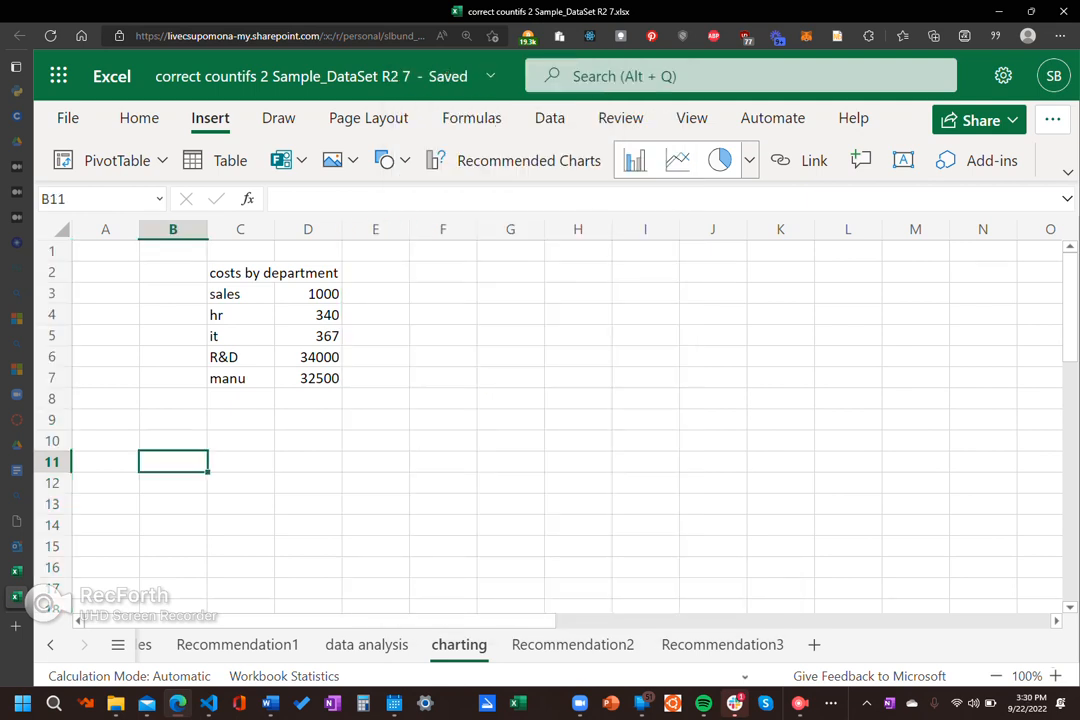
left_click_drag(240, 294, 308, 378)
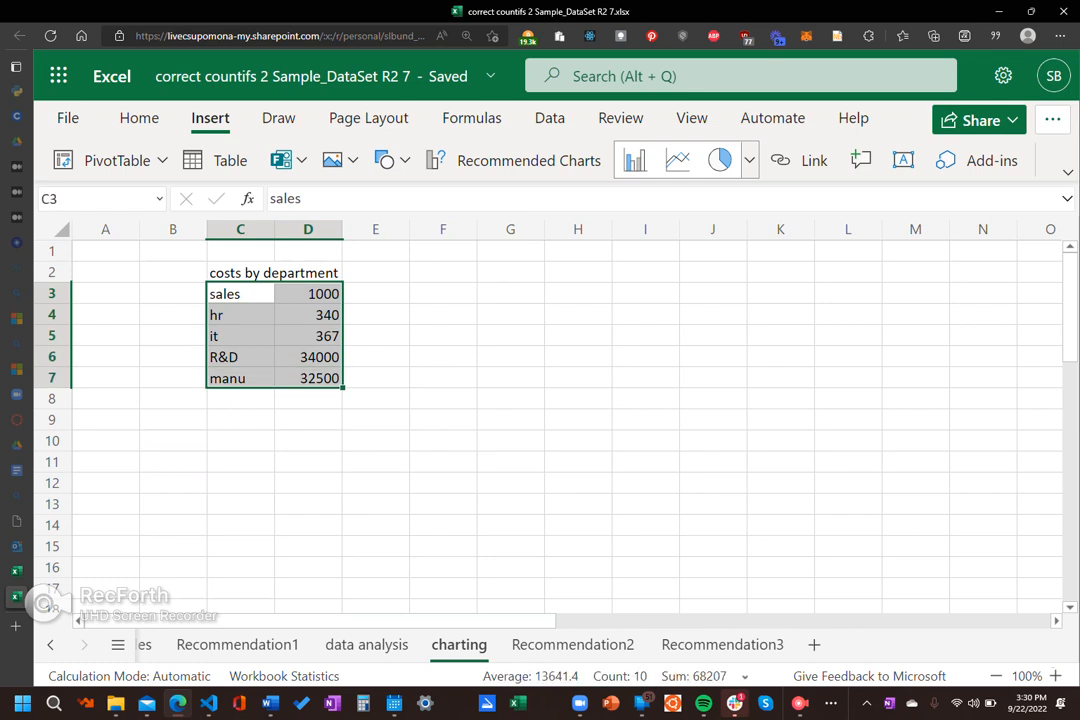
left_click(443, 462)
left_click_drag(240, 294, 308, 378)
left_click(443, 441)
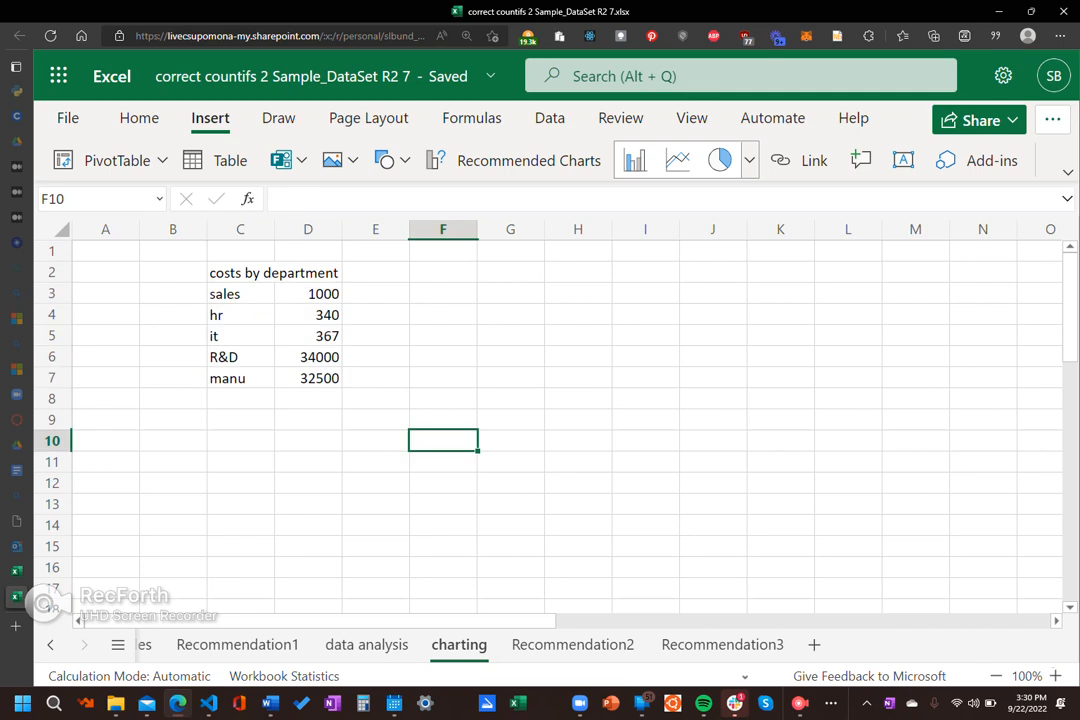
left_click_drag(308, 294, 308, 399)
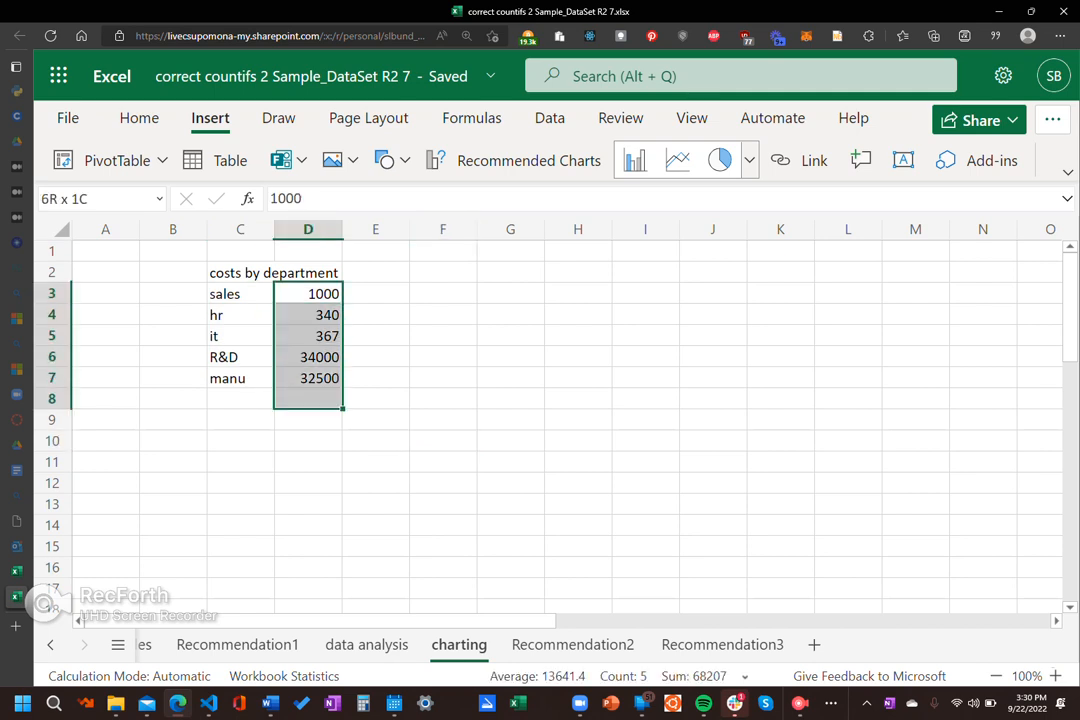
left_click(443, 420)
Step: Try a 100% stacked column chart on the department cost data and delete it
left_click(308, 336)
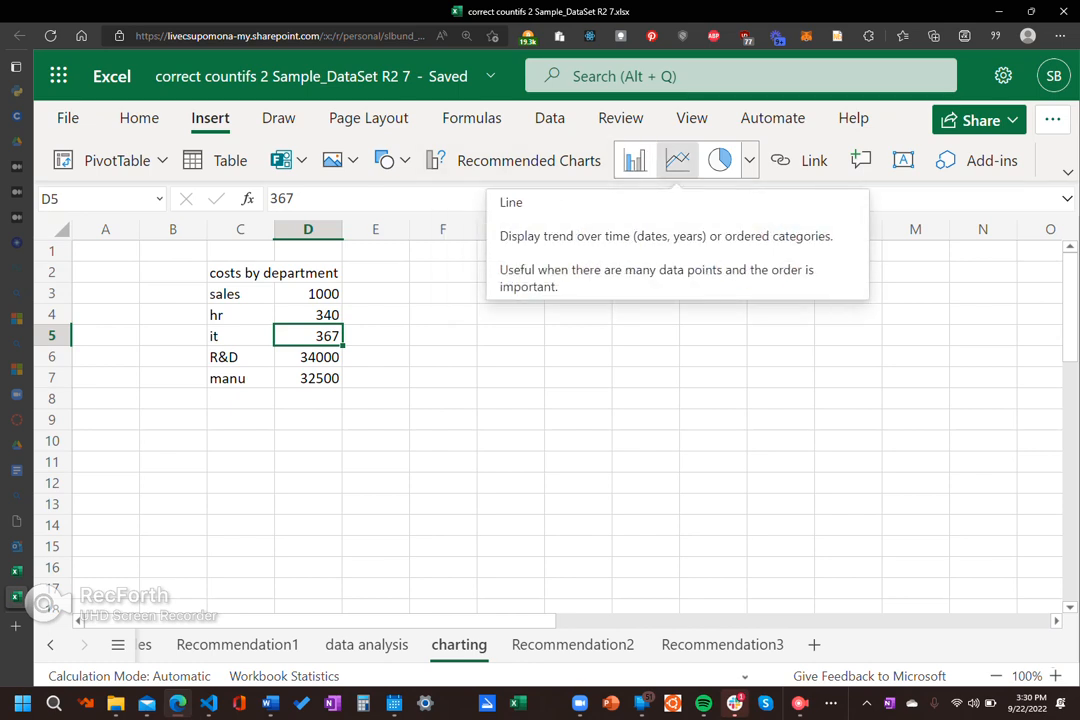
left_click(749, 160)
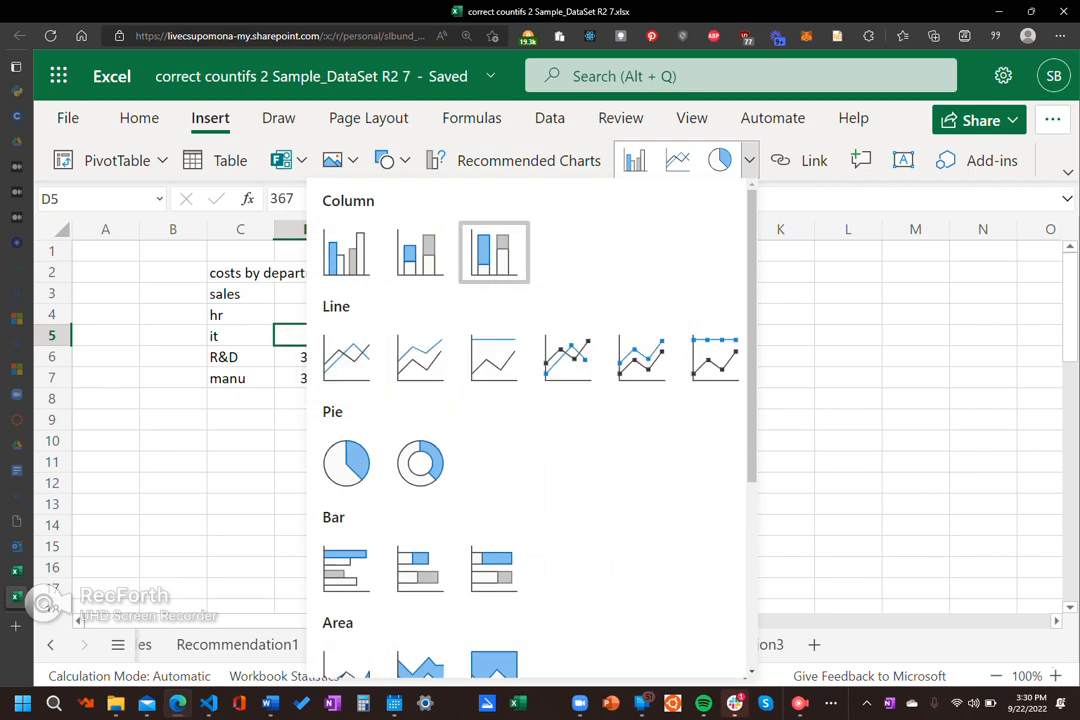
left_click(494, 252)
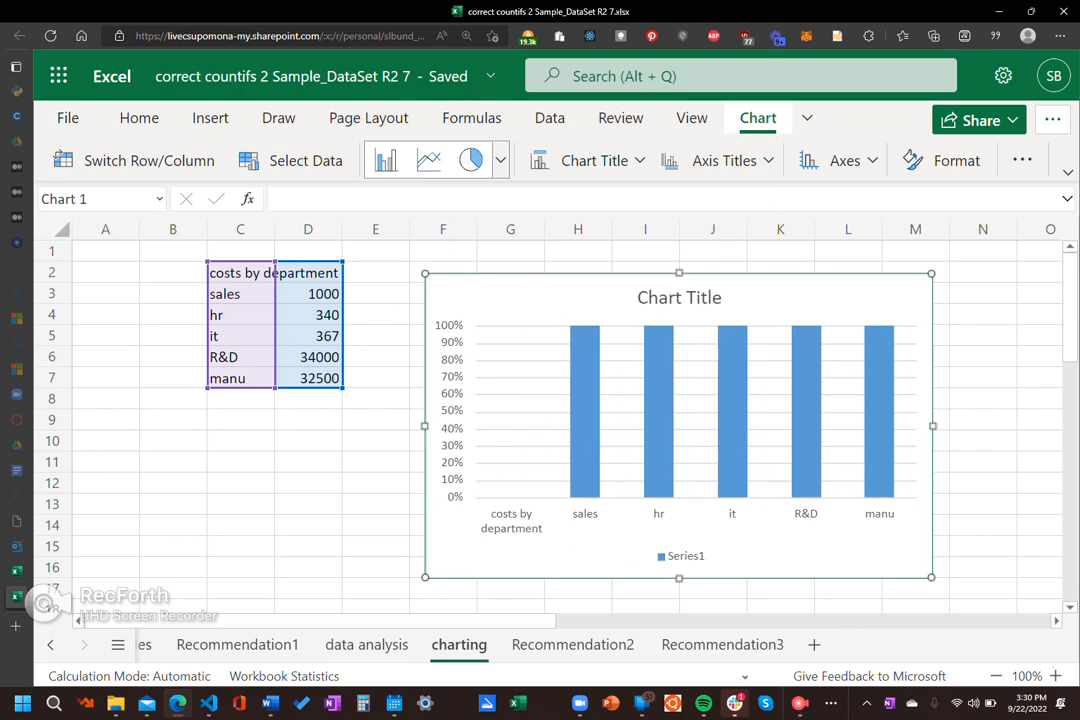
key("Delete")
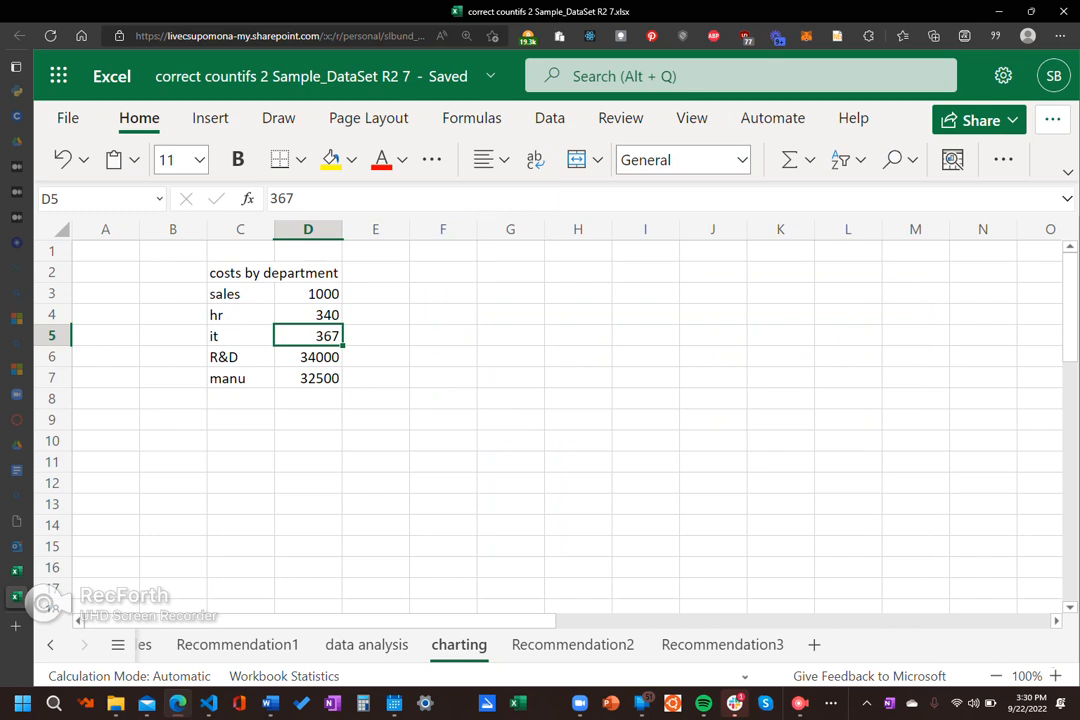
Step: Compare the recommended charts for the department cost data and insert the suggested pie chart
left_click(210, 118)
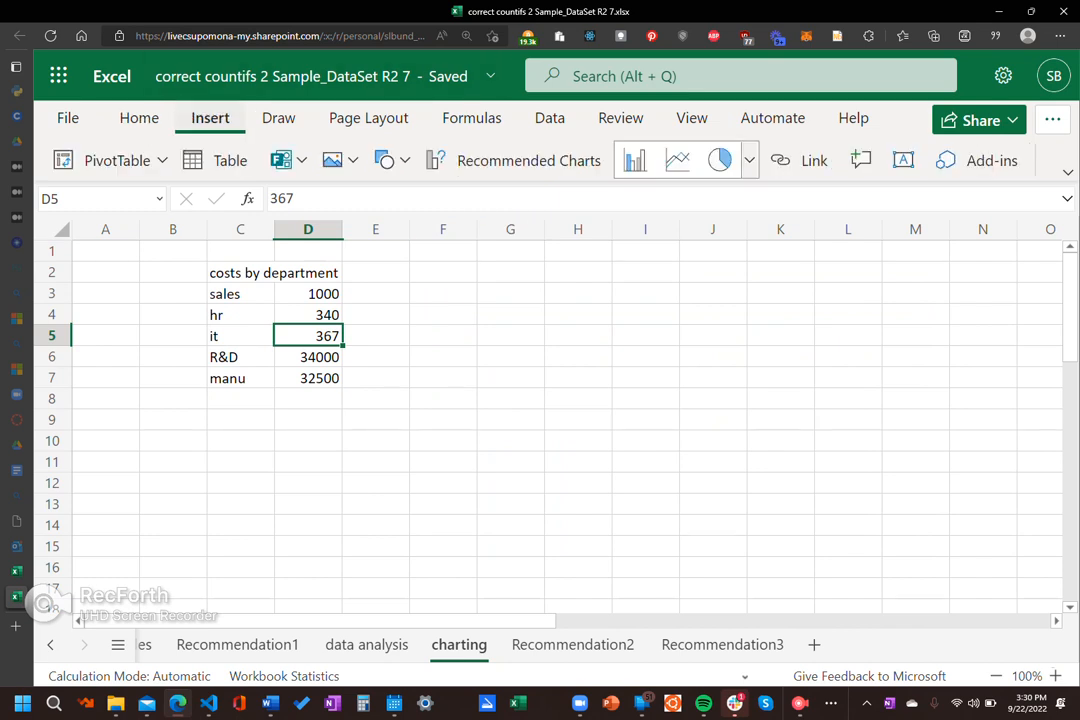
left_click(515, 160)
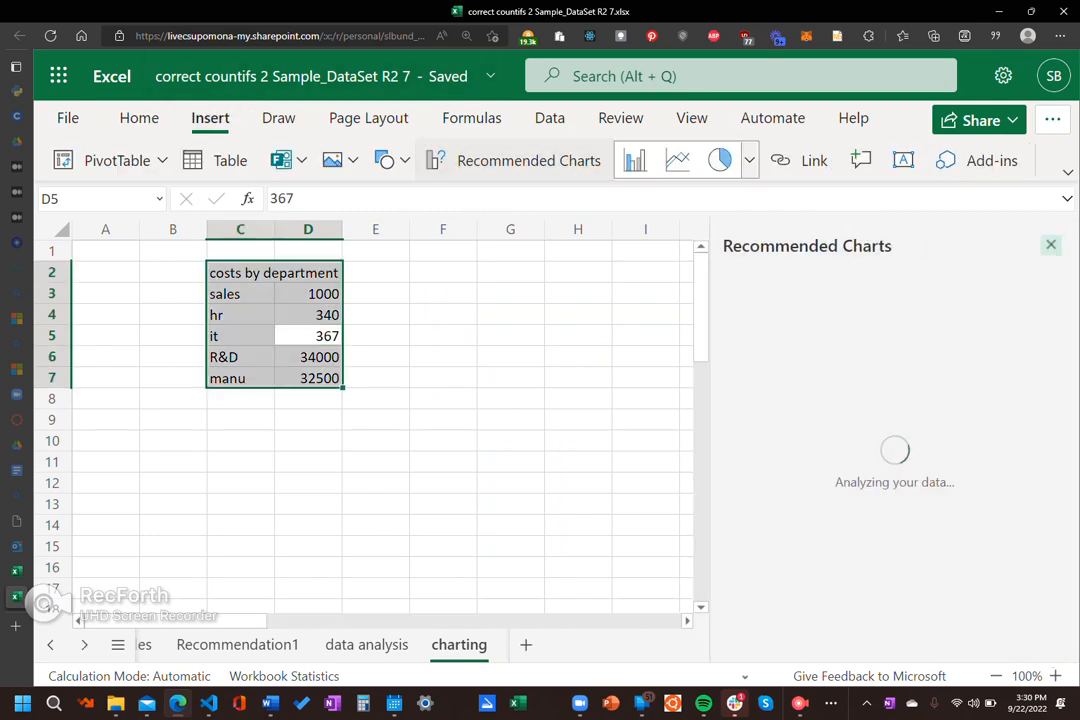
left_click_drag(709, 440, 432, 440)
scroll(756, 450, "down", 1)
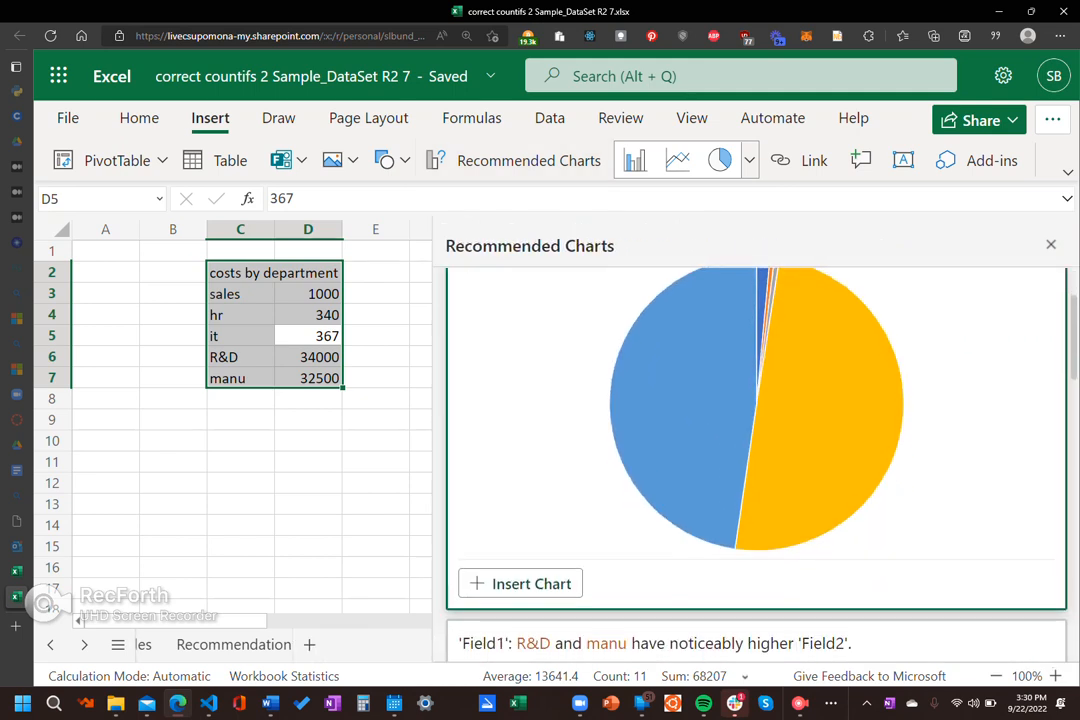
scroll(756, 450, "down", 3)
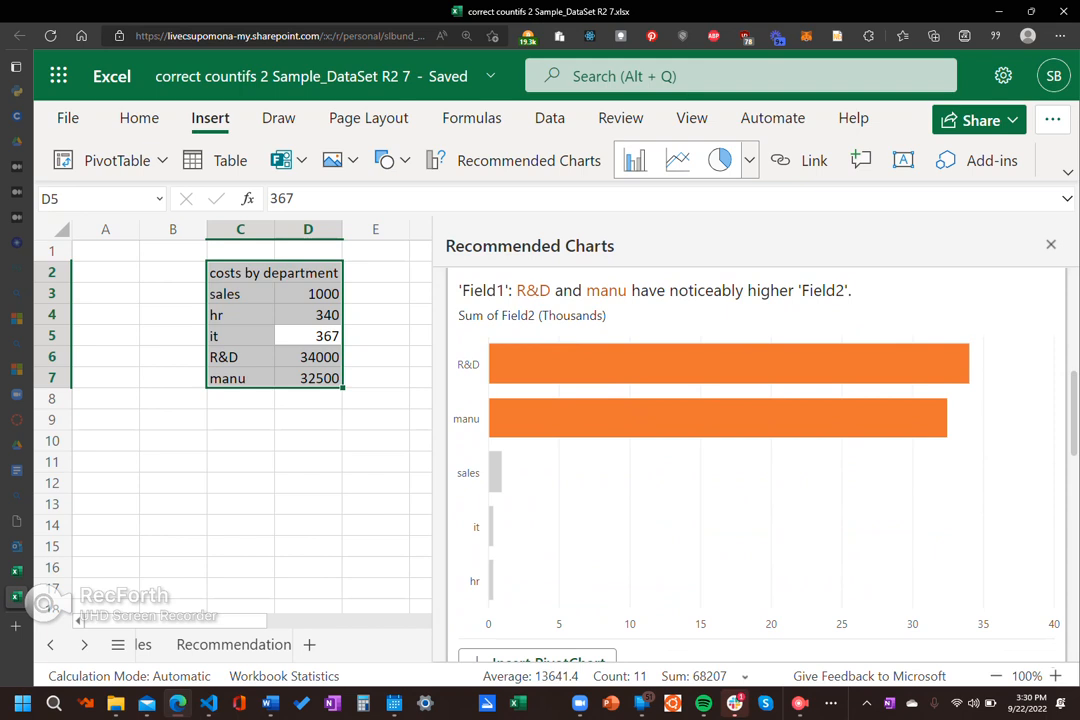
scroll(756, 450, "down", 5)
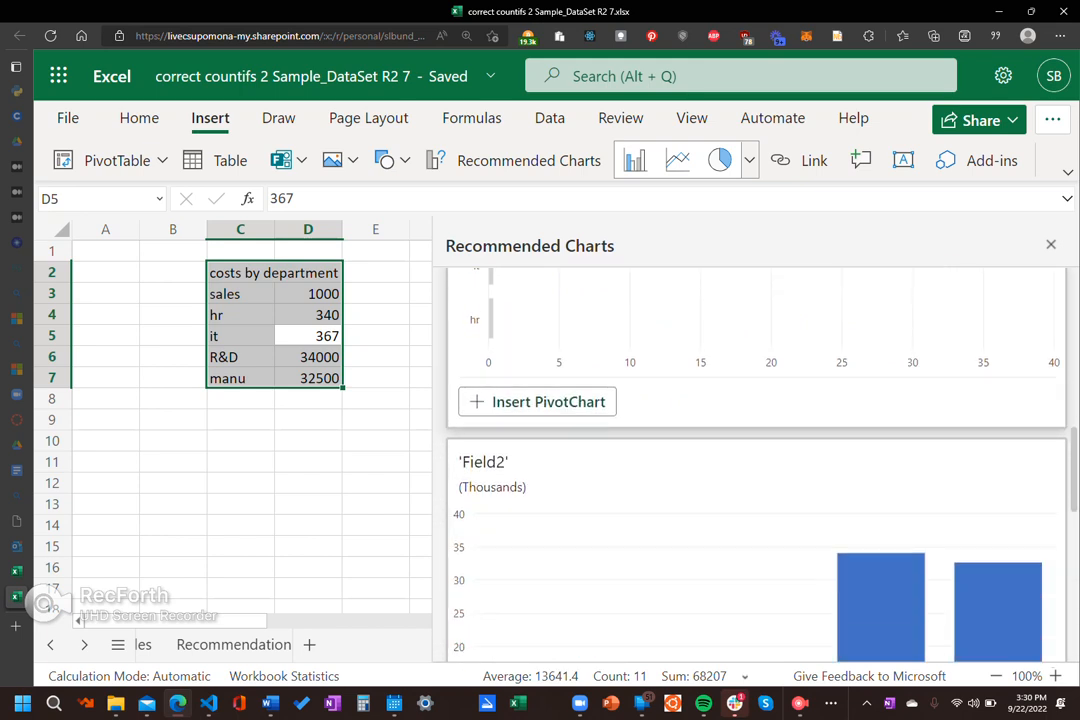
scroll(756, 450, "down", 5)
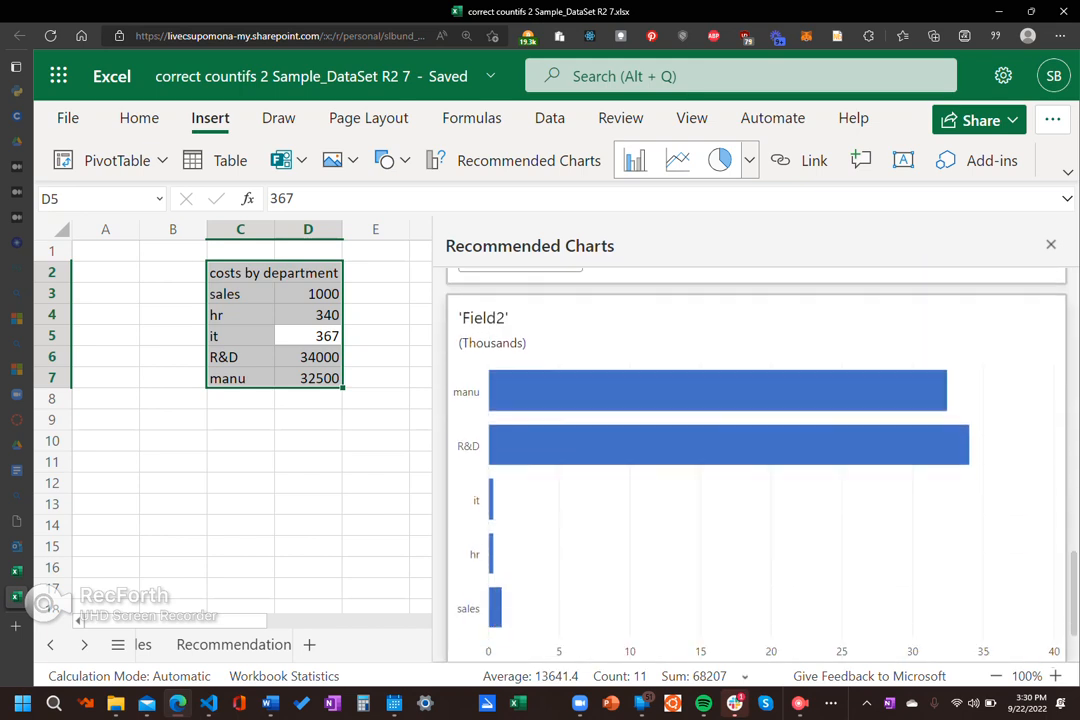
scroll(756, 450, "down", 1)
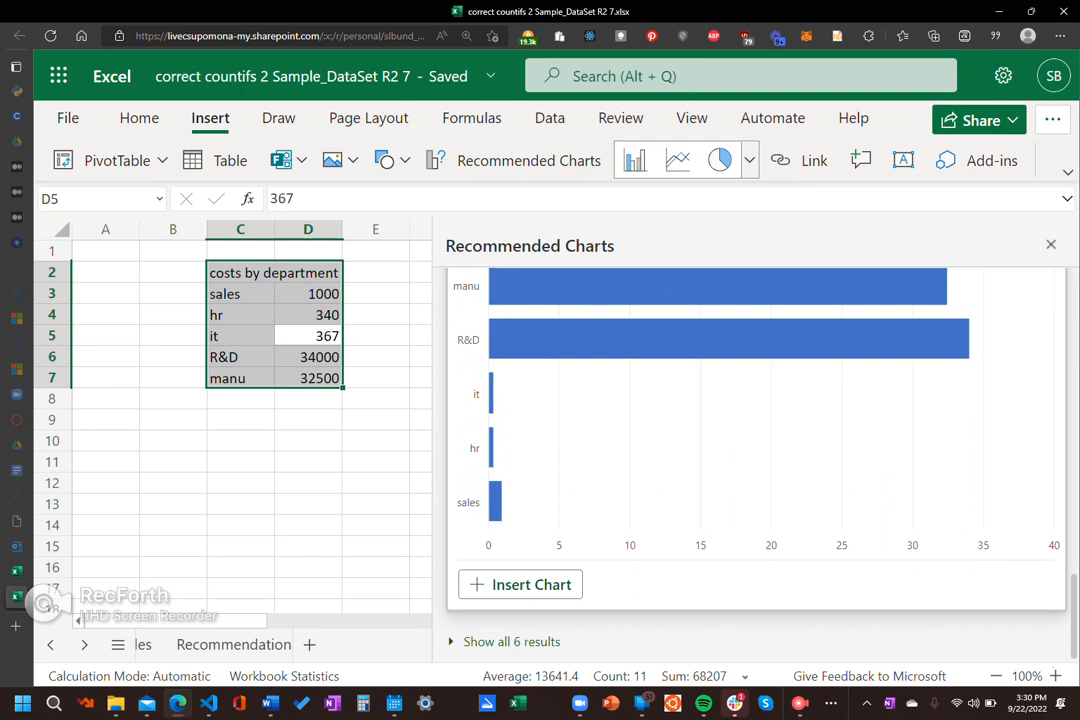
scroll(756, 450, "up", 10)
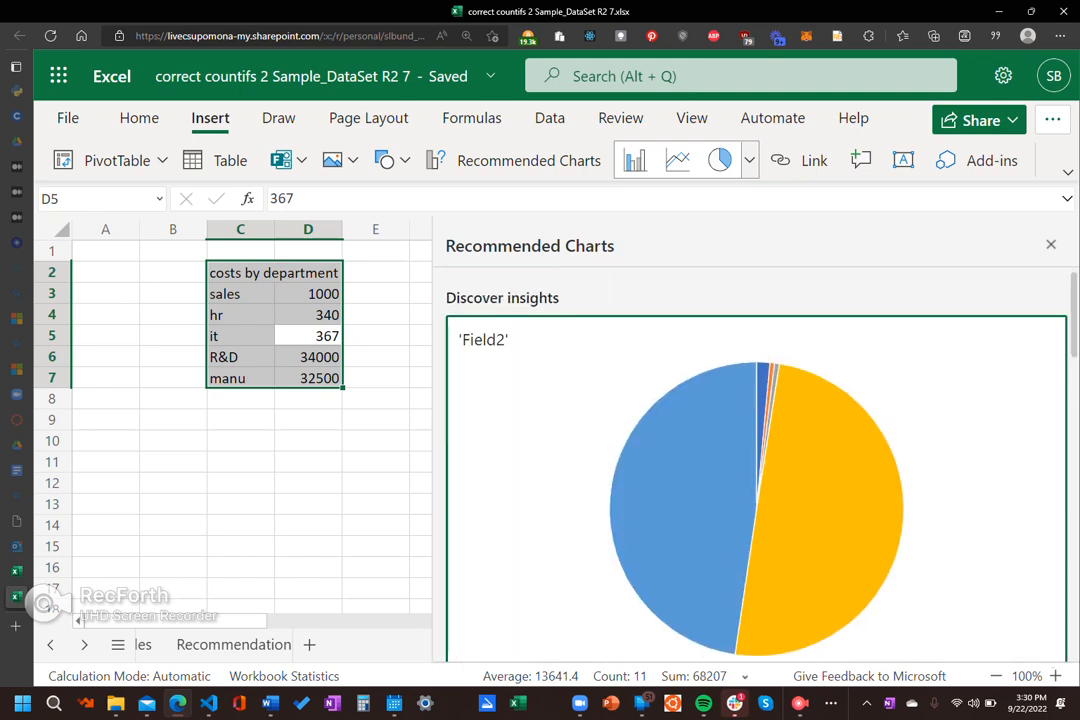
scroll(756, 460, "down", 1)
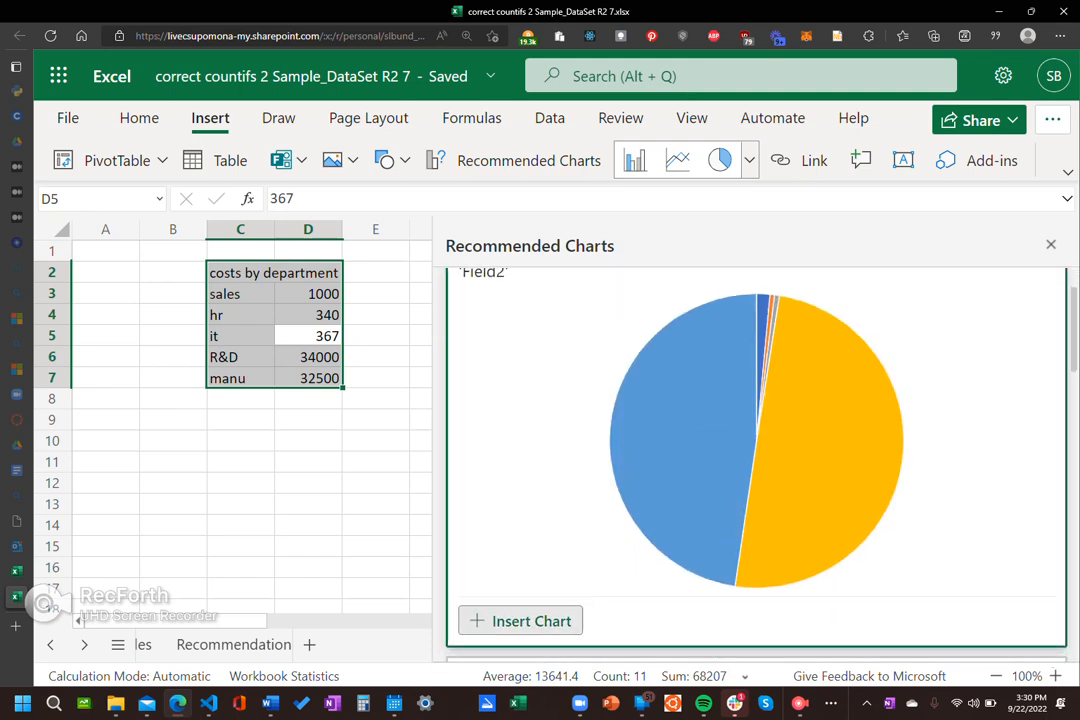
scroll(756, 460, "down", 1)
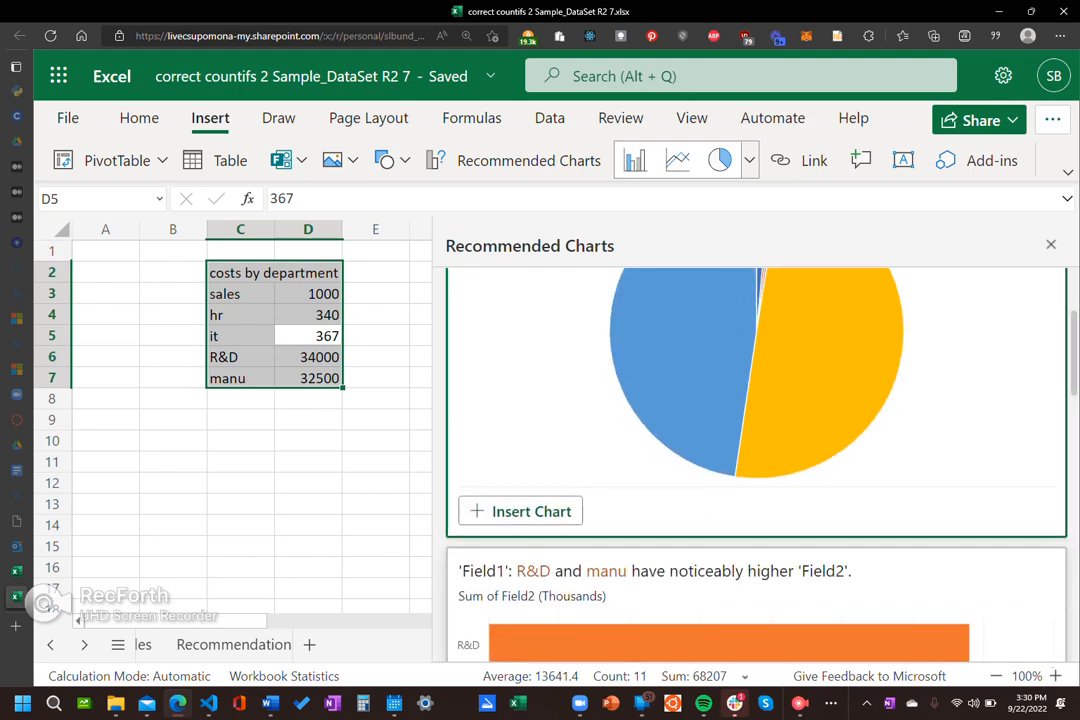
left_click(528, 511)
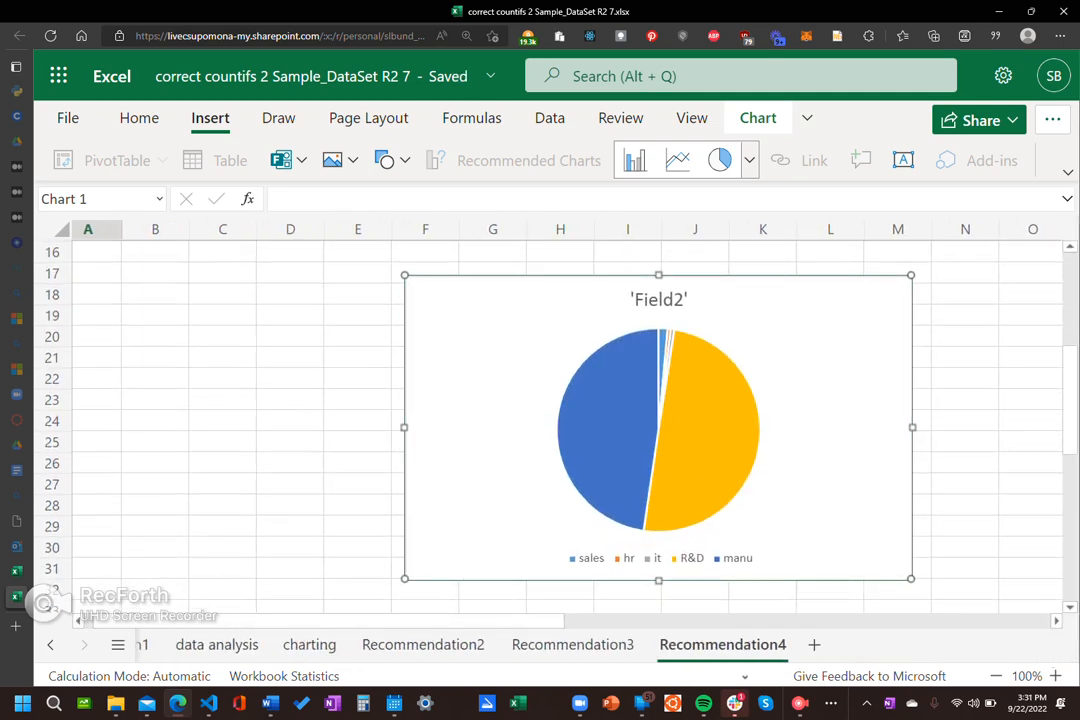
Step: Examine the new pie chart, then look through the charting, Recommendation2 and Recommendation3 sheets
scroll(803, 530, "right", 3)
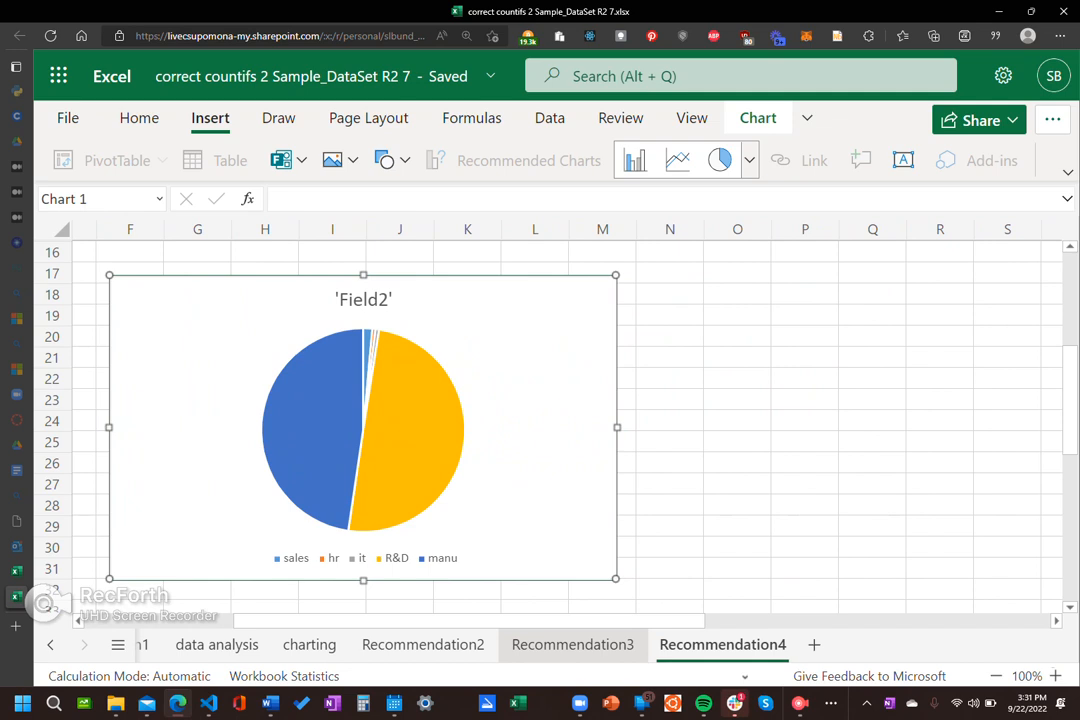
left_click(309, 644)
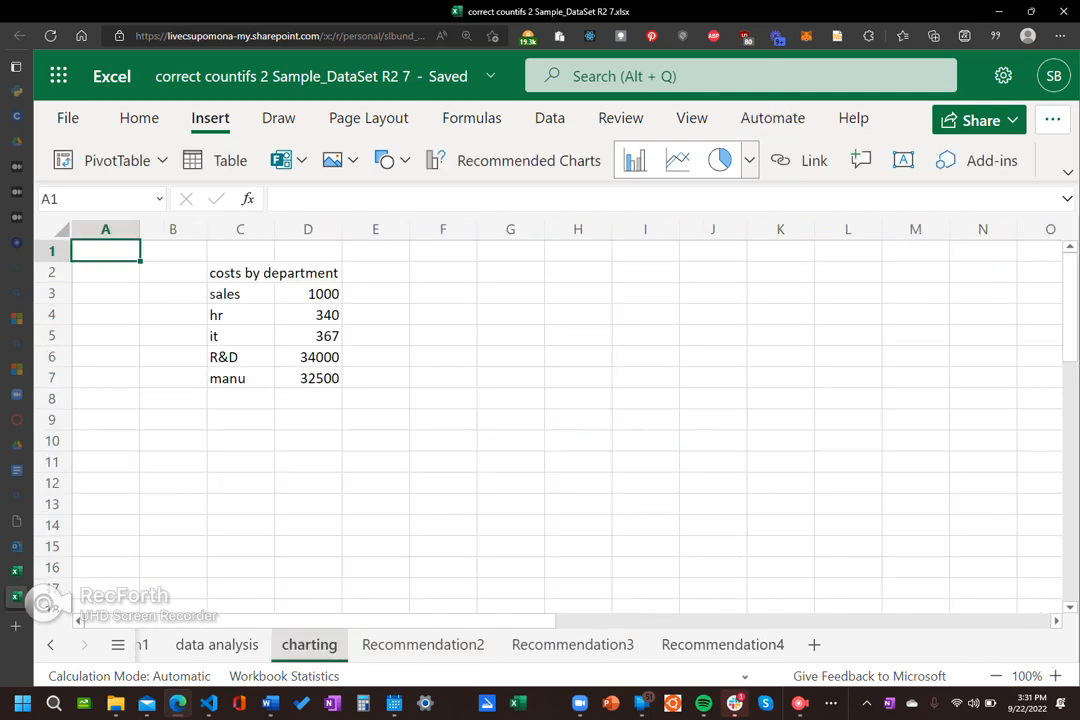
left_click(423, 644)
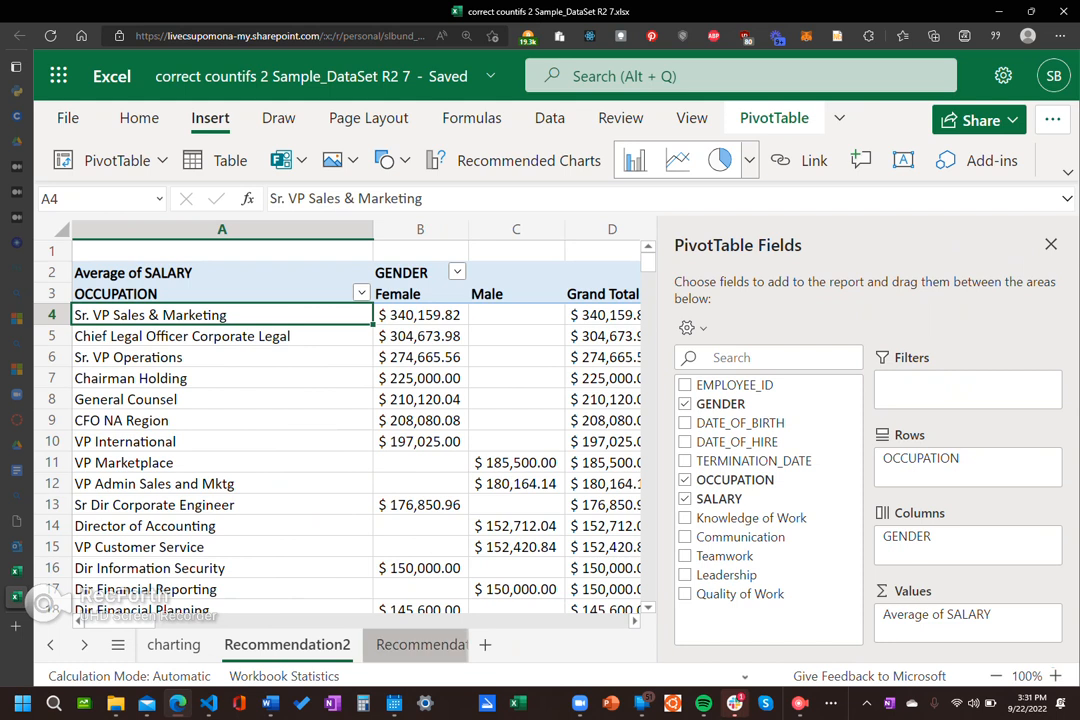
left_click(421, 644)
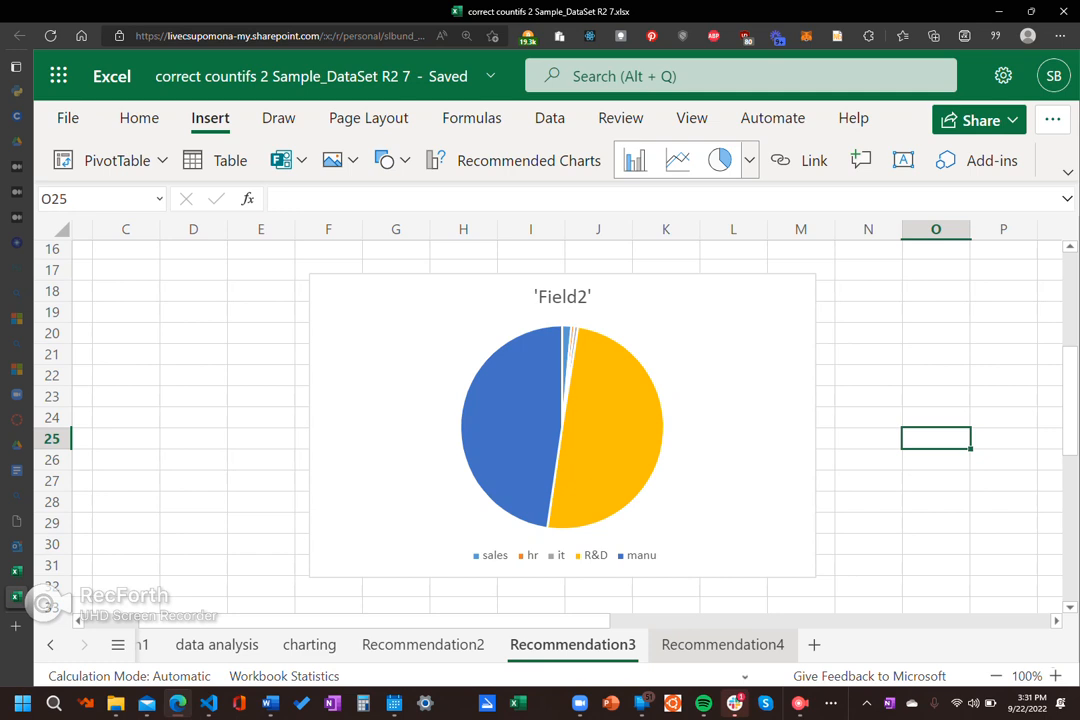
Step: Open the name of the Recommendation4 sheet for renaming and select the whole existing name
double_click(722, 644)
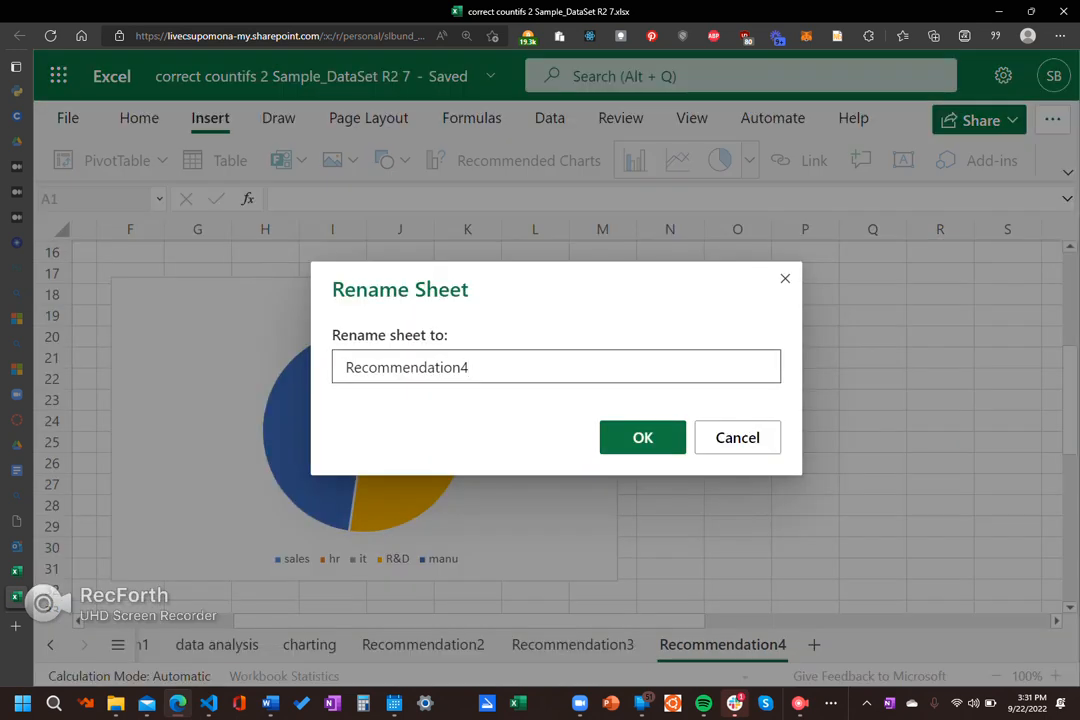
key("ctrl+a")
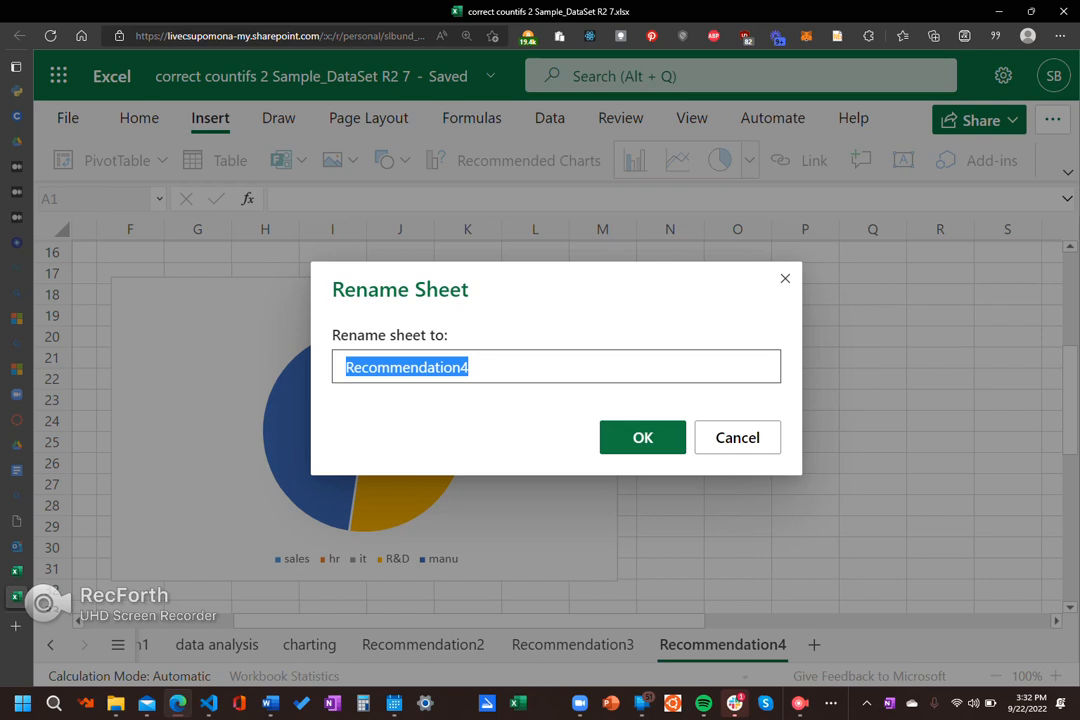
Step: Rename the Recommendation4 sheet as "final chart"
left_click(469, 367)
double_click(469, 367)
key("BackSpace")
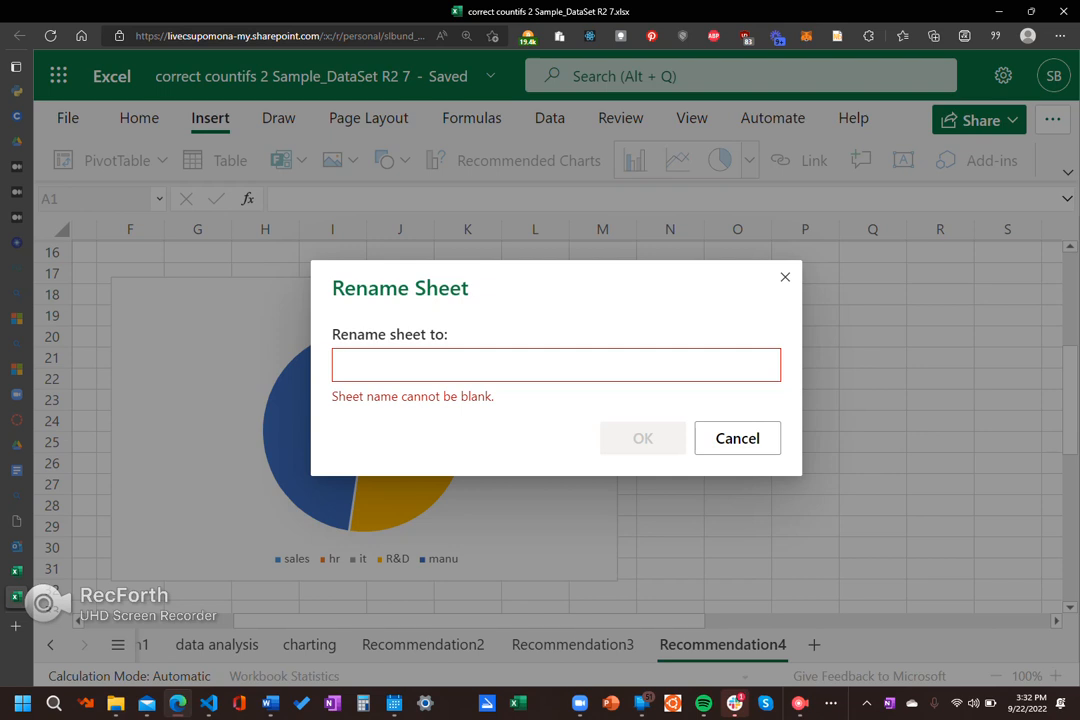
type("final chart")
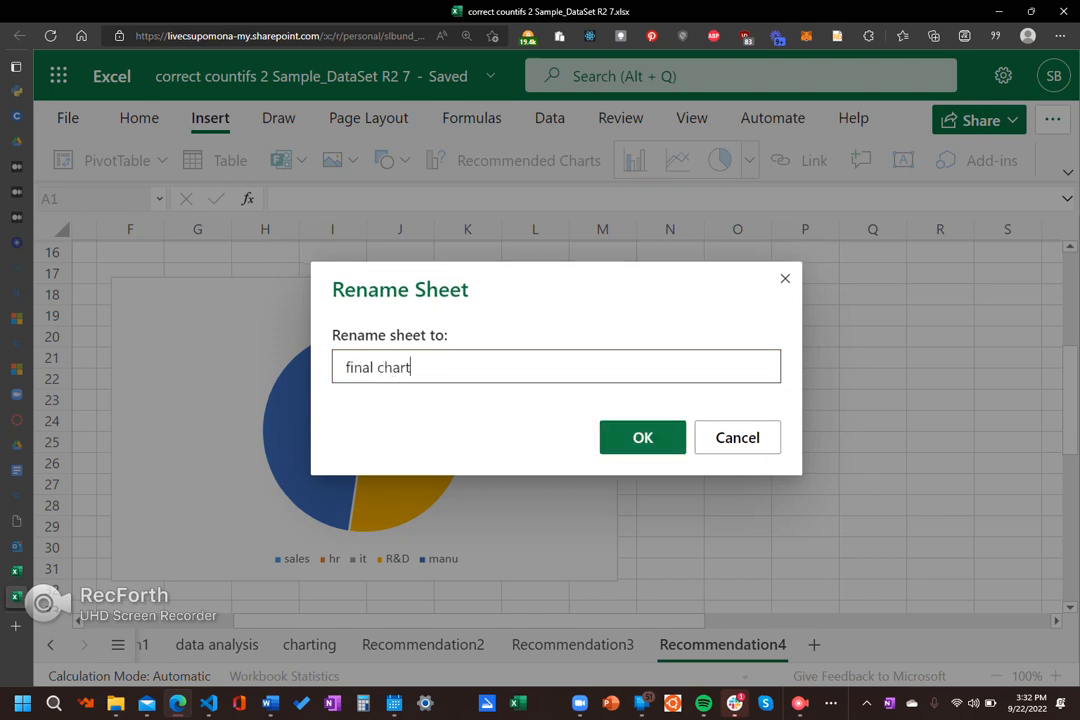
key("Return")
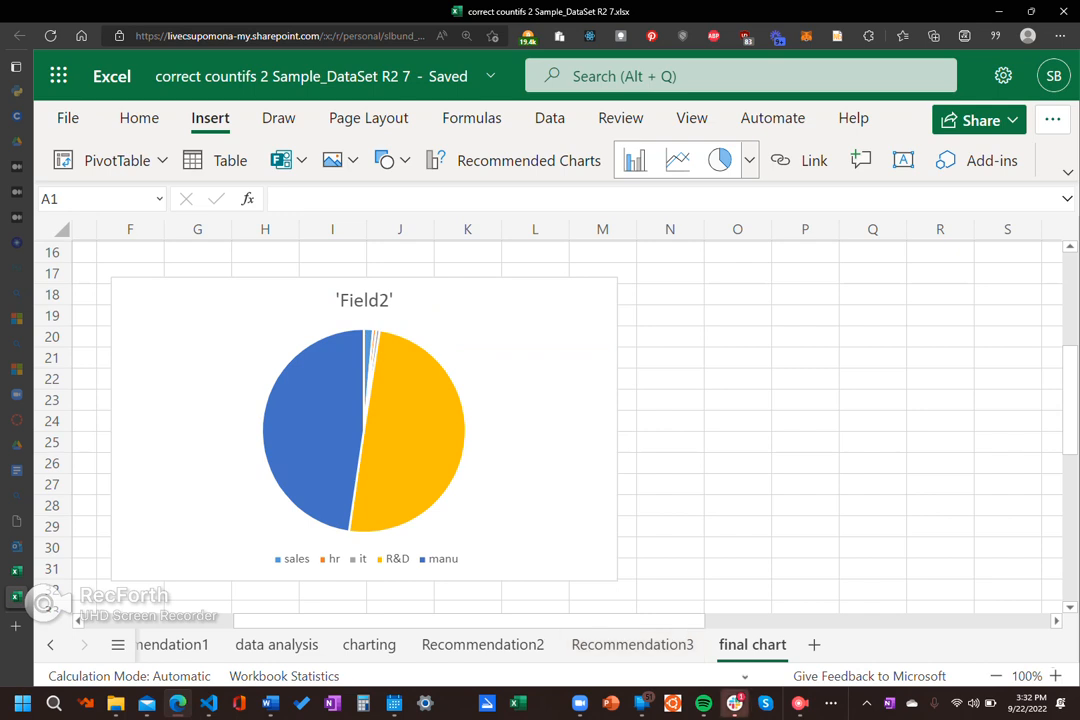
Step: Select the pie chart and look through its context options and the available shapes
left_click(530, 372)
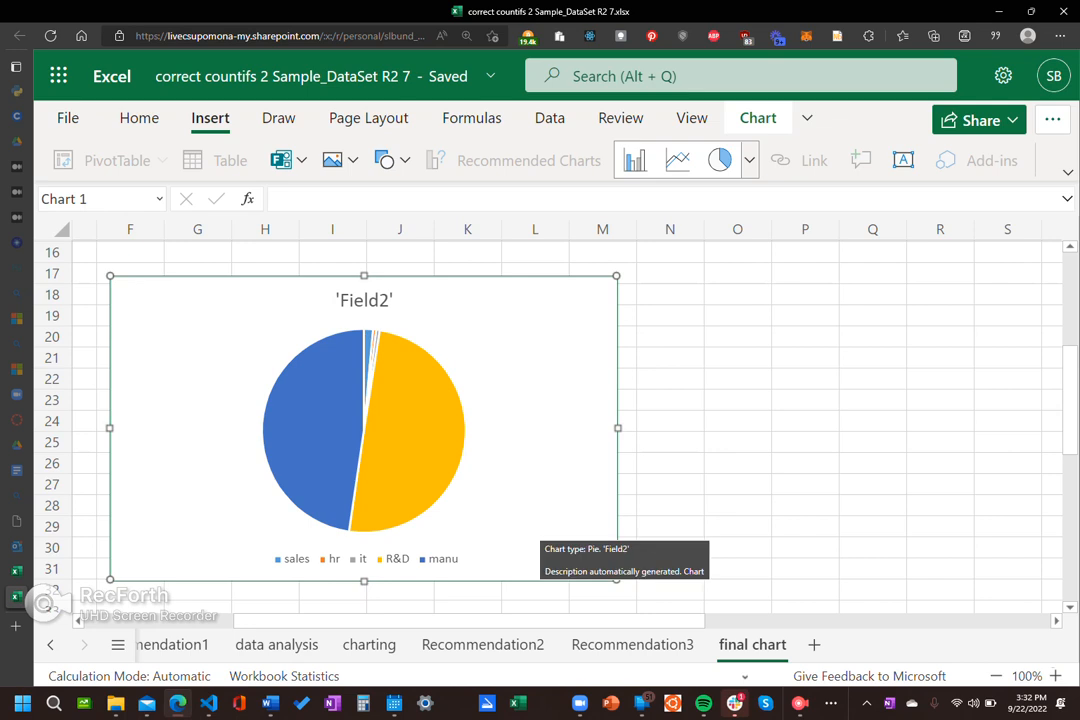
right_click(532, 281)
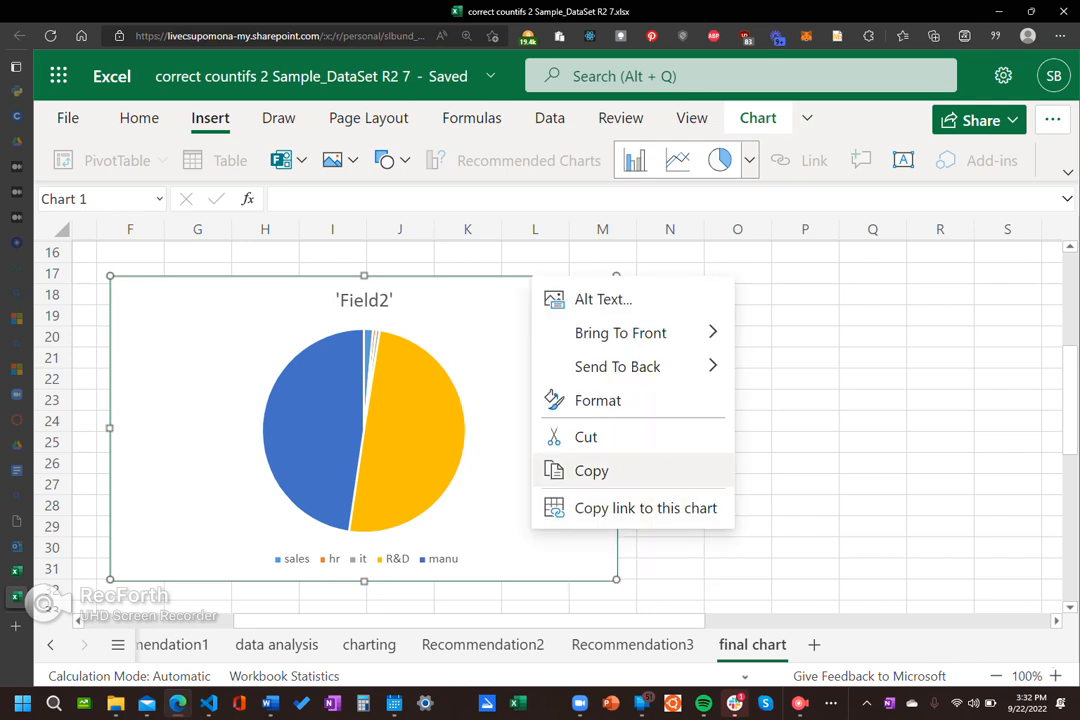
left_click(603, 300)
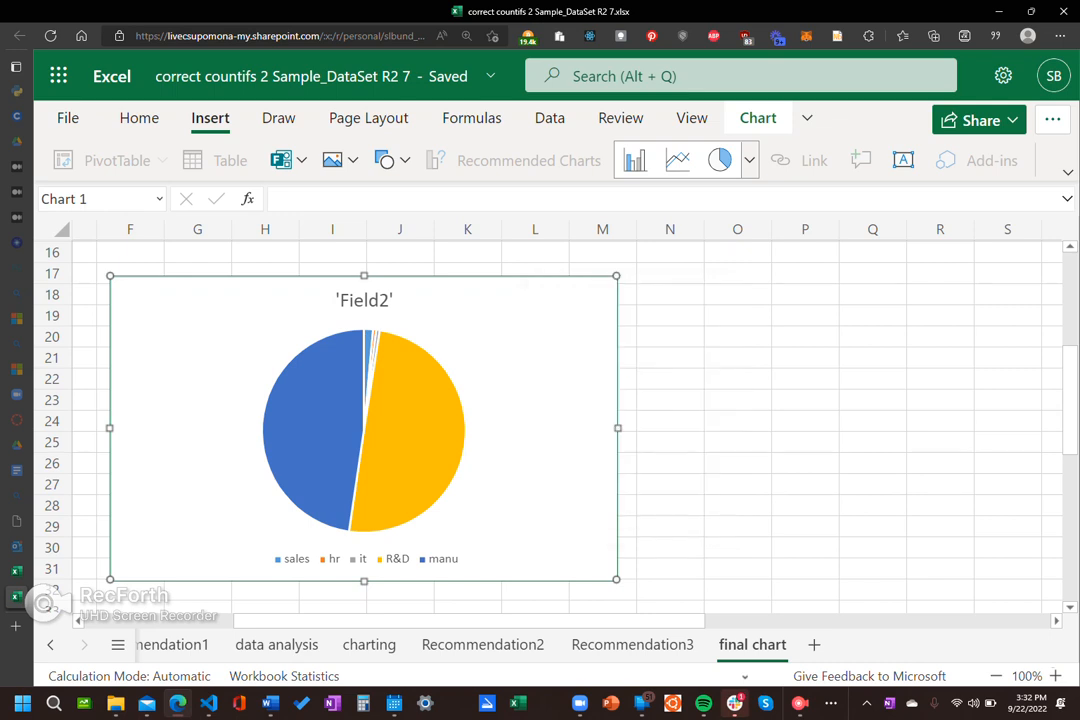
left_click(806, 117)
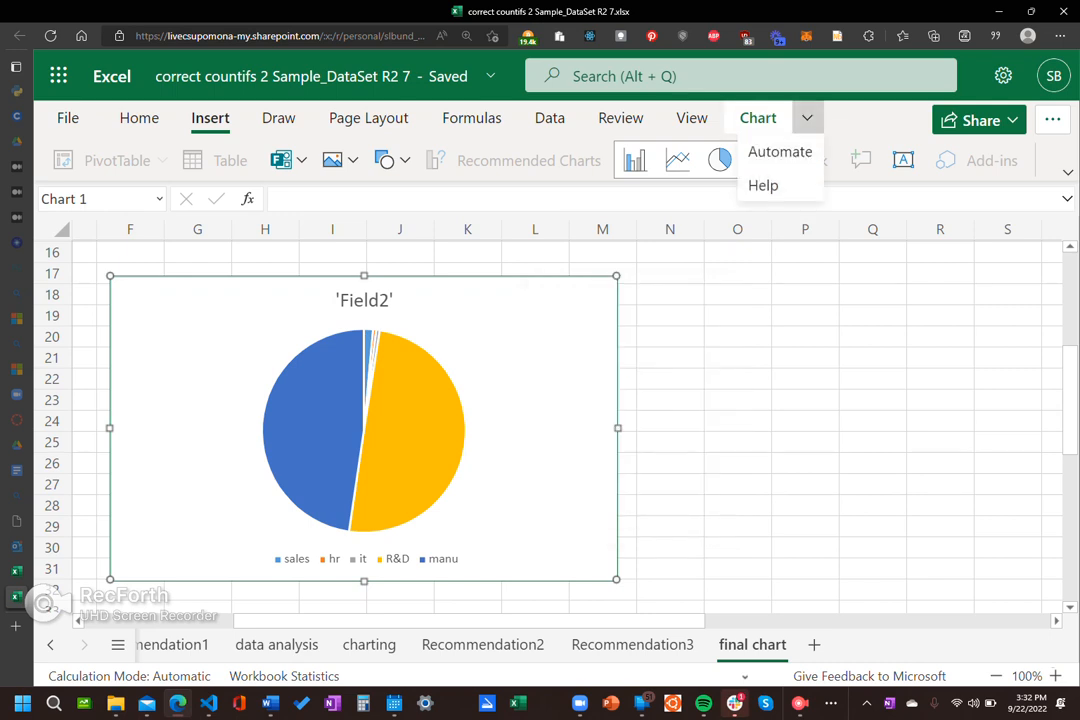
left_click(807, 118)
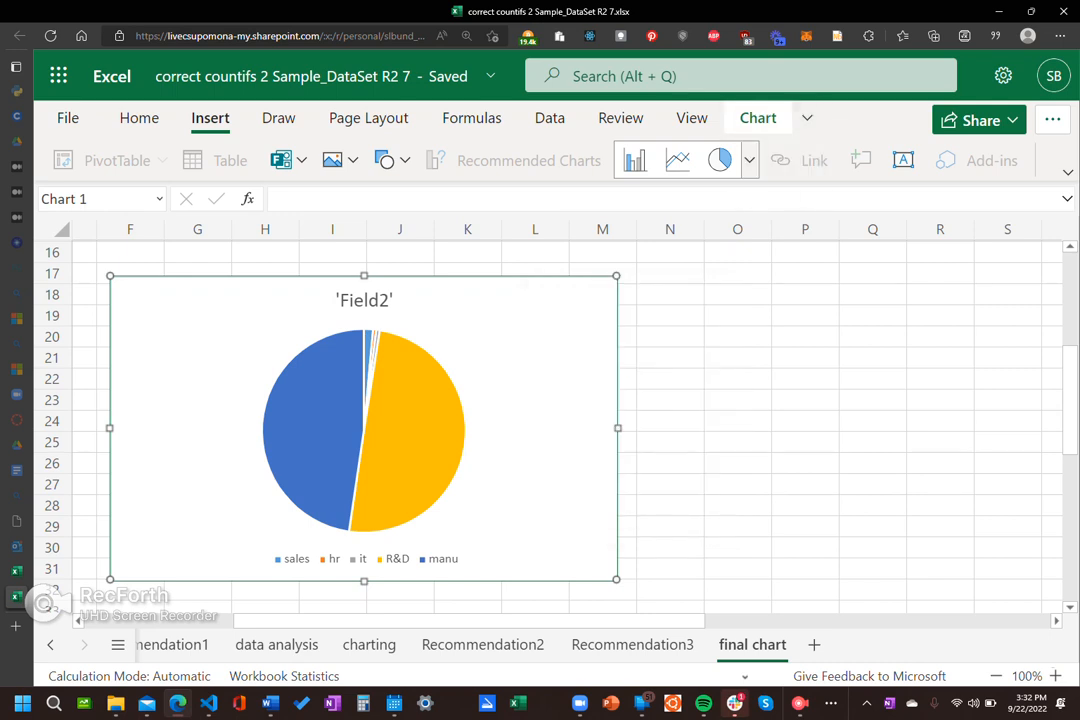
left_click(386, 160)
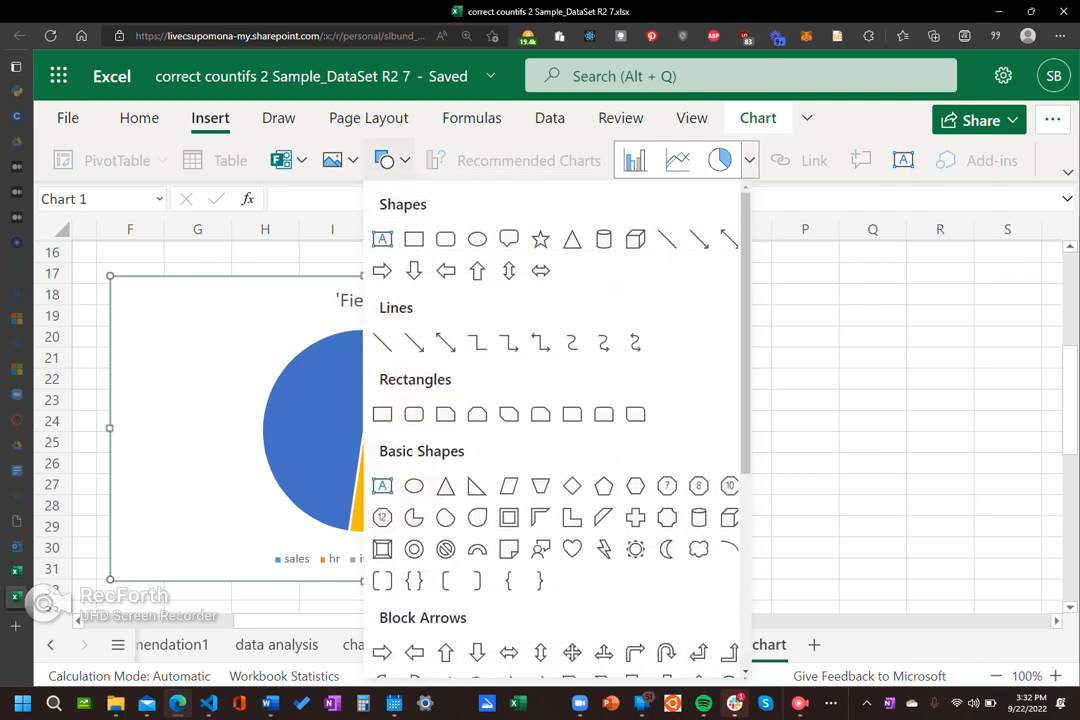
left_click(386, 160)
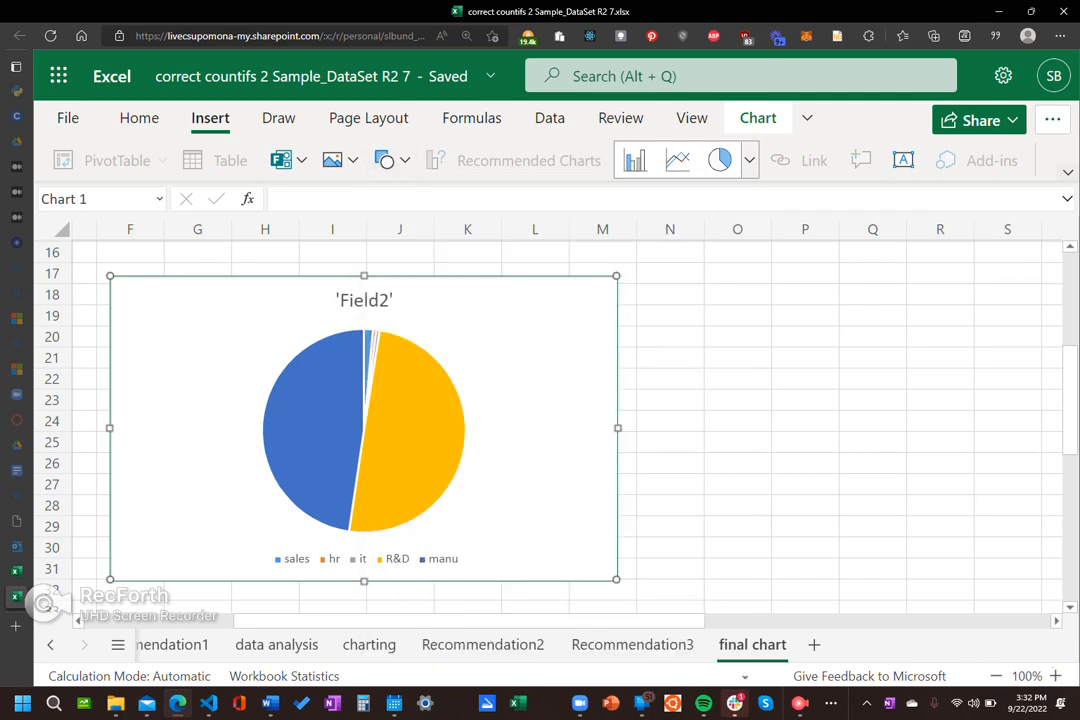
Step: Expand the full set of commands and place the pie chart's title above the chart
left_click(1068, 173)
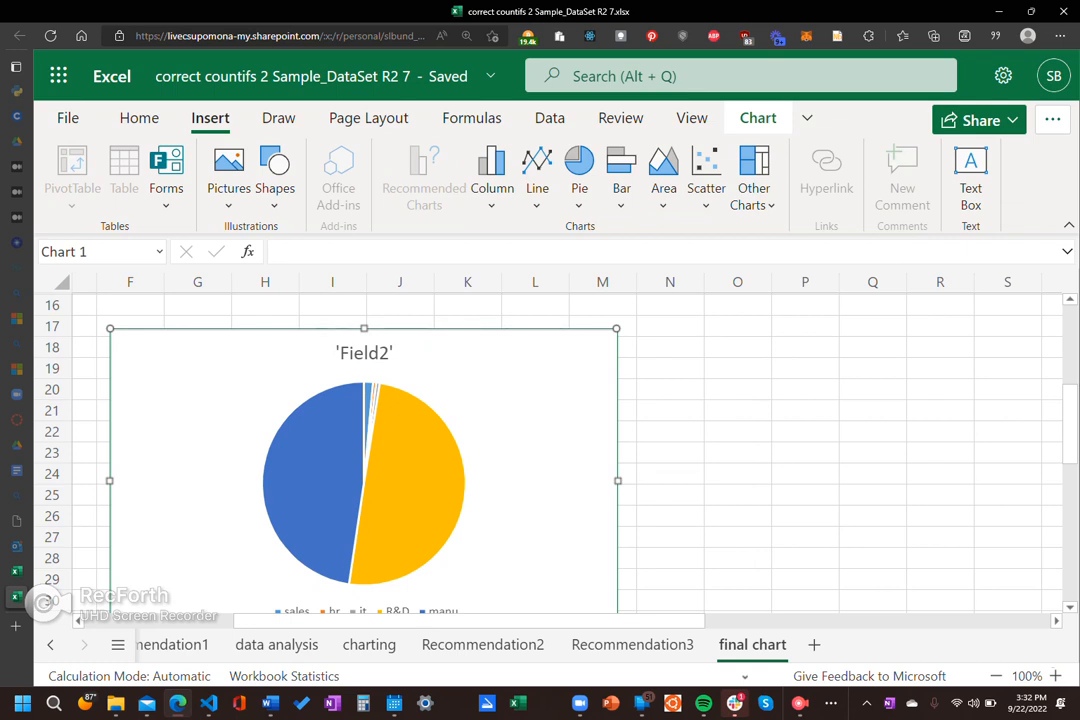
left_click(758, 118)
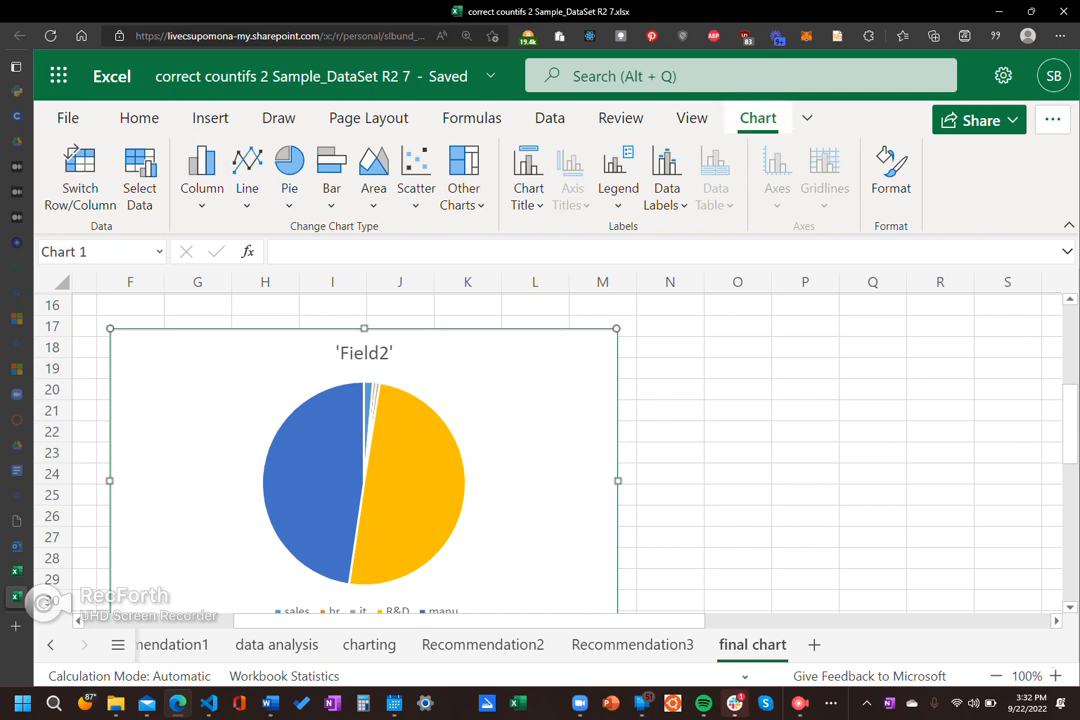
left_click(528, 178)
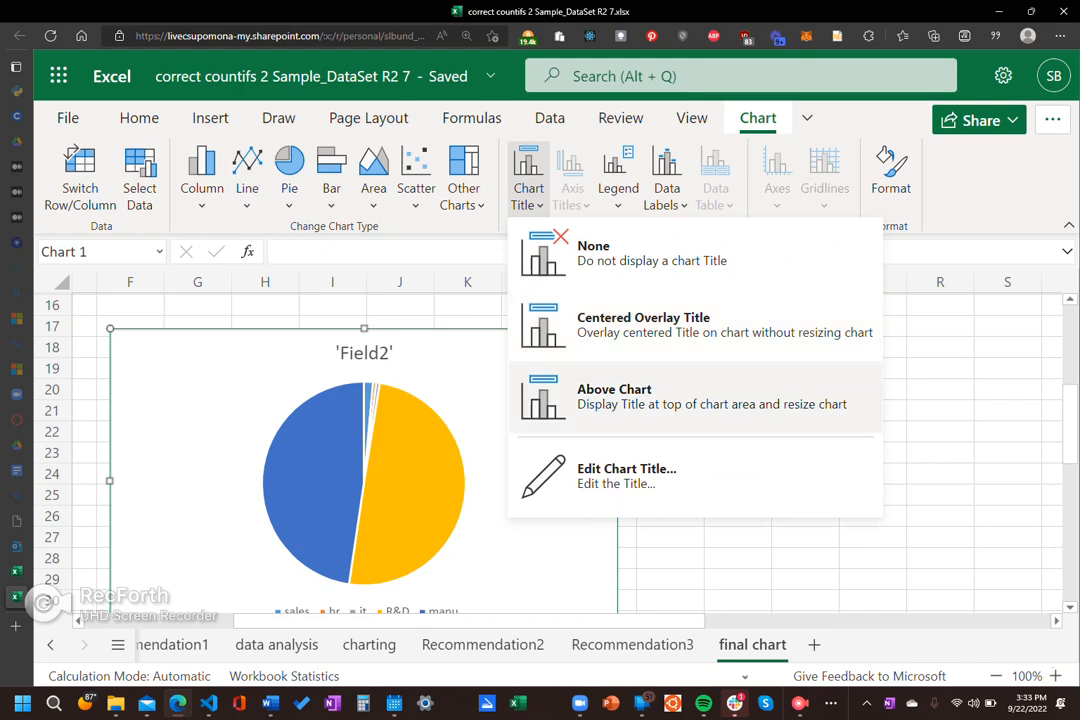
left_click(640, 396)
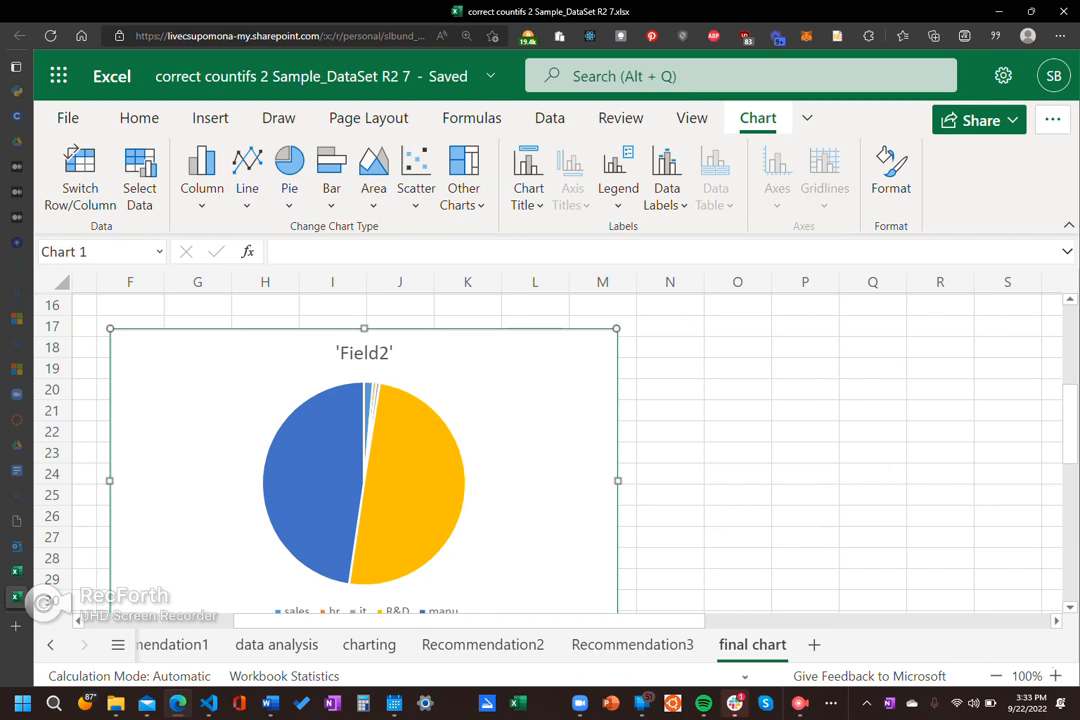
Step: Replace the pie chart's title text with "DEPARTMENT COSTS" and close the chart formatting options
double_click(364, 353)
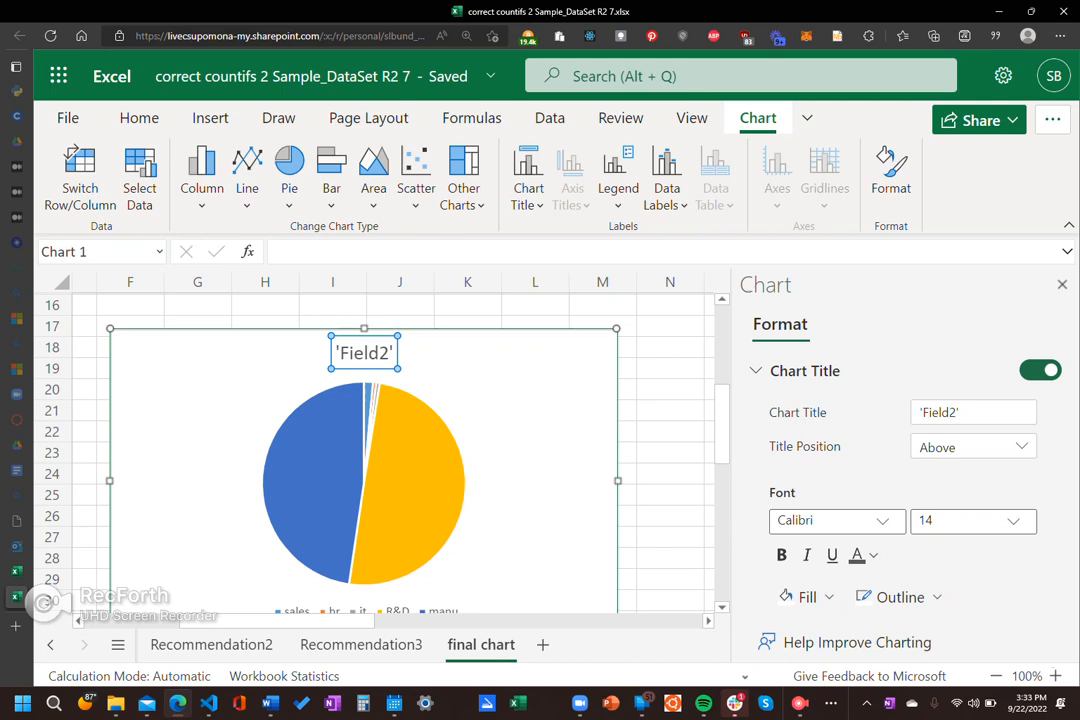
scroll(903, 480, "down", 1)
scroll(903, 480, "up", 1)
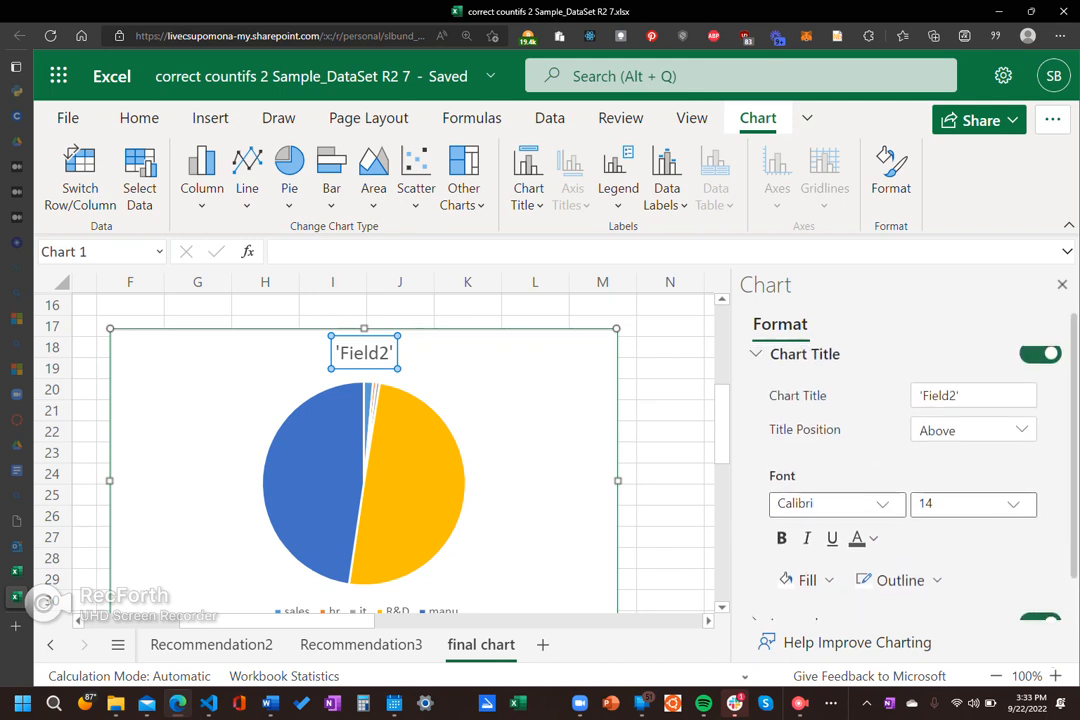
left_click(973, 400)
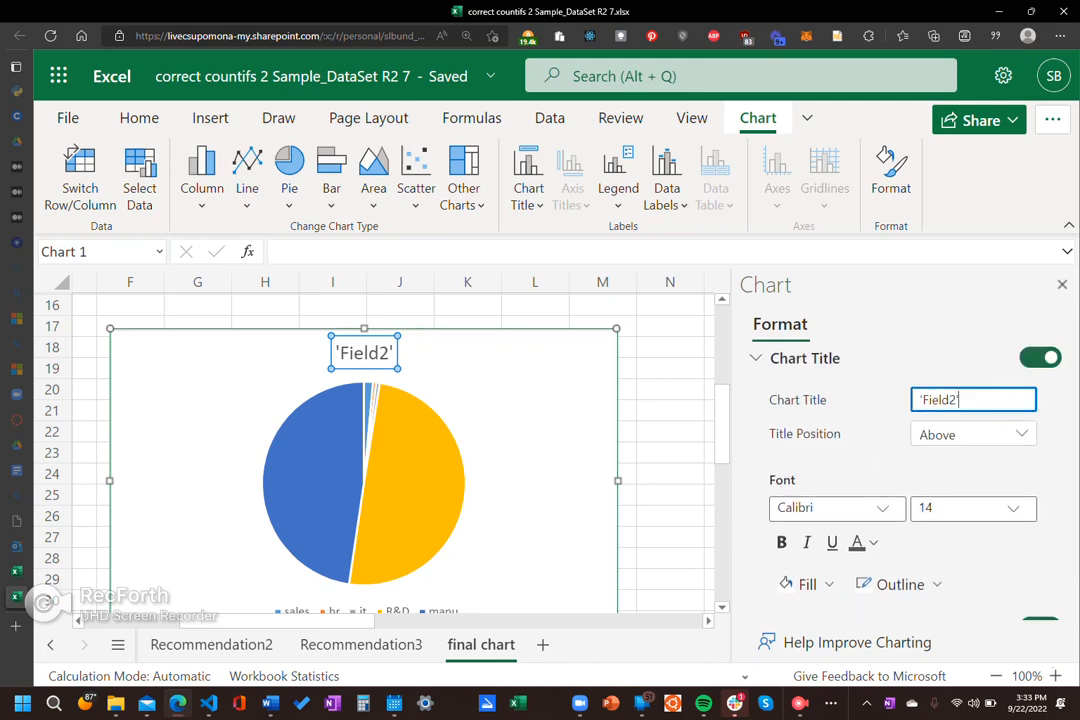
key("ctrl+a")
key("BackSpace")
type("OCCU")
key("BackSpace")
key("BackSpace")
key("BackSpace")
key("BackSpace")
type("DEPARTMENT COSTS")
key("Return")
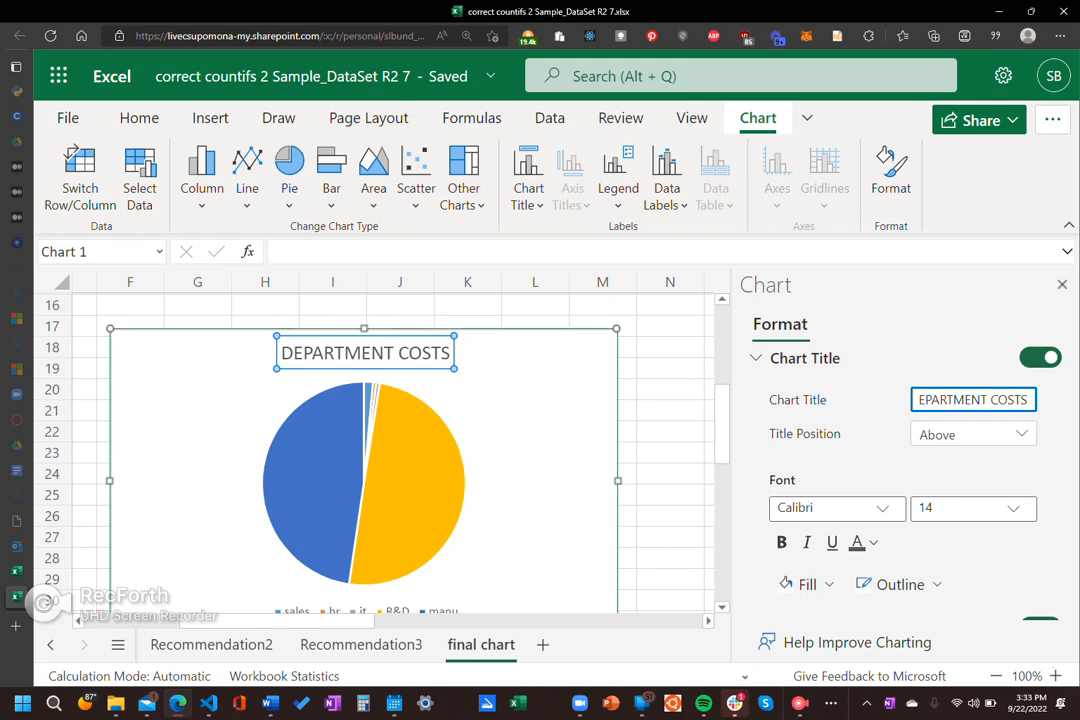
key("Tab")
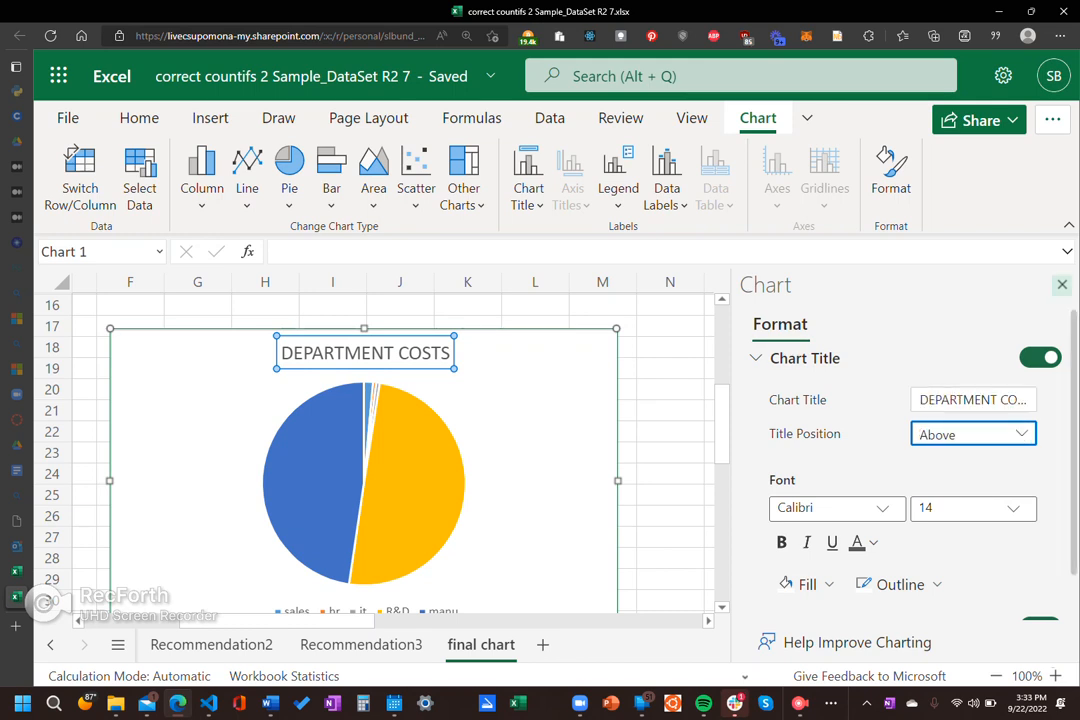
left_click(1062, 285)
left_click(805, 495)
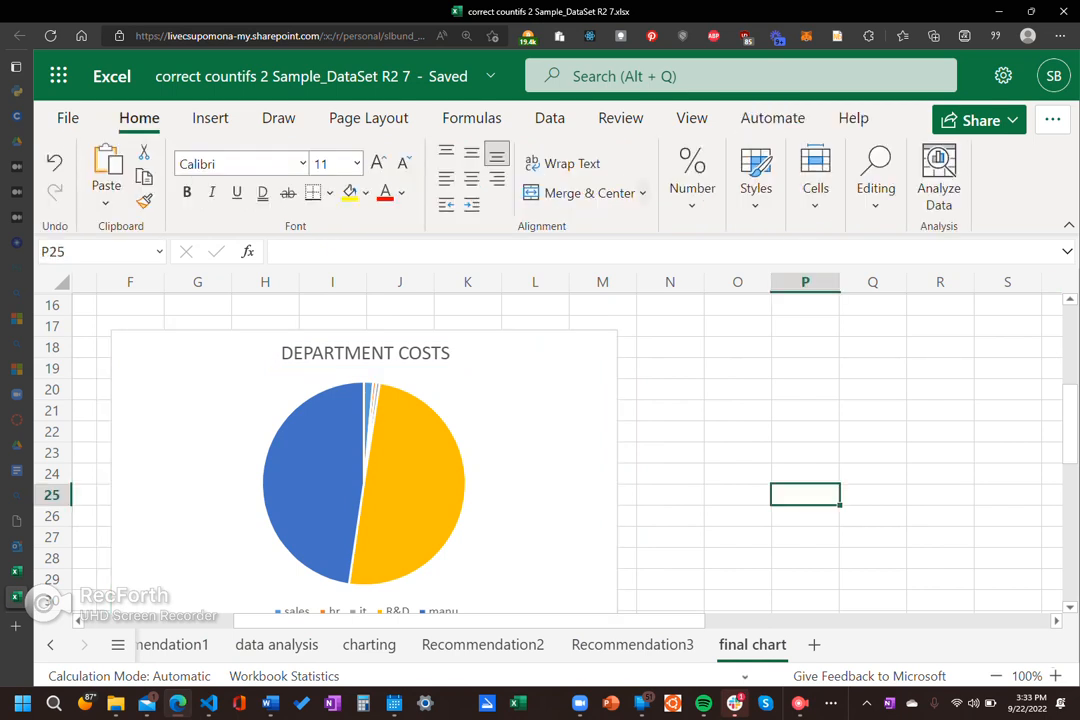
Step: Reselect the department costs pie chart and bring up its chart tools
left_click(540, 432)
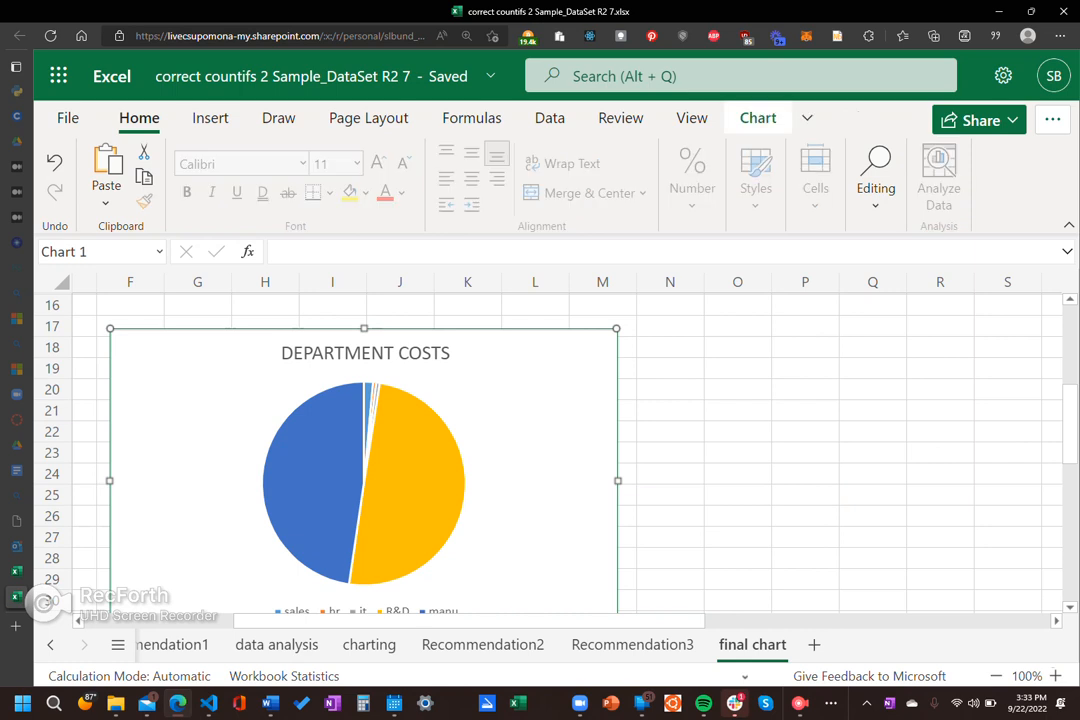
left_click(670, 432)
left_click(555, 432)
left_click(807, 117)
left_click(758, 117)
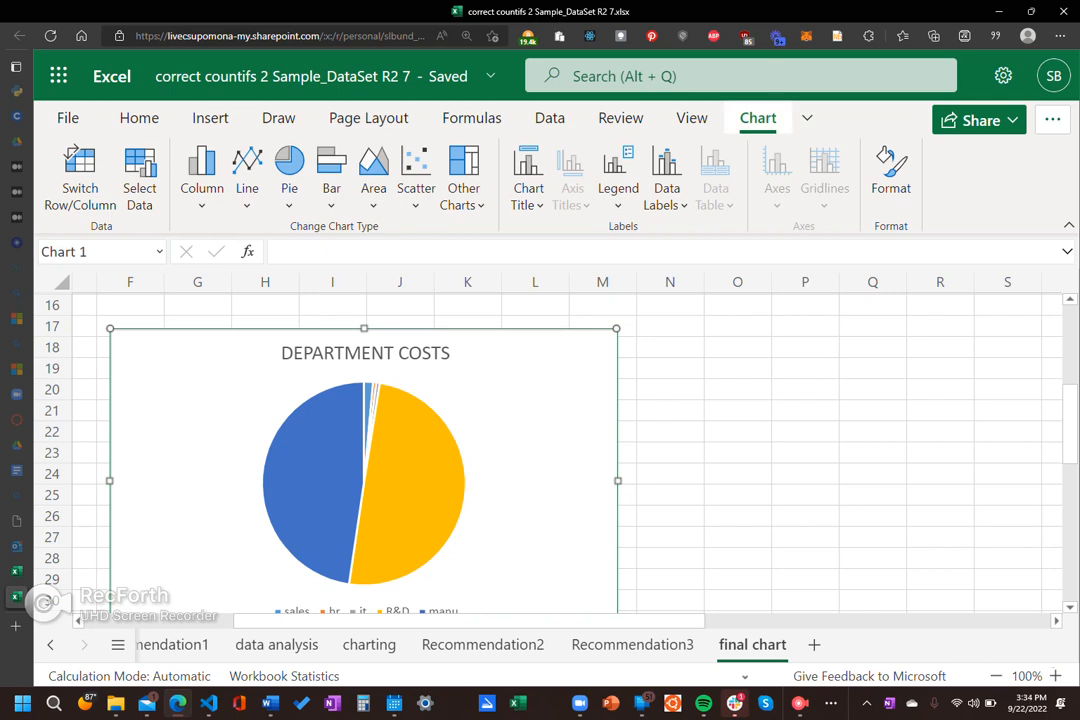
Step: Collapse the chart commands to the compact layout and expand them again
double_click(758, 118)
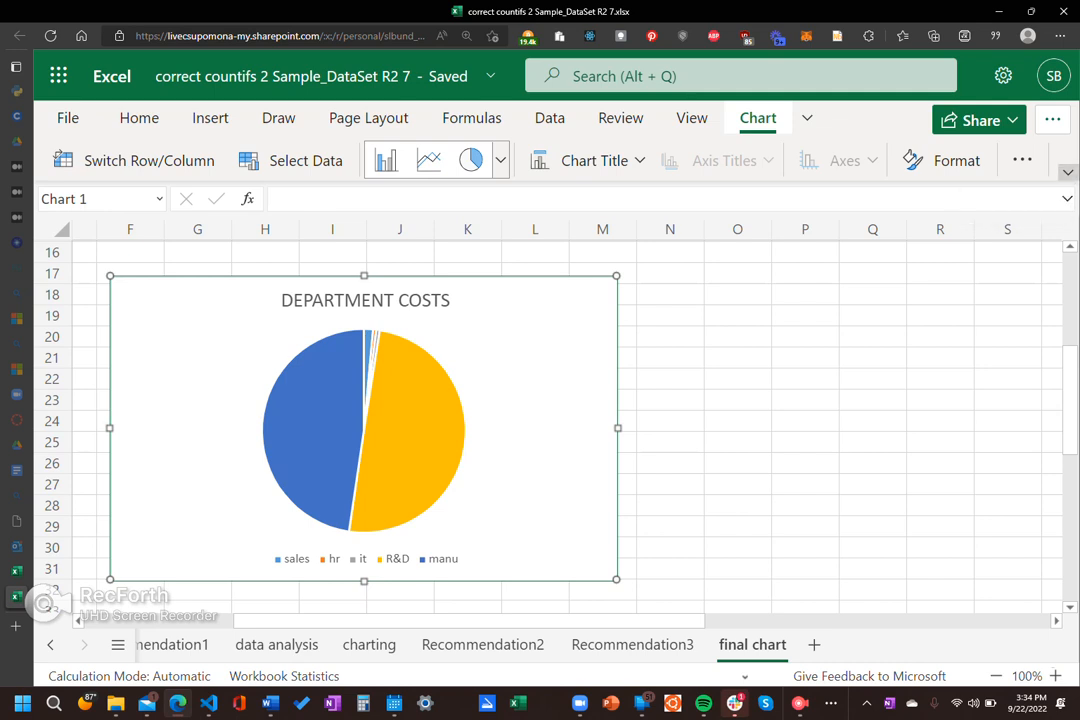
left_click(1068, 172)
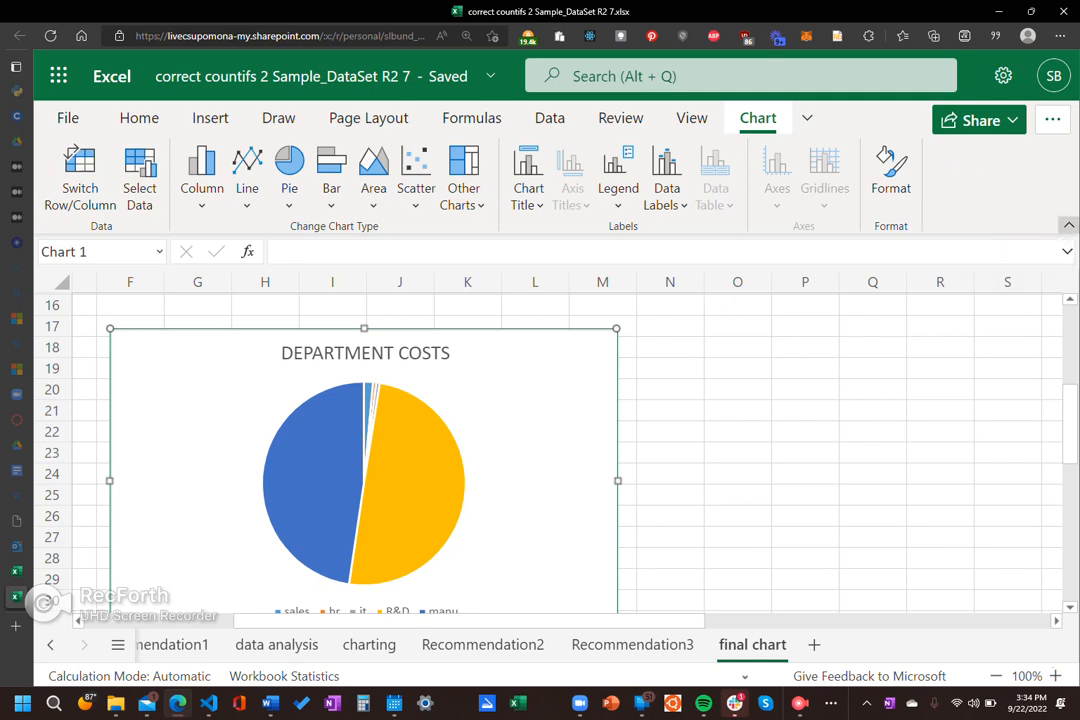
left_click(1068, 224)
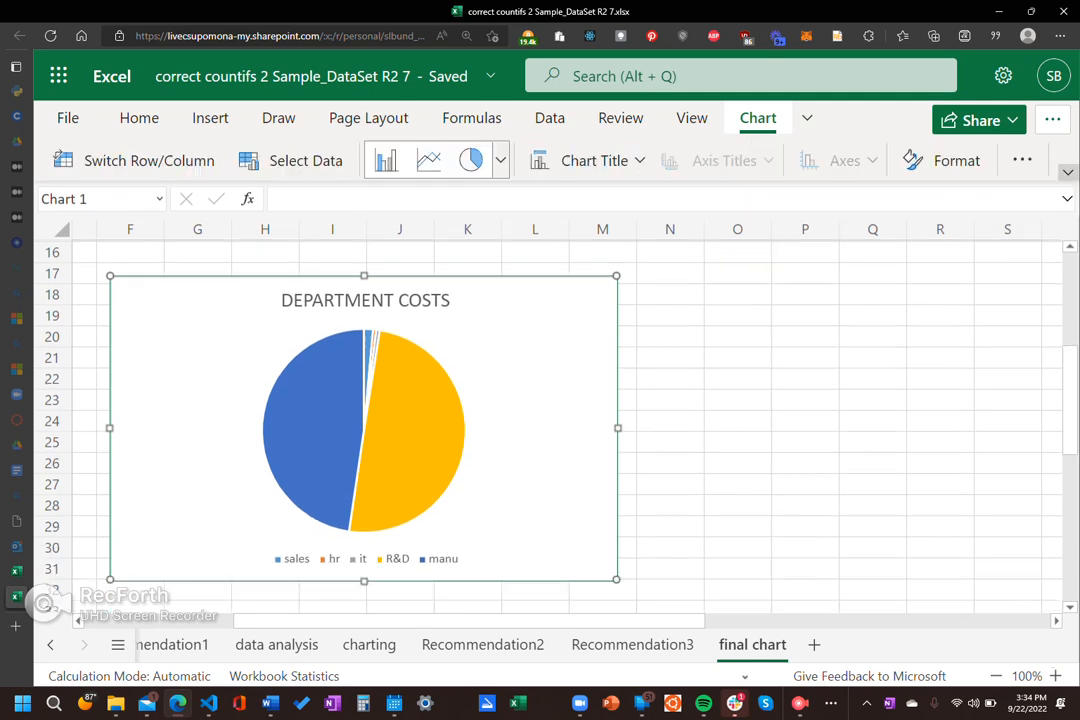
left_click(1068, 172)
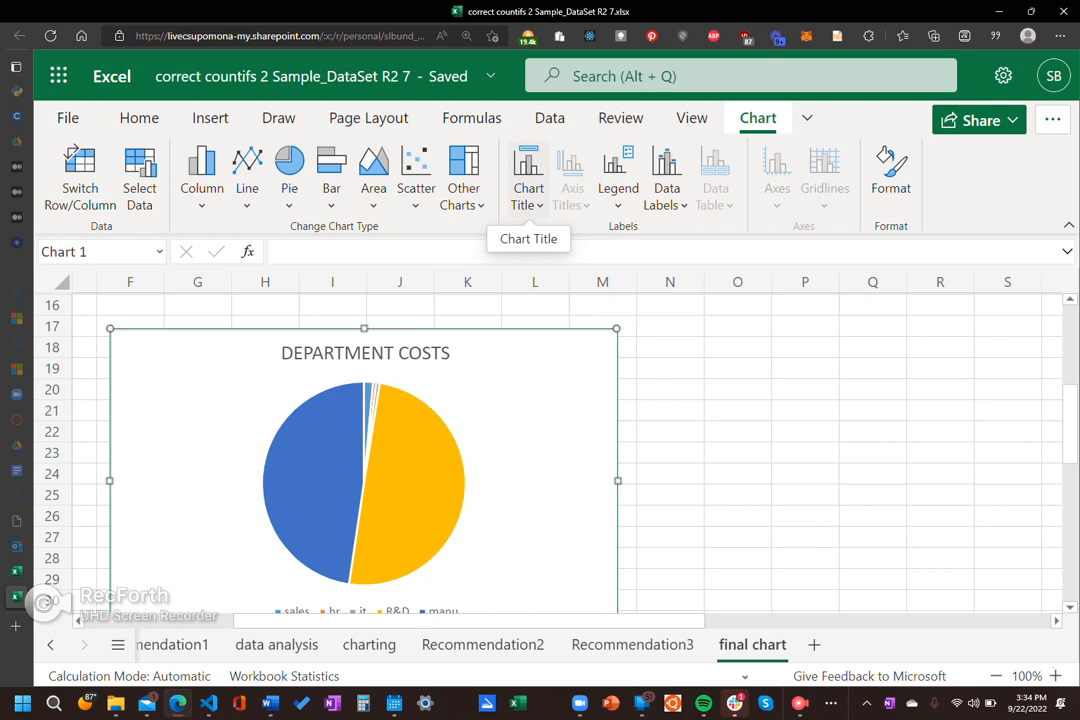
Step: Try the centered overlay position for the pie chart's title, then return the title to above the chart
left_click(529, 180)
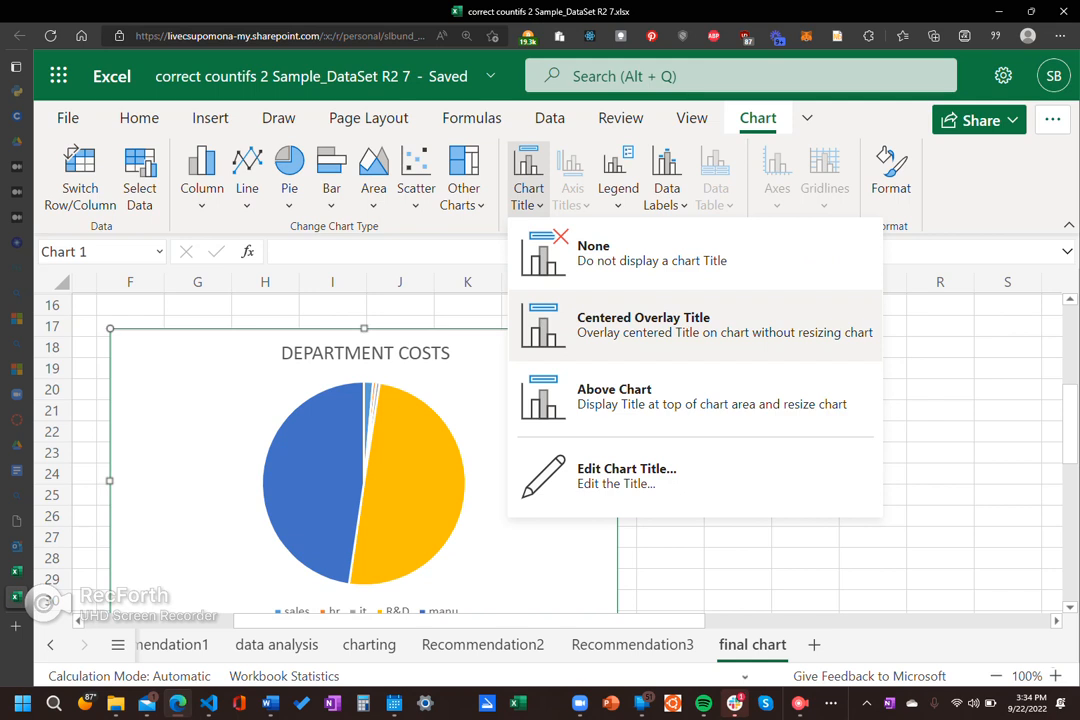
left_click(645, 324)
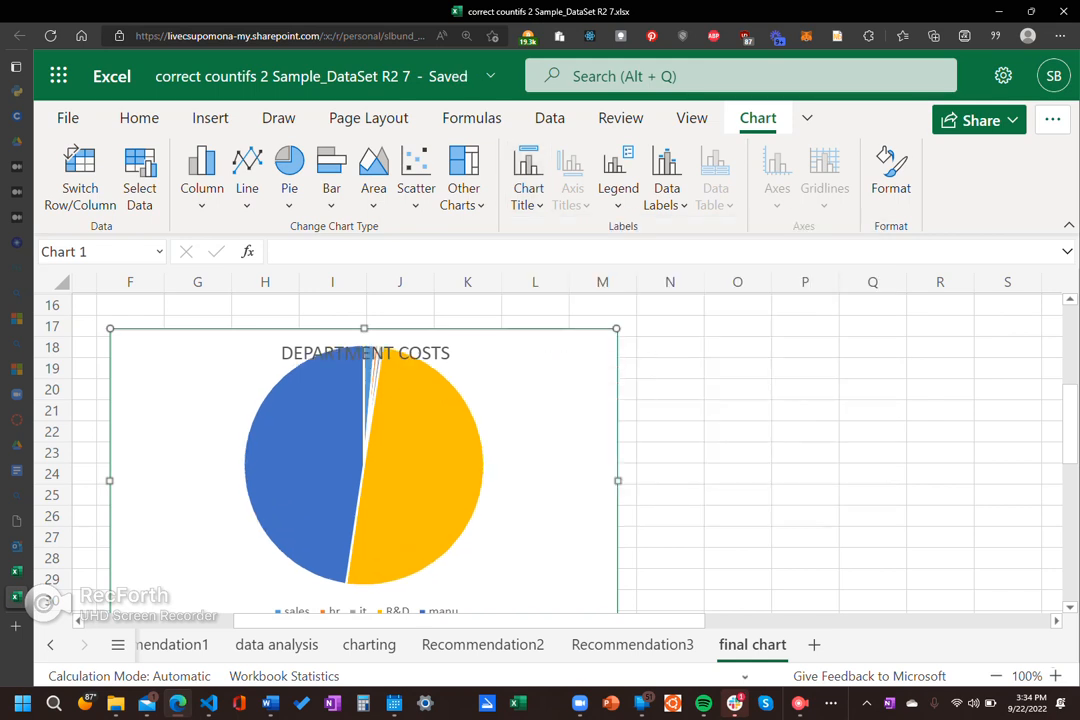
left_click(528, 175)
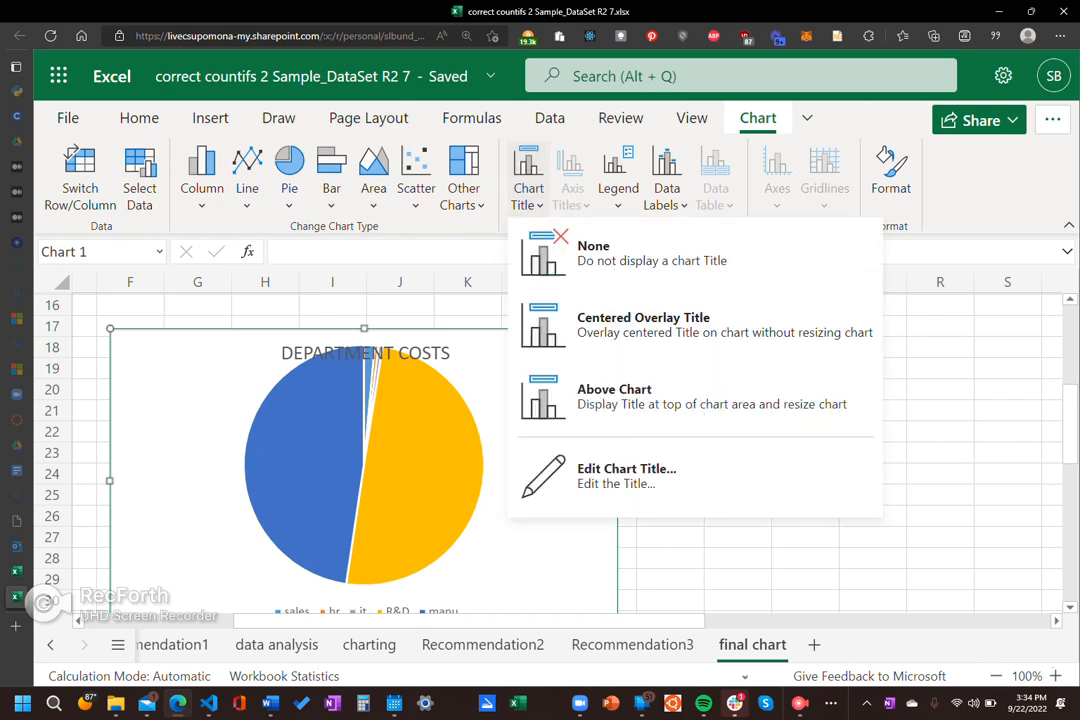
left_click(600, 393)
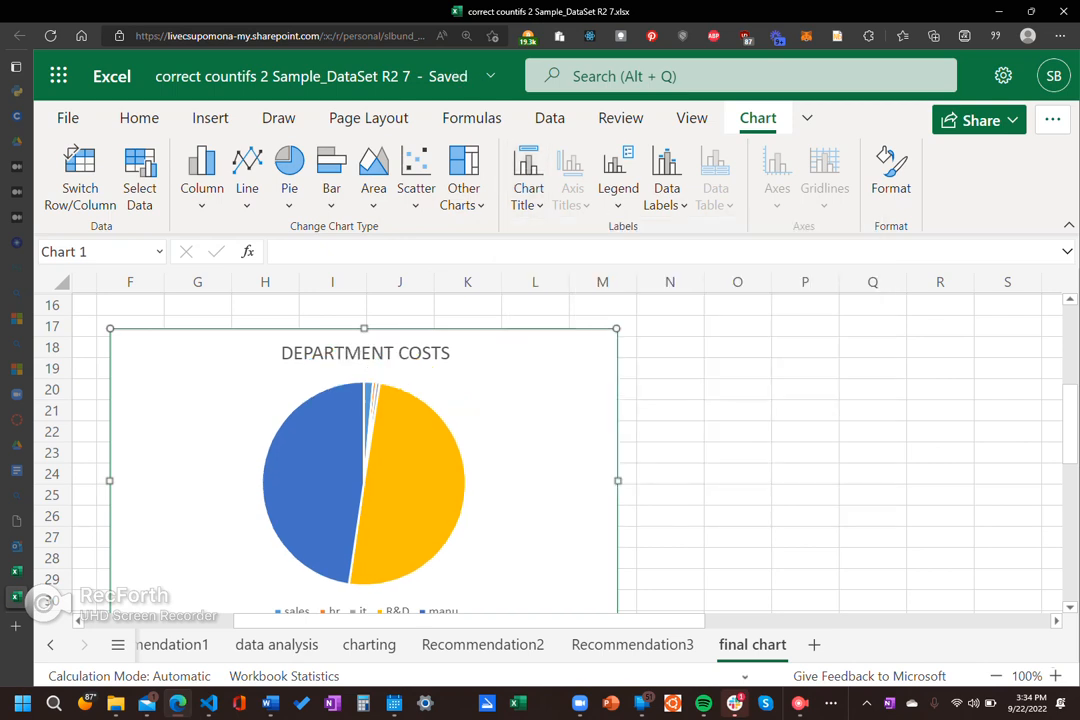
Step: Extend the pie chart's title to read "DEPARTMENT COSTS, 2022" and deselect the chart
left_click(529, 182)
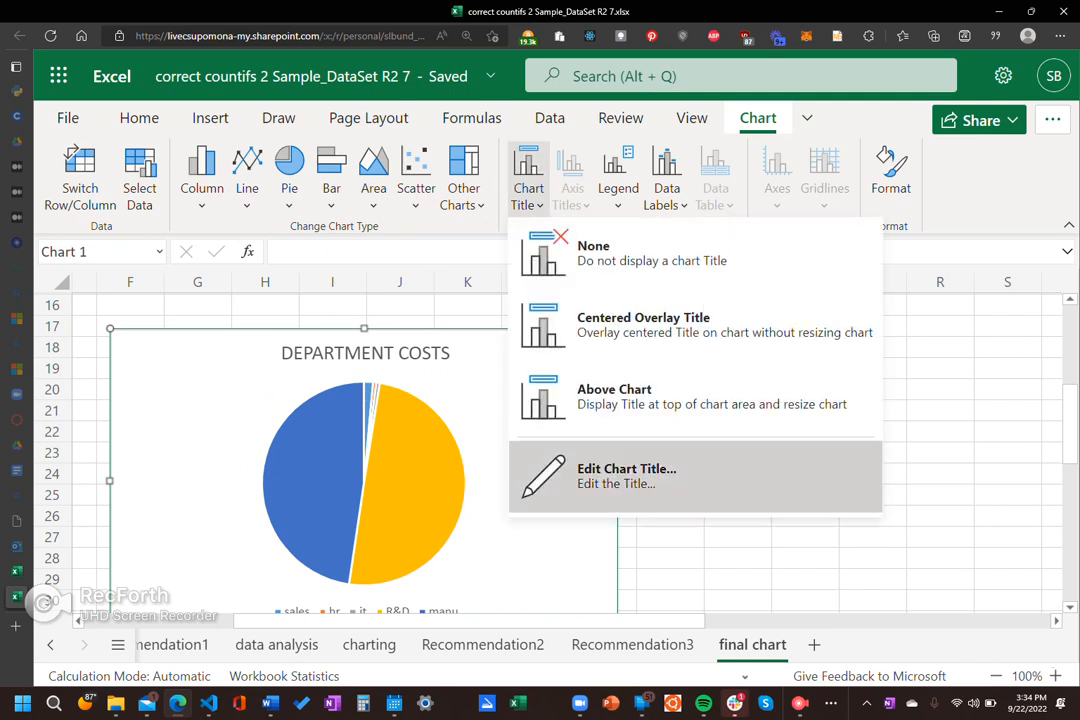
left_click(620, 475)
triple_click(580, 377)
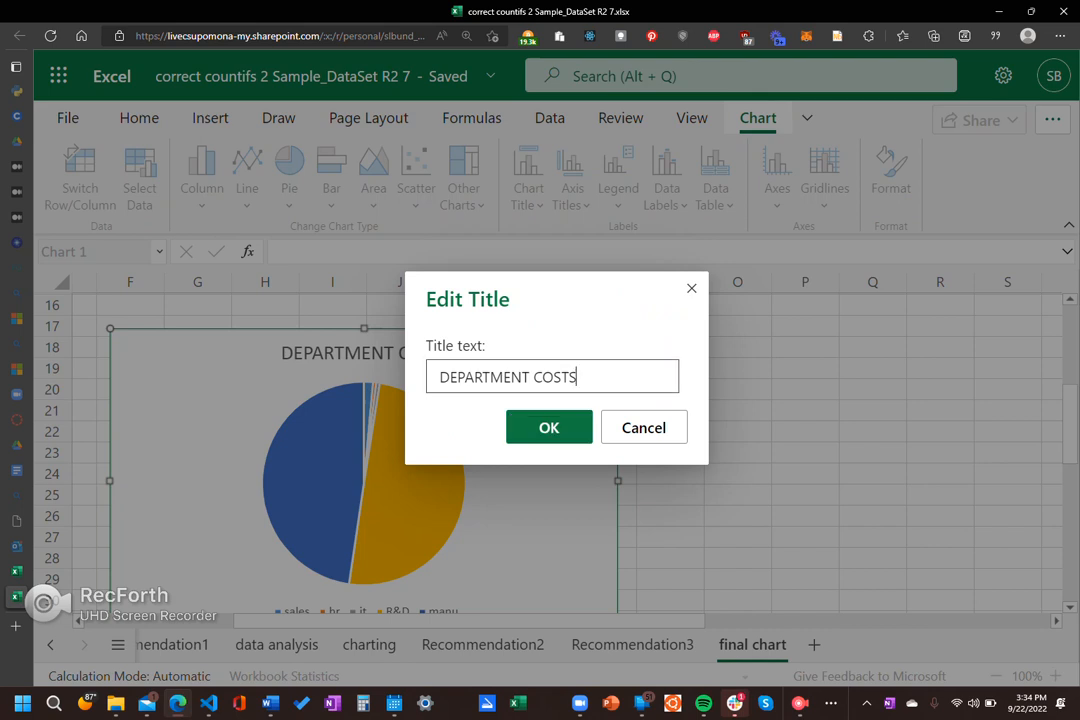
key("End")
type(", 2022")
key("Return")
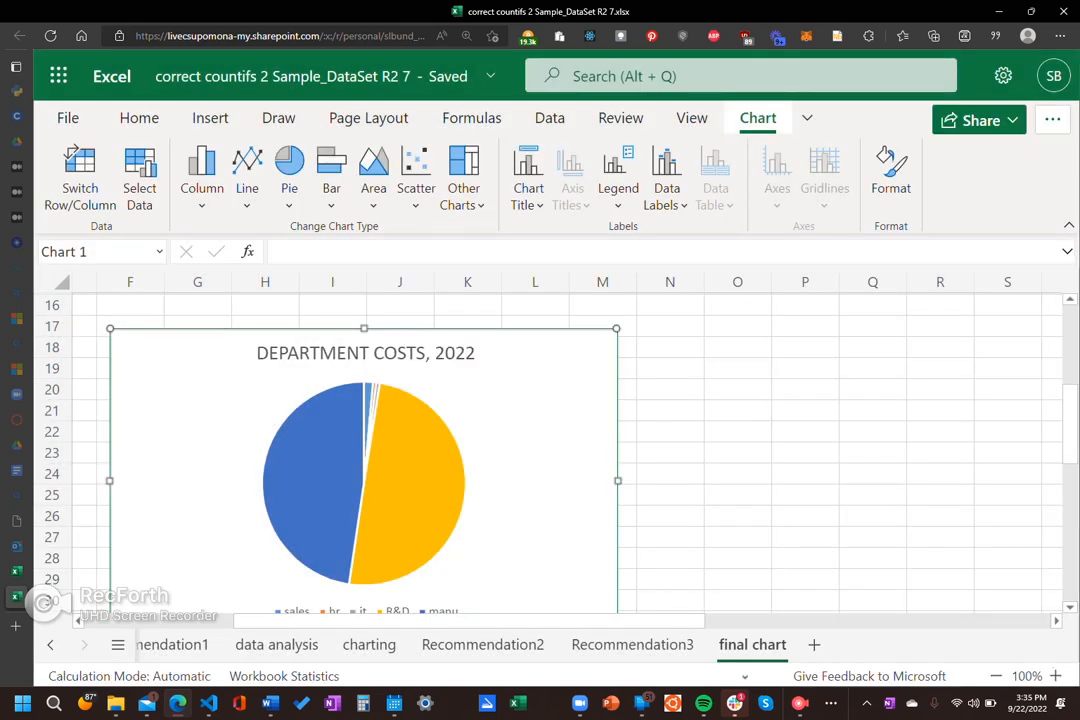
left_click(670, 474)
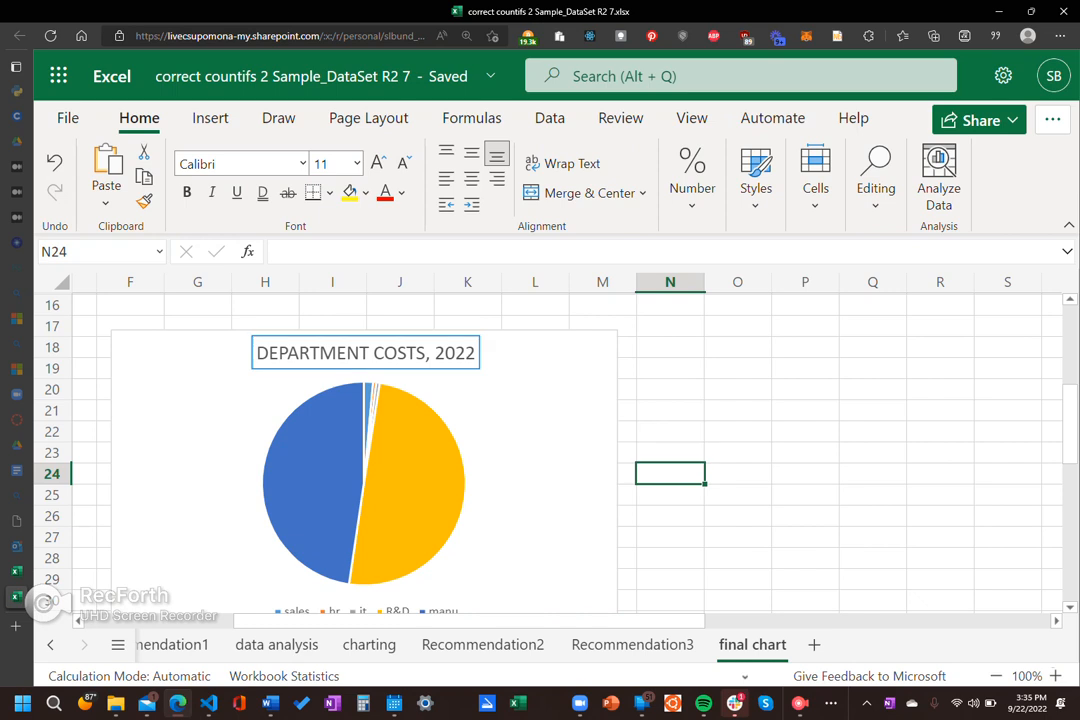
Step: Select the pie slices, look for their format options, and deselect the chart
left_click(480, 370)
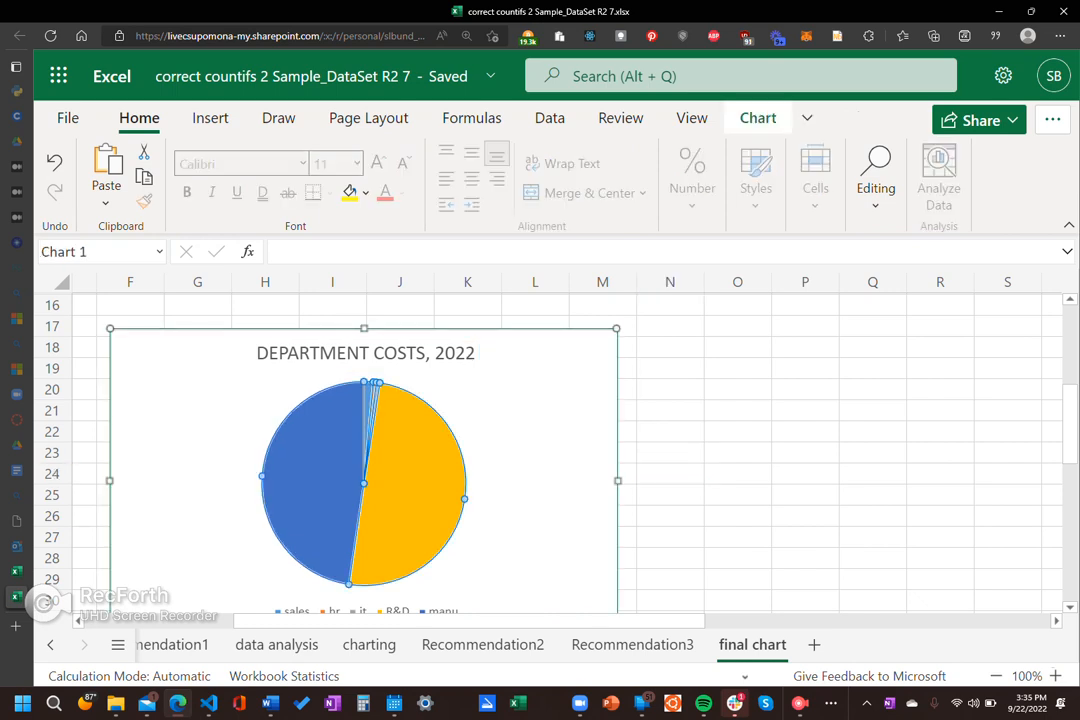
right_click(428, 440)
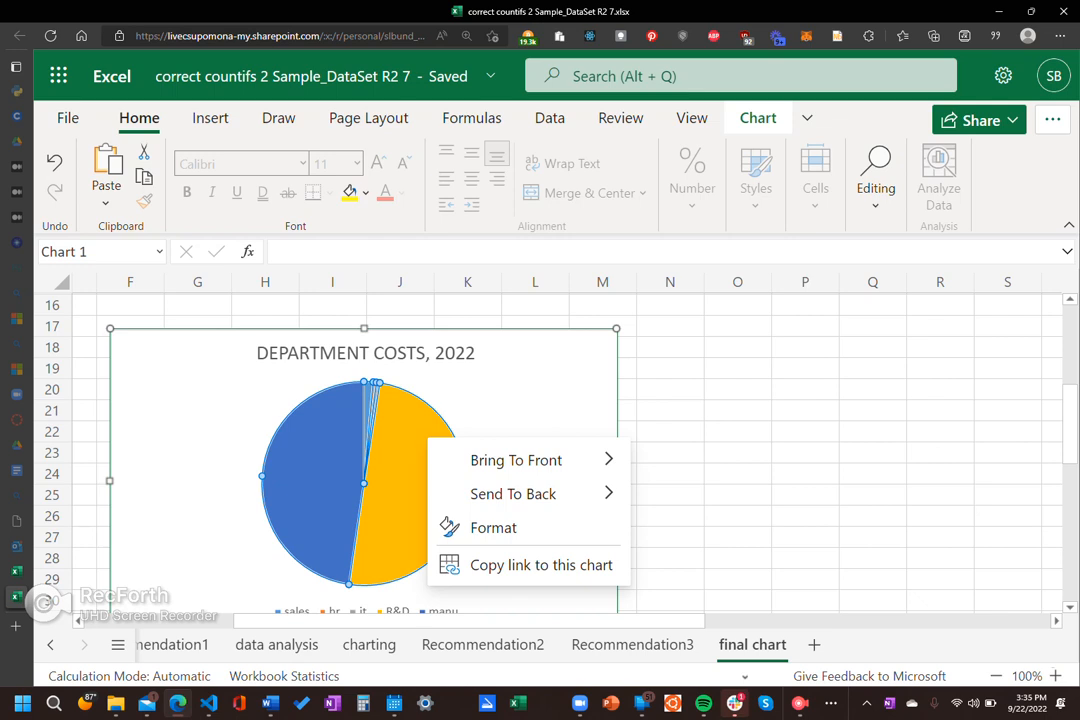
left_click(494, 528)
left_click(738, 474)
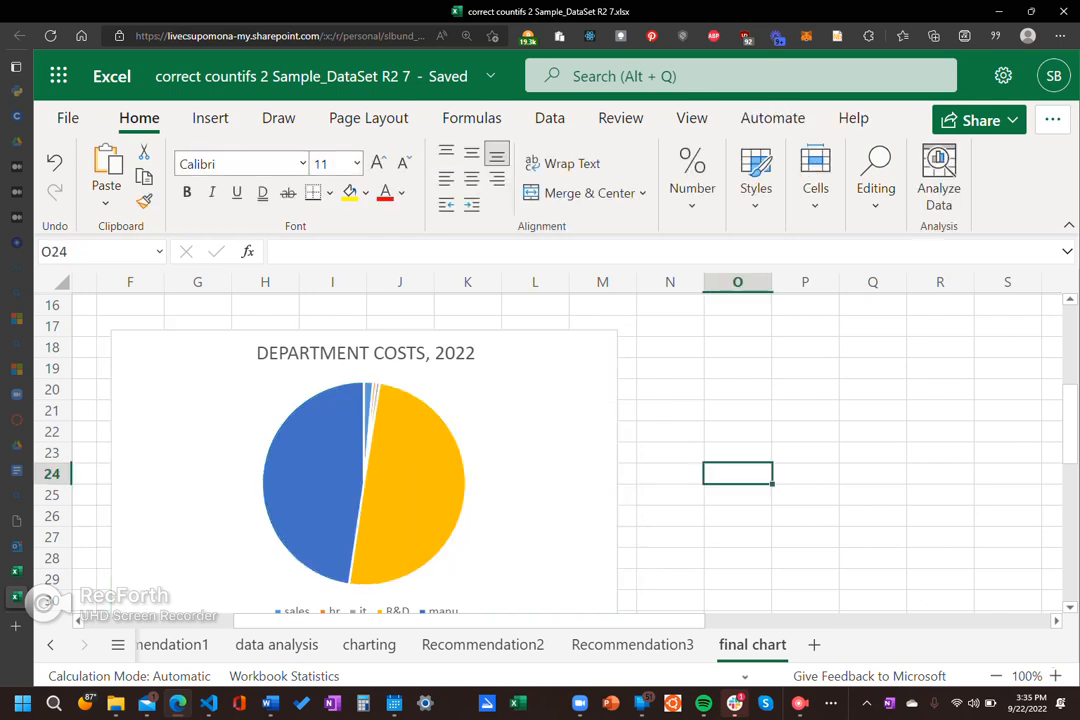
Step: Open the format options for the pie chart's title and close them again
left_click(366, 353)
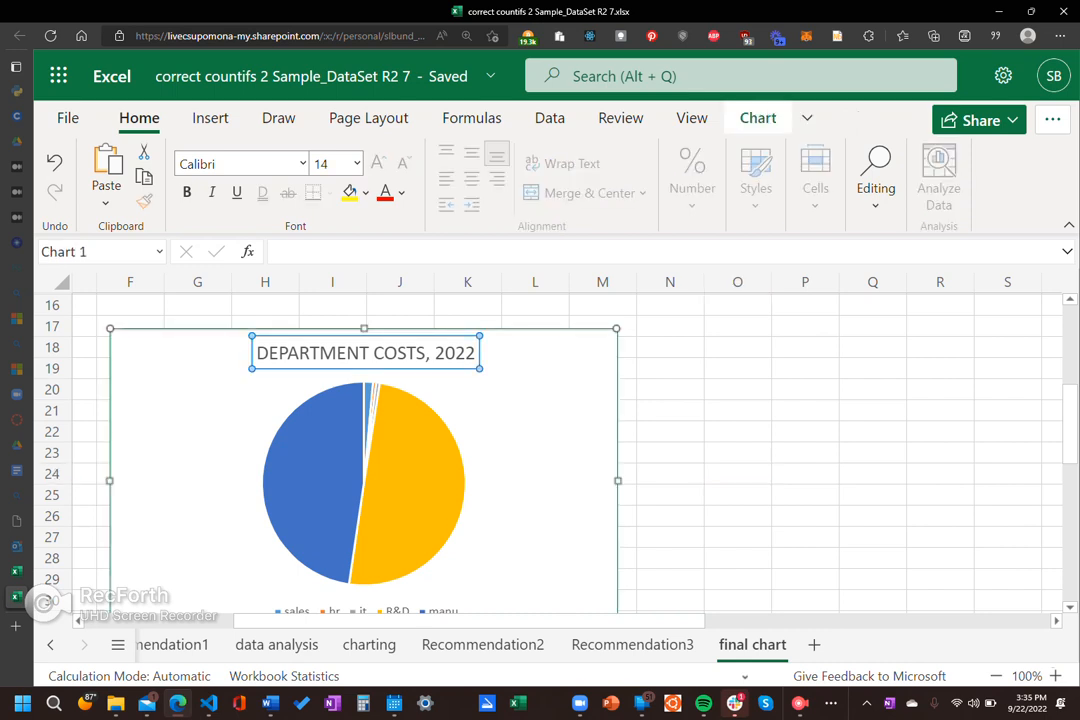
double_click(366, 353)
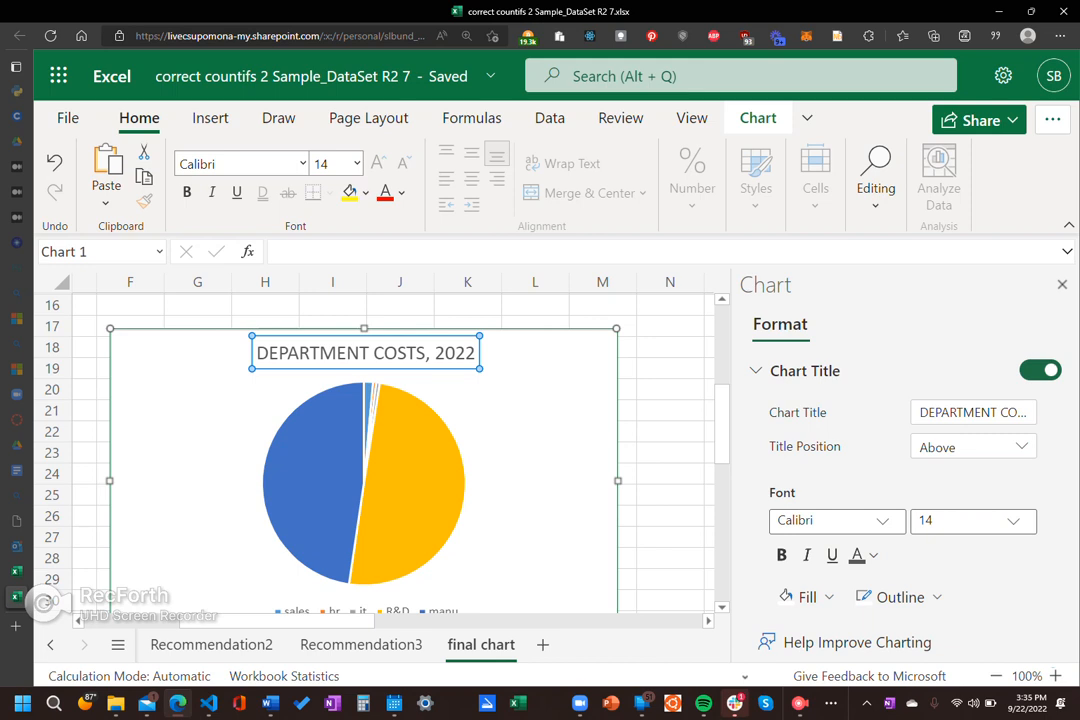
left_click(1062, 285)
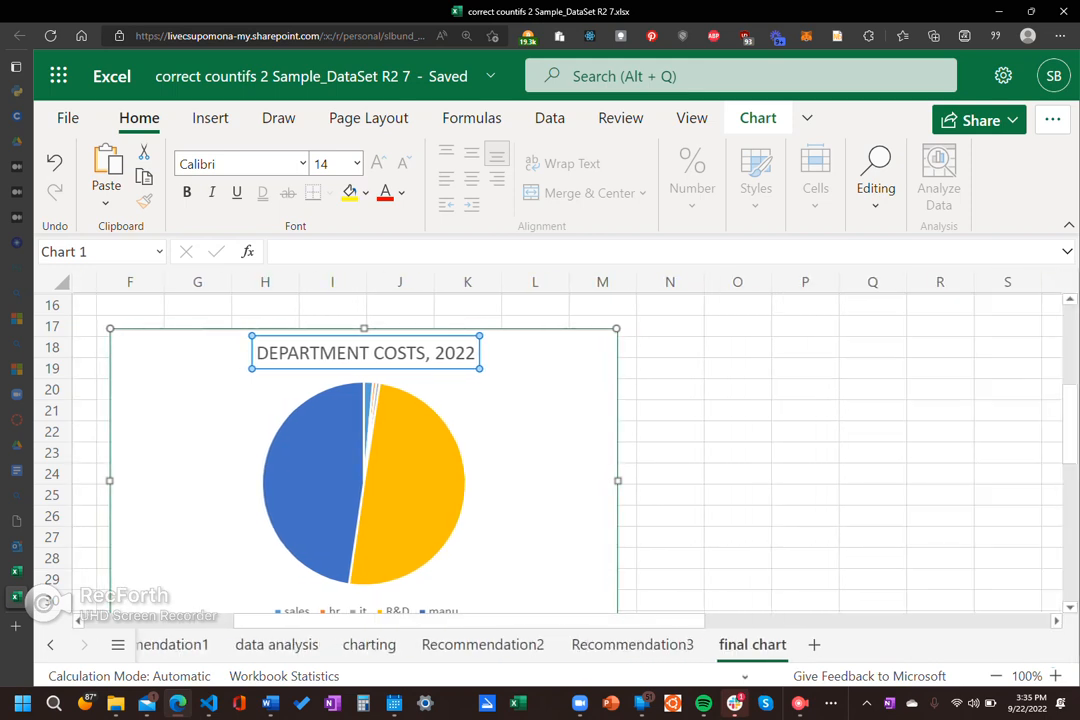
Step: Review the chart title's position, font, fill and outline options, then close them and deselect the chart
left_click(738, 452)
left_click(365, 353)
double_click(365, 353)
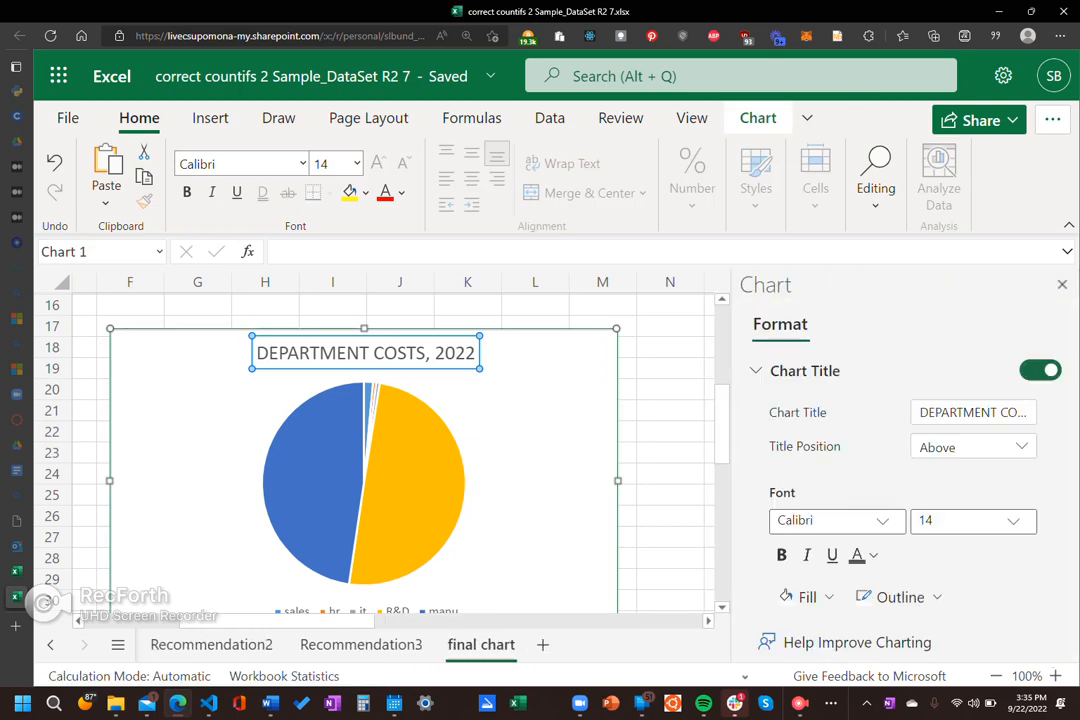
scroll(900, 480, "down", 2)
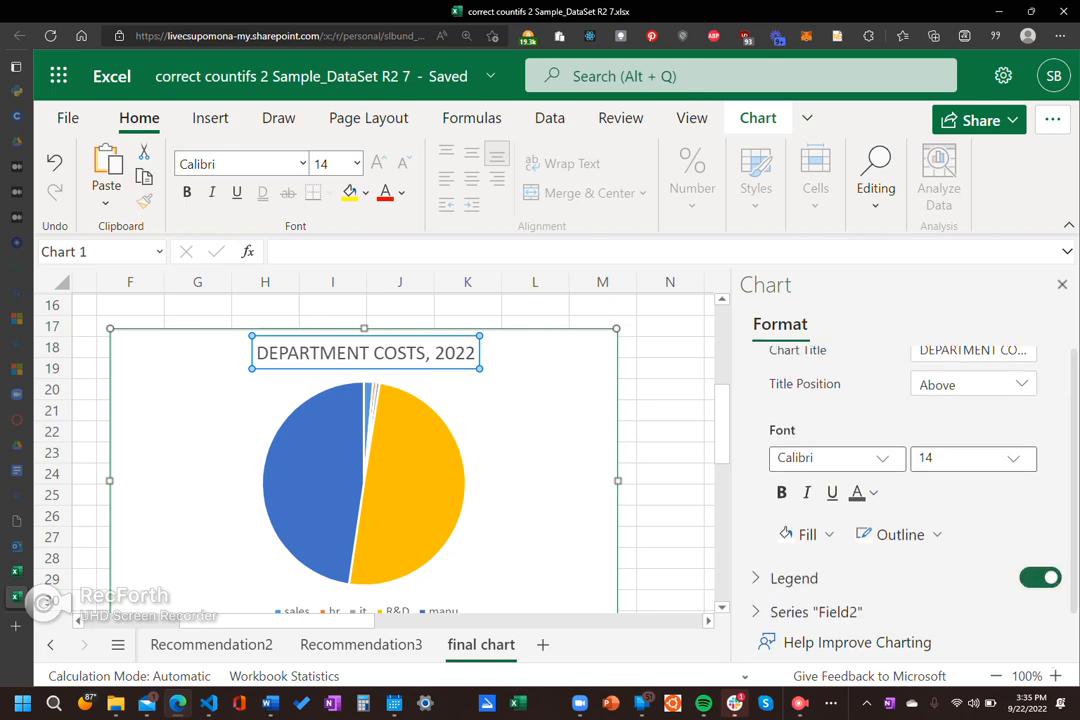
scroll(900, 480, "up", 2)
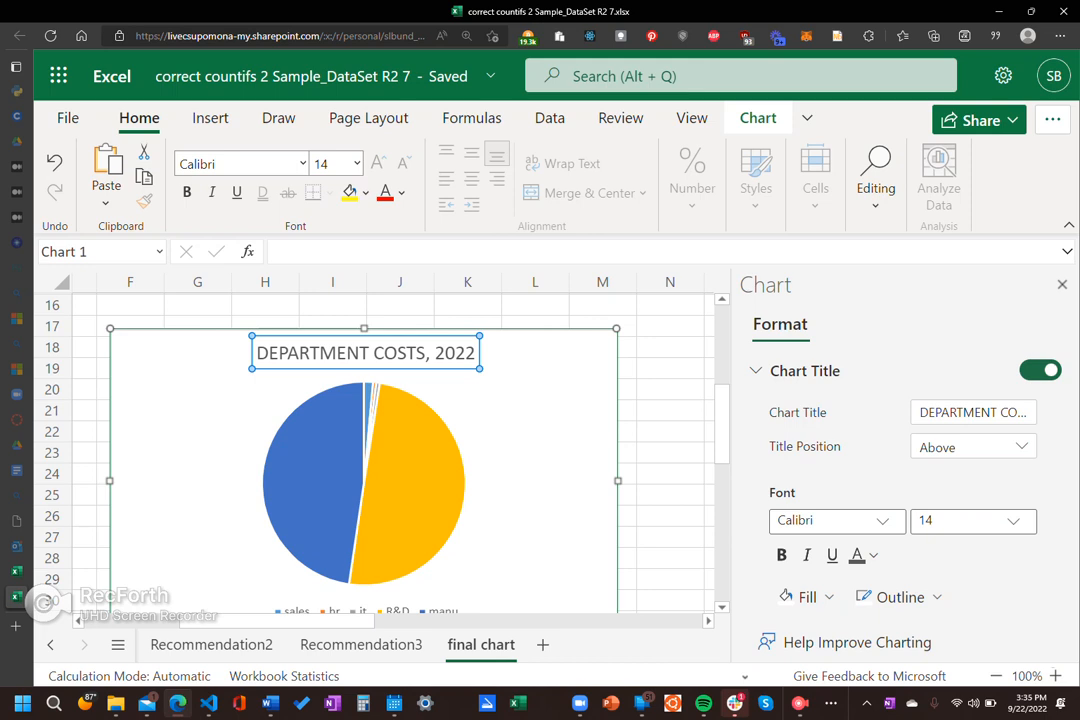
left_click(1062, 285)
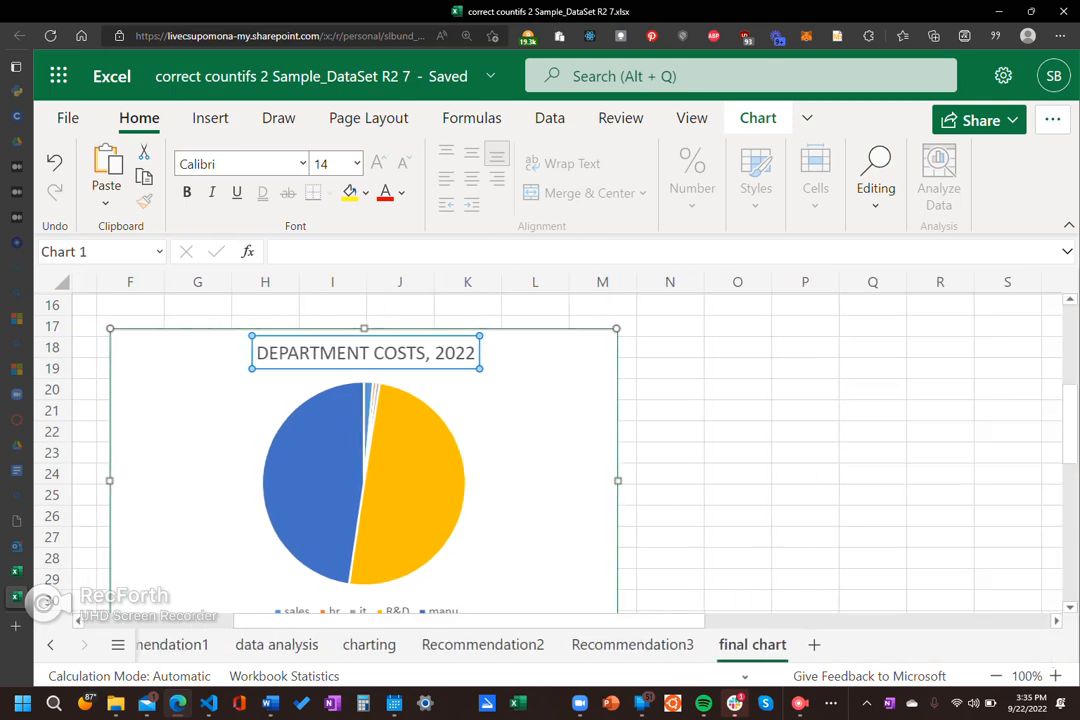
left_click(805, 537)
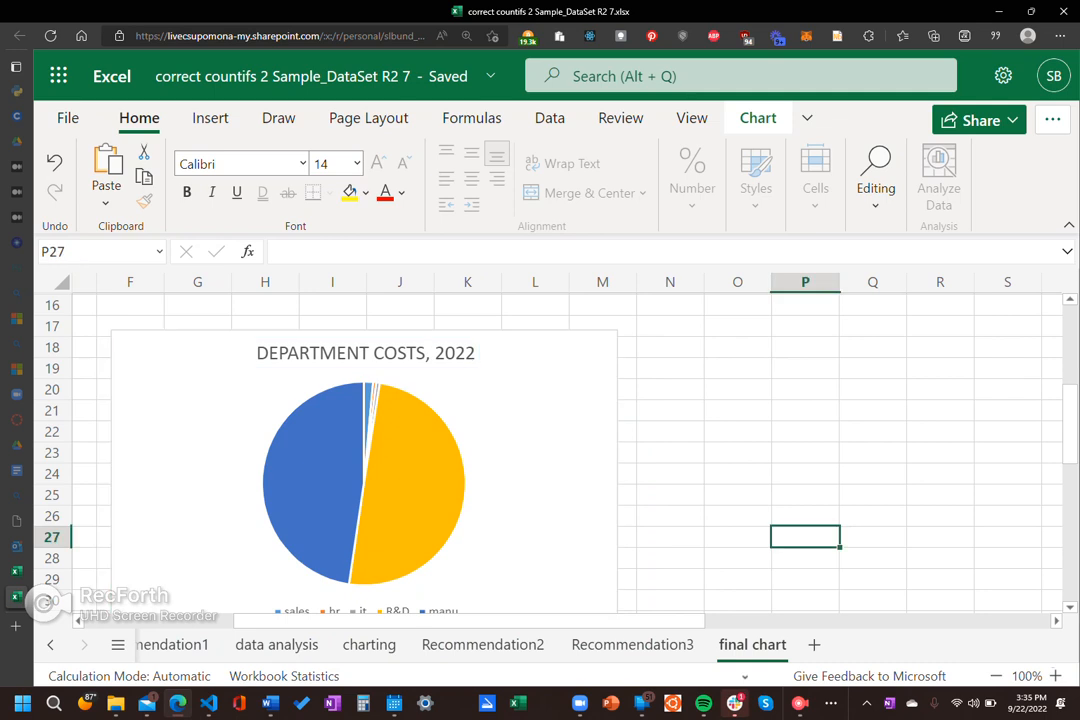
Step: Move the department costs pie chart up the sheet so its top edge sits at row 3, then deselect its title
left_click(365, 353)
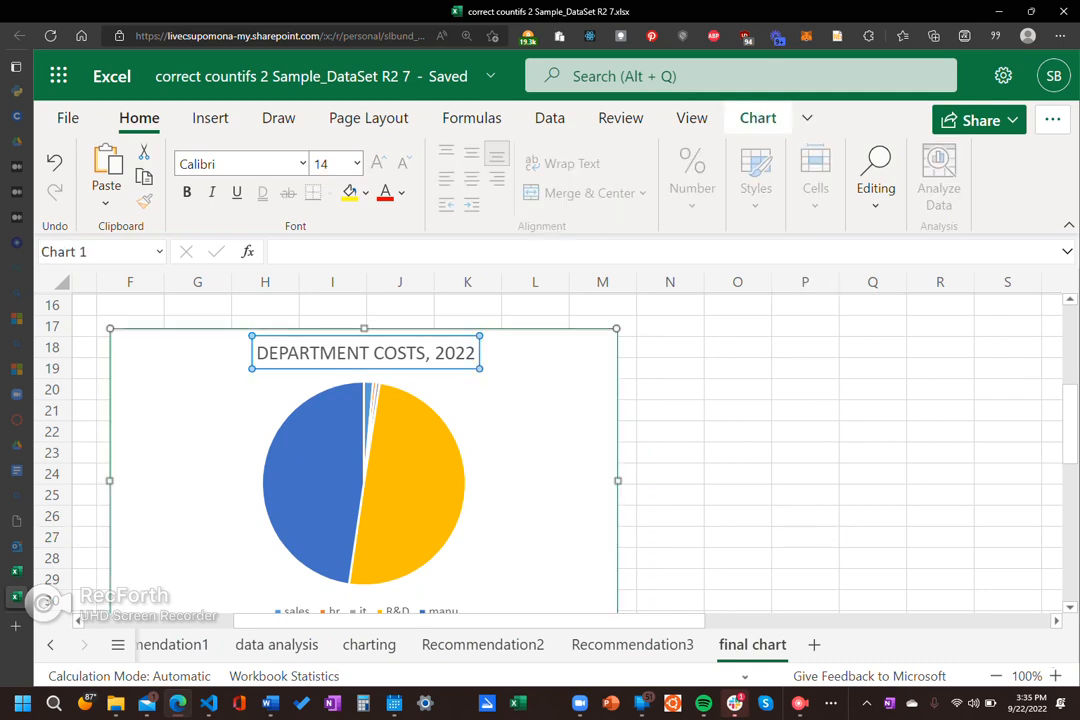
scroll(540, 450, "up", 4)
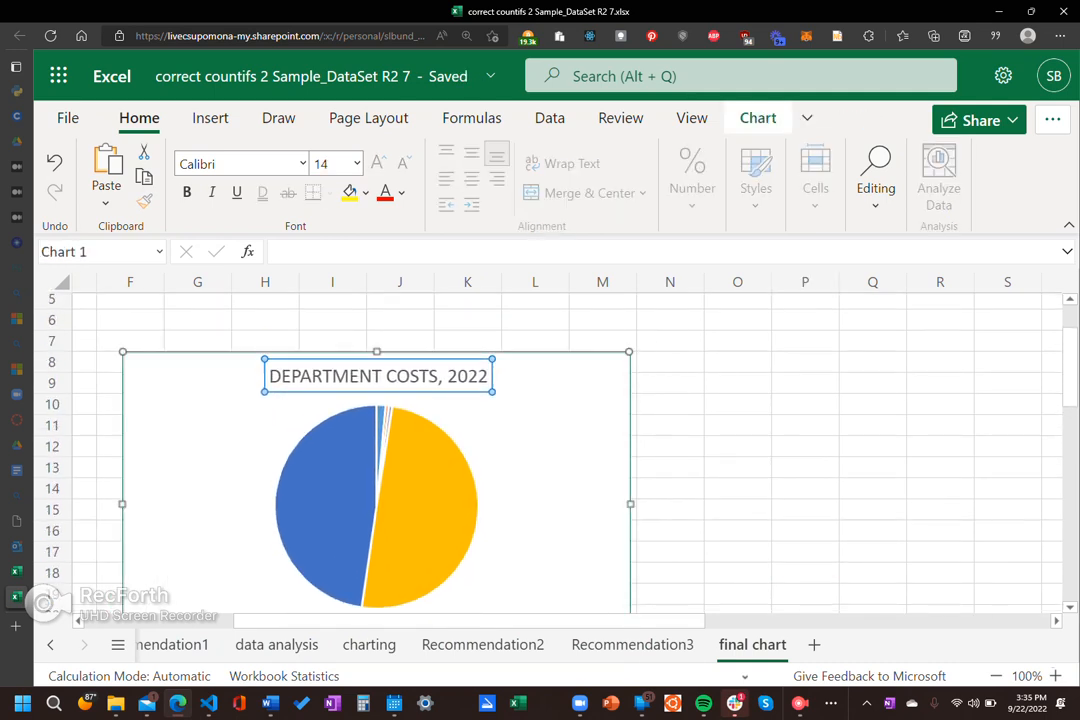
mouse_move(432, 352)
left_mouse_down()
mouse_move(445, 368)
mouse_move(430, 347)
left_mouse_up()
right_click(418, 369)
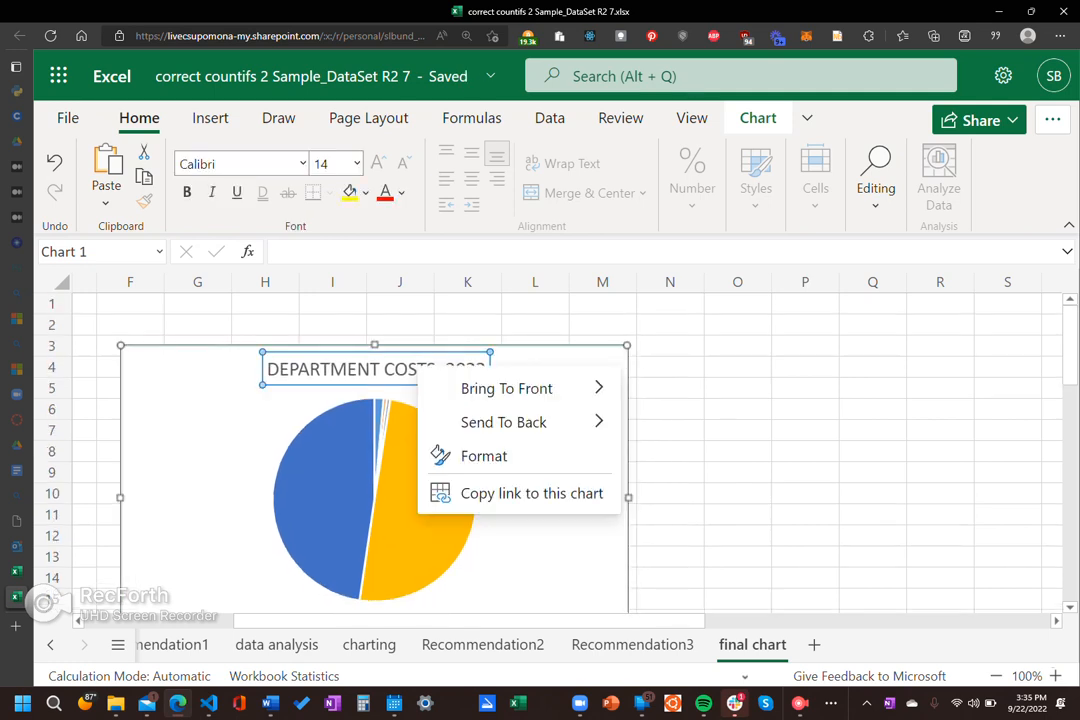
right_click(411, 367)
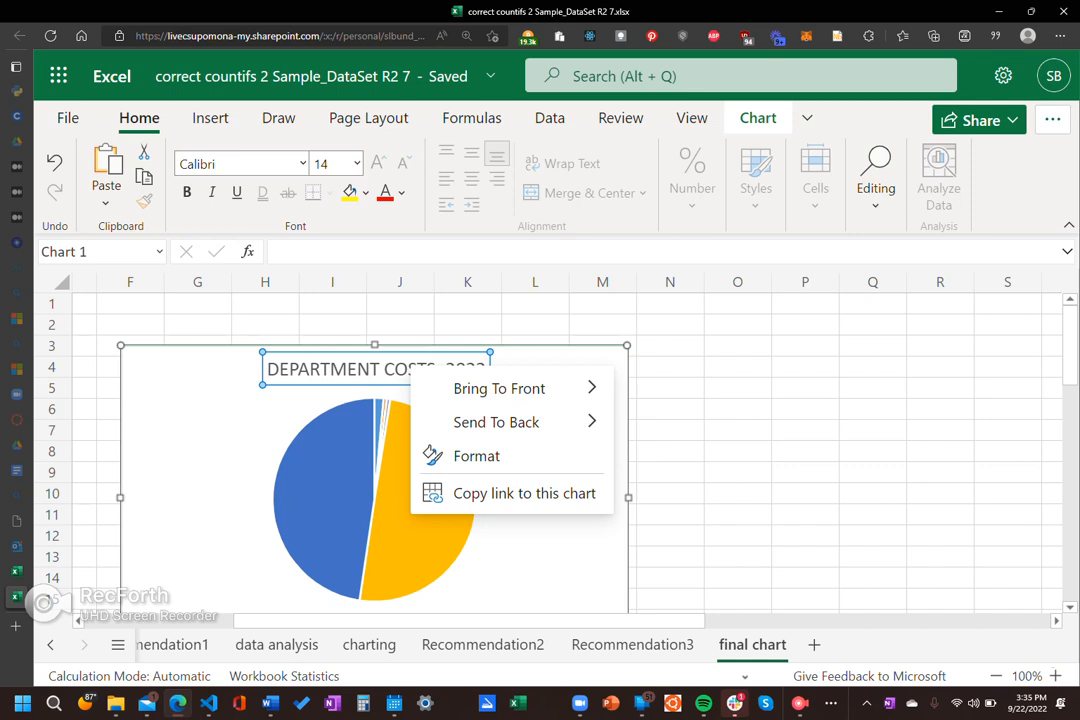
key("Escape")
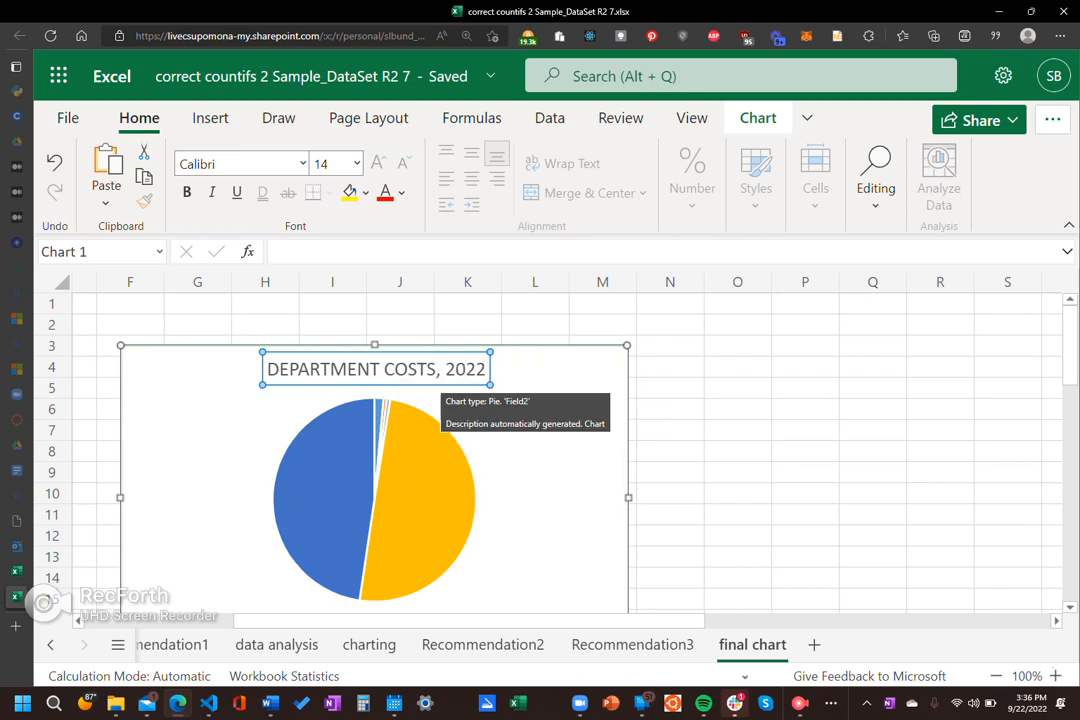
key("Escape")
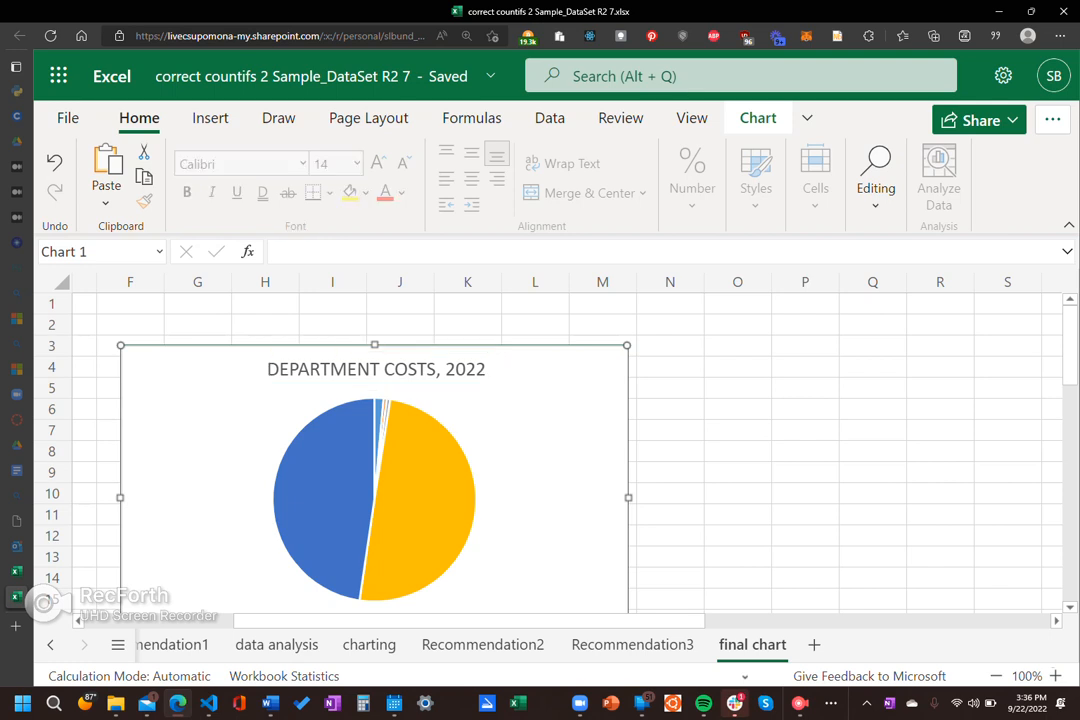
Step: Reposition the pie chart with its top edge at row 2, starting in column F, and open its title's format options
left_click_drag(597, 467, 635, 440)
right_click(635, 440)
left_click(512, 344)
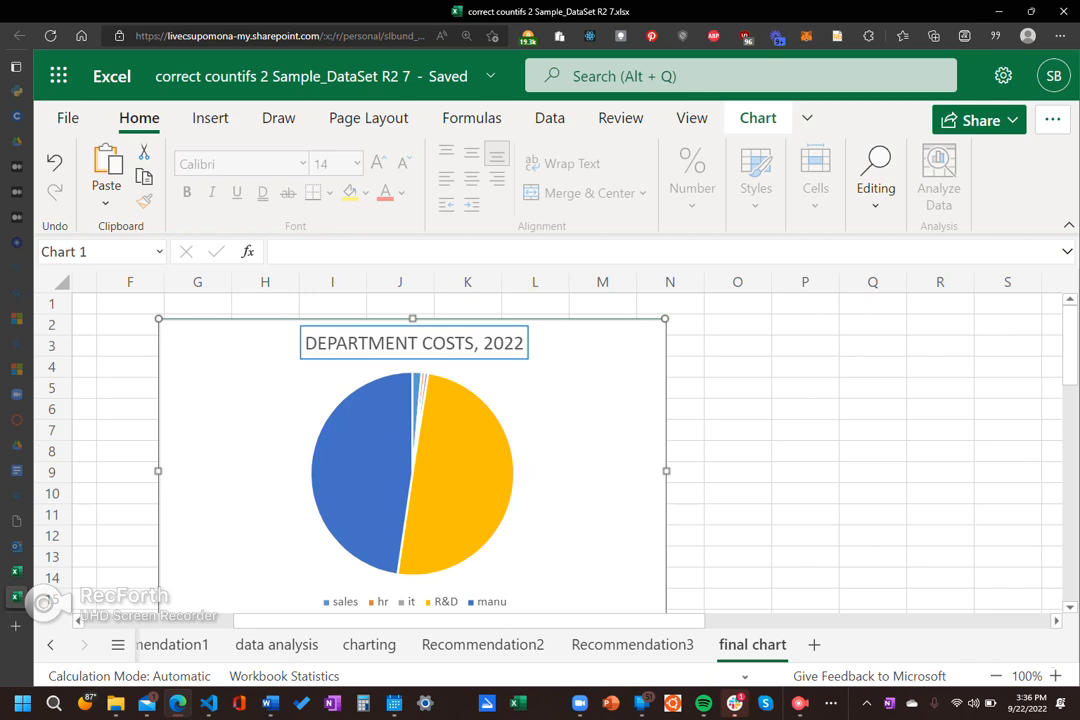
double_click(512, 344)
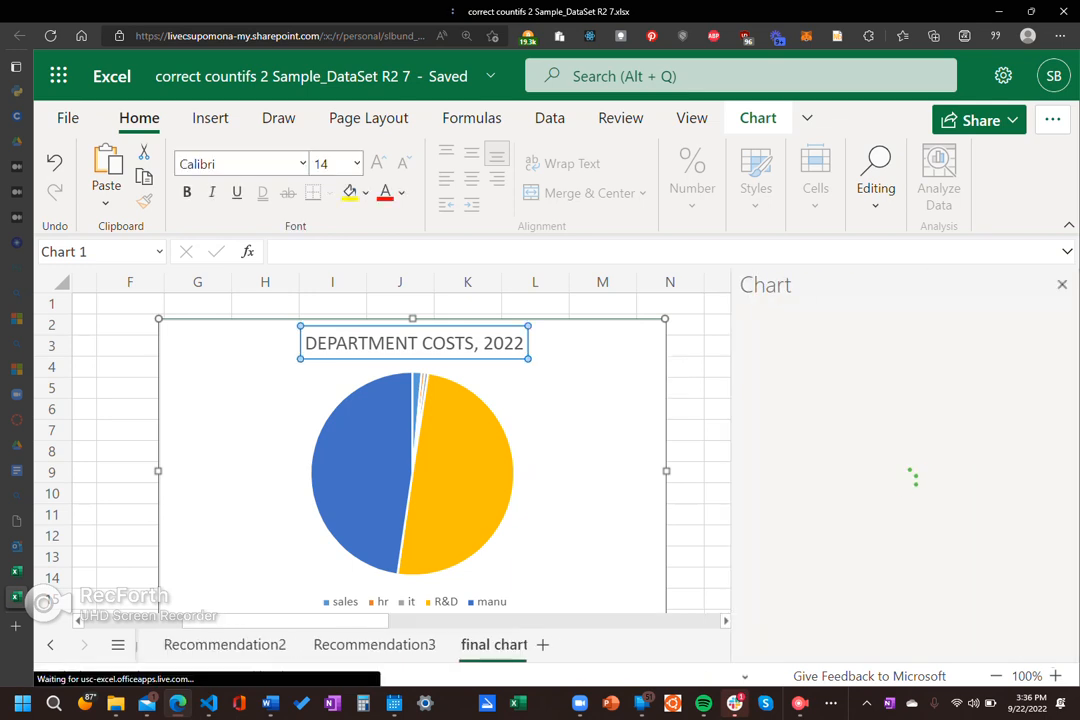
mouse_move(512, 344)
left_mouse_down()
mouse_move(562, 355)
mouse_move(493, 350)
left_mouse_up()
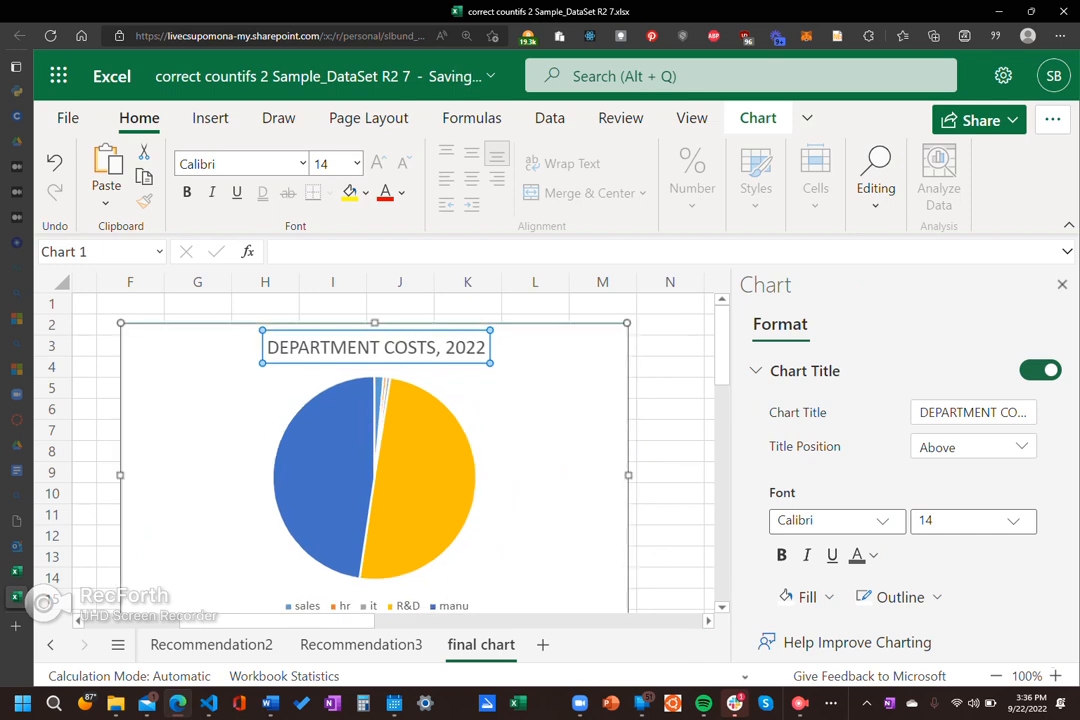
Step: Choose Above as the title position in the format options, then close them and deselect the chart
scroll(470, 460, "down", 1)
left_click(974, 447)
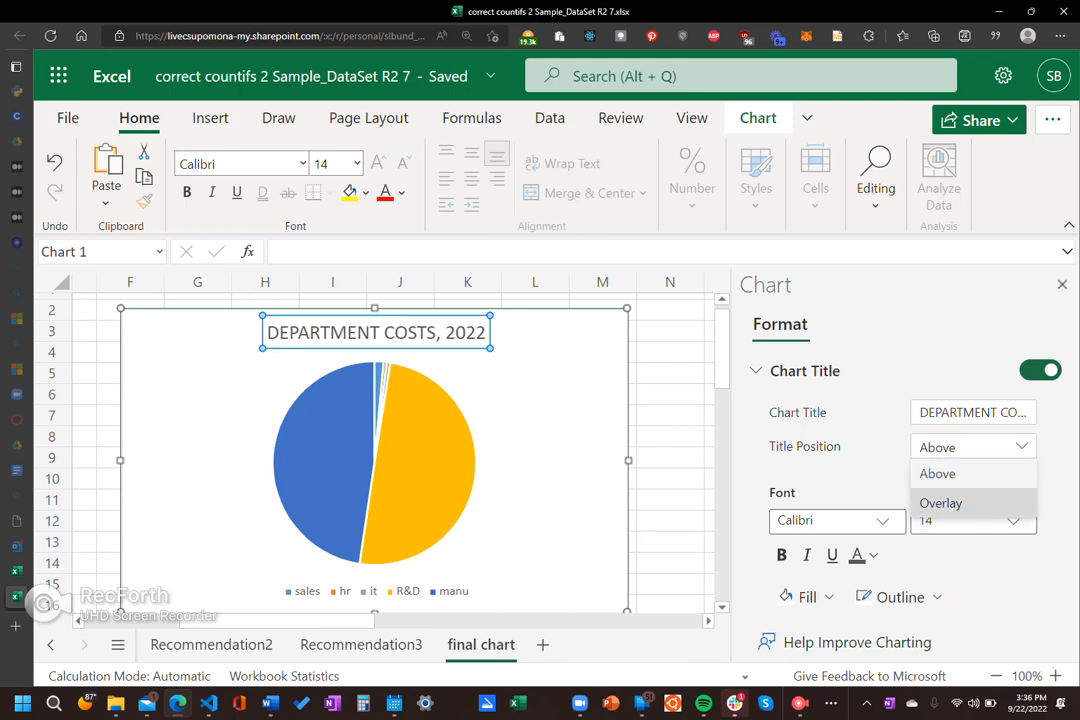
left_click(960, 474)
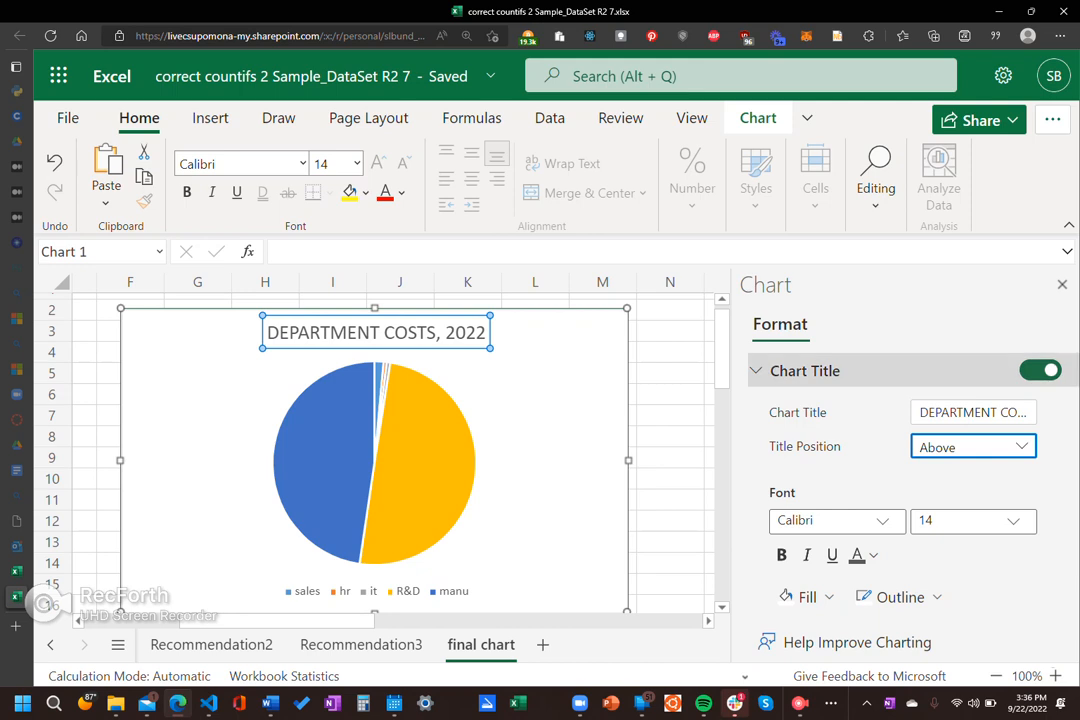
left_click(1062, 284)
left_click(738, 479)
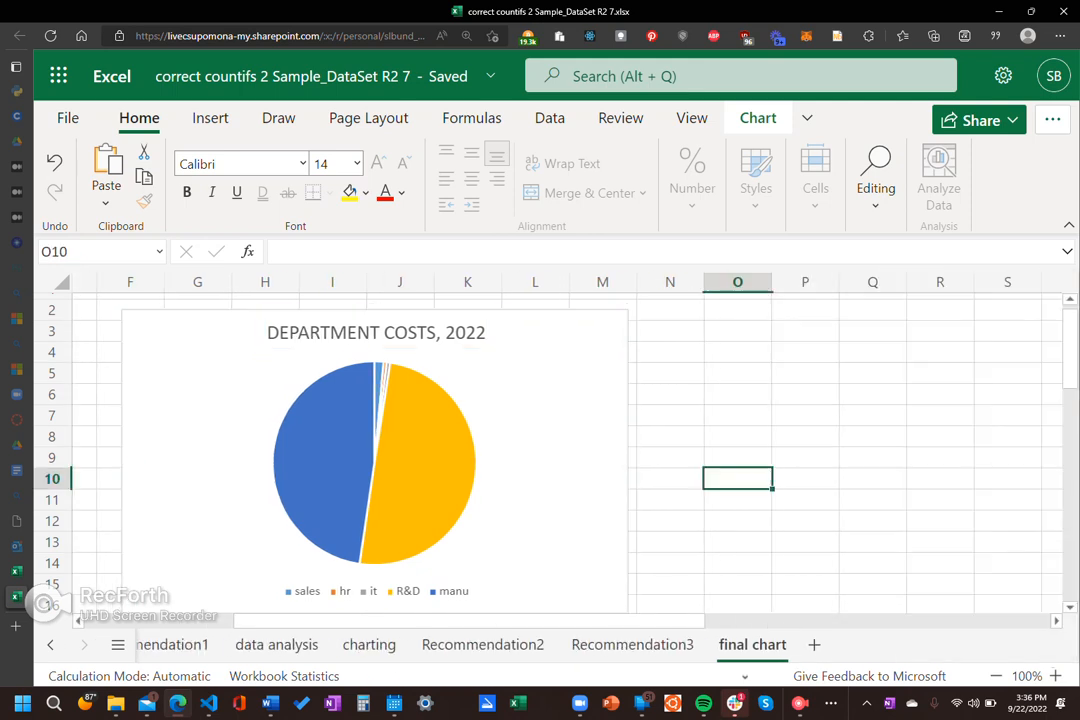
Step: Reapply the Above Chart placement to the selected title using the Chart Title command, then deselect the chart
left_click(376, 333)
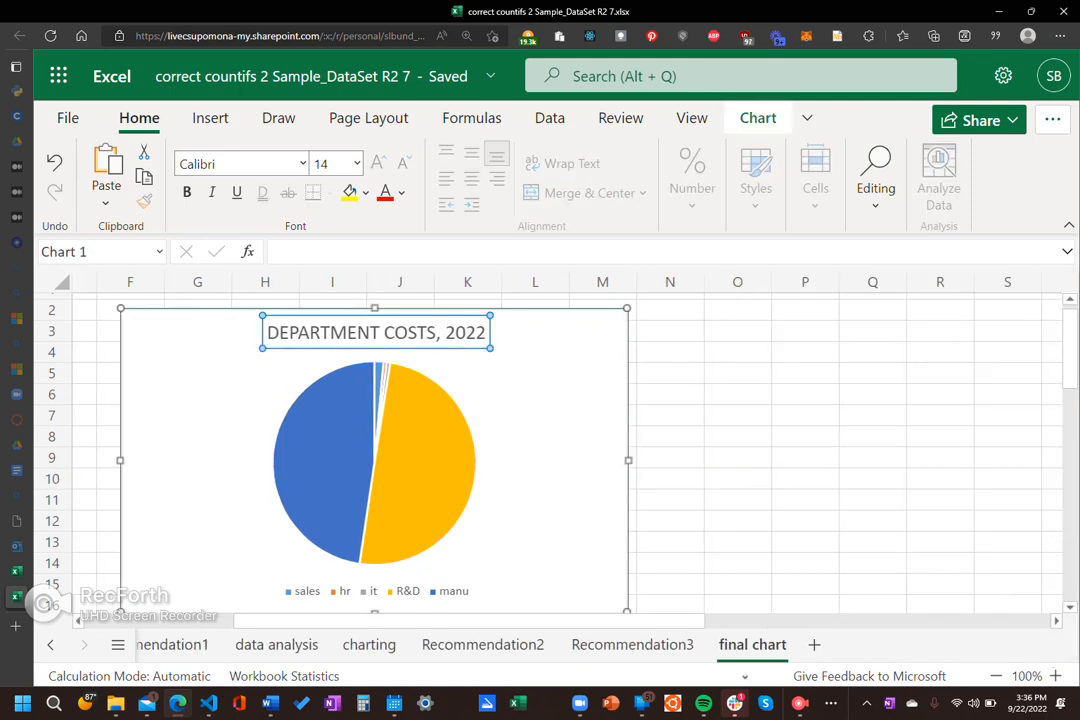
left_click(758, 118)
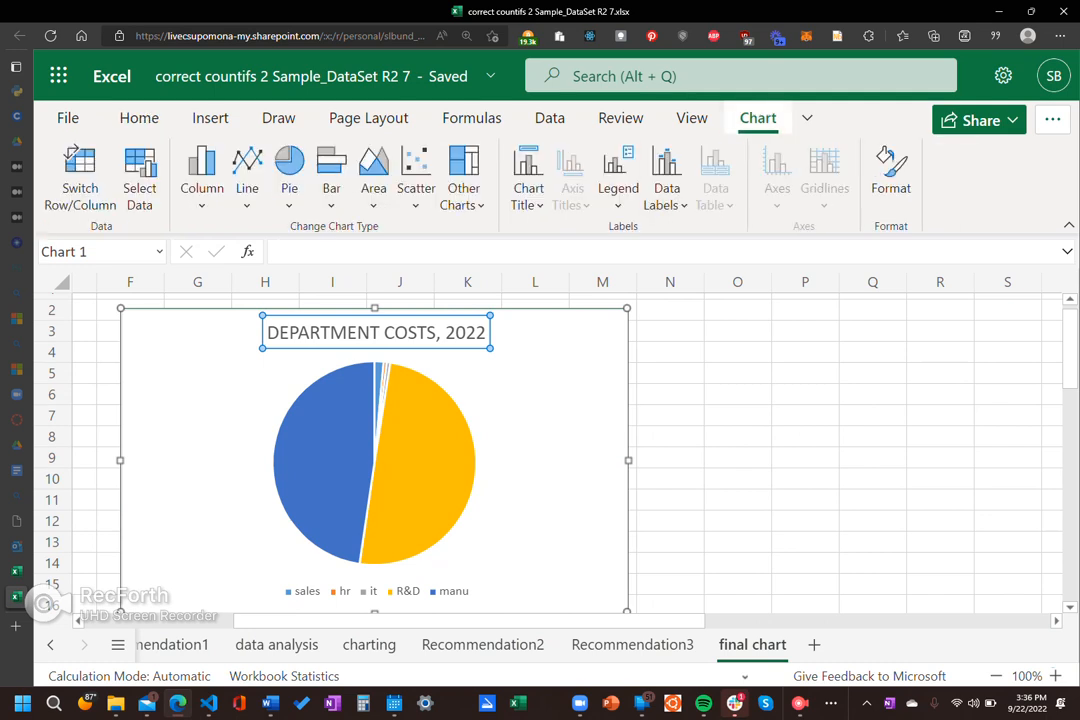
left_click(528, 178)
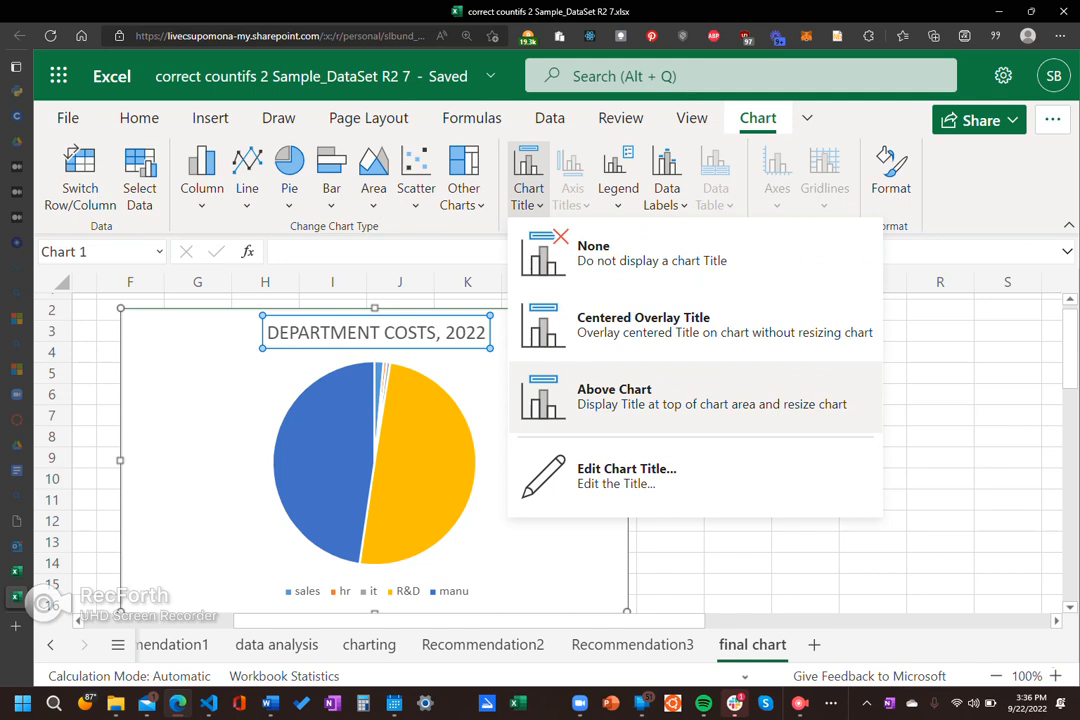
left_click(640, 397)
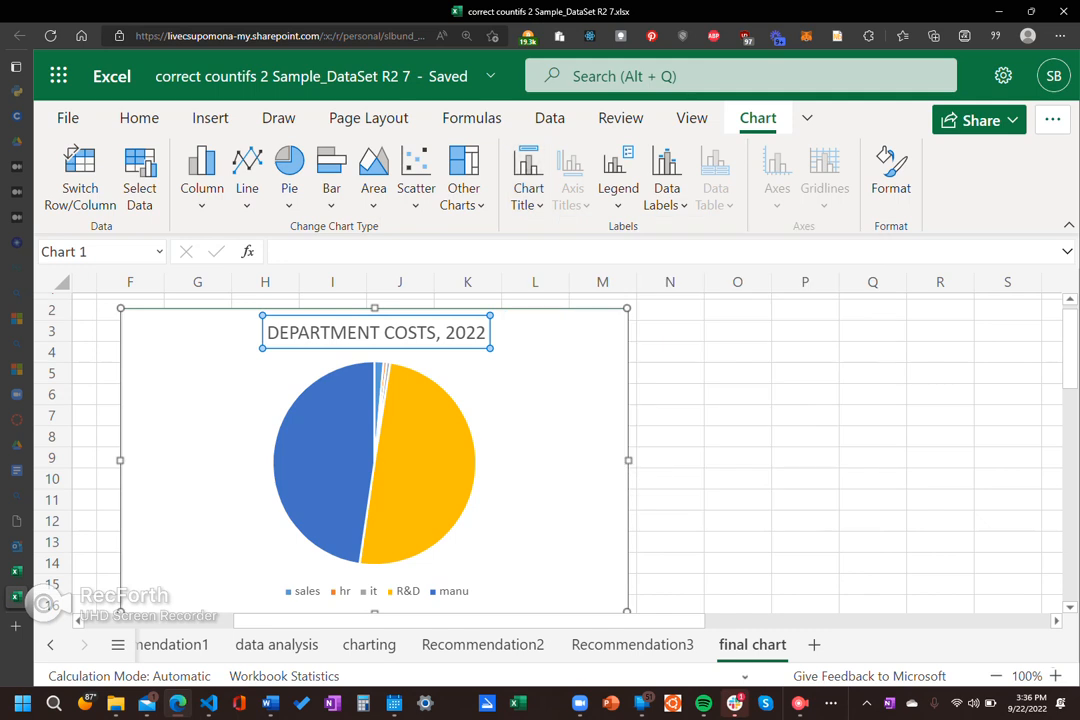
left_click(805, 520)
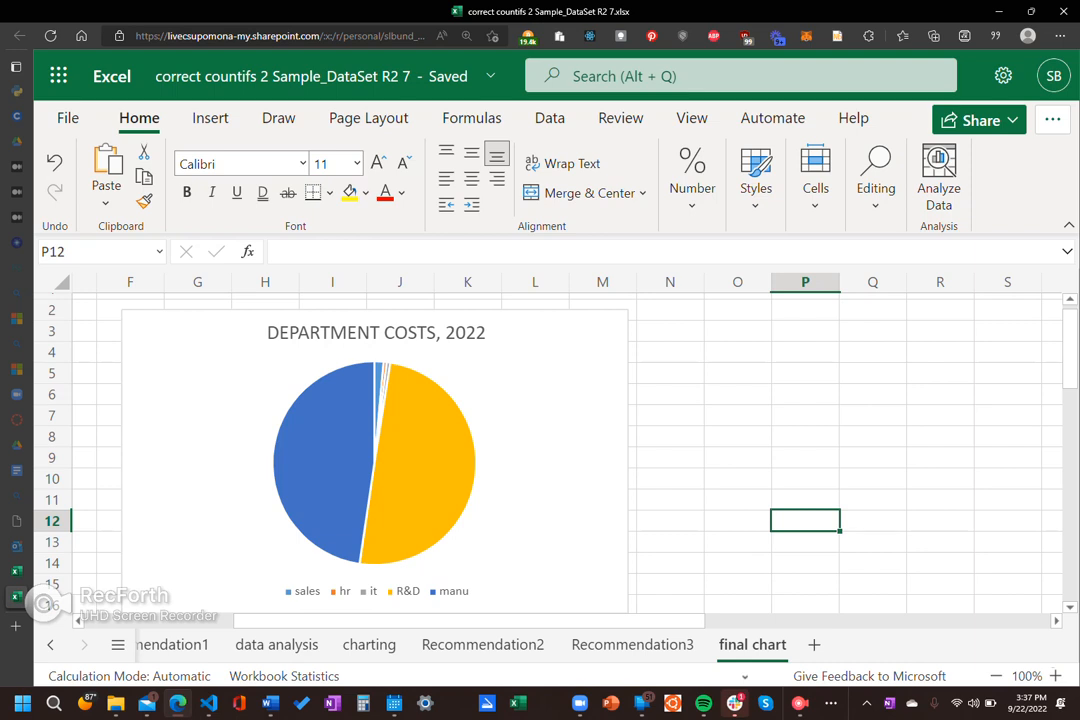
Step: View the format options for the pie's data series, then close them and deselect the chart
left_click(400, 460)
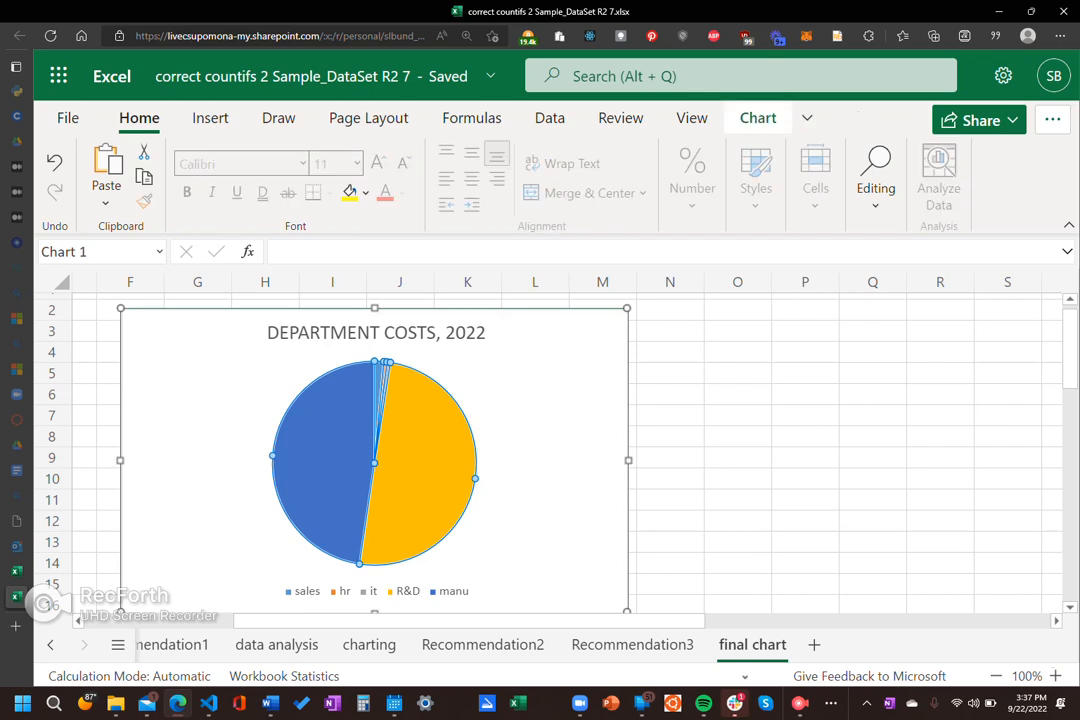
double_click(400, 460)
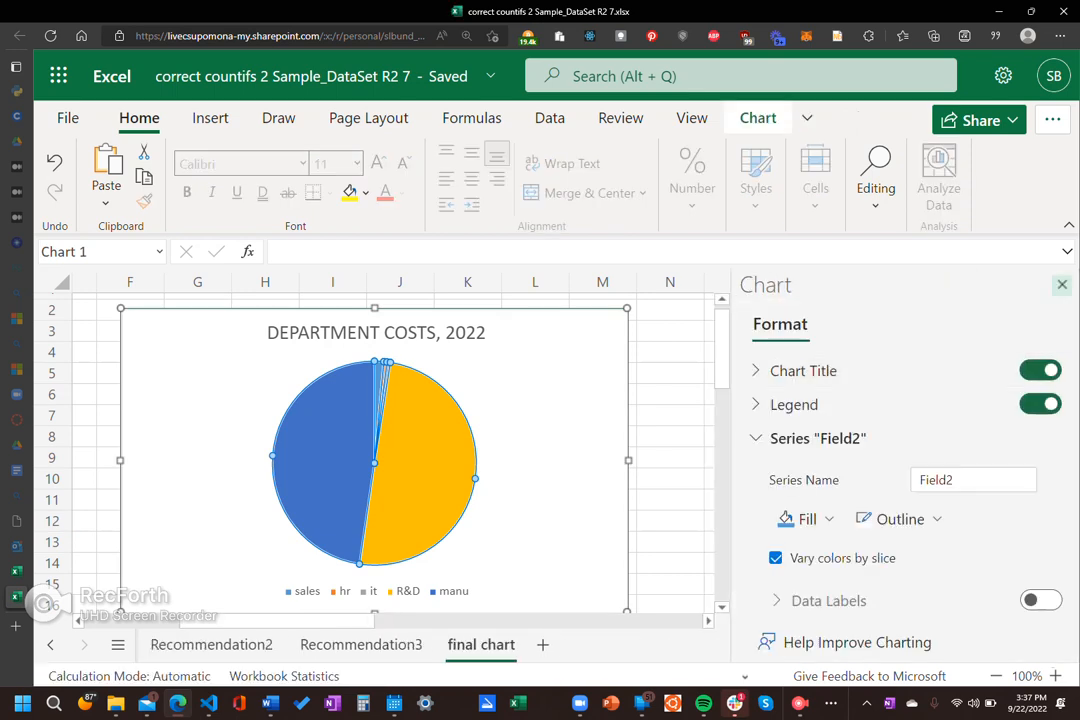
left_click(1062, 284)
left_click(738, 499)
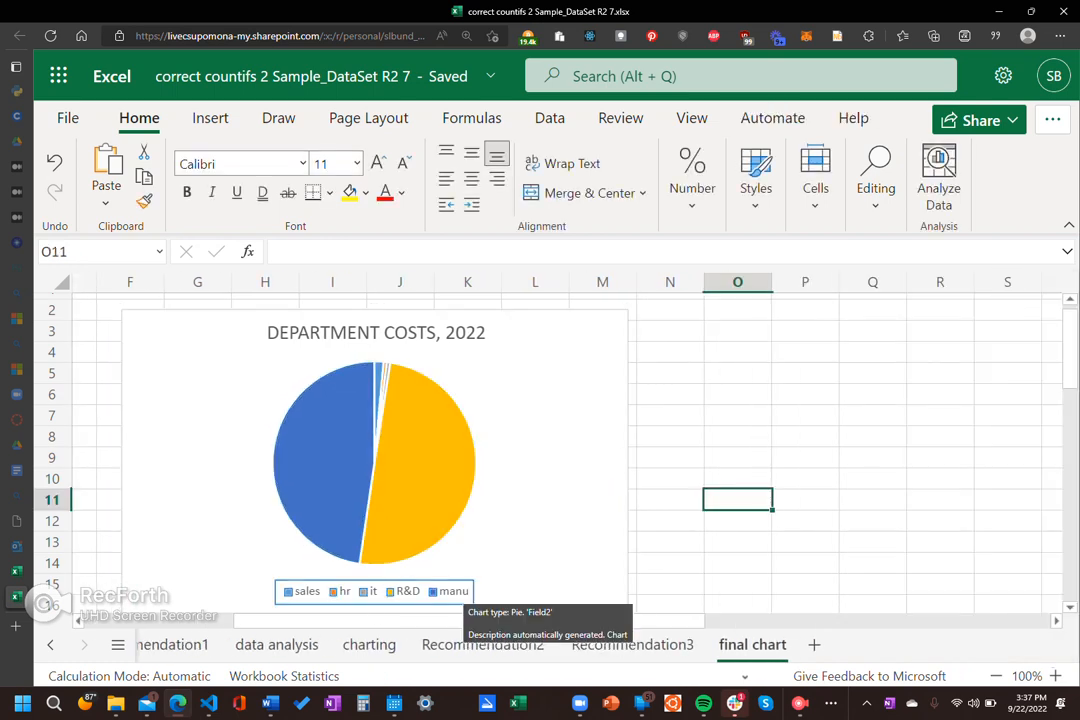
Step: Review the legend's position, overlay and font options, then expand the chart title's options
double_click(455, 591)
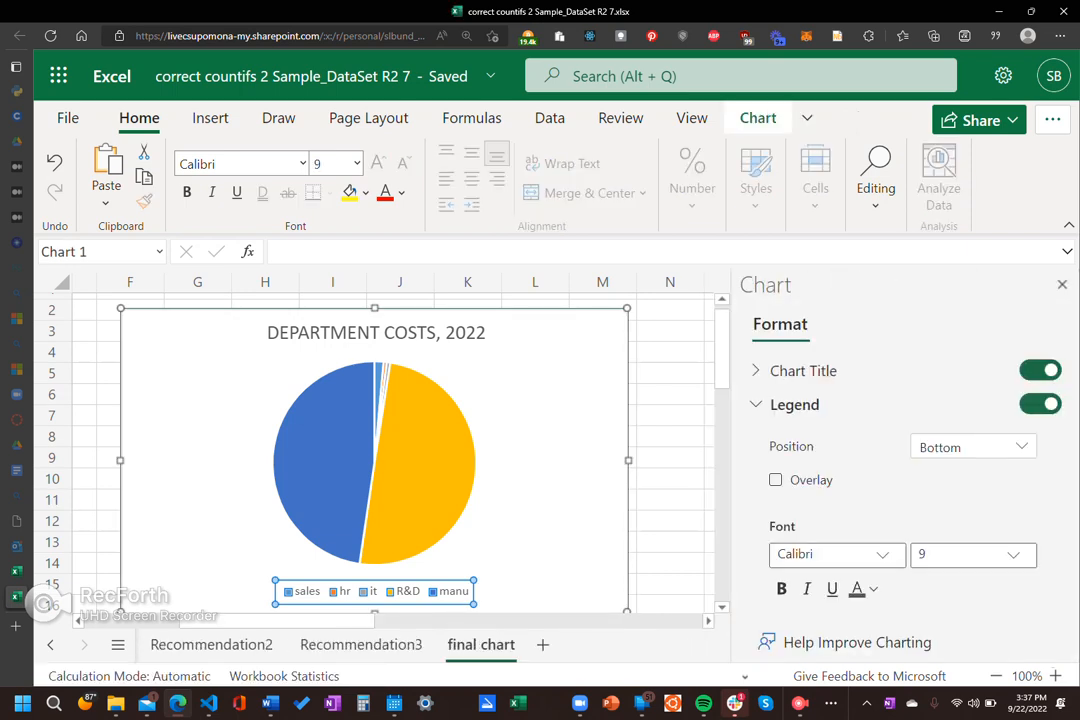
scroll(900, 480, "down", 2)
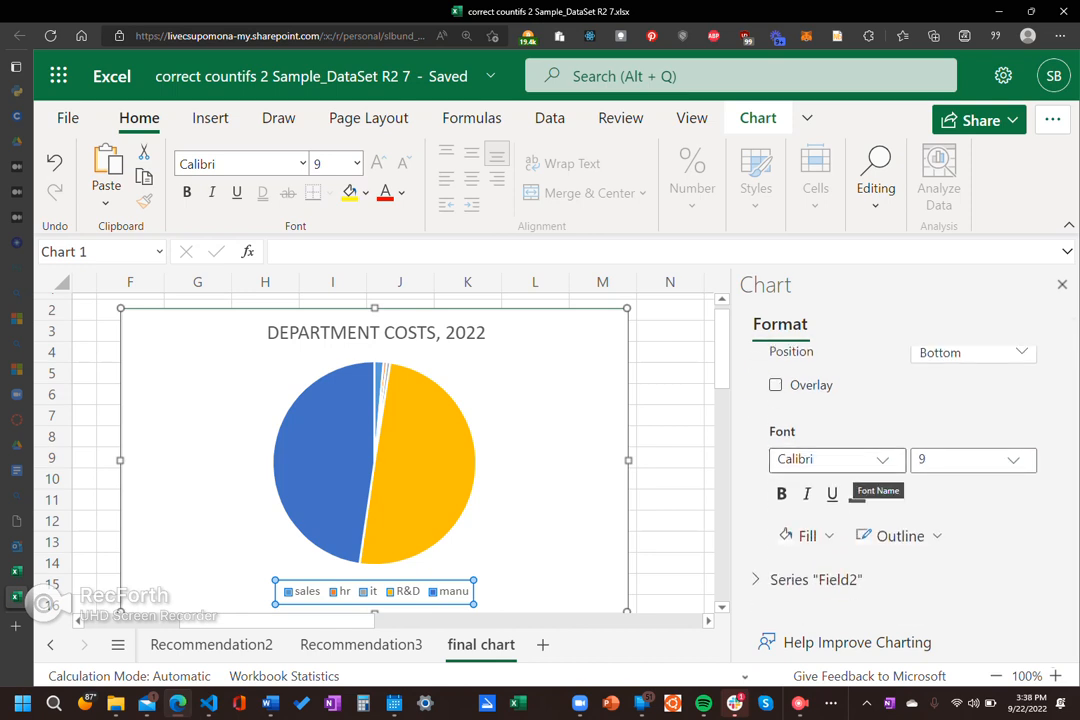
scroll(910, 470, "up", 2)
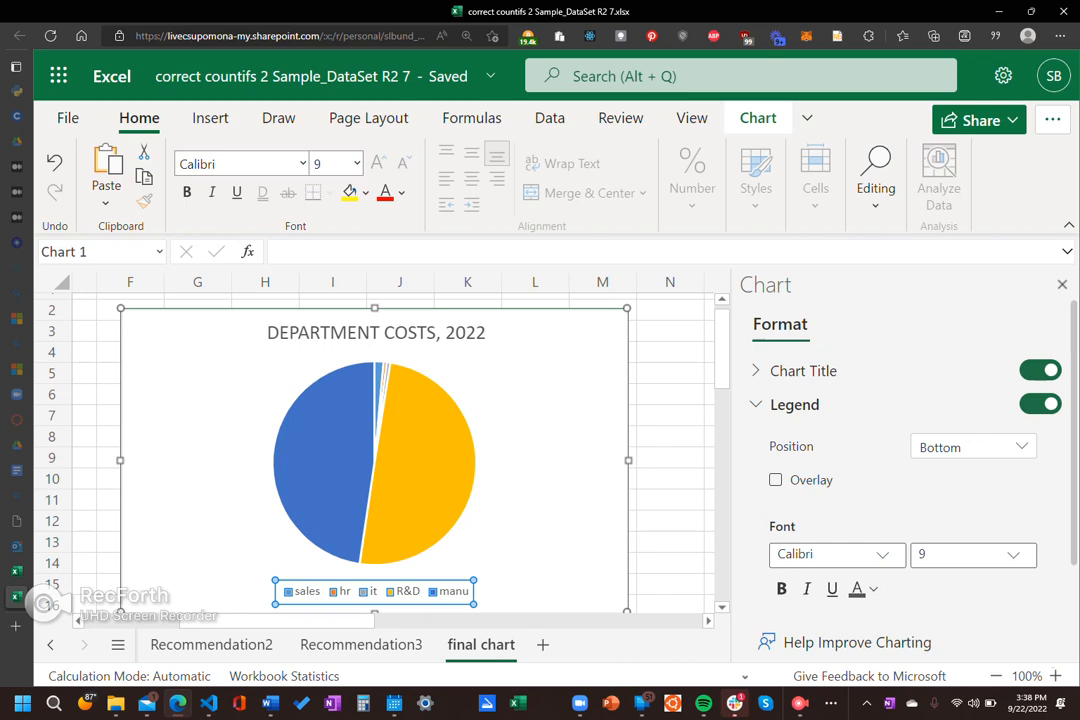
left_click(803, 371)
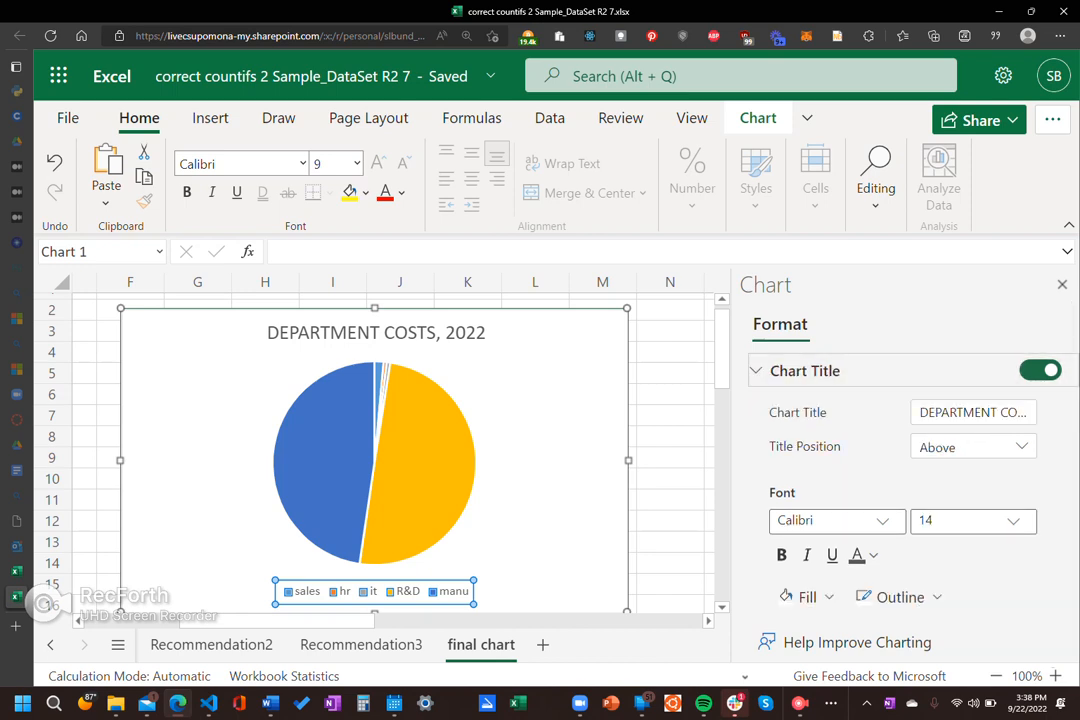
Step: Try the Overlay position for the chart title, then return the title to Above
left_click(972, 447)
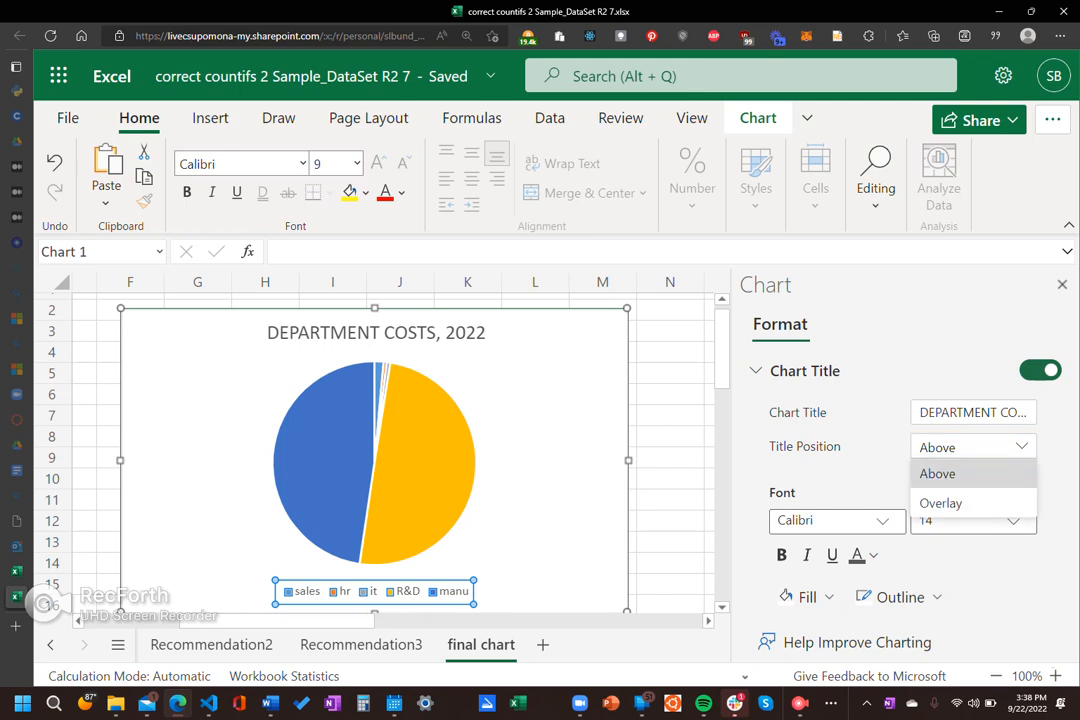
left_click(940, 503)
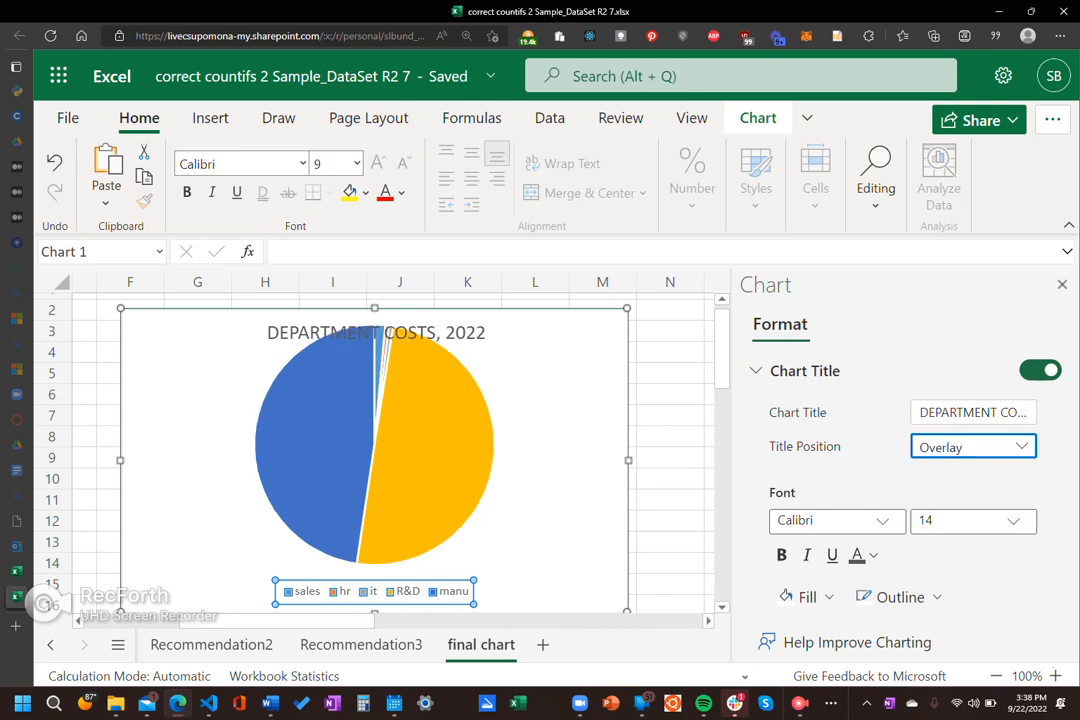
left_click(972, 447)
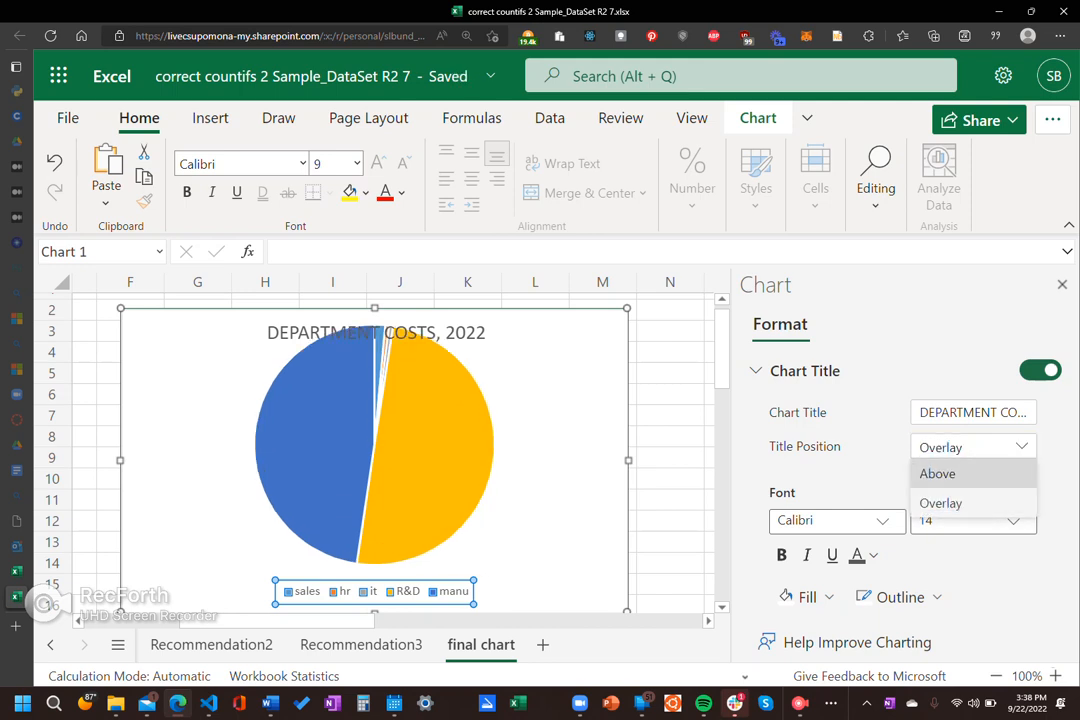
left_click(940, 474)
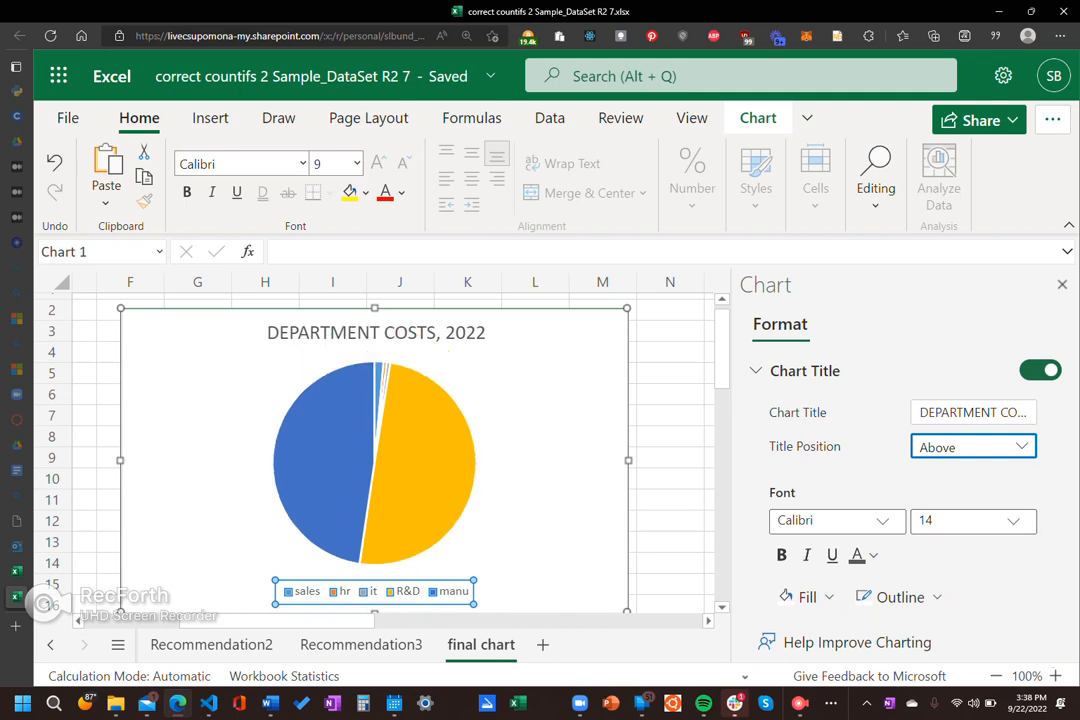
Step: Set the chart title's font to Book Antiqua at size 11, then close the format options and deselect the chart
left_click(1013, 521)
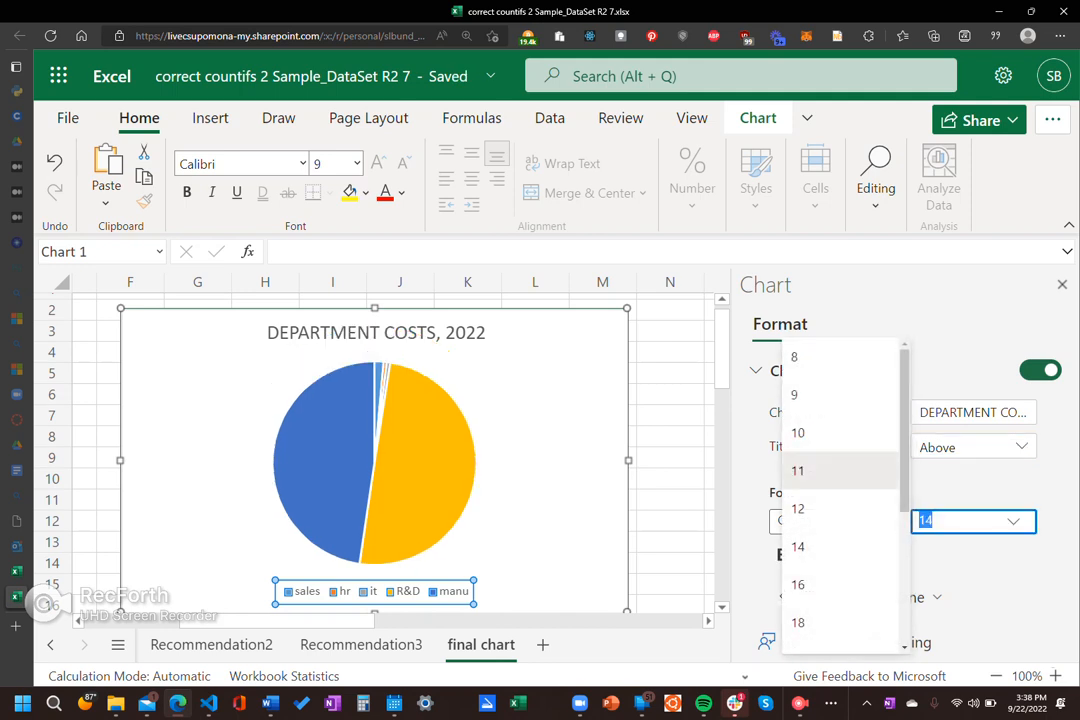
left_click(840, 470)
left_click(1013, 521)
left_click(883, 521)
left_click(883, 521)
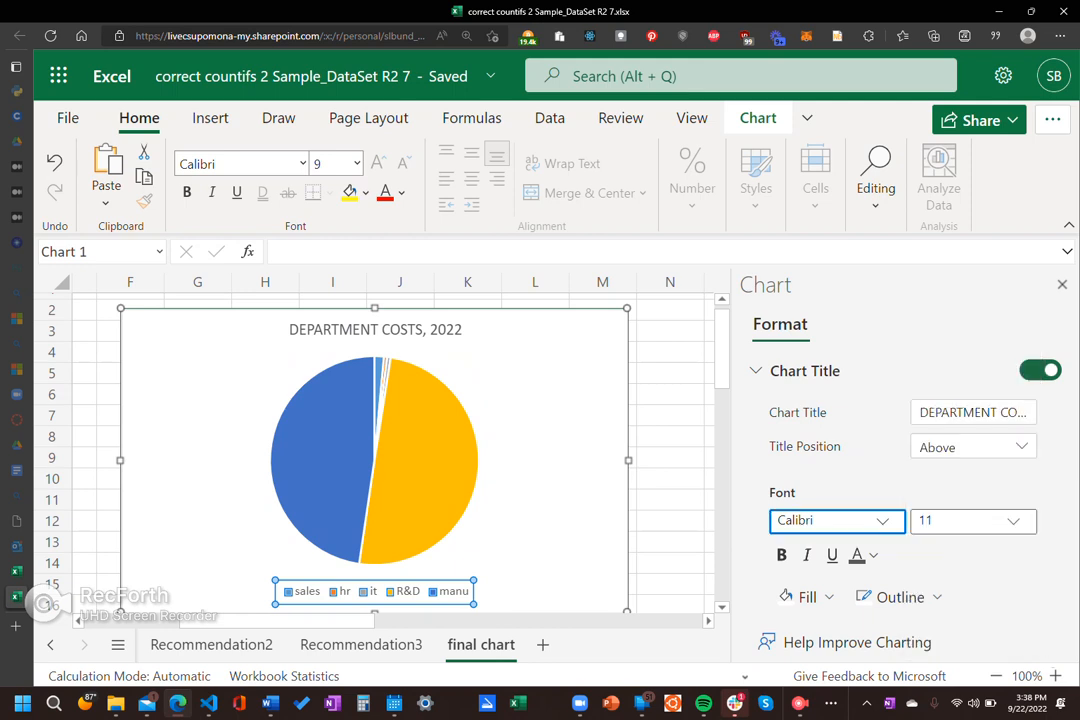
left_click(883, 521)
left_click(955, 509)
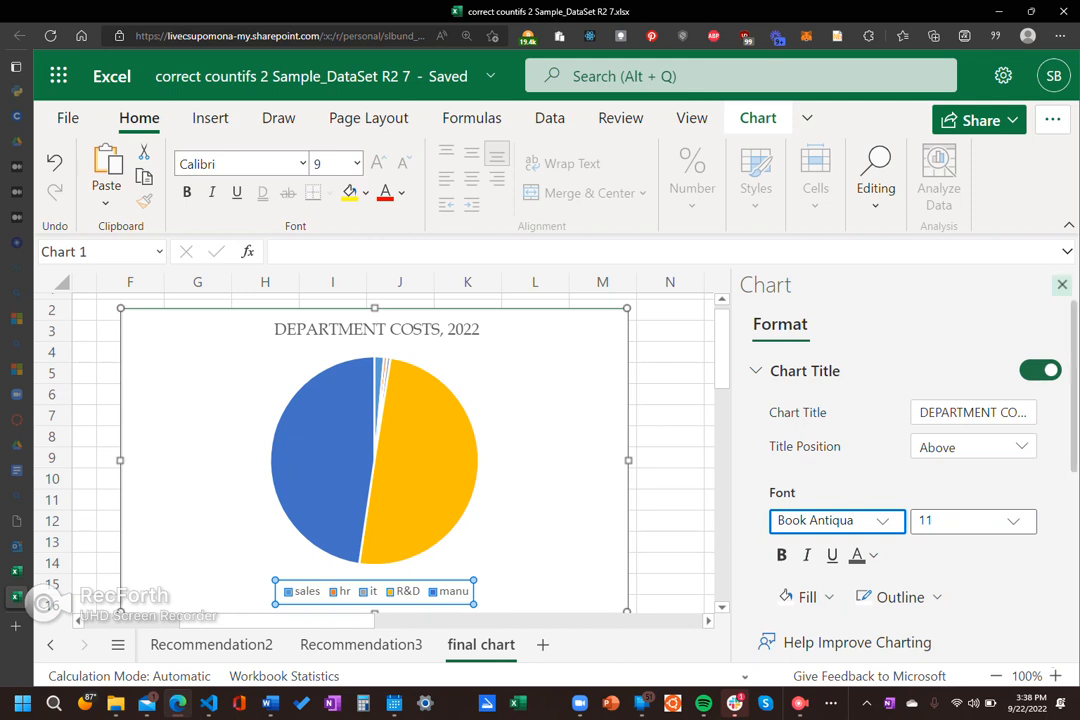
left_click(1062, 284)
left_click(805, 457)
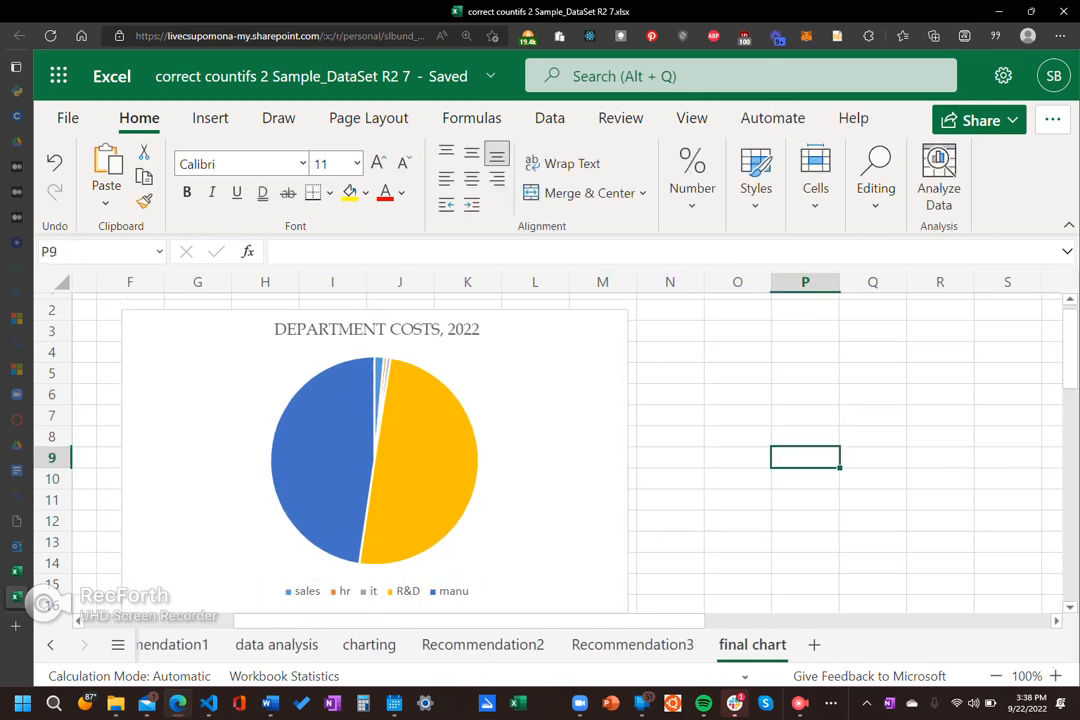
Step: Copy the whole department costs pie chart to the clipboard
left_click(375, 460)
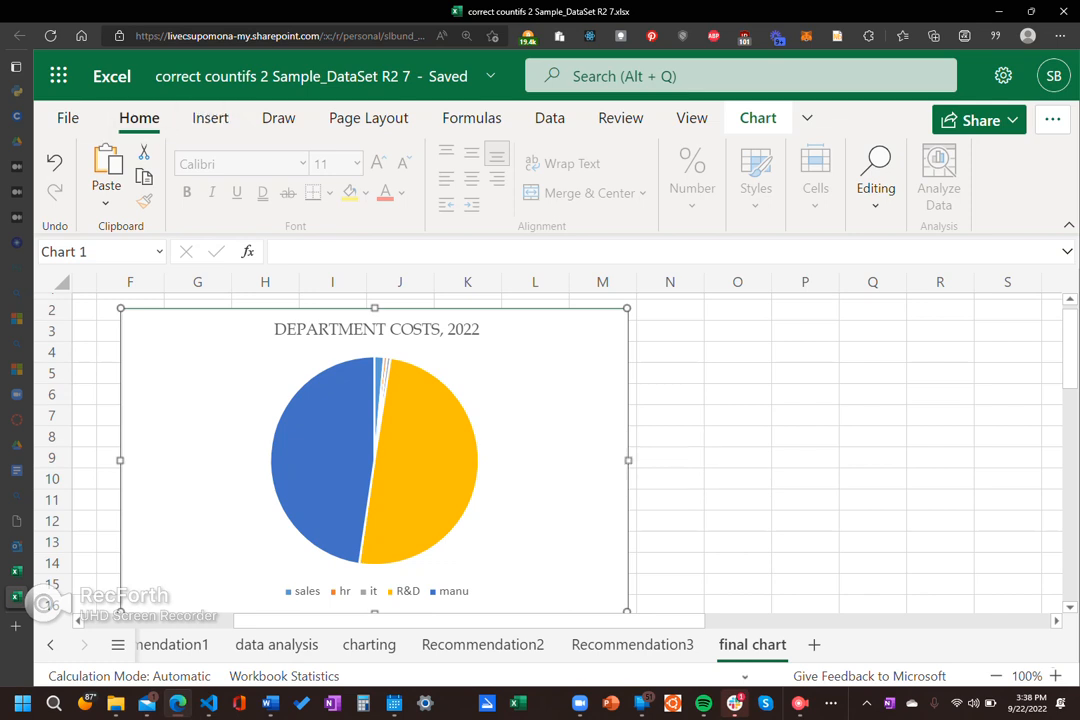
right_click(590, 428)
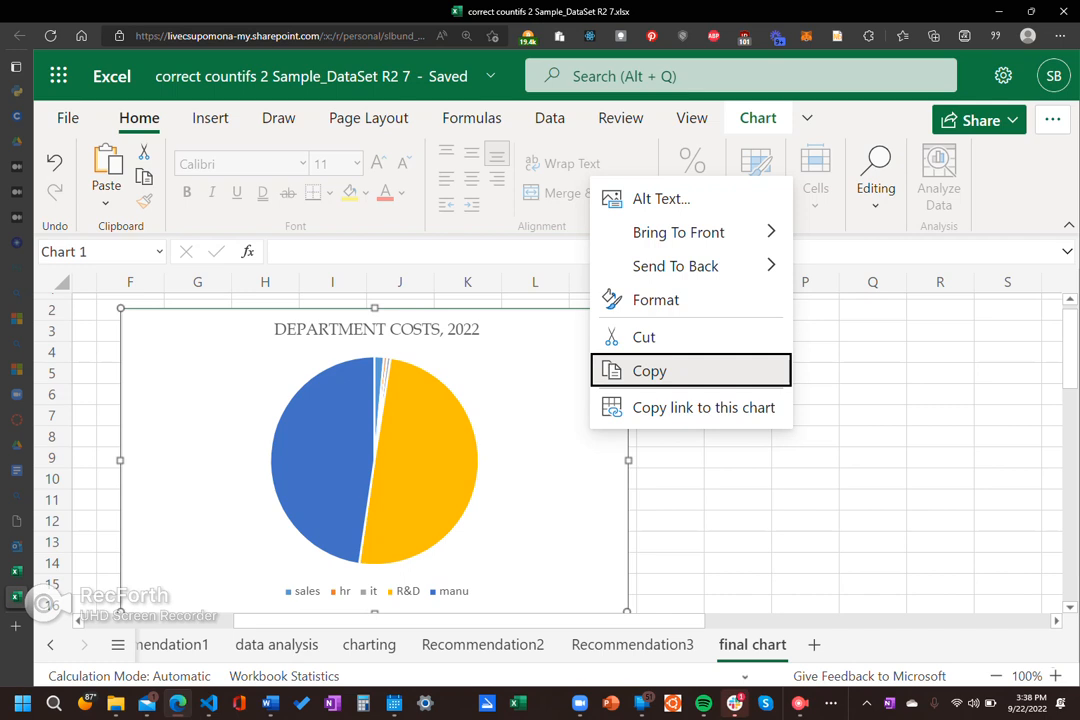
key("Return")
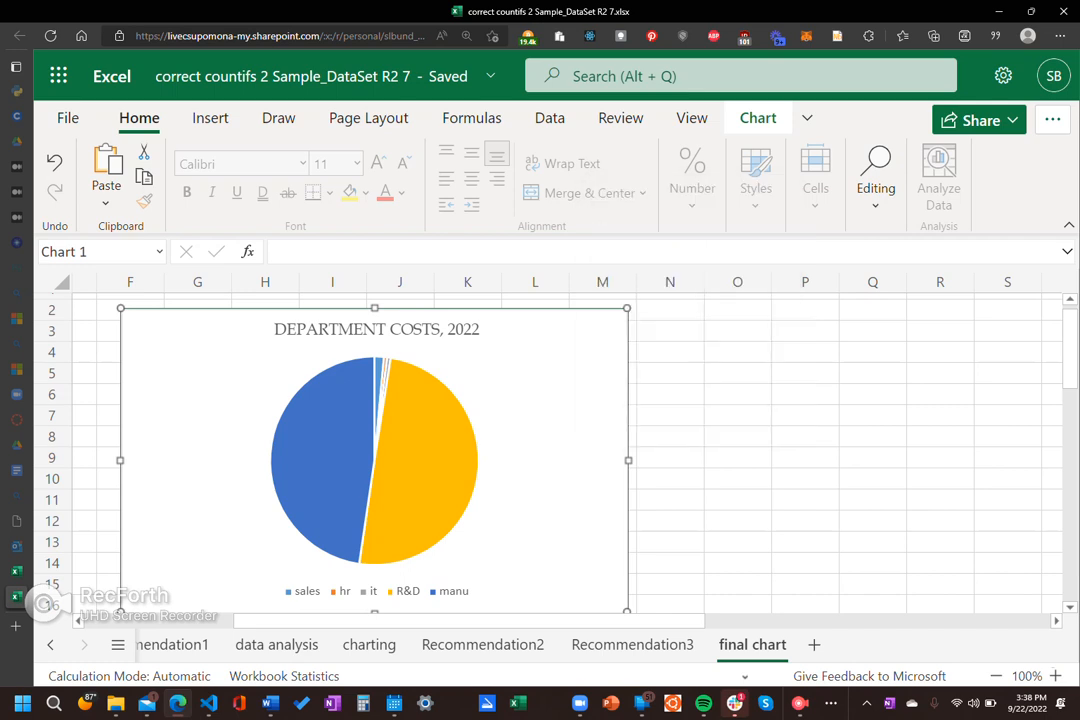
left_click(873, 479)
left_click(556, 368)
left_click(64, 113)
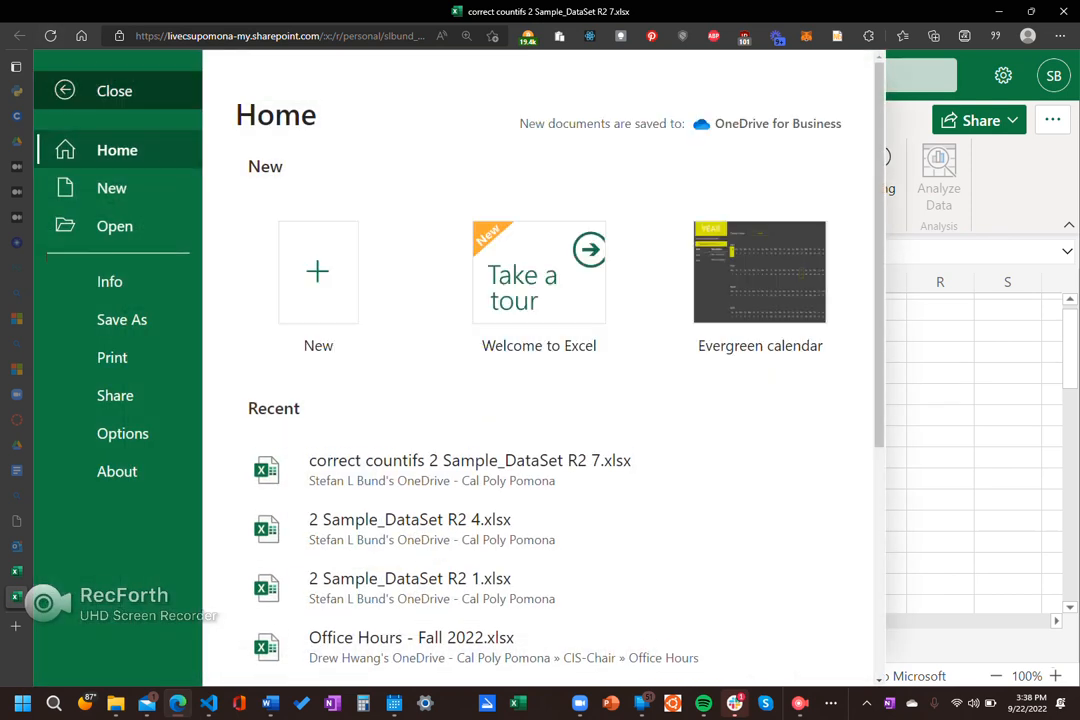
left_click(100, 90)
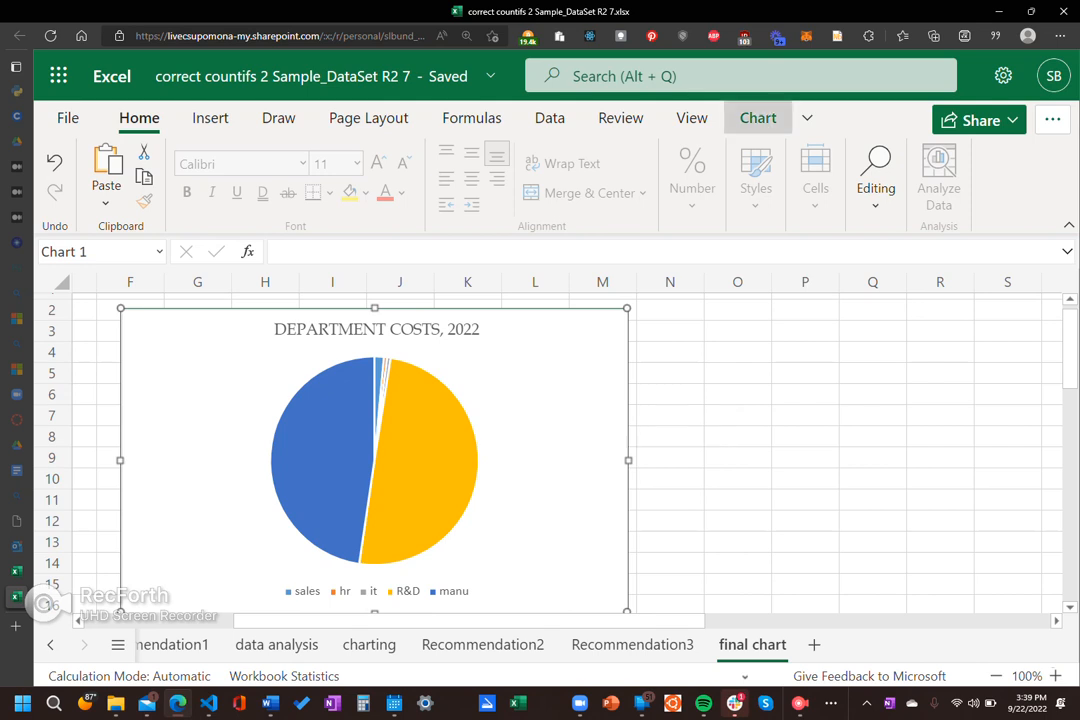
Step: View the format options available for the whole pie chart, then close them
left_click(758, 118)
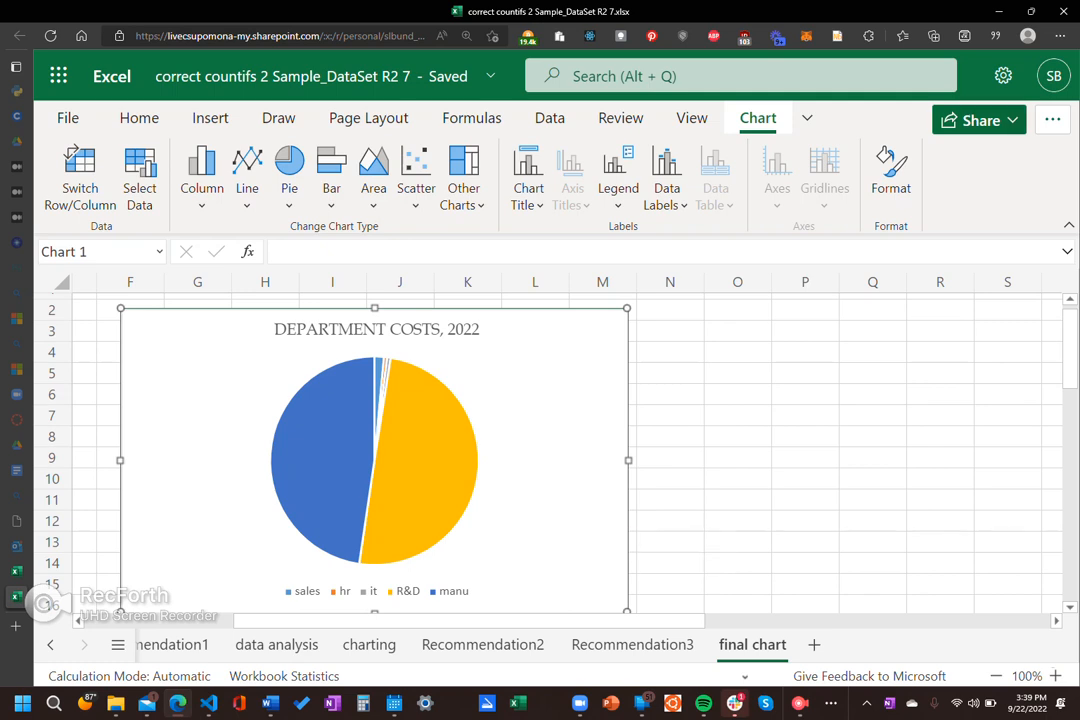
left_click(891, 168)
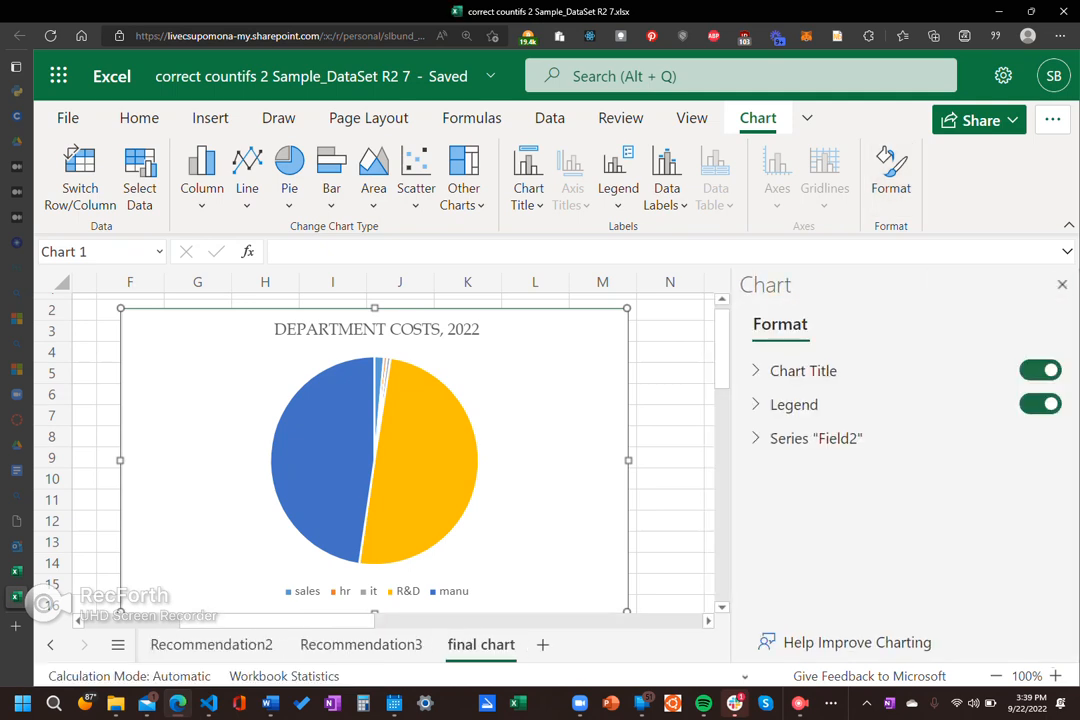
left_click(1062, 284)
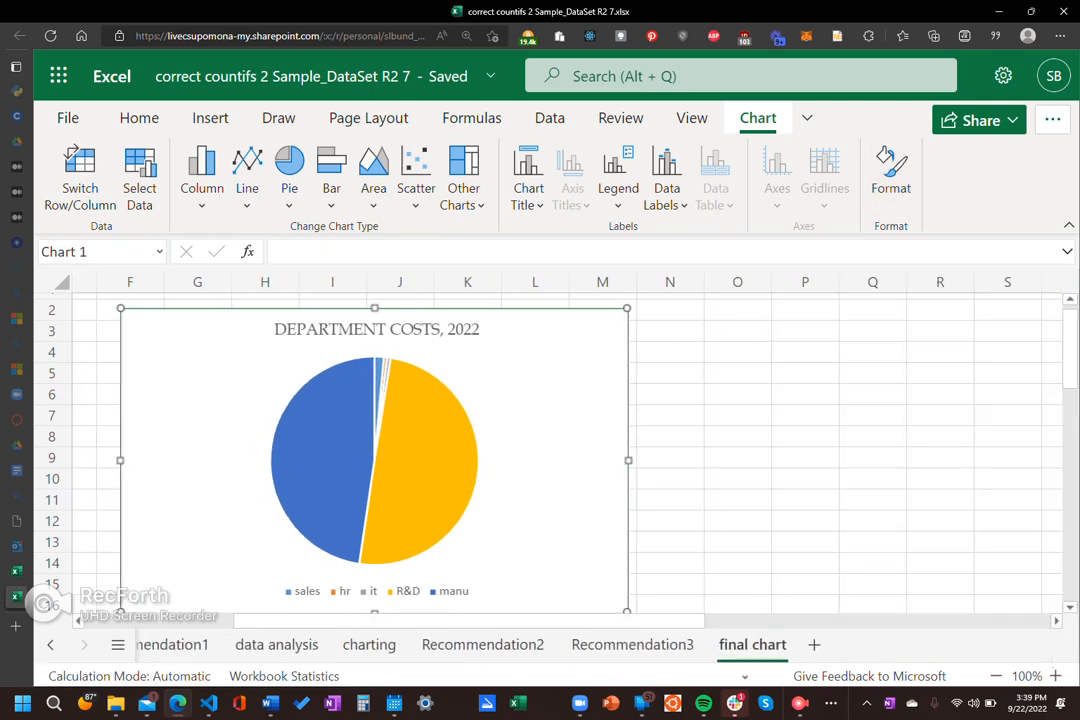
Step: View the pie chart's alternative text title and description, cancel without changes, and deselect the chart
right_click(557, 410)
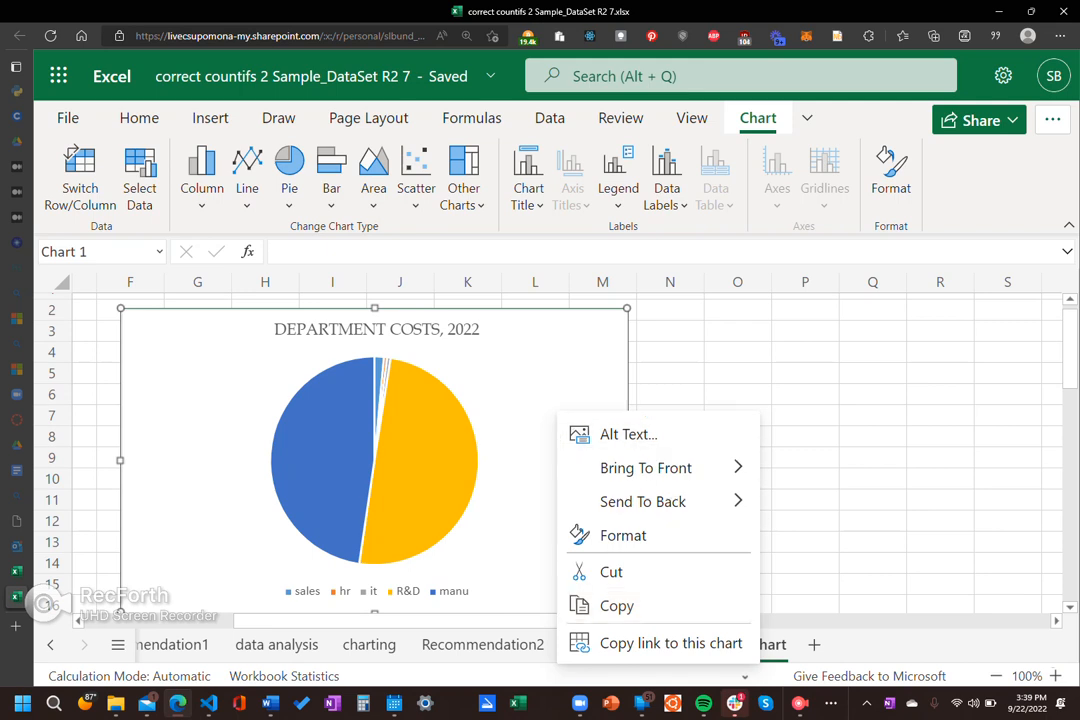
key("Up")
key("Up")
key("Up")
key("Up")
key("Up")
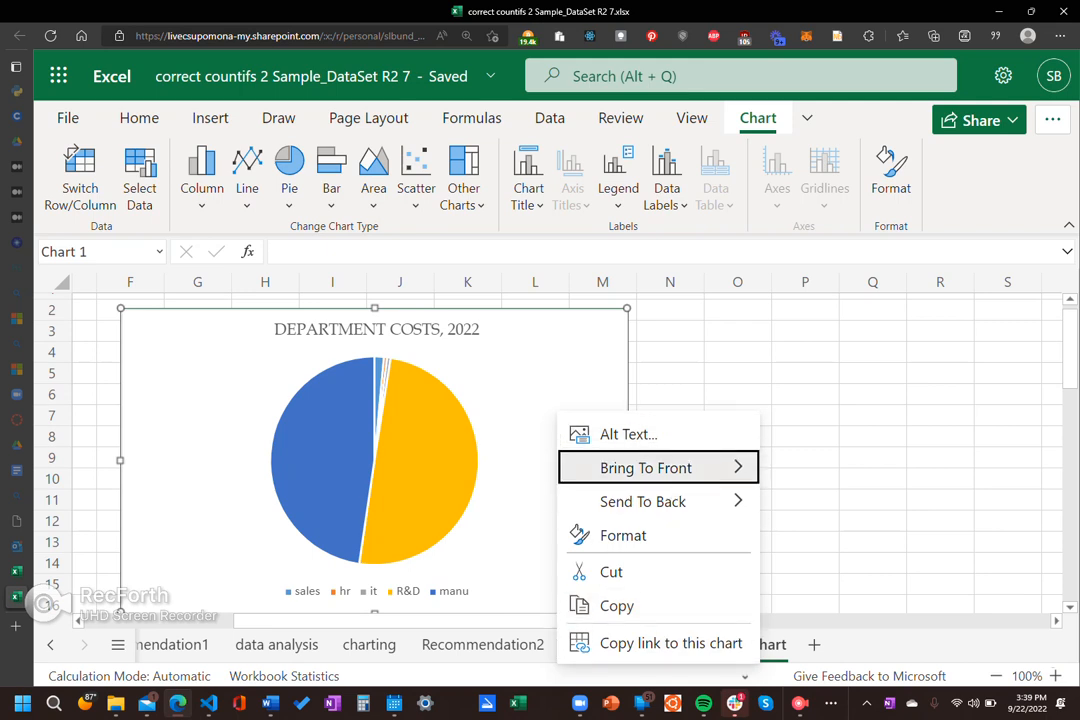
key("Return")
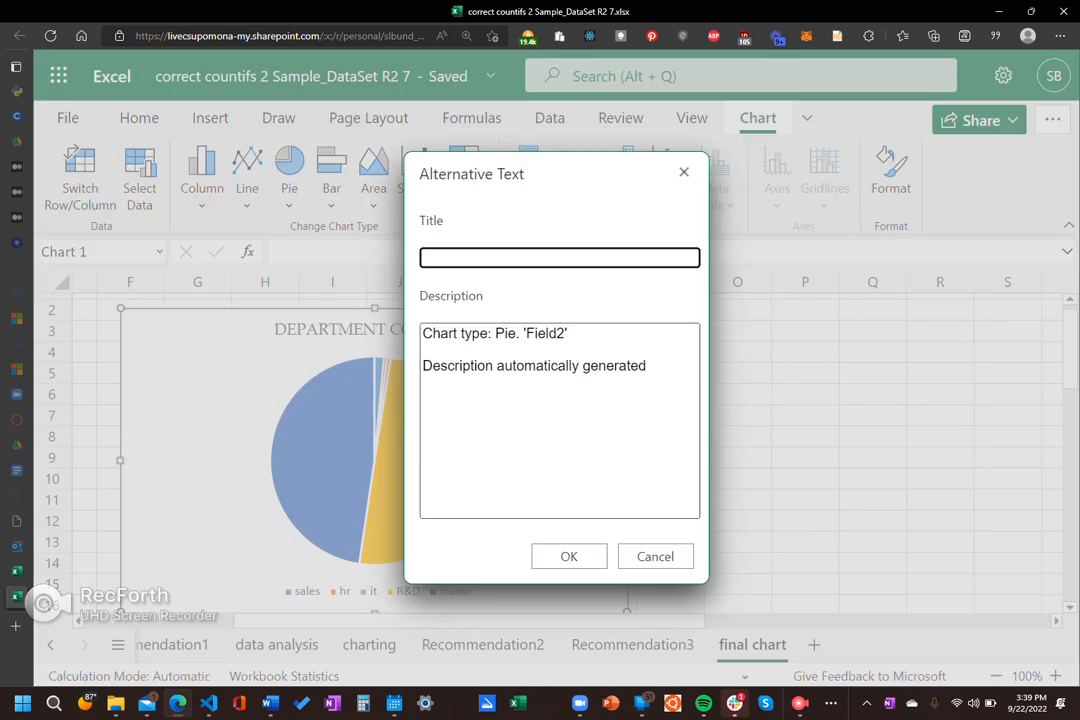
key("Escape")
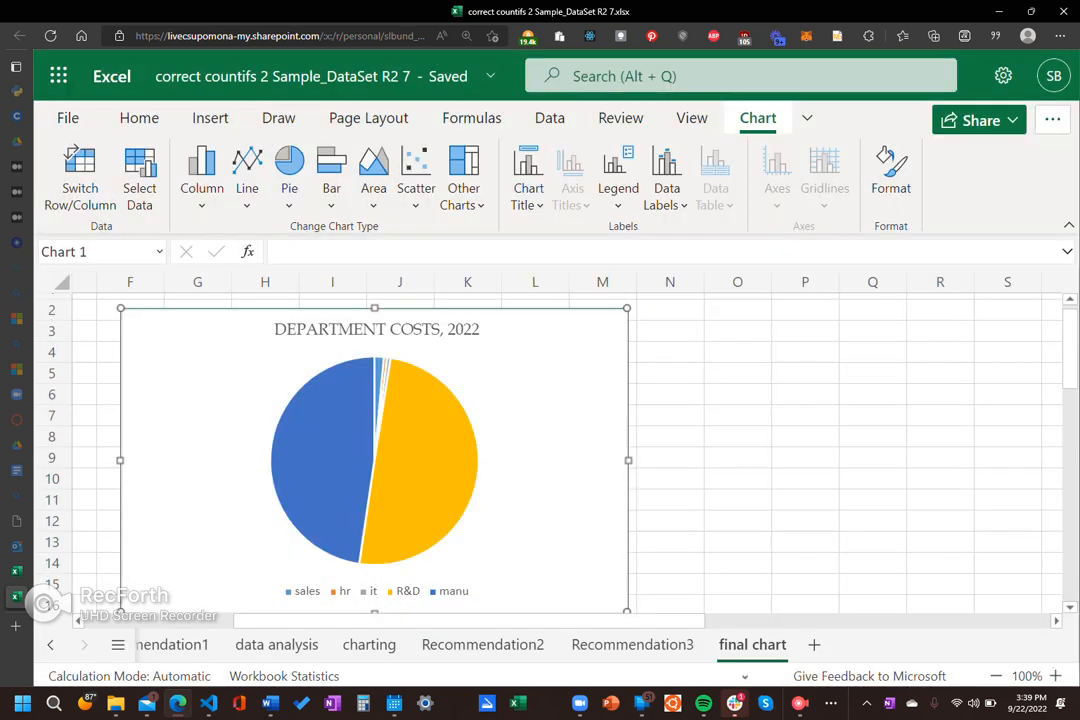
left_click(805, 436)
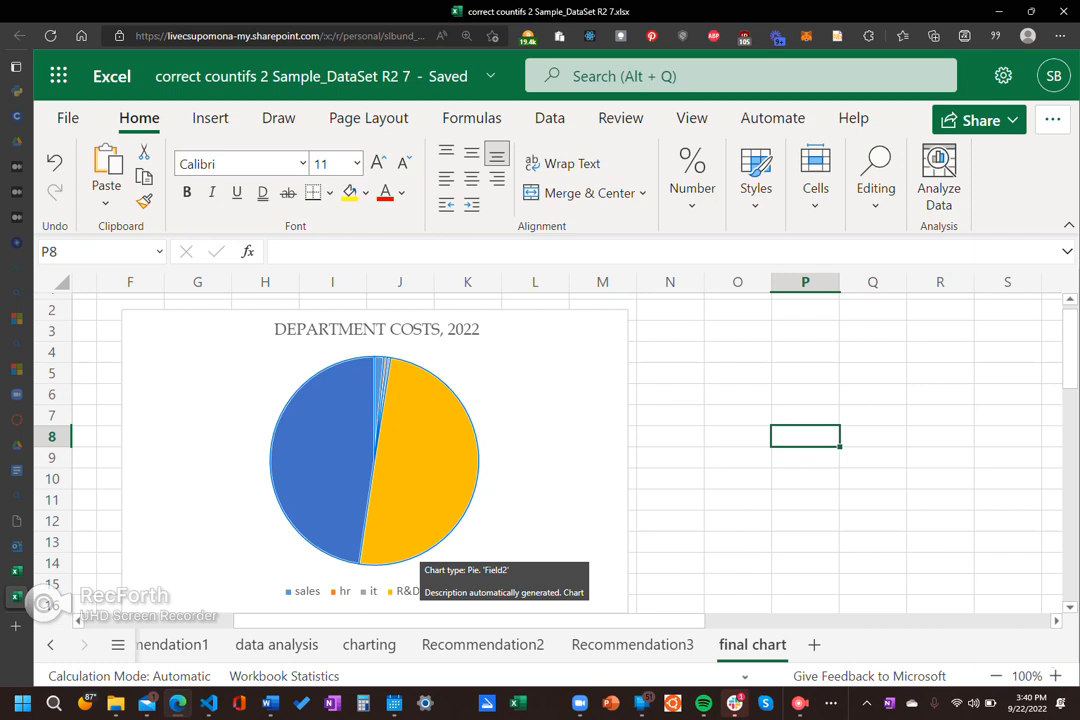
left_click(670, 563)
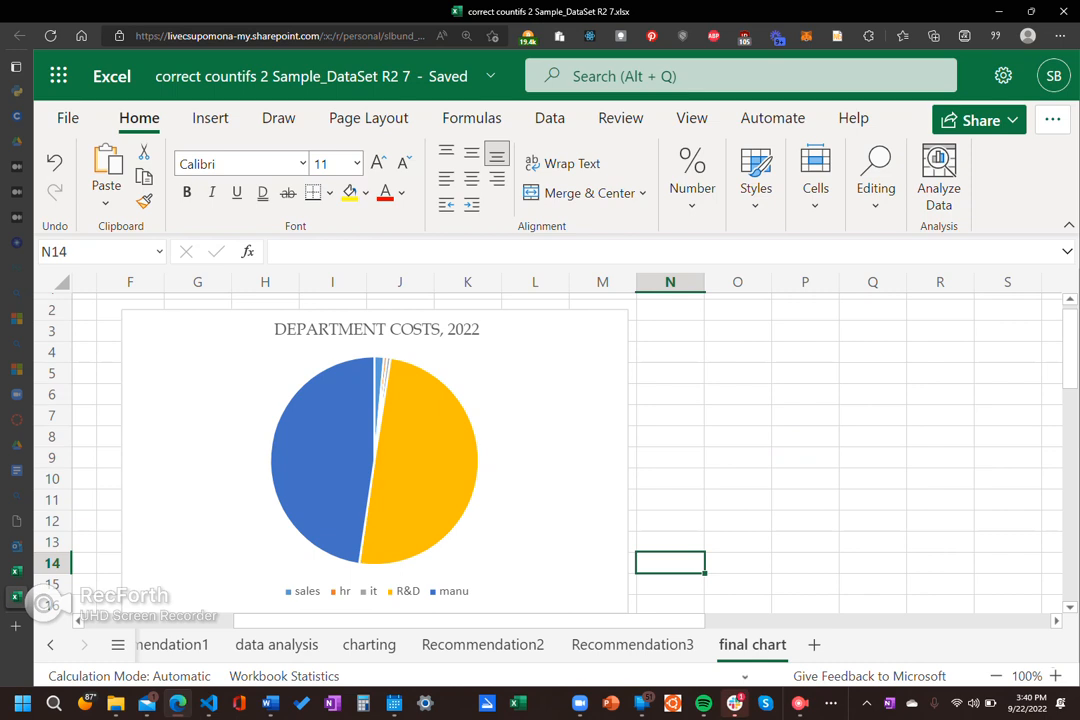
Step: Open the format options for the pie's data series and turn on its data labels
left_click(540, 478)
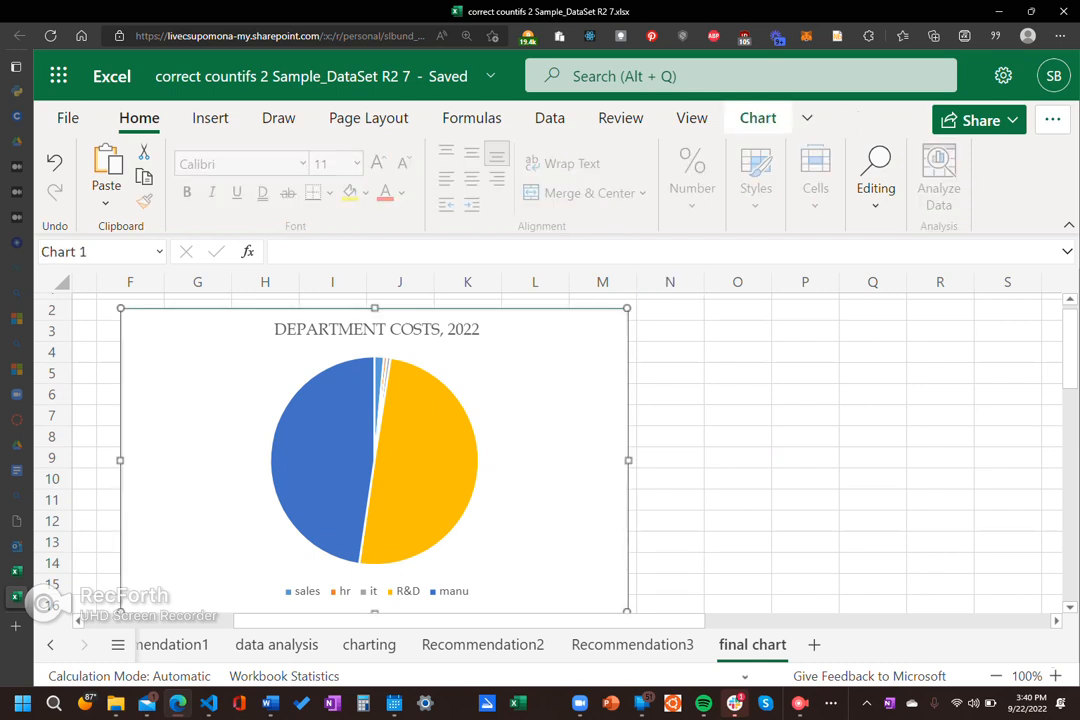
left_click(424, 462)
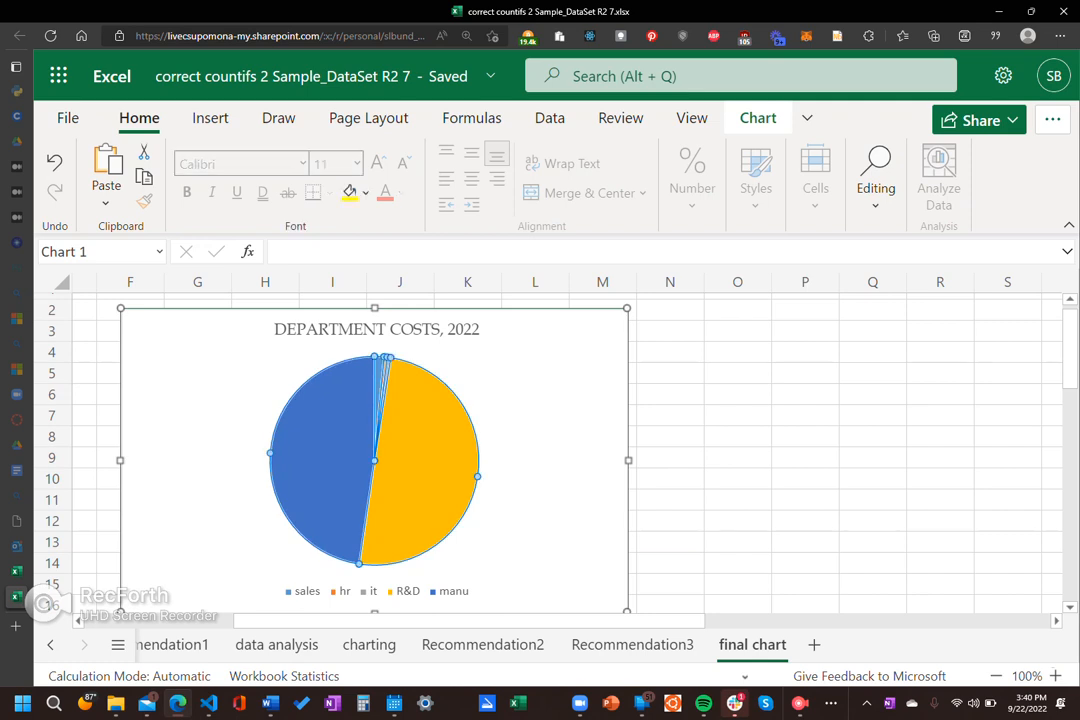
double_click(424, 462)
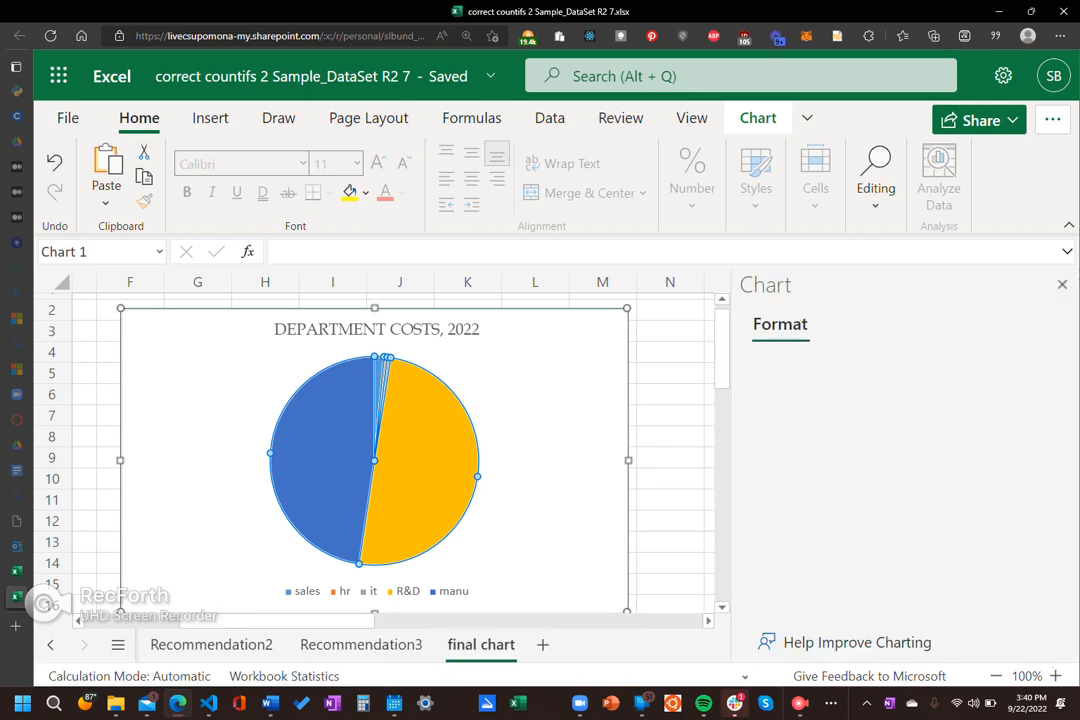
scroll(802, 518, "down", 1)
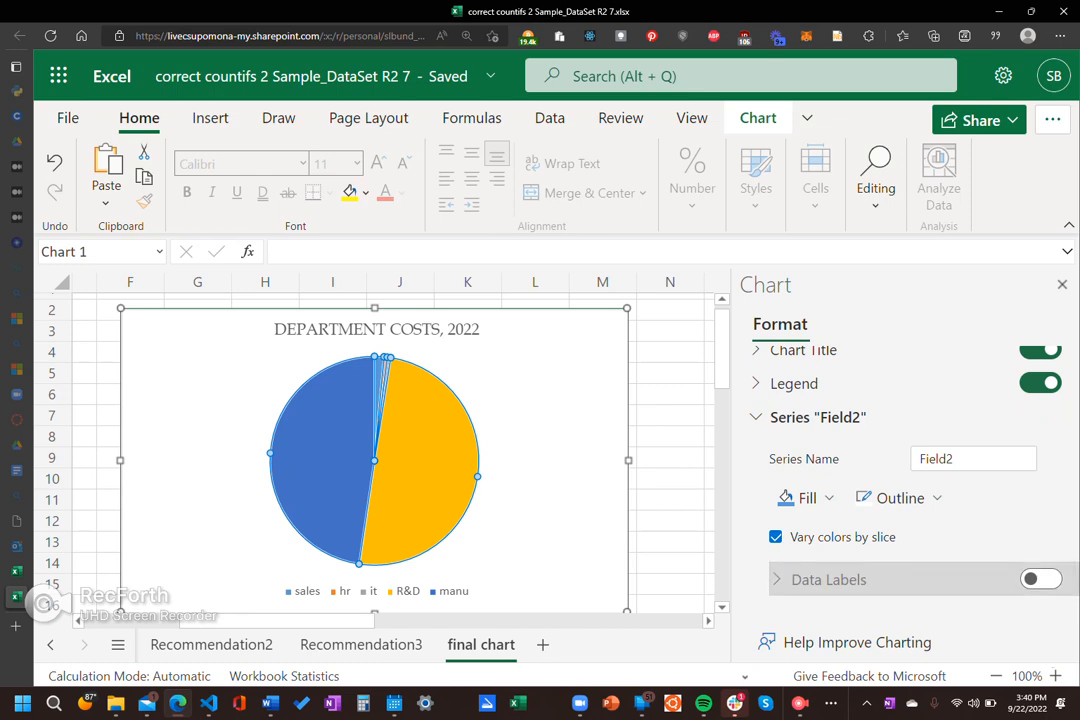
left_click(1040, 579)
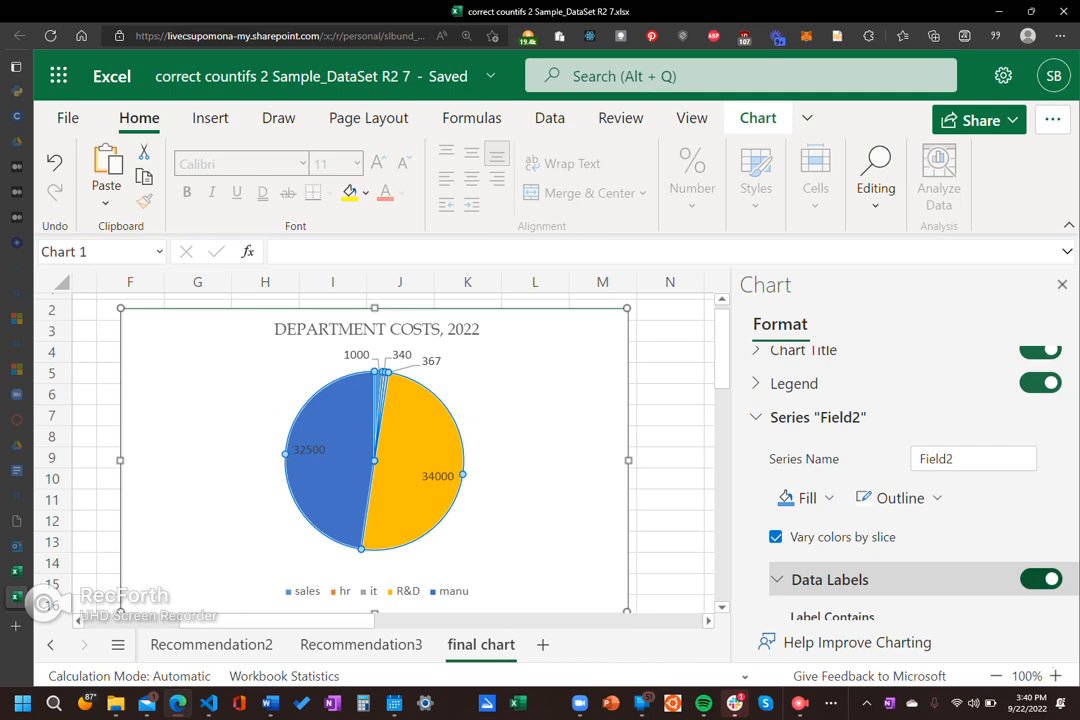
Step: Include the category name and percentage alongside the value in the pie's data labels
scroll(905, 470, "down", 3)
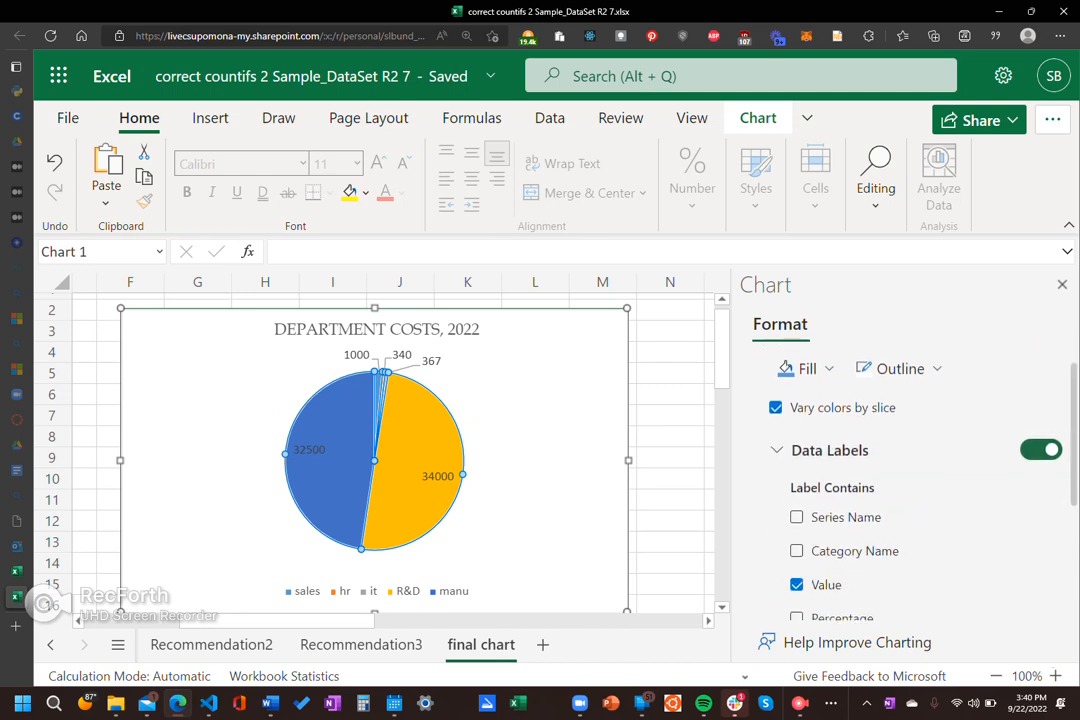
scroll(905, 470, "down", 1)
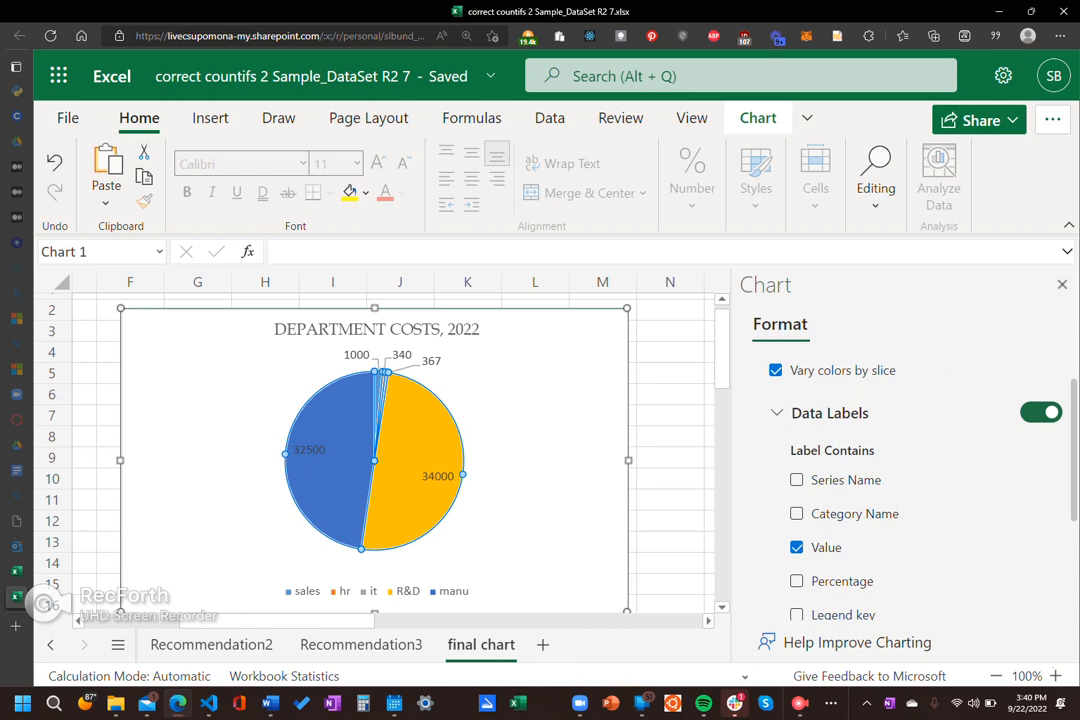
left_click(797, 513)
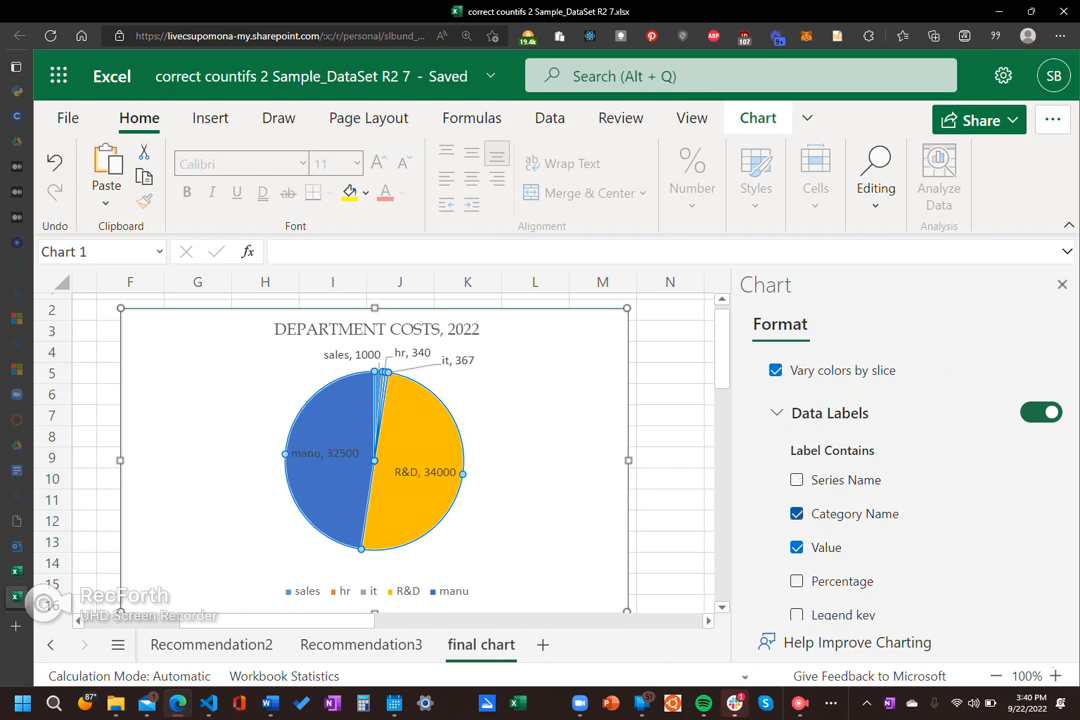
left_click(797, 581)
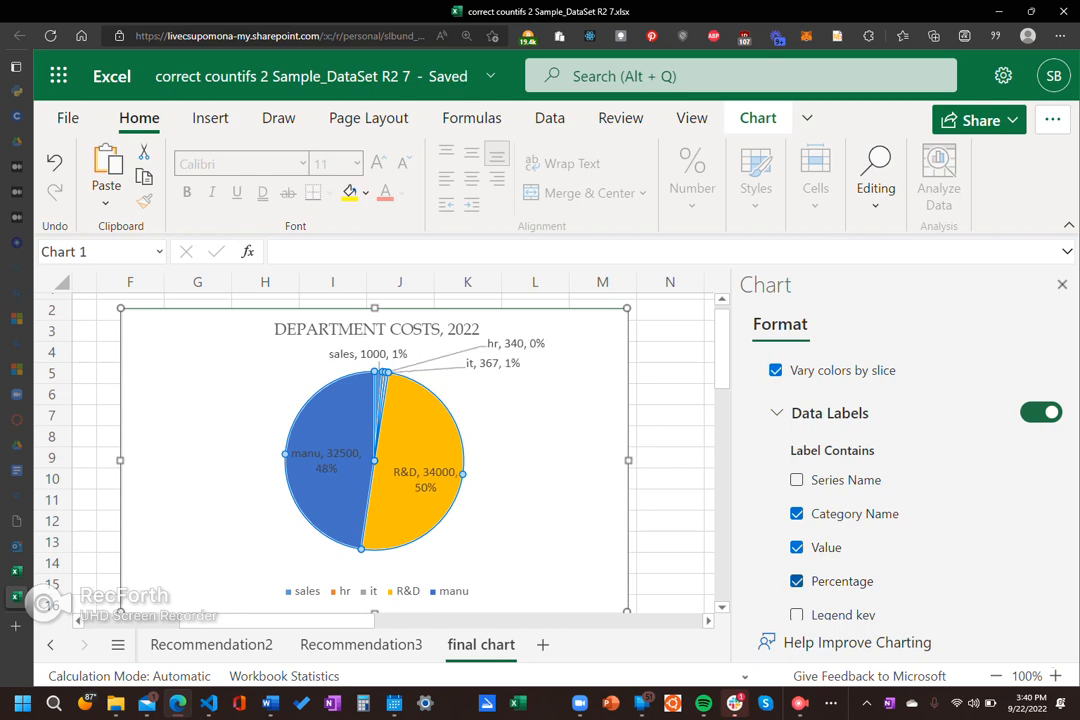
Step: Try showing the legend key in the data labels, remove it again, and close the format options
scroll(900, 480, "down", 3)
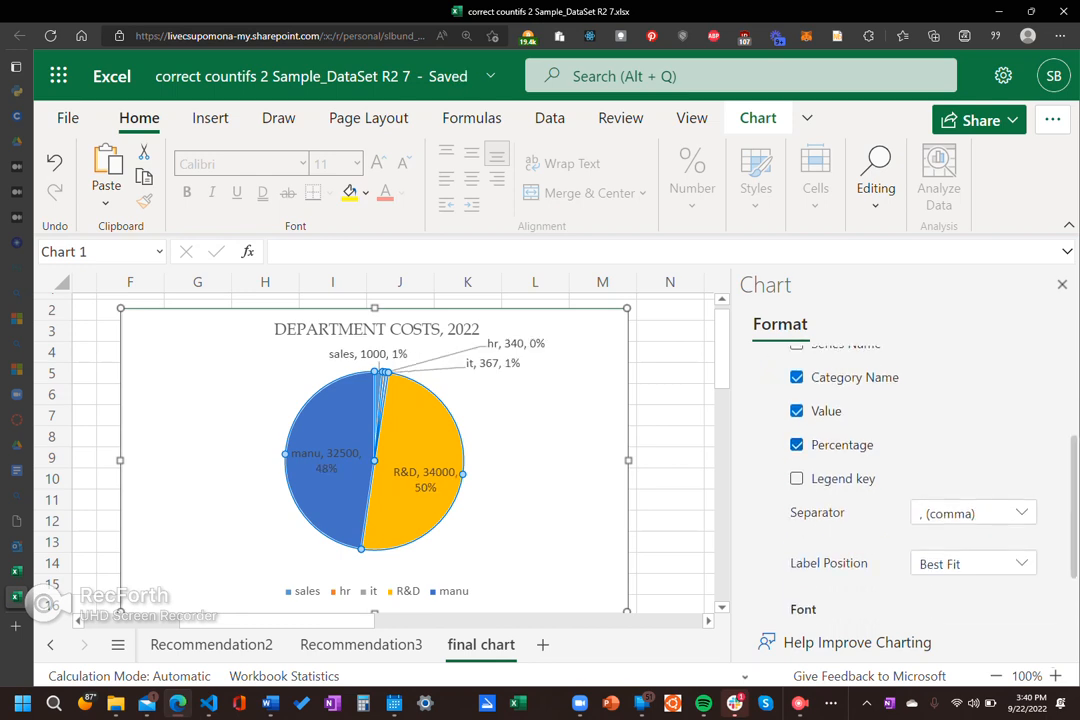
left_click(797, 478)
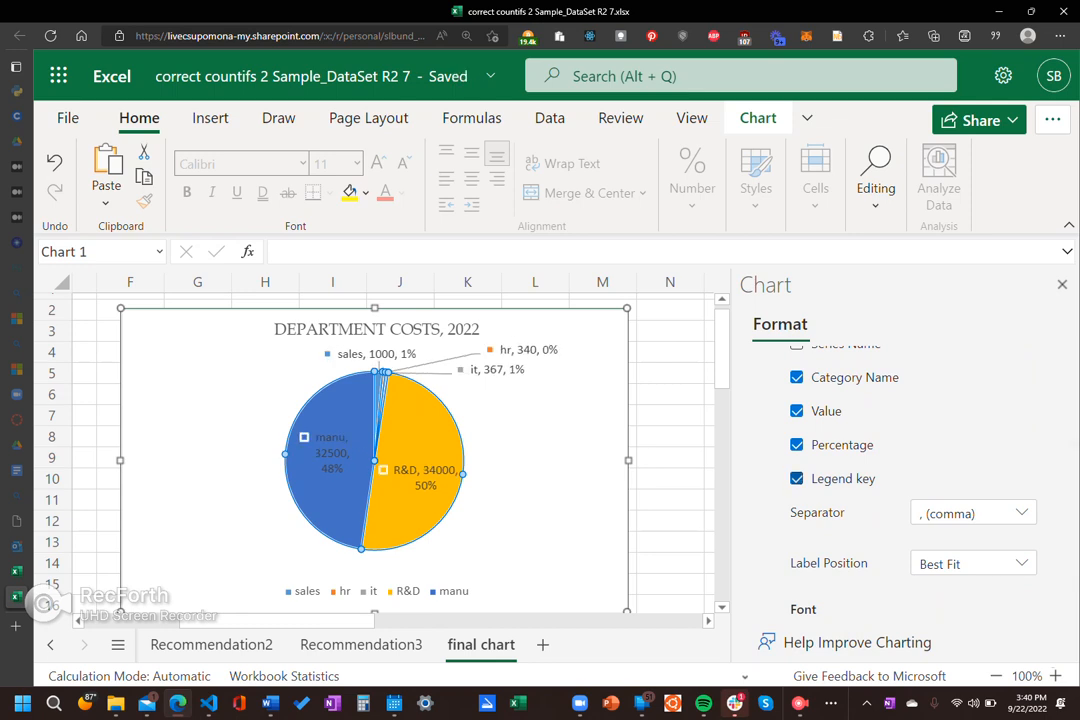
left_click(797, 478)
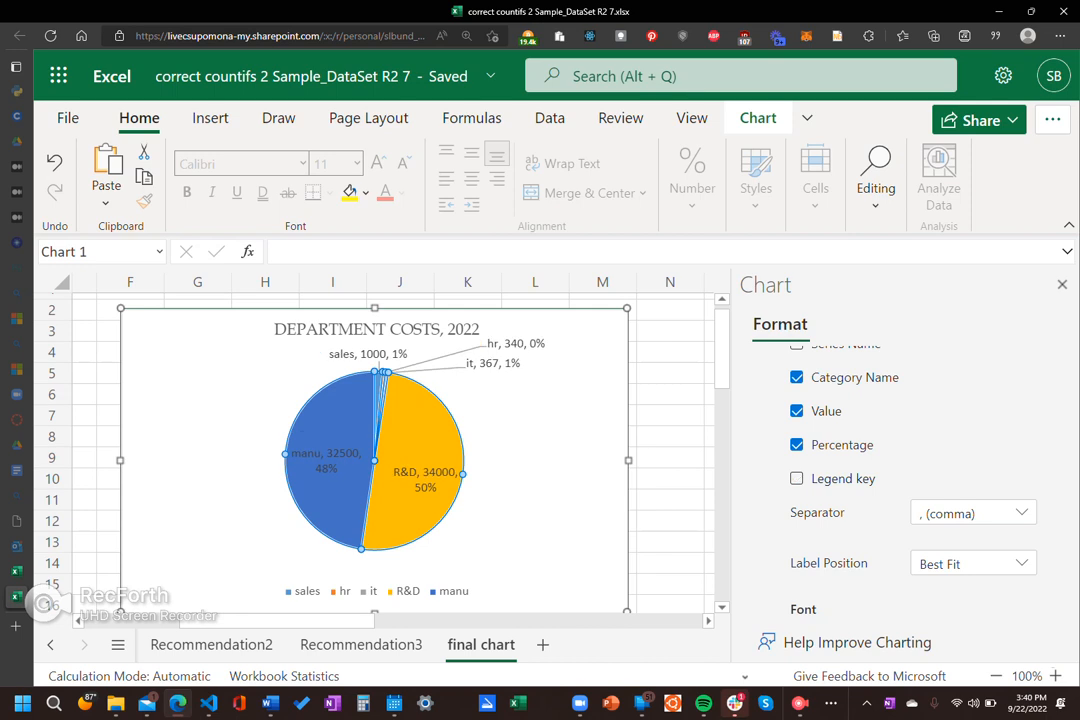
left_click(1062, 284)
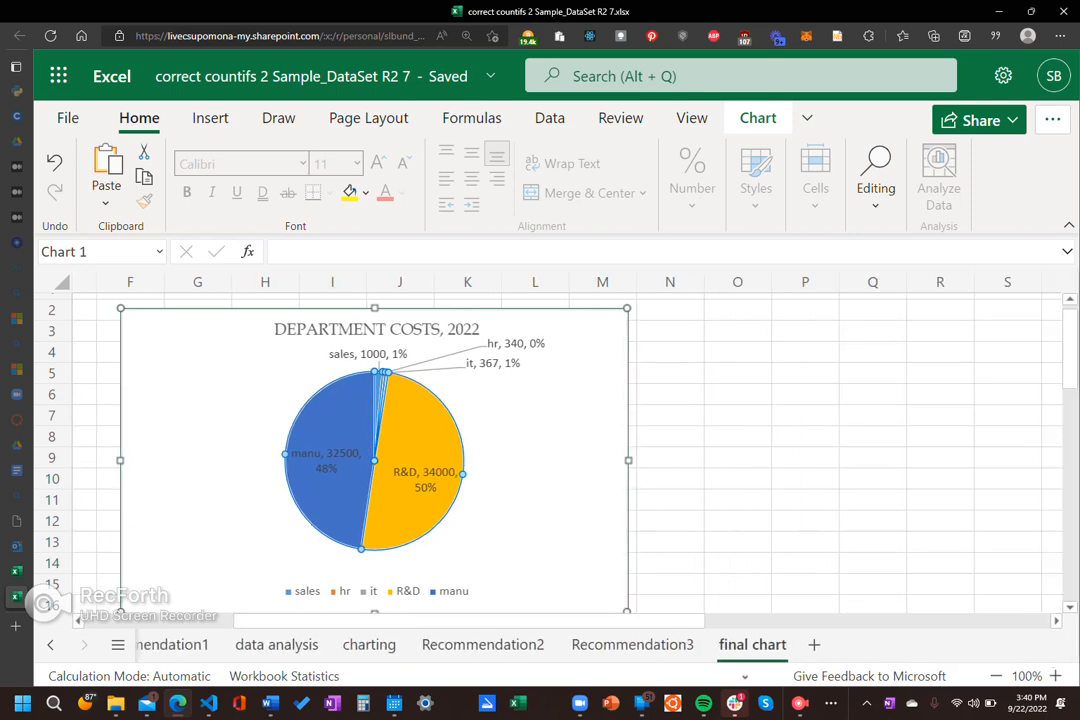
Step: Try to reposition the R&D data label on the pie chart, and deselect the chart by selecting cell O12
left_click_drag(432, 474, 459, 478)
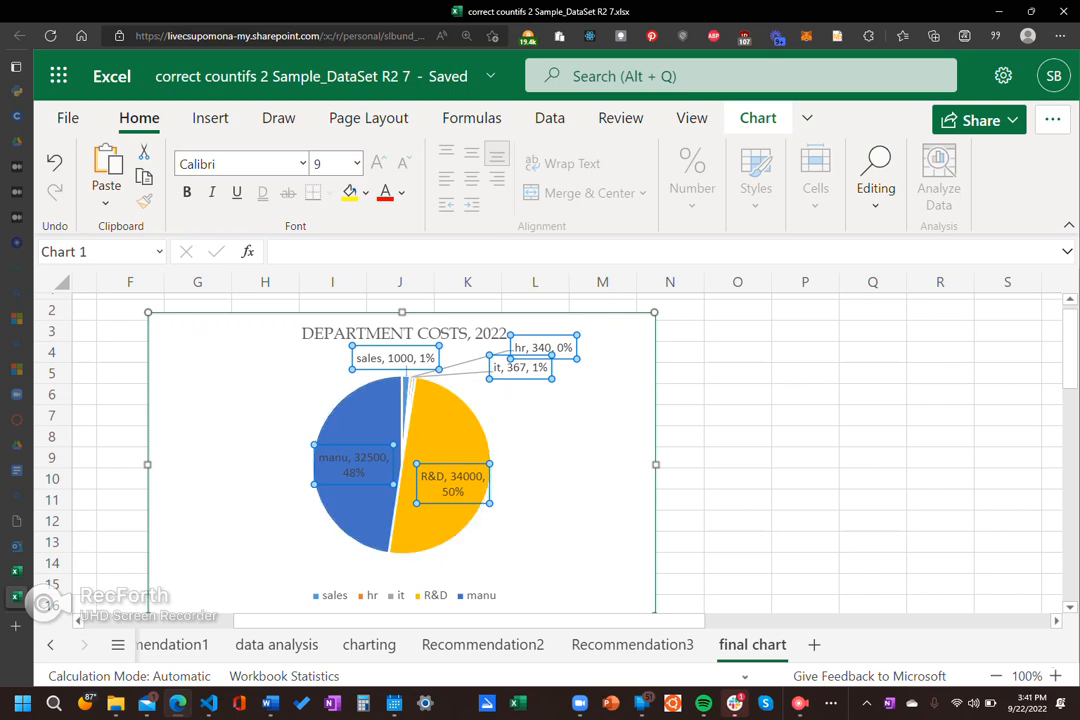
key("Escape")
left_click(448, 448)
left_click_drag(453, 484, 487, 444)
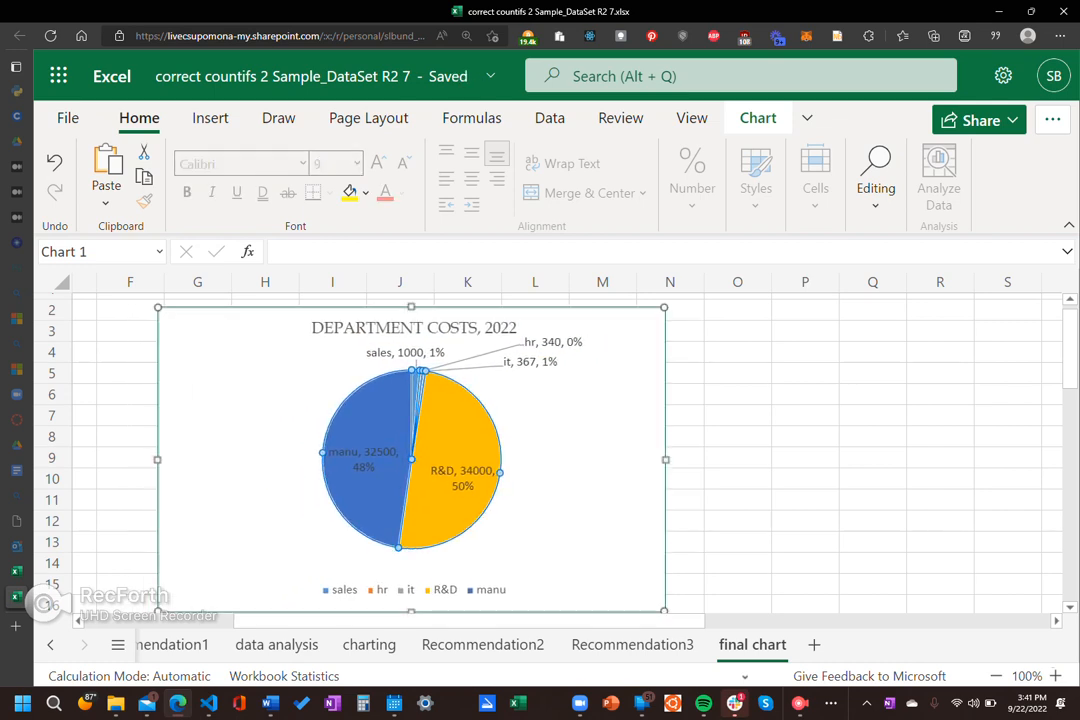
left_click(464, 477)
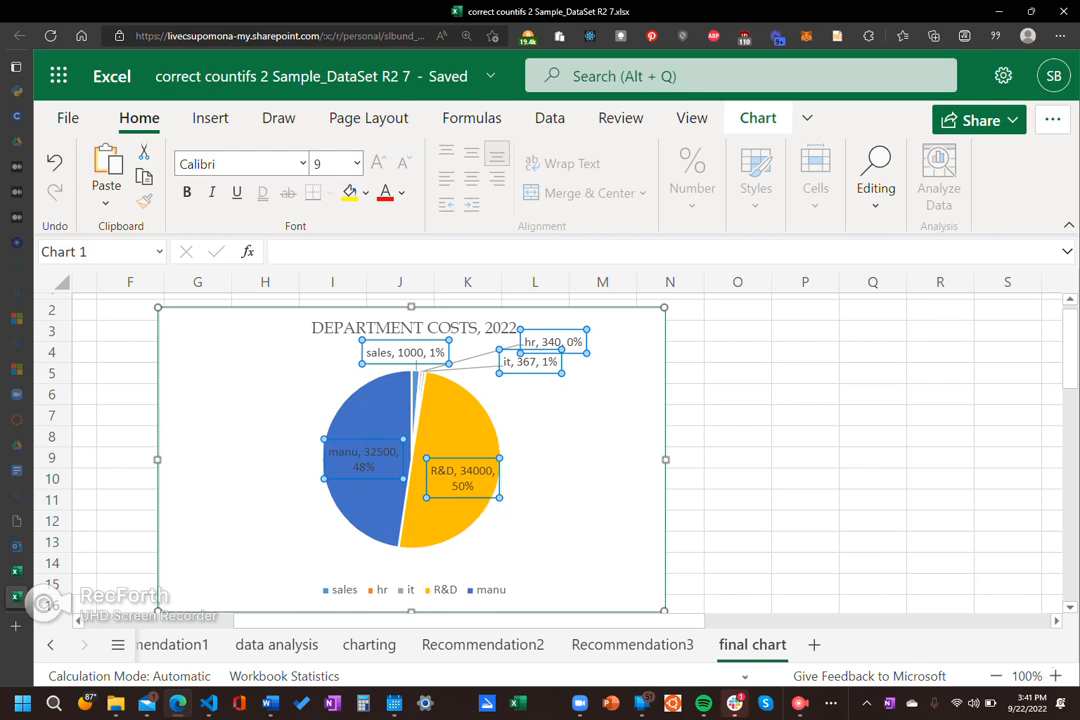
left_click(737, 520)
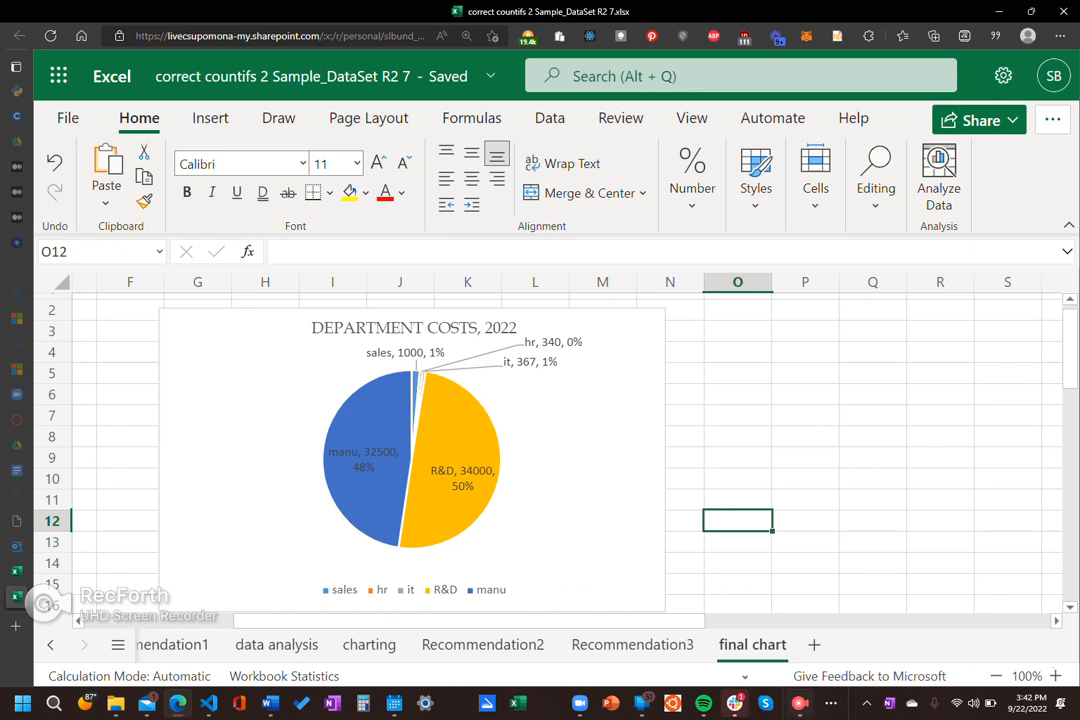
left_click(800, 703)
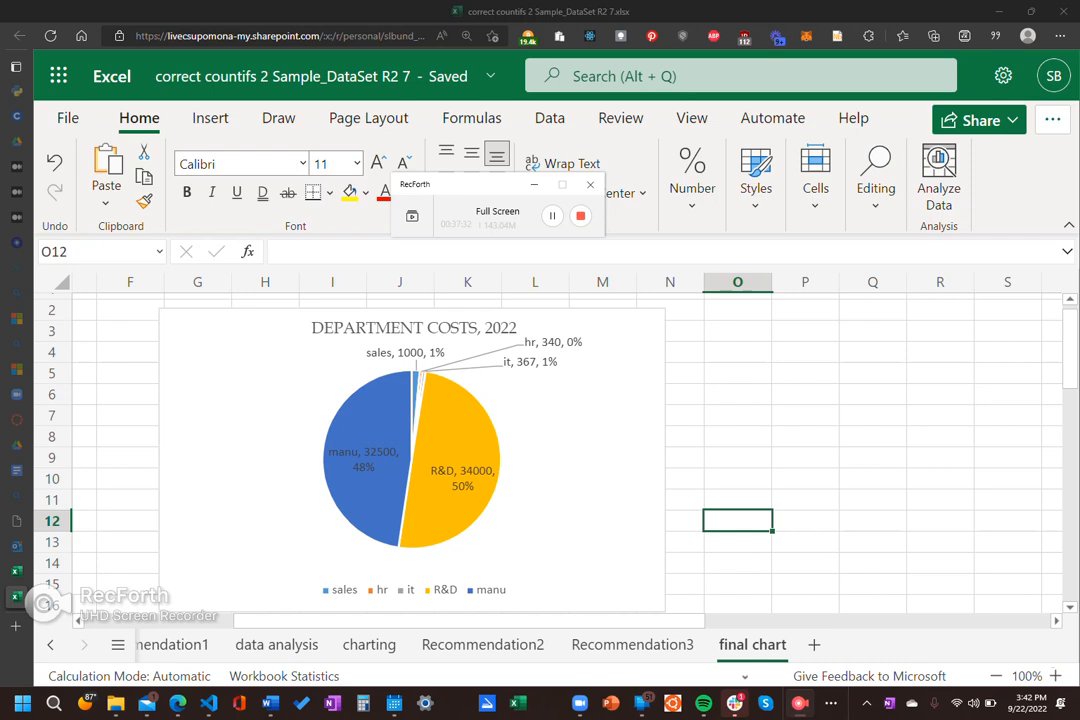
right_click(800, 703)
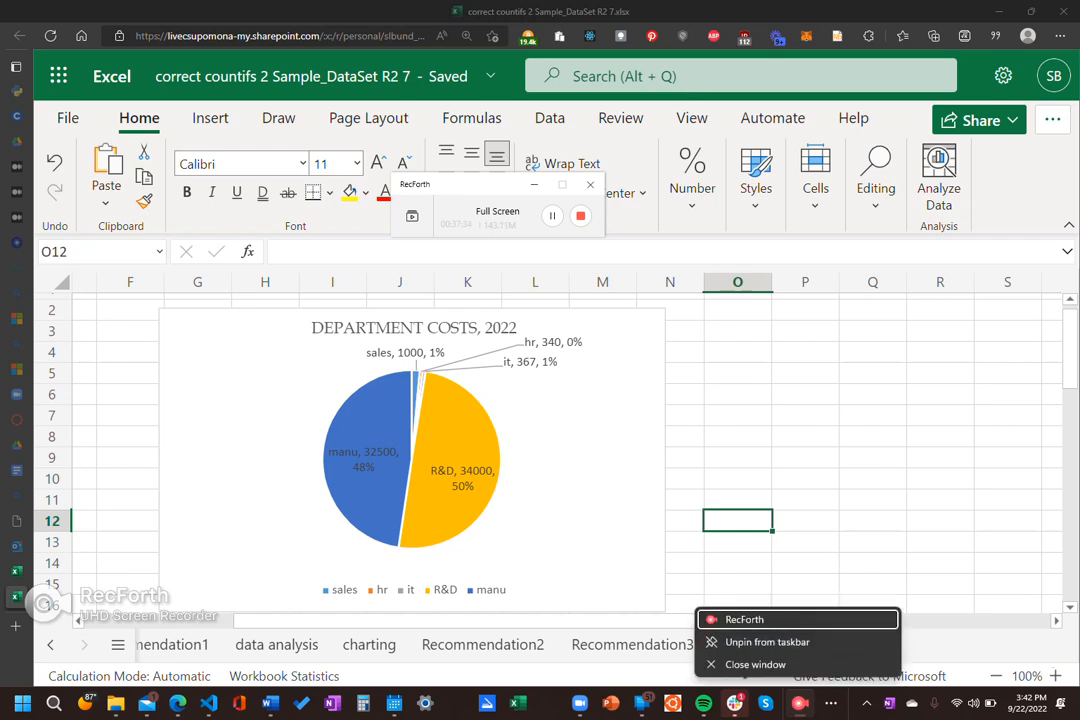
left_click(798, 620)
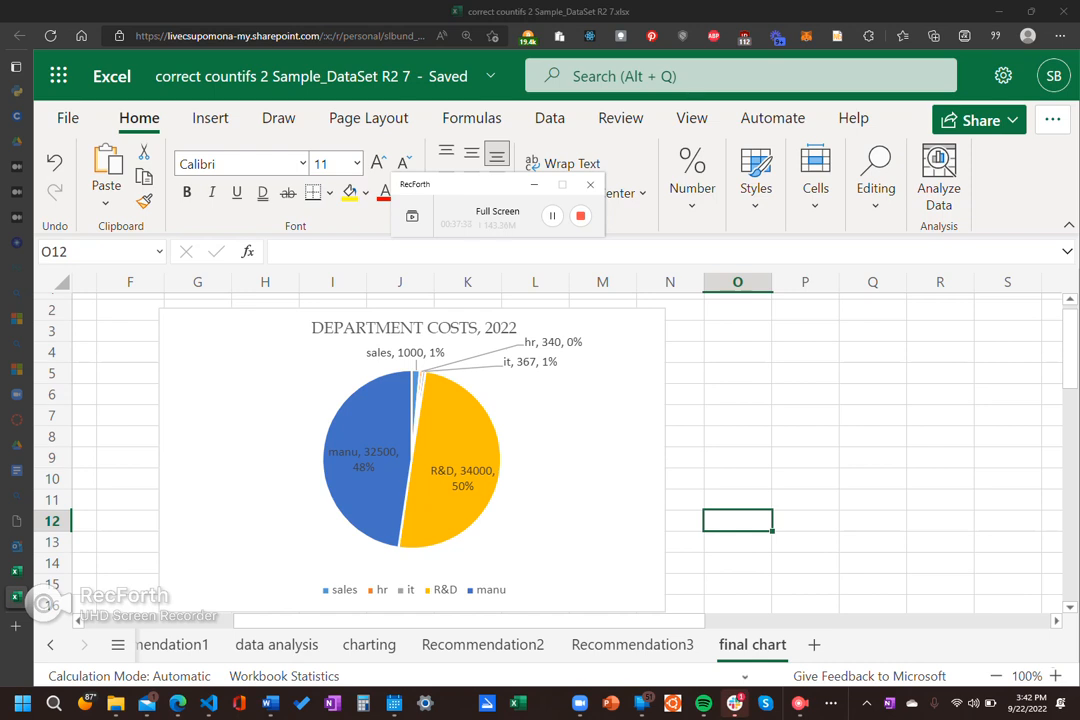
left_click_drag(460, 184, 654, 344)
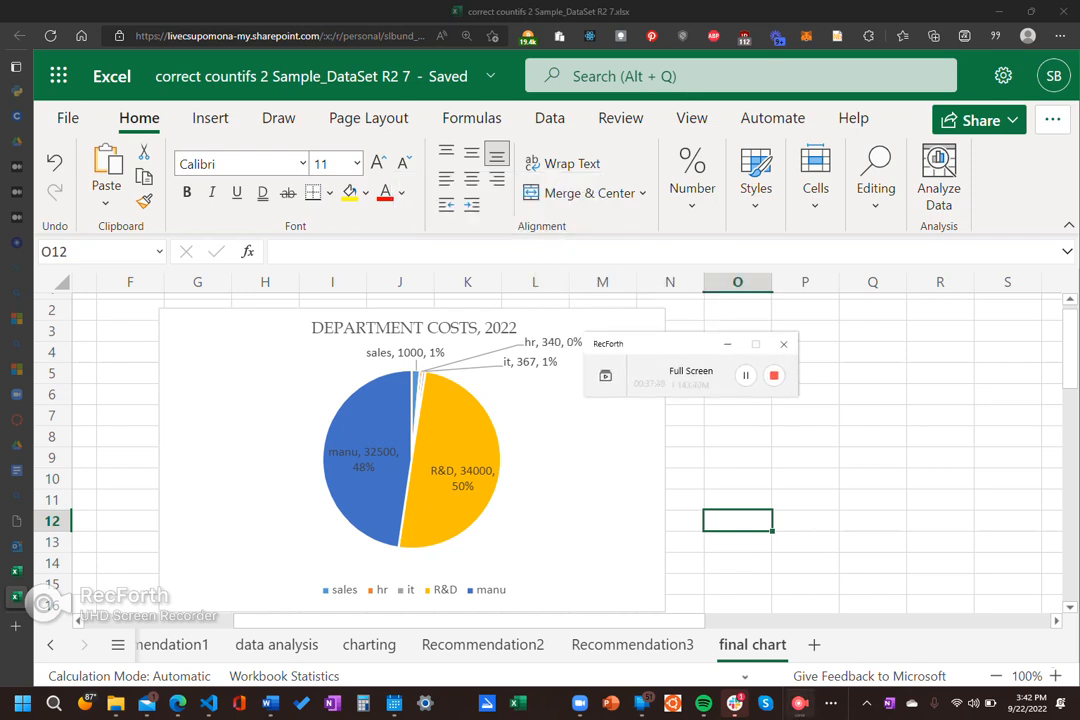